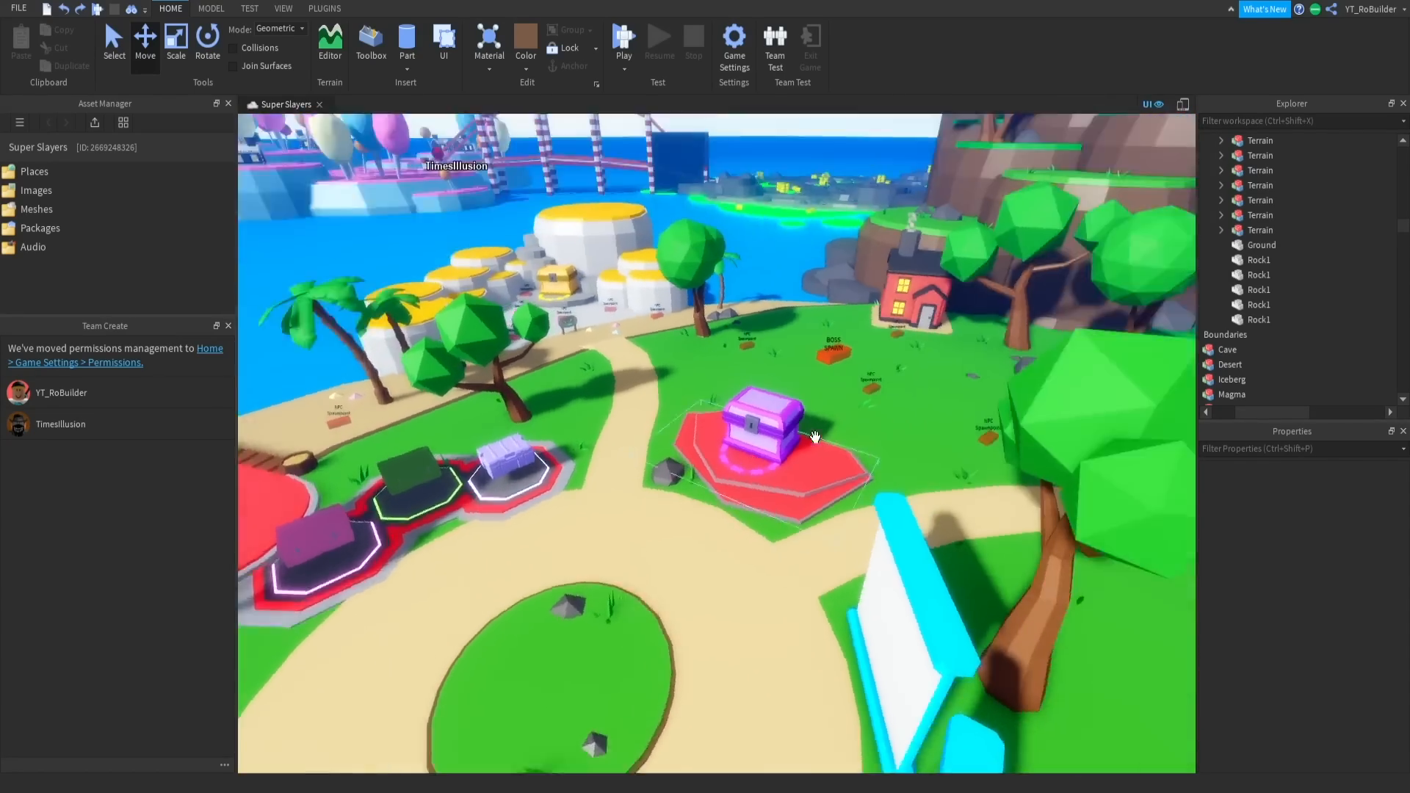
Examine the spawn island's central plaza, crate stands and the red dock leading out over the water.
key(w)
right_drag(815, 437, 805, 445)
key(w)
key(w)
key(w)
key(s)
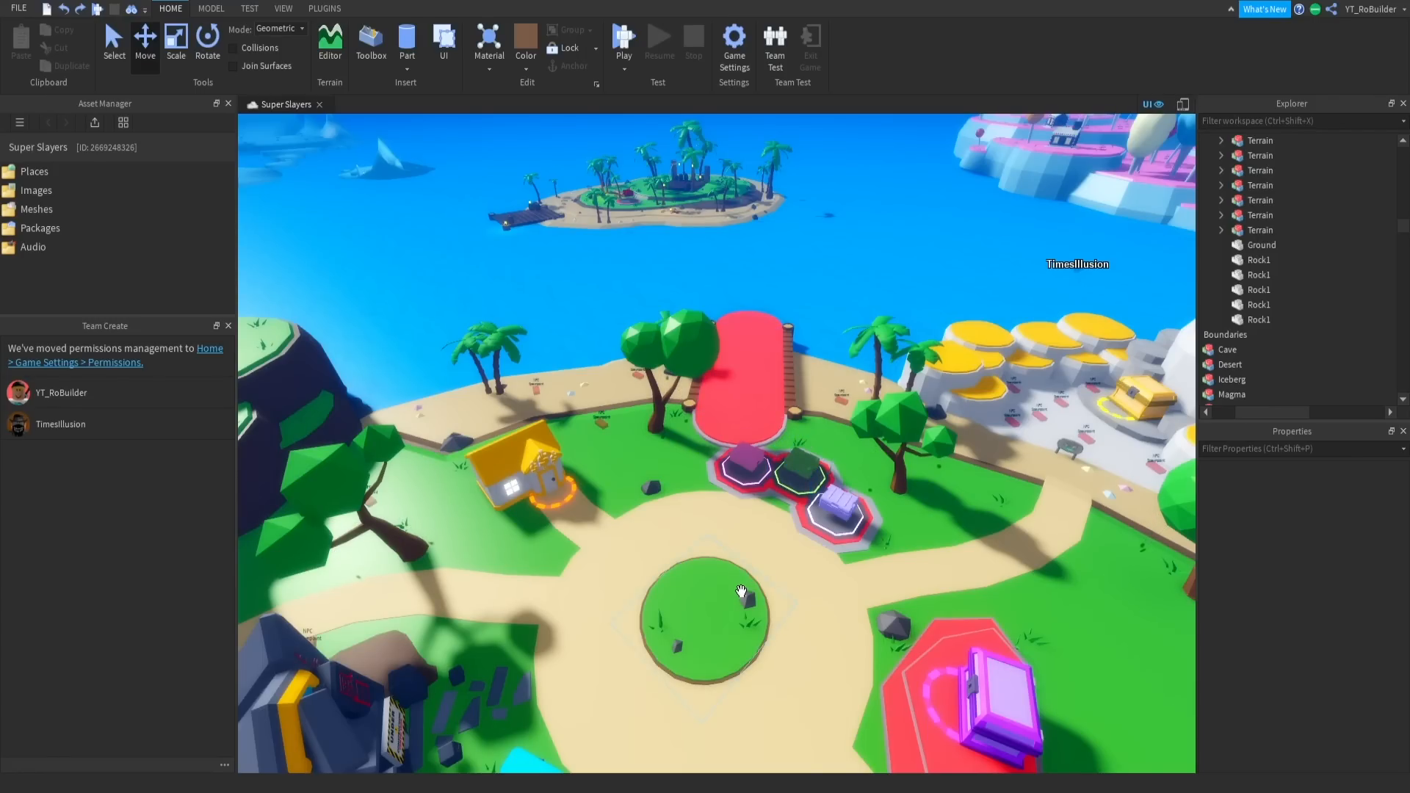
click(722, 669)
right_click(820, 562)
click(828, 557)
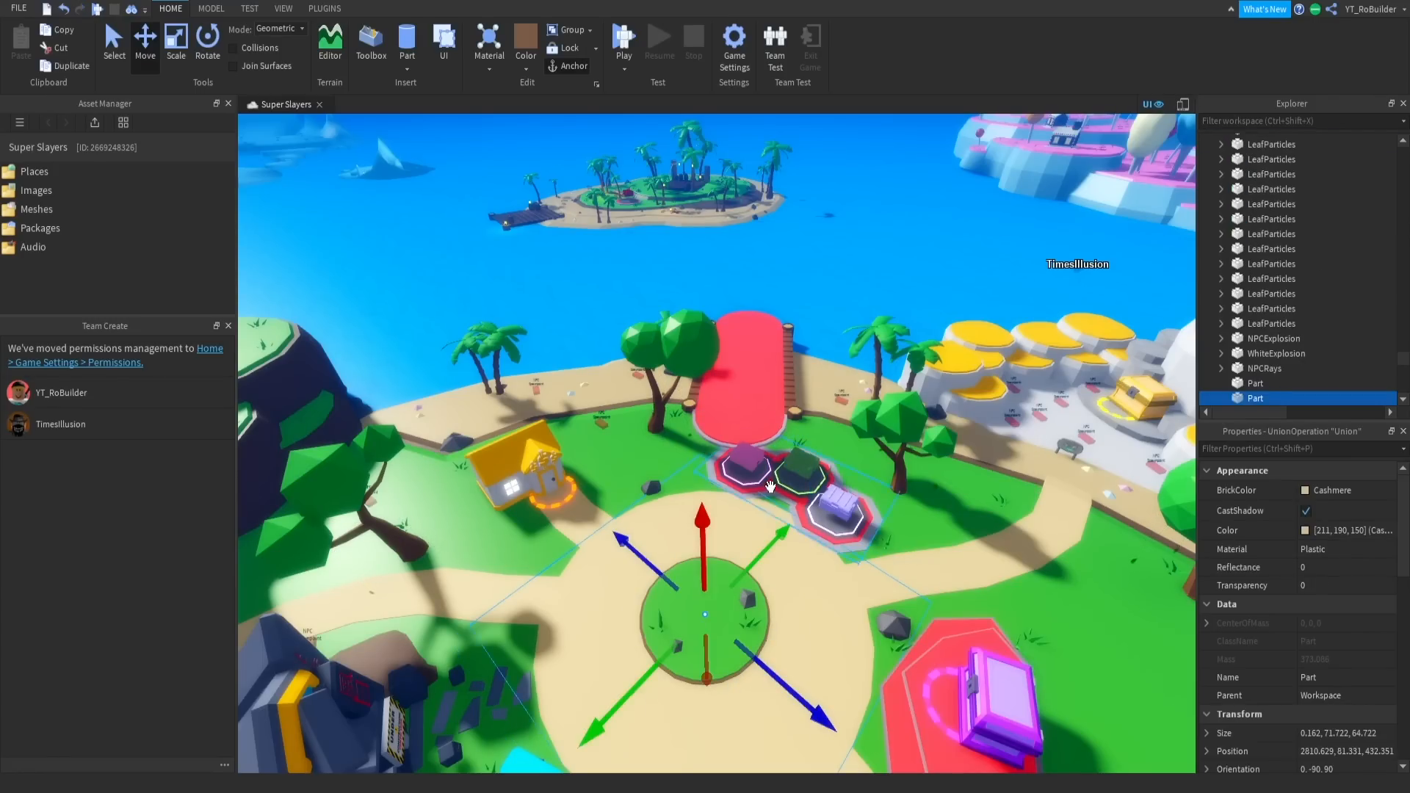
click(819, 329)
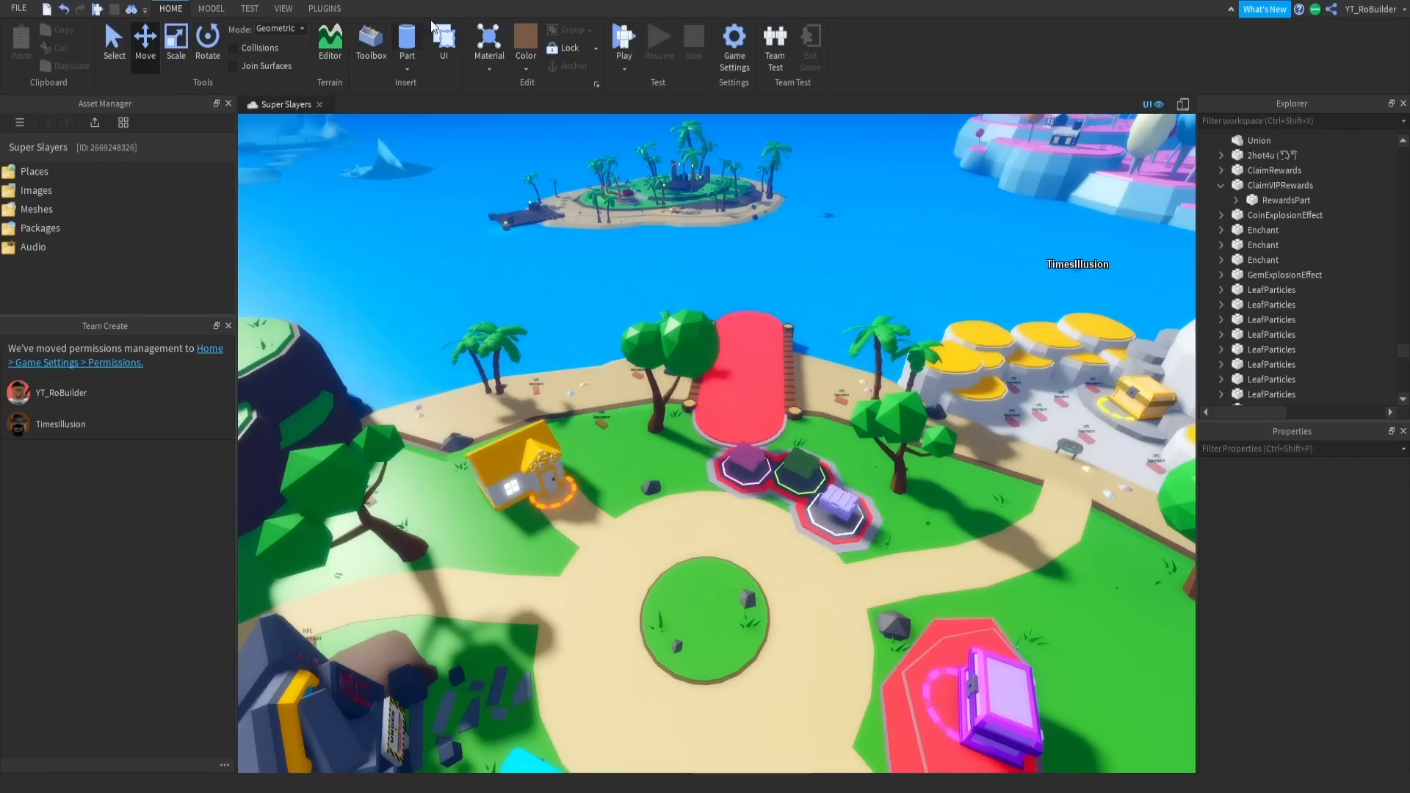
Insert a block part, place it over the water beyond the red dock and scale it to about 118 by 386 studs.
click(404, 68)
click(422, 92)
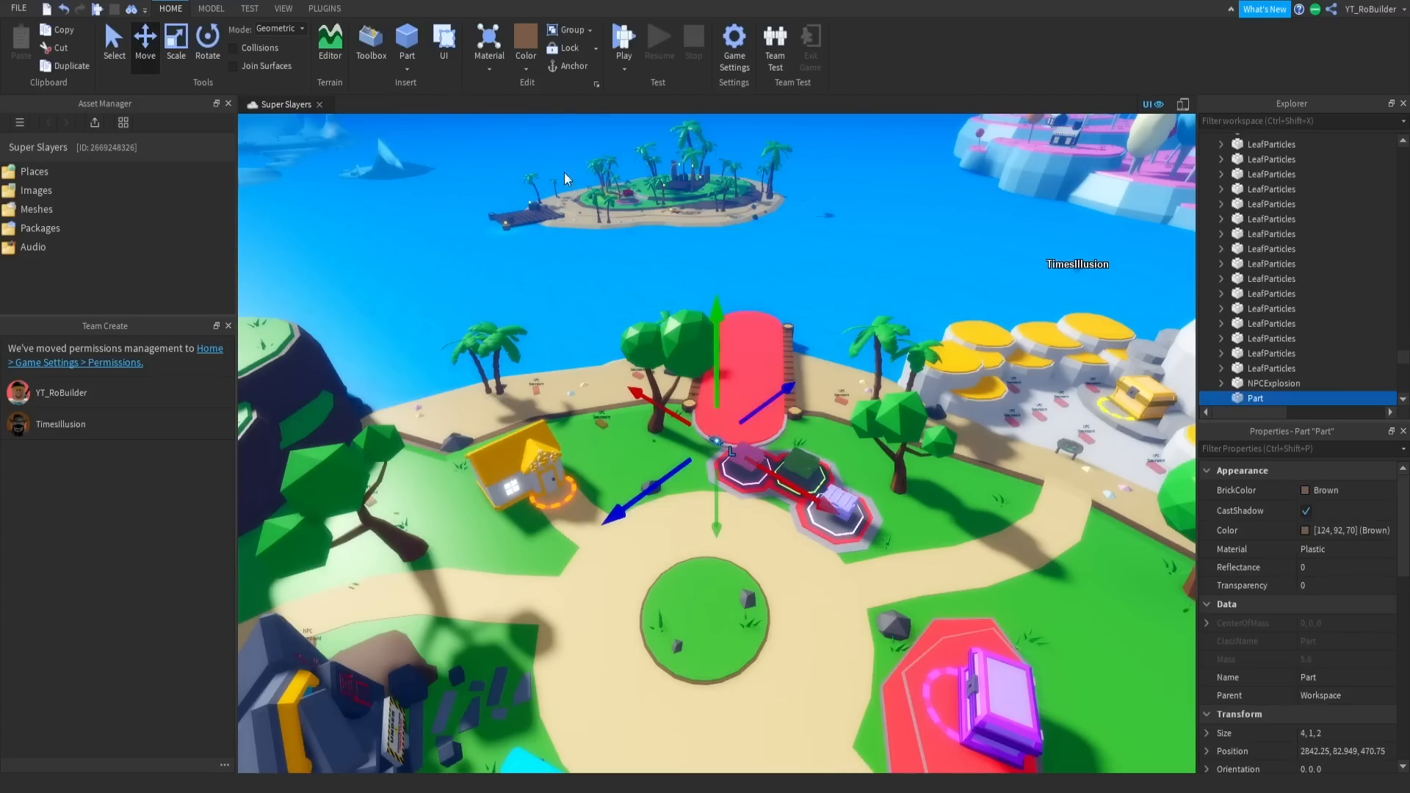
drag(716, 441, 764, 158)
click(175, 40)
drag(800, 220, 870, 221)
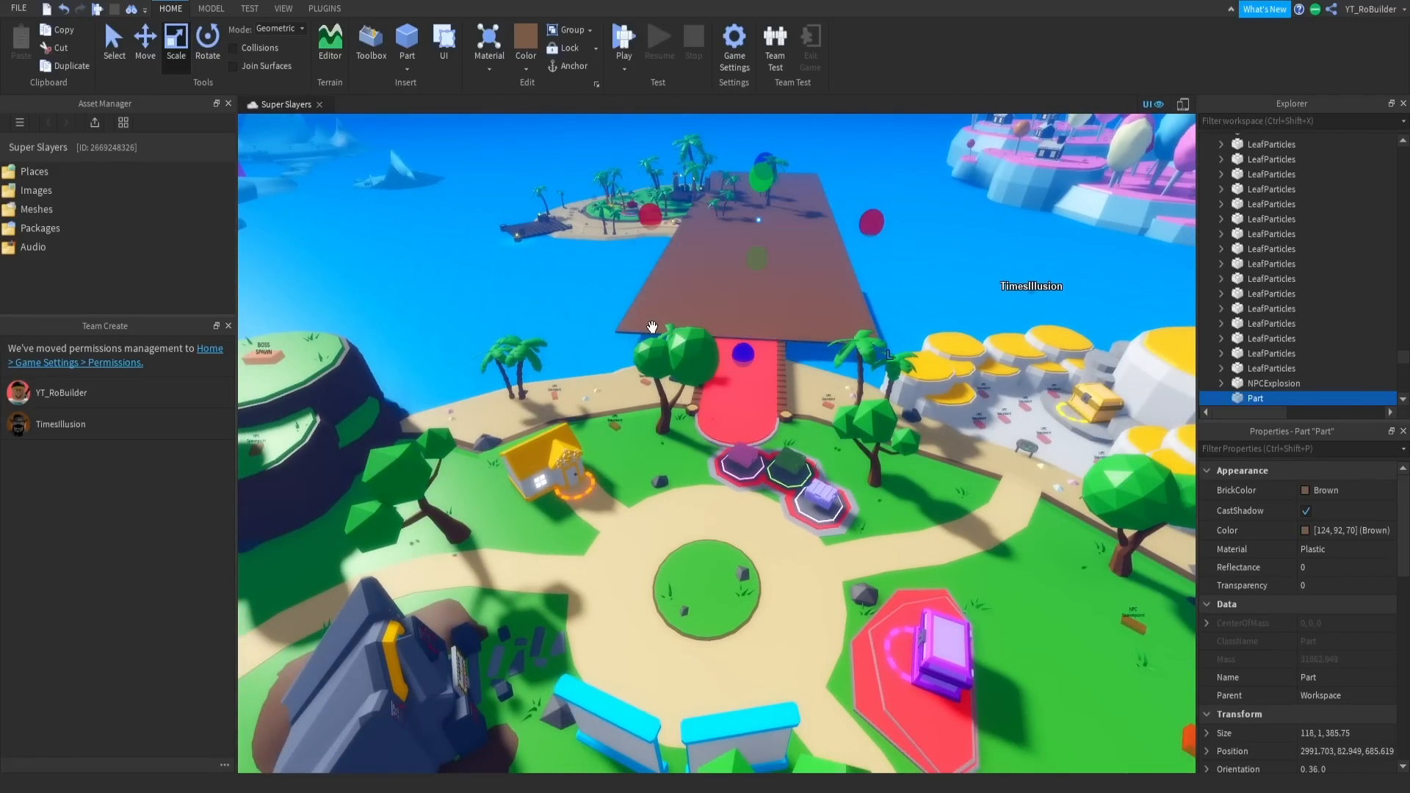
Reshape the brown plate into a wide, shorter rectangle across the end of the red dock.
right_drag(840, 270, 812, 248)
scroll(829, 248, up, 3)
key(w)
key(d)
key(a)
drag(1179, 365, 749, 332)
ctrl+drag(598, 426, 590, 460)
drag(660, 180, 661, 147)
key(ctrl+z)
drag(760, 312, 701, 299)
Fit the plate's near edge to the dock's end and adjust its thickness to 1.75 studs.
key(w)
right_drag(742, 323, 741, 323)
key(w)
drag(708, 342, 747, 340)
key(w)
right_drag(759, 359, 806, 372)
drag(866, 394, 866, 410)
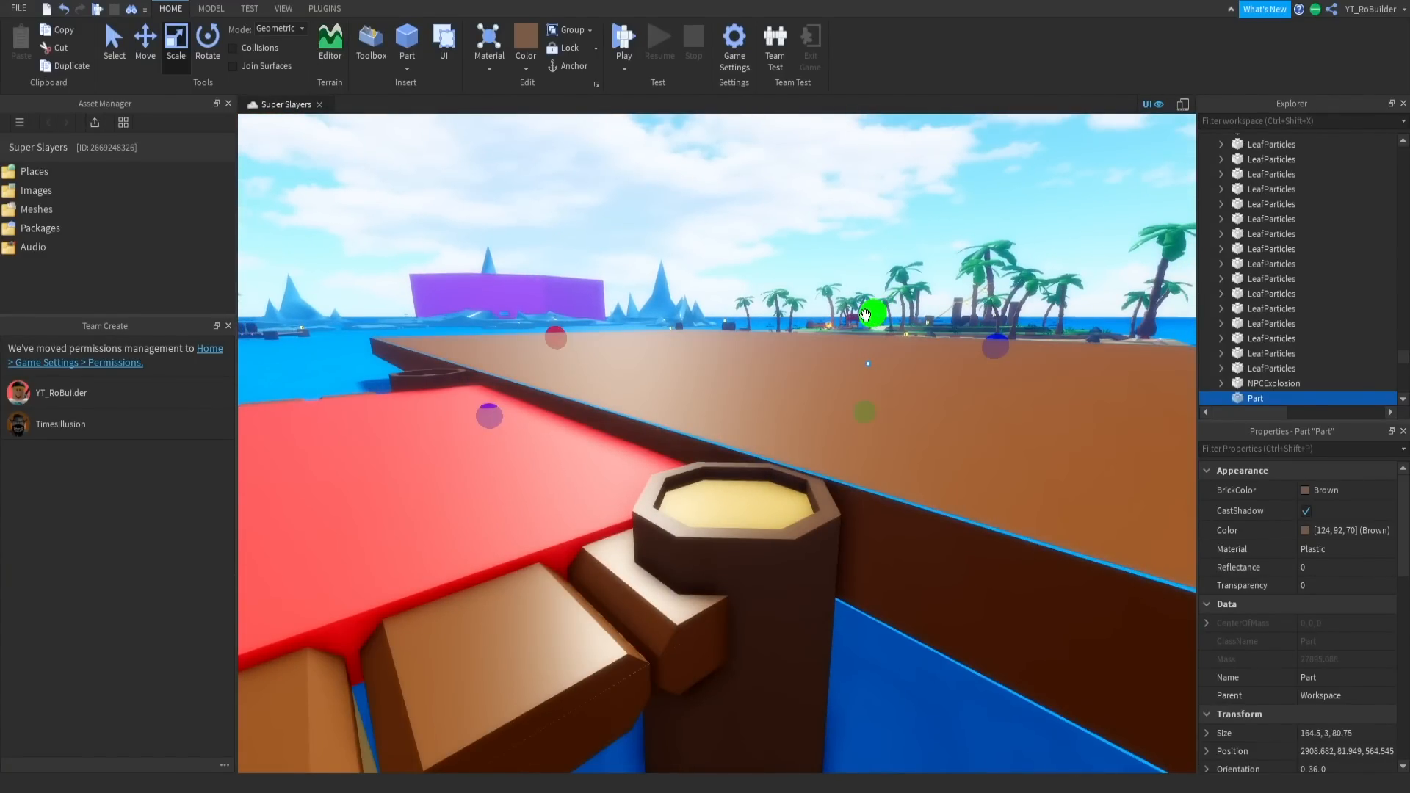
click(210, 9)
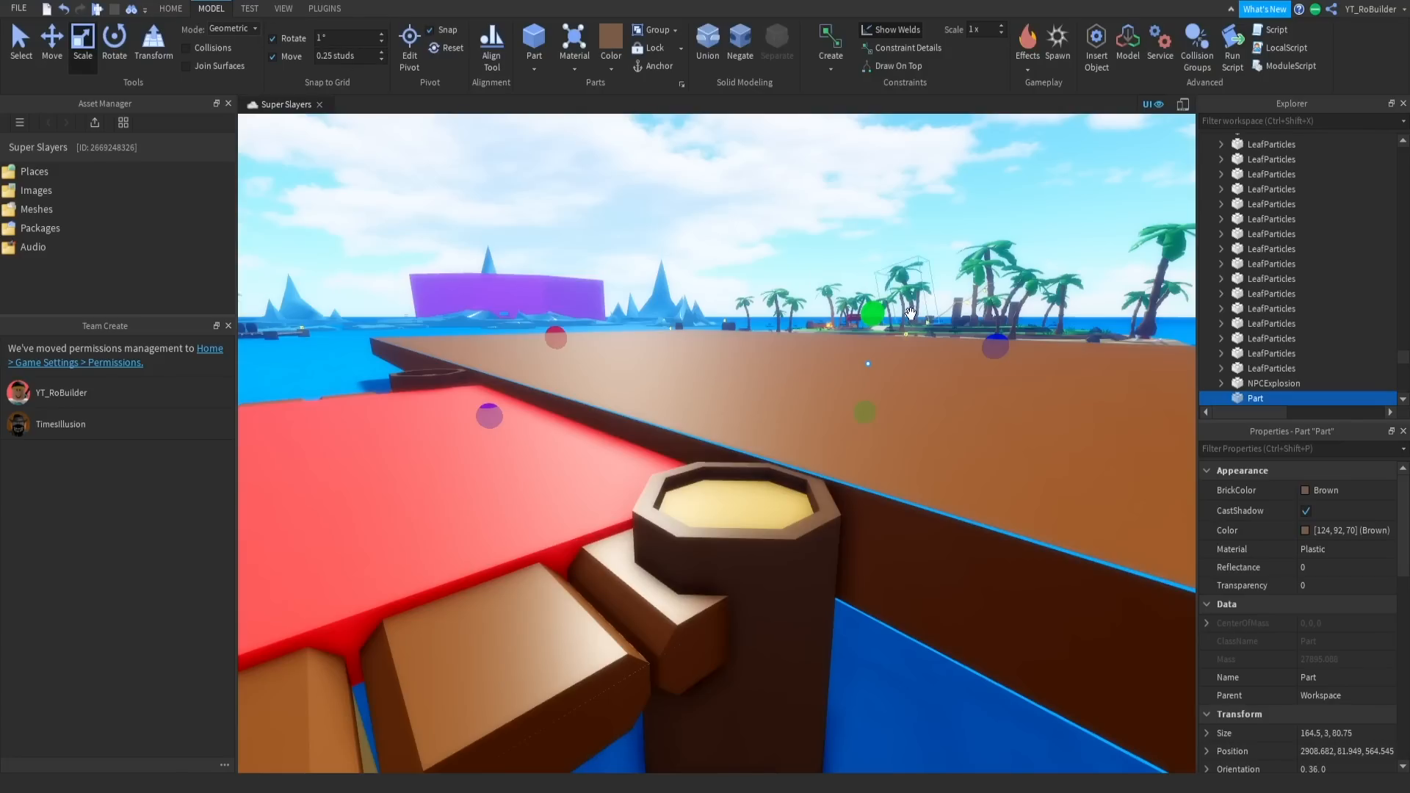
drag(871, 314, 870, 325)
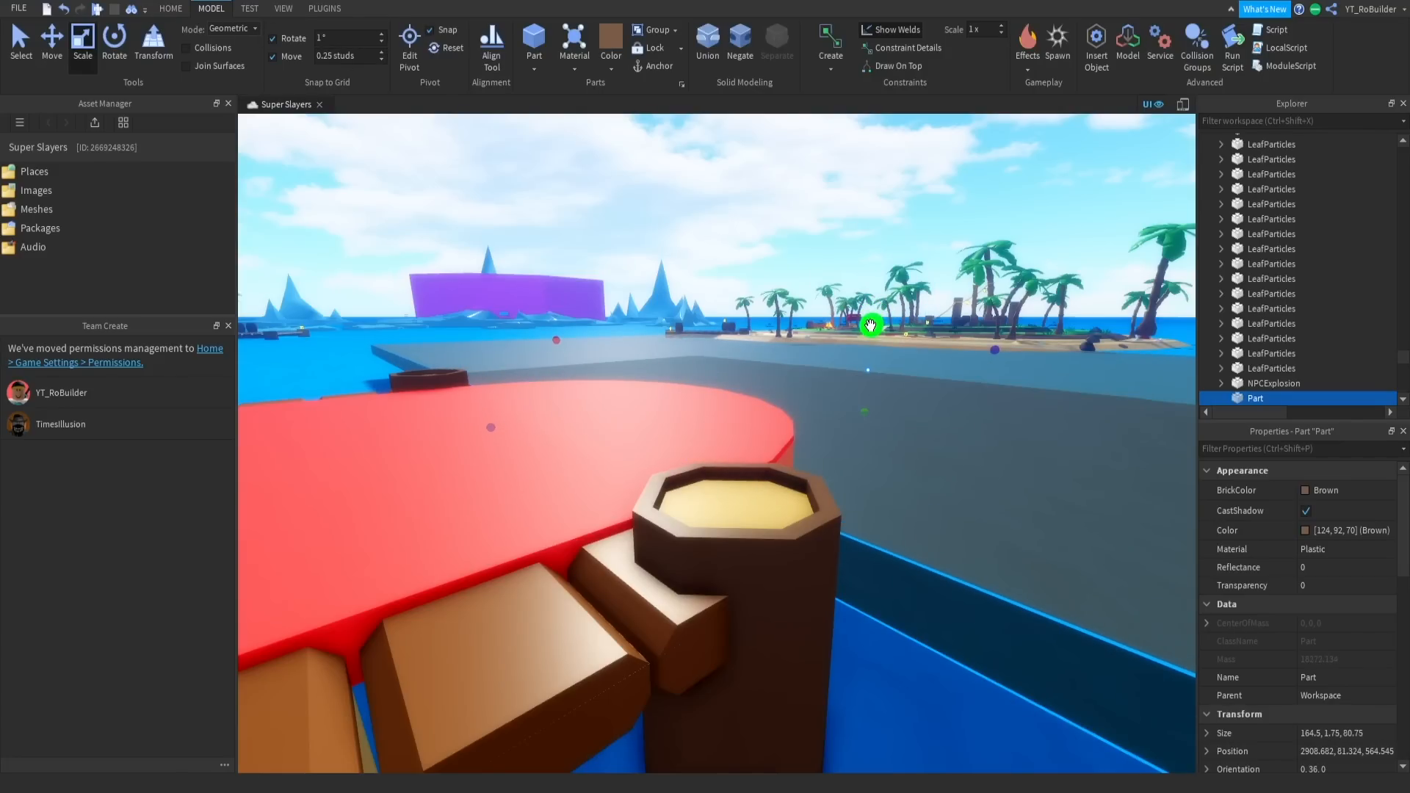
Change the plate's BrickColor to Fossil and deselect it.
key(f)
click(1326, 491)
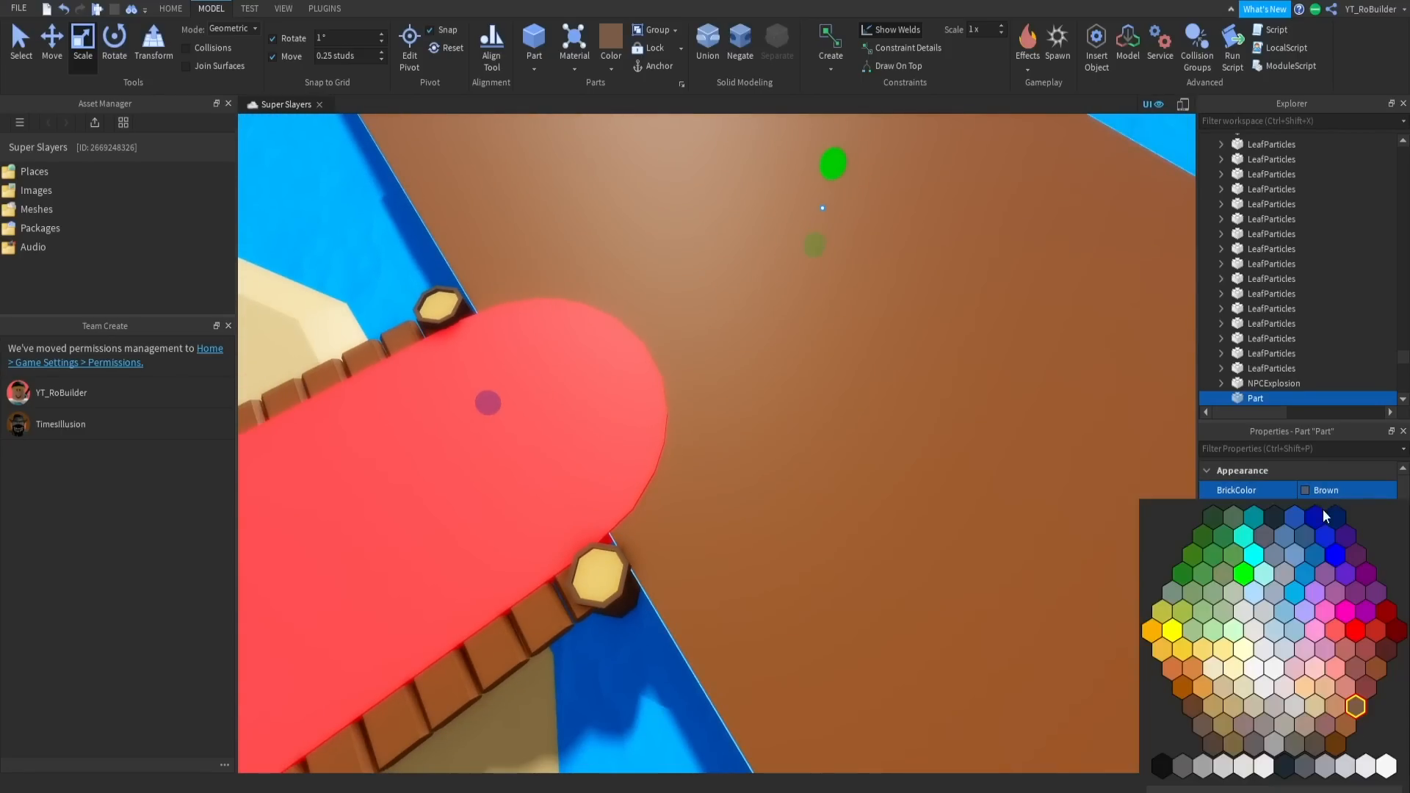
click(1325, 766)
right_drag(932, 538, 851, 390)
click(853, 390)
Extend the grey plate's far edge away from the dock until the plate is about 106.5 studs deep.
key(s)
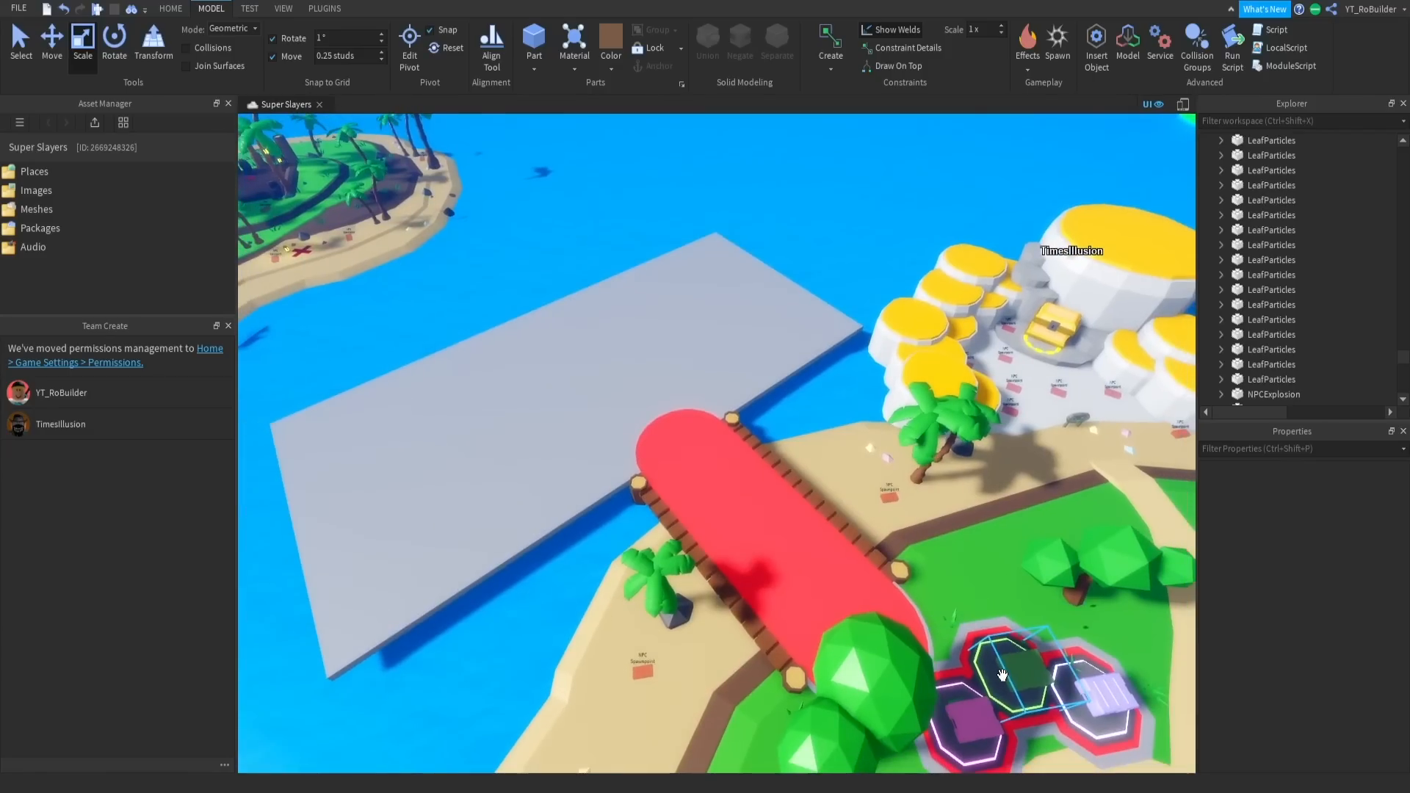
key(a)
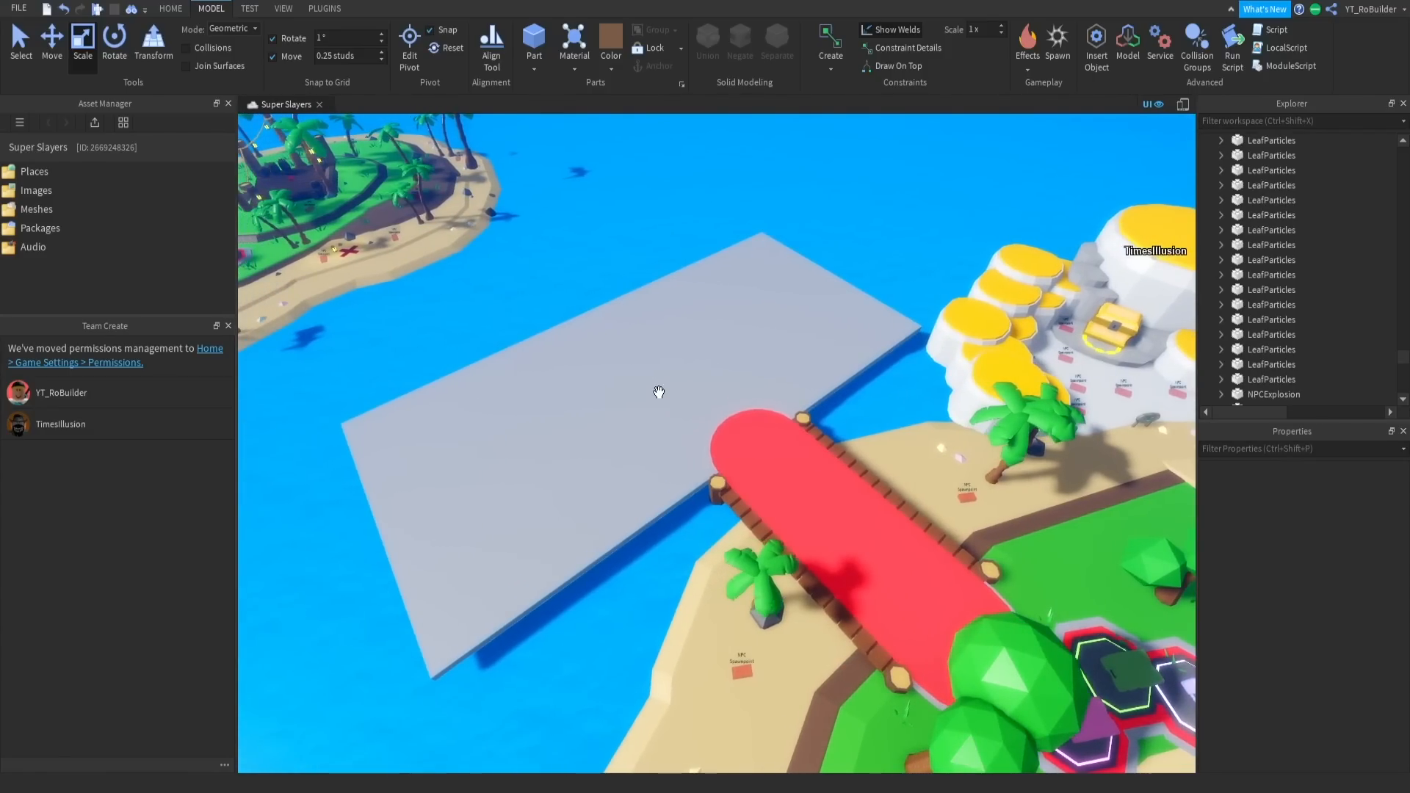
click(659, 392)
right_drag(809, 357, 815, 363)
key(w)
scroll(815, 362, down, 3)
drag(783, 346, 711, 340)
key(d)
key(d)
right_drag(844, 396, 848, 396)
key(w)
scroll(846, 396, down, 4)
key(w)
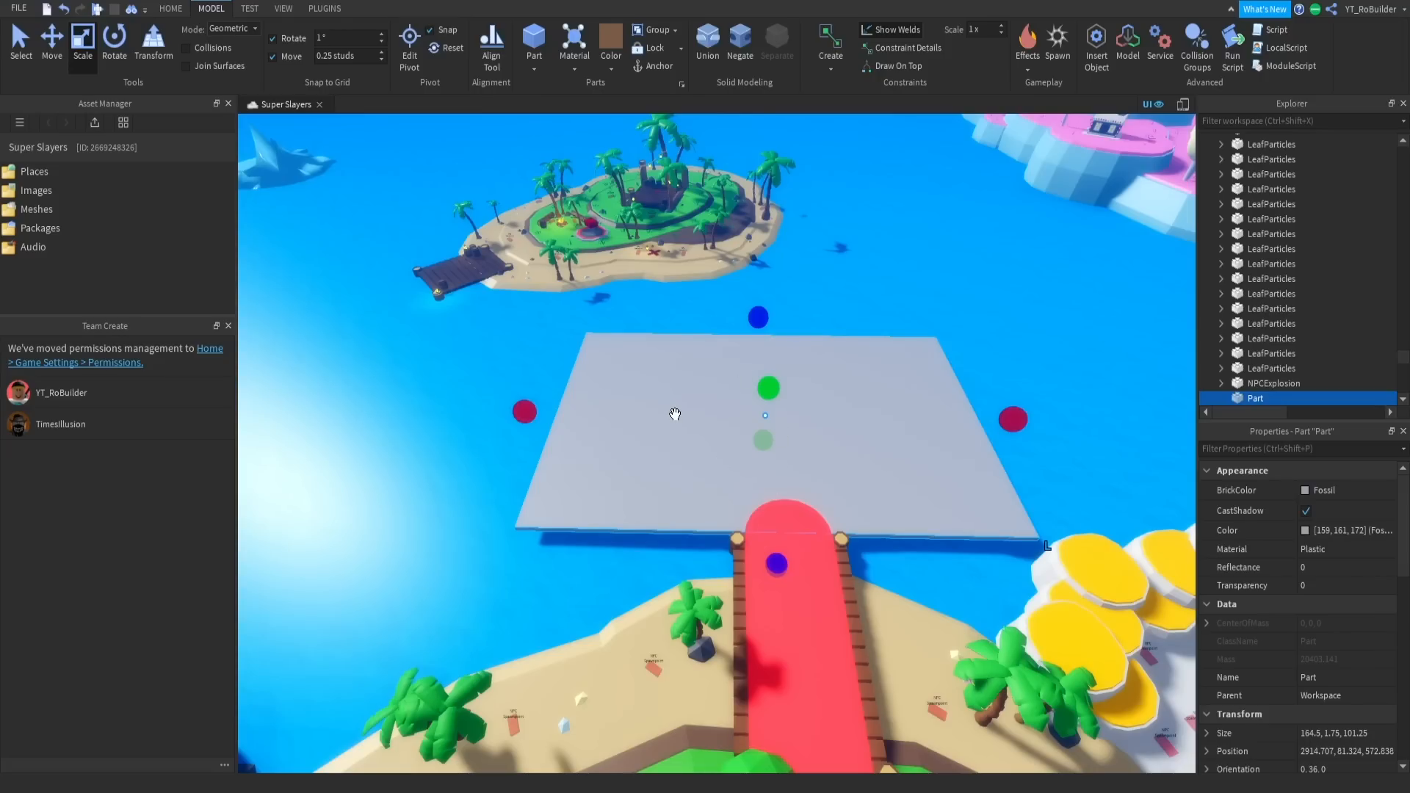
drag(740, 277, 740, 265)
right_drag(870, 487, 714, 446)
scroll(884, 478, down, 5)
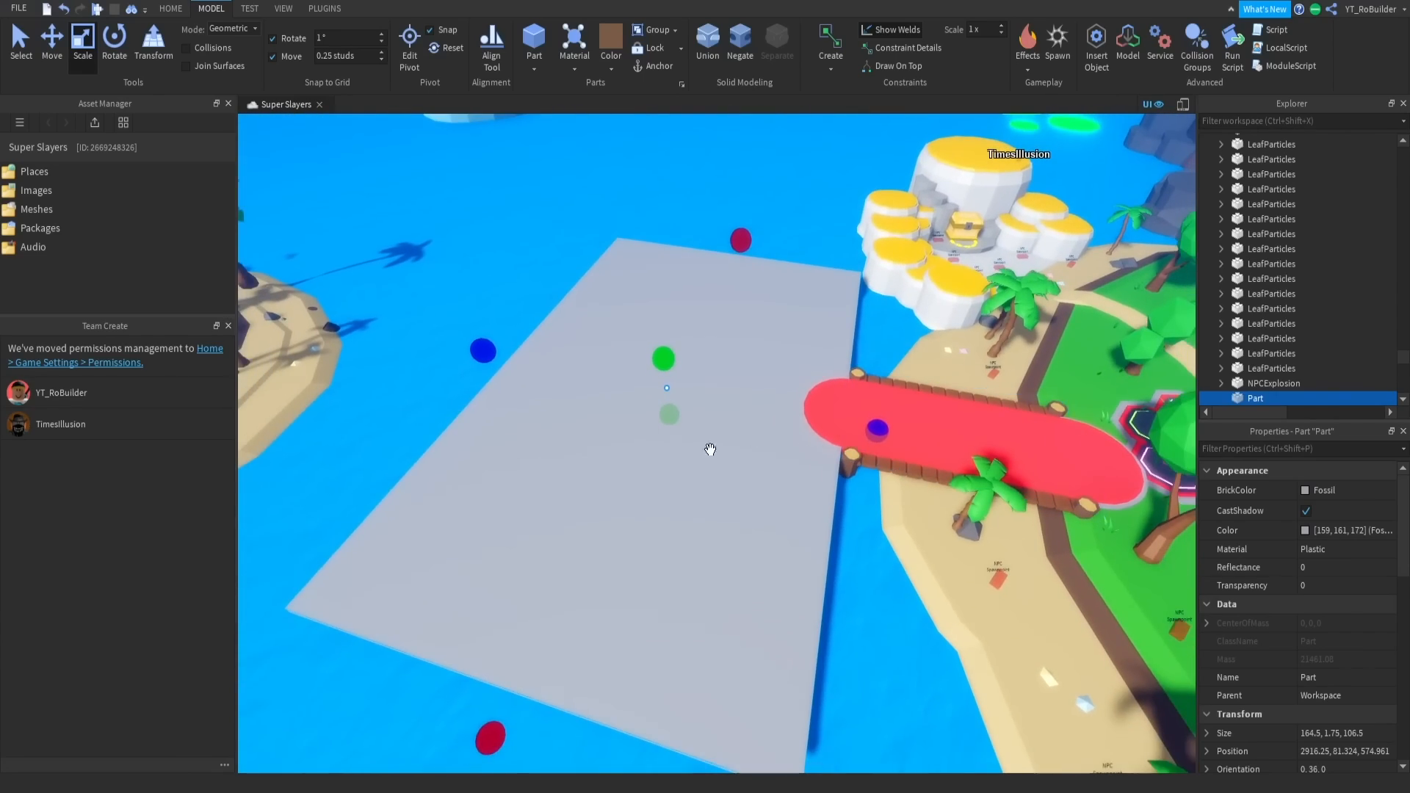
Copy the DesertCrate model from the crate stand in the desert area and paste it into the workspace.
right_drag(742, 491, 831, 525)
scroll(778, 472, up, 5)
key(w)
key(w)
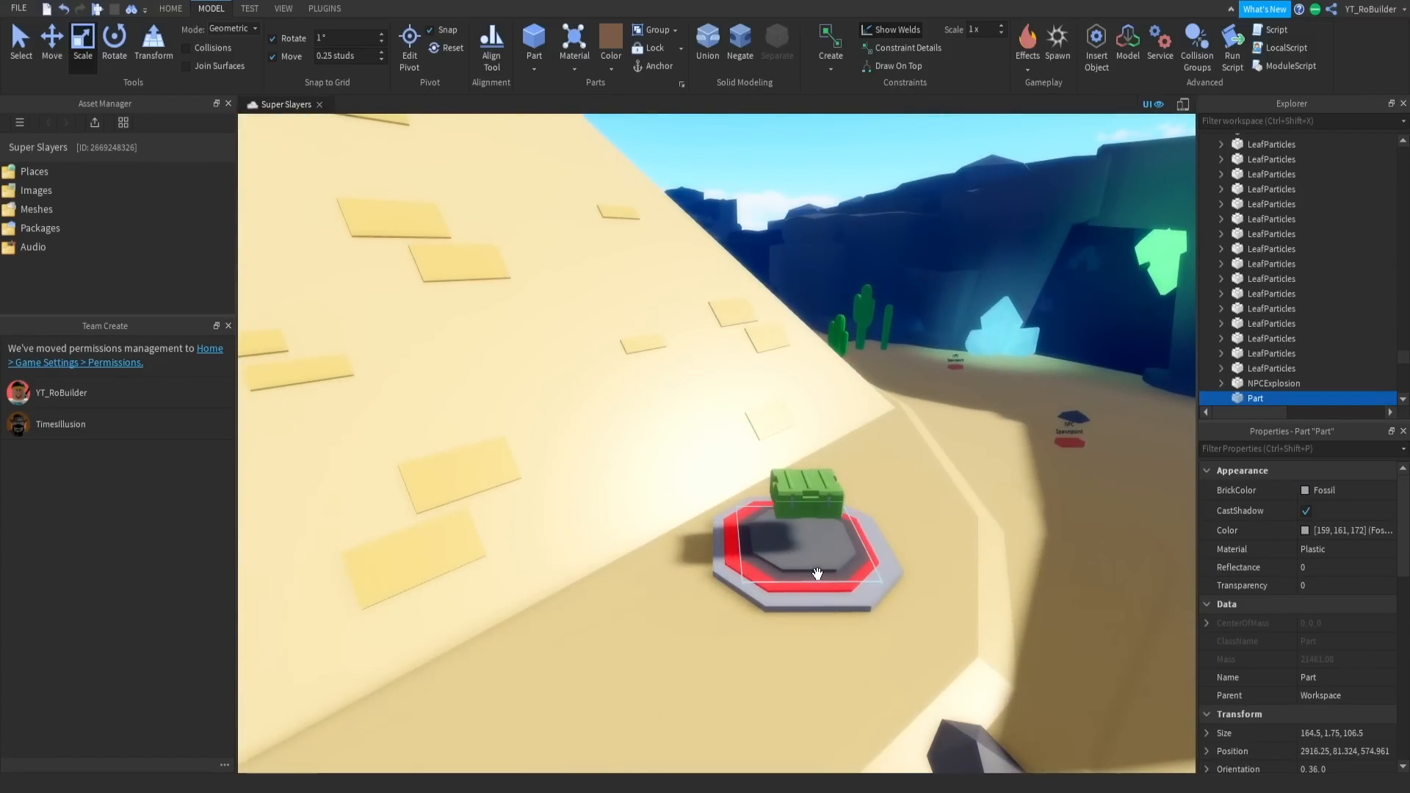
click(845, 550)
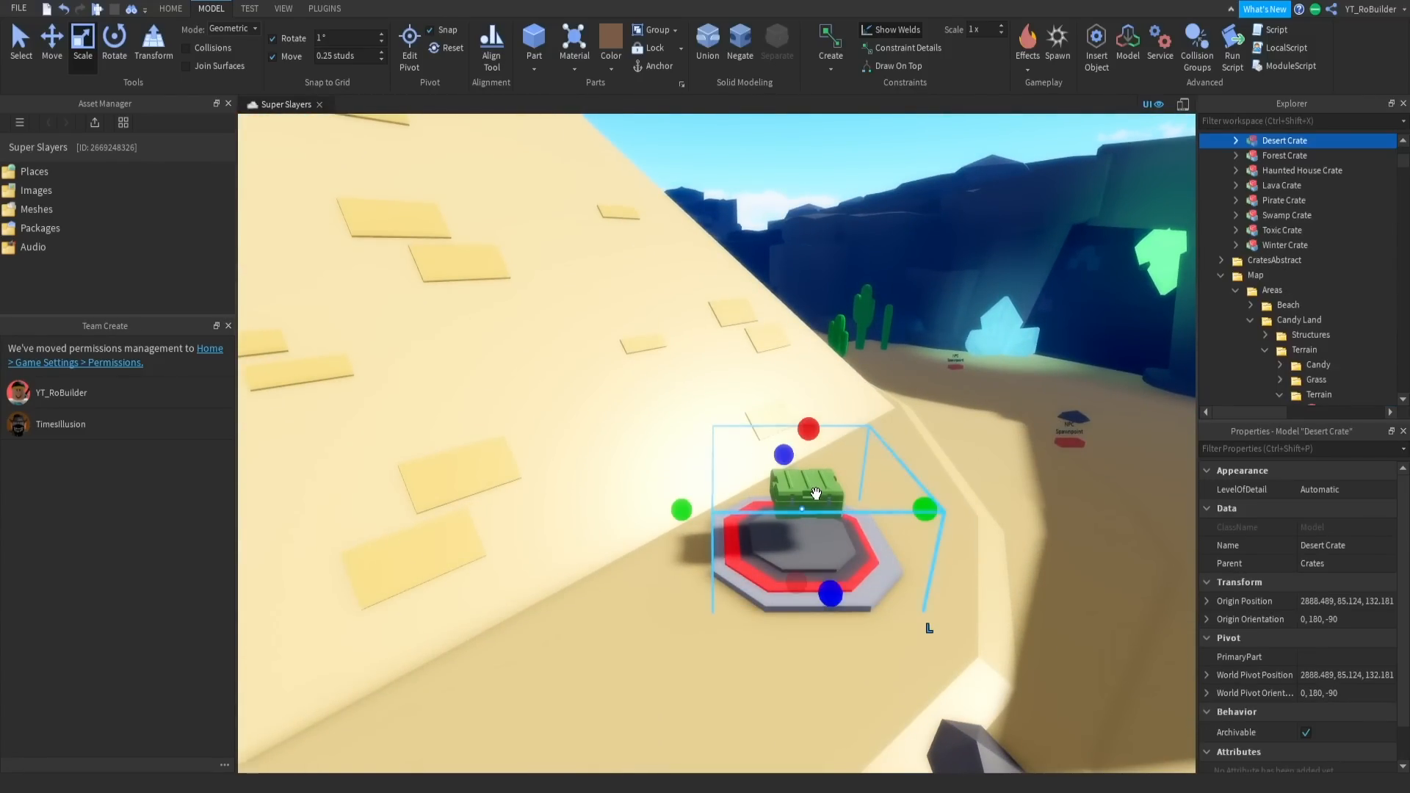
click(1267, 170)
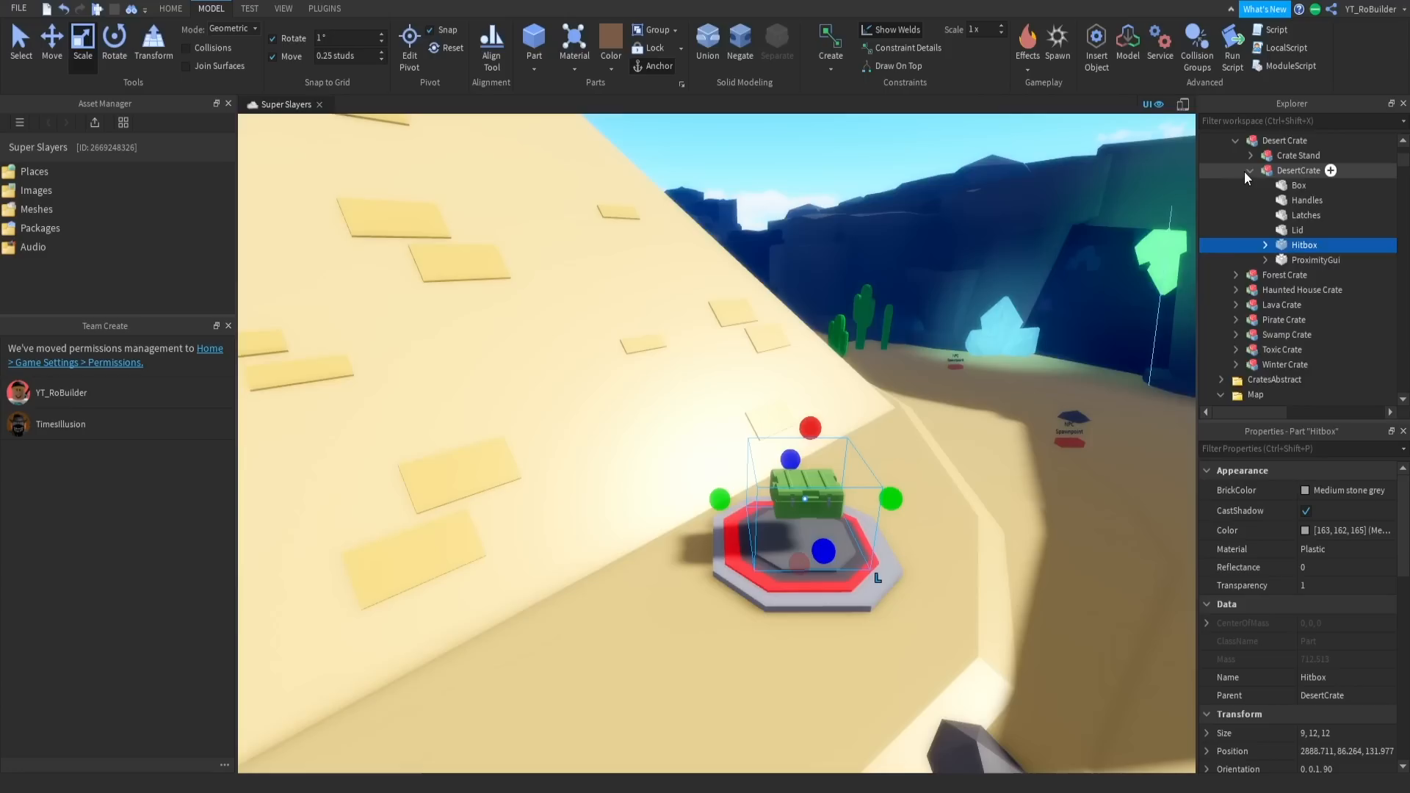
click(1249, 170)
key(ctrl+c)
key(ctrl+v)
Move the pasted DesertCrate model out of the desert and onto the grey plate beside the dock's end.
drag(809, 412, 951, 399)
right_drag(951, 399, 951, 400)
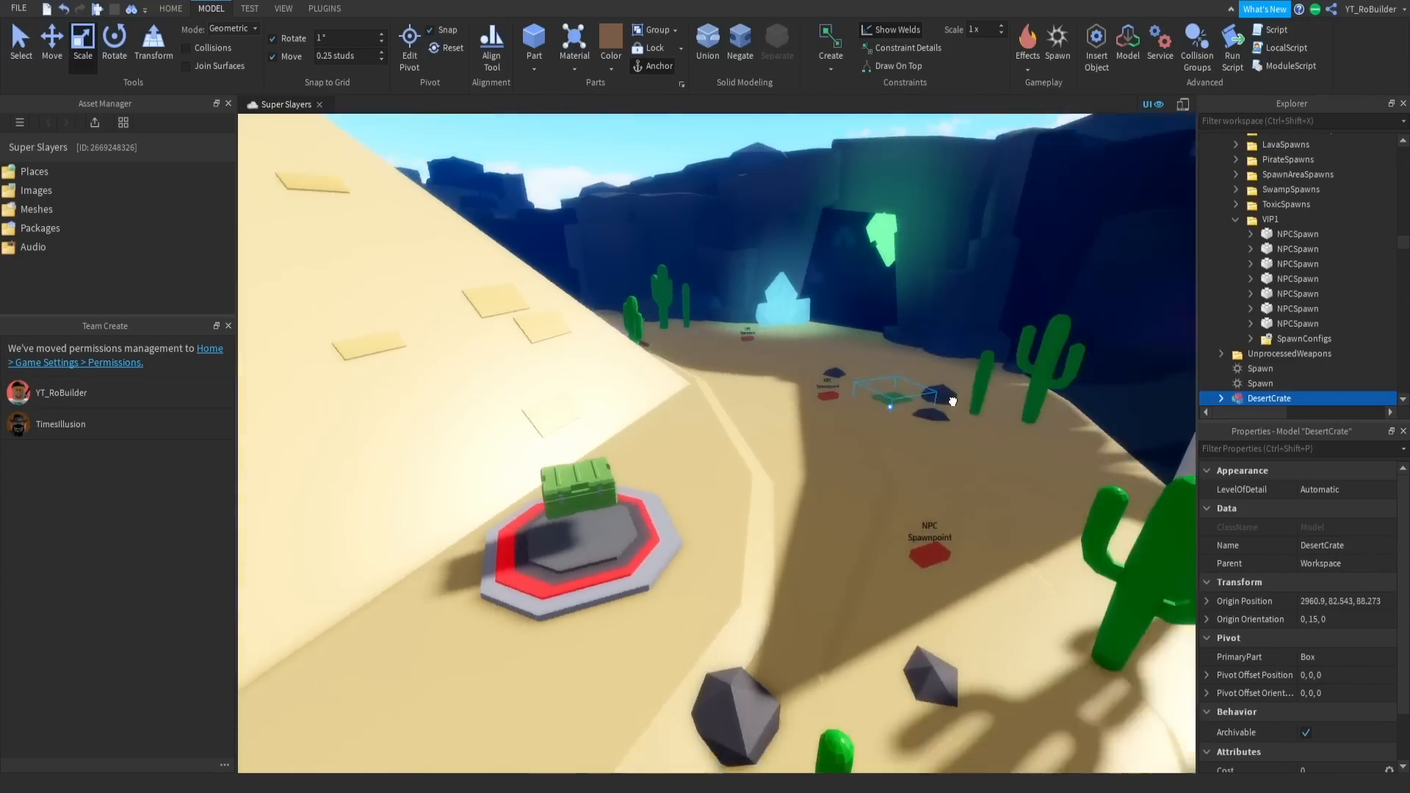
drag(951, 399, 951, 398)
right_drag(951, 399, 951, 397)
drag(951, 397, 757, 400)
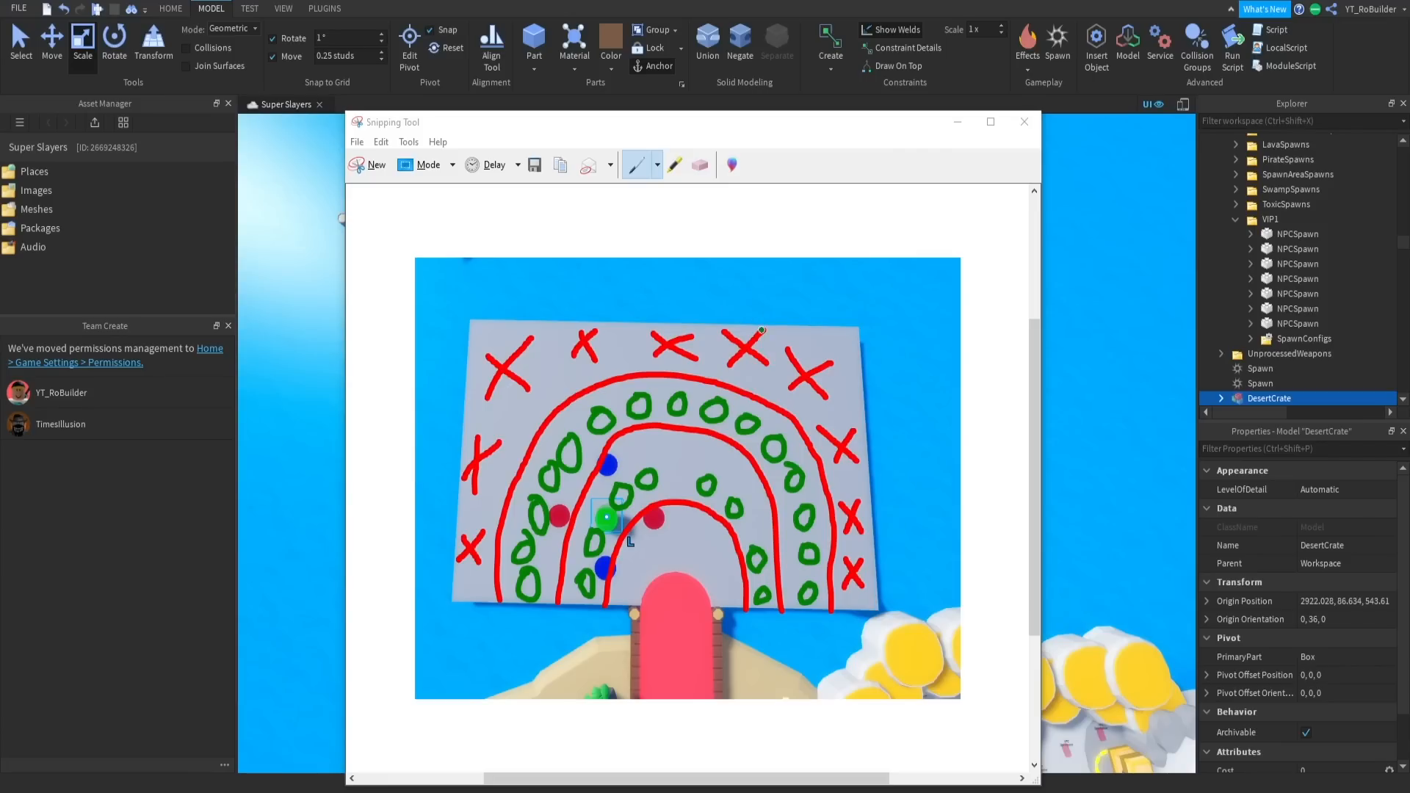
On the Snipping Tool layout sketch, set the custom pen to Olive and outline a rectangular passage between the two inner arcs.
click(838, 138)
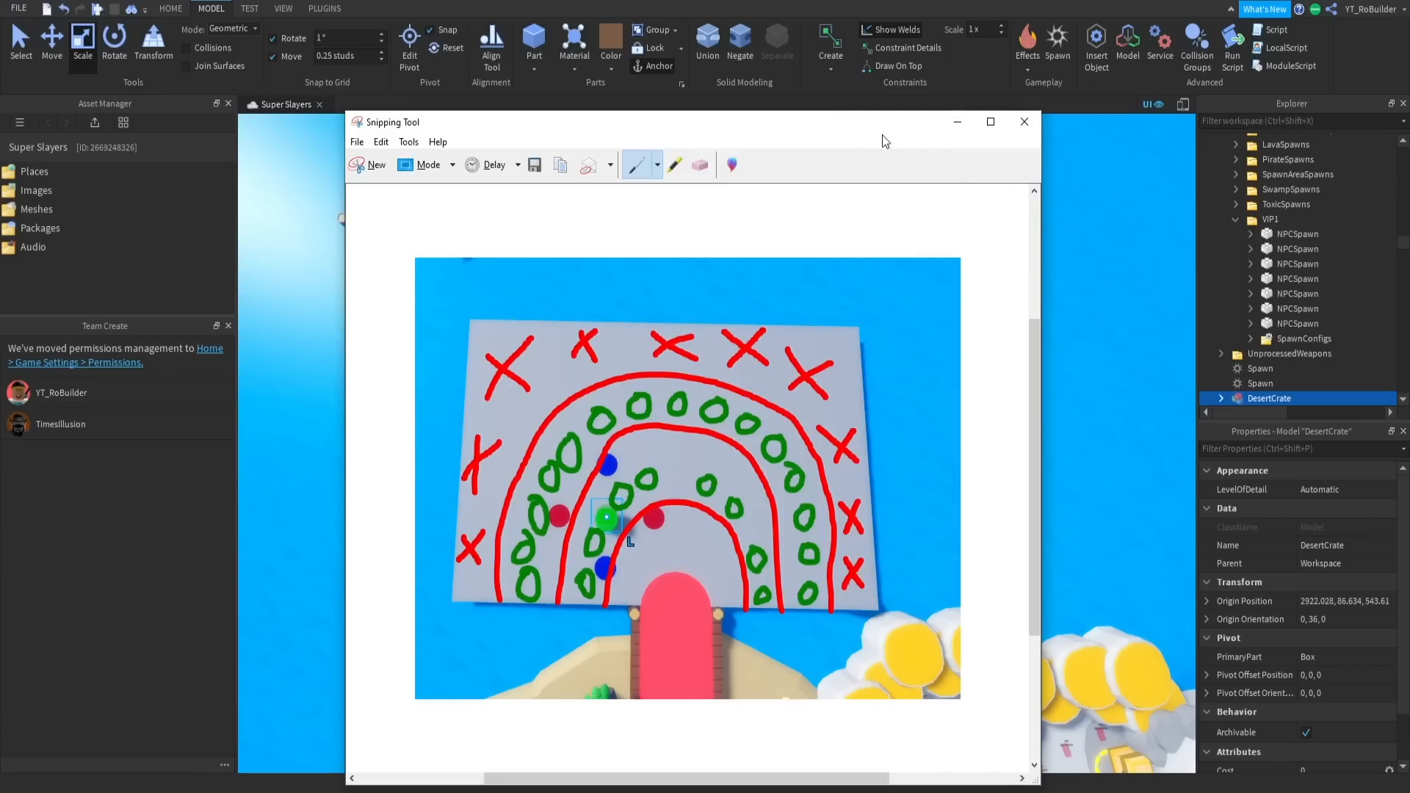
drag(873, 122, 905, 104)
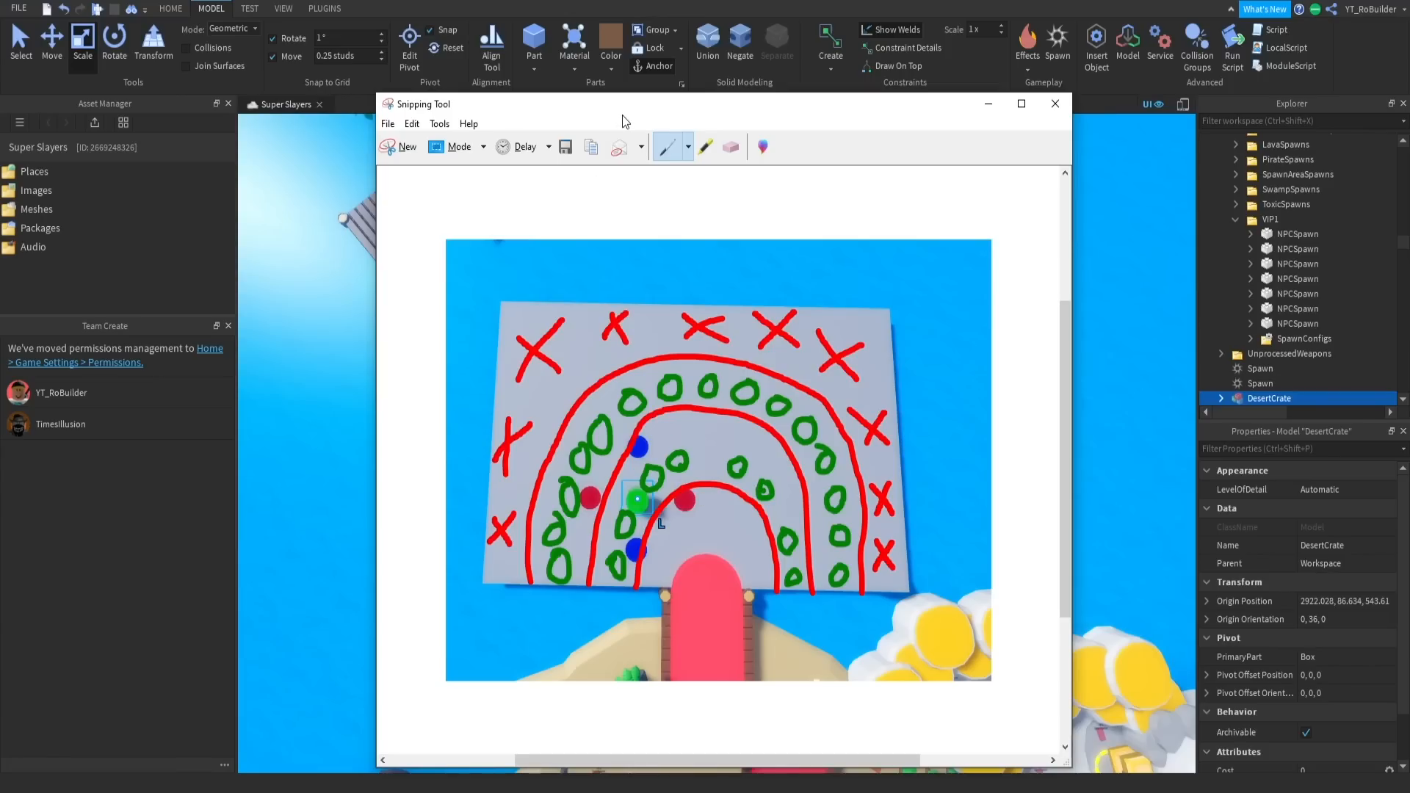
click(688, 148)
click(709, 249)
click(528, 183)
click(525, 237)
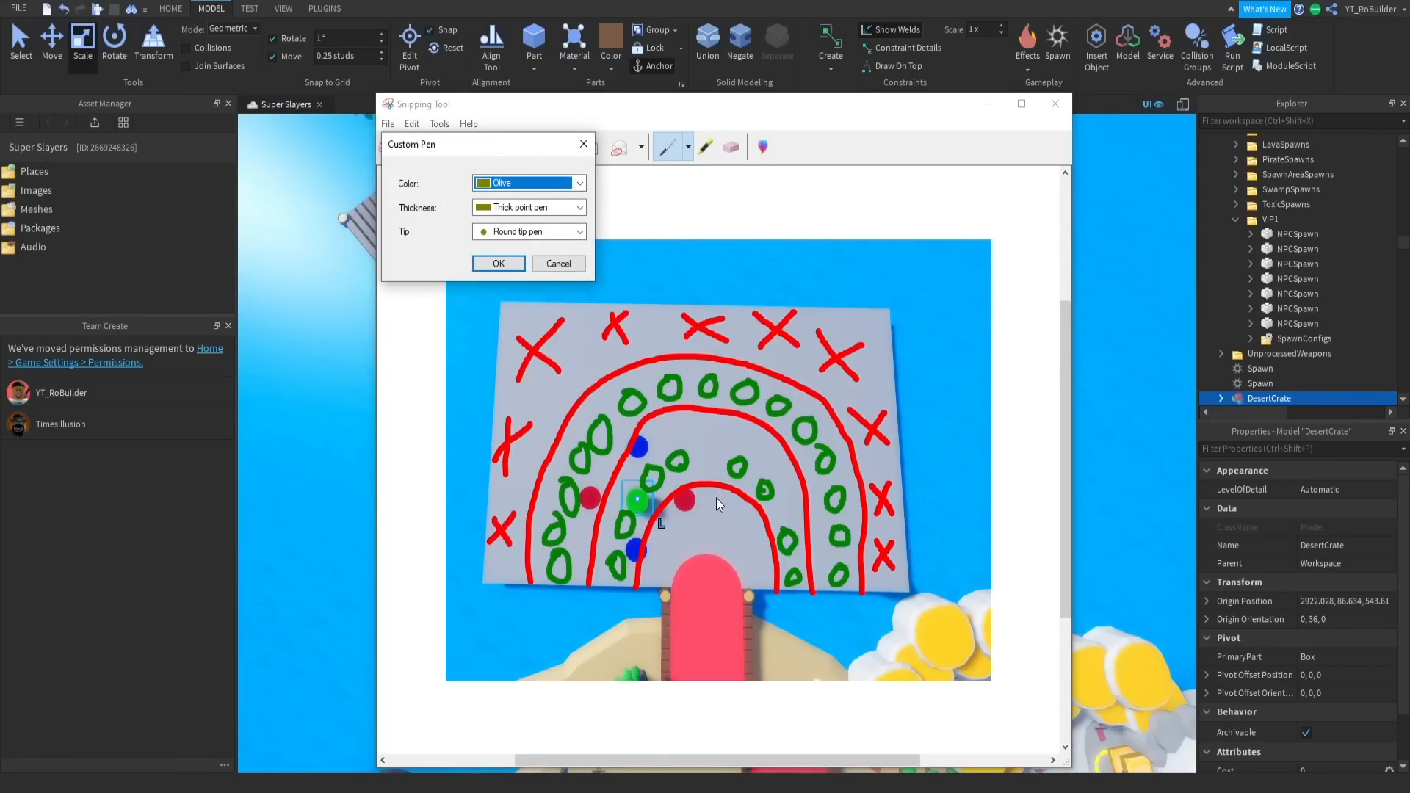
key(Return)
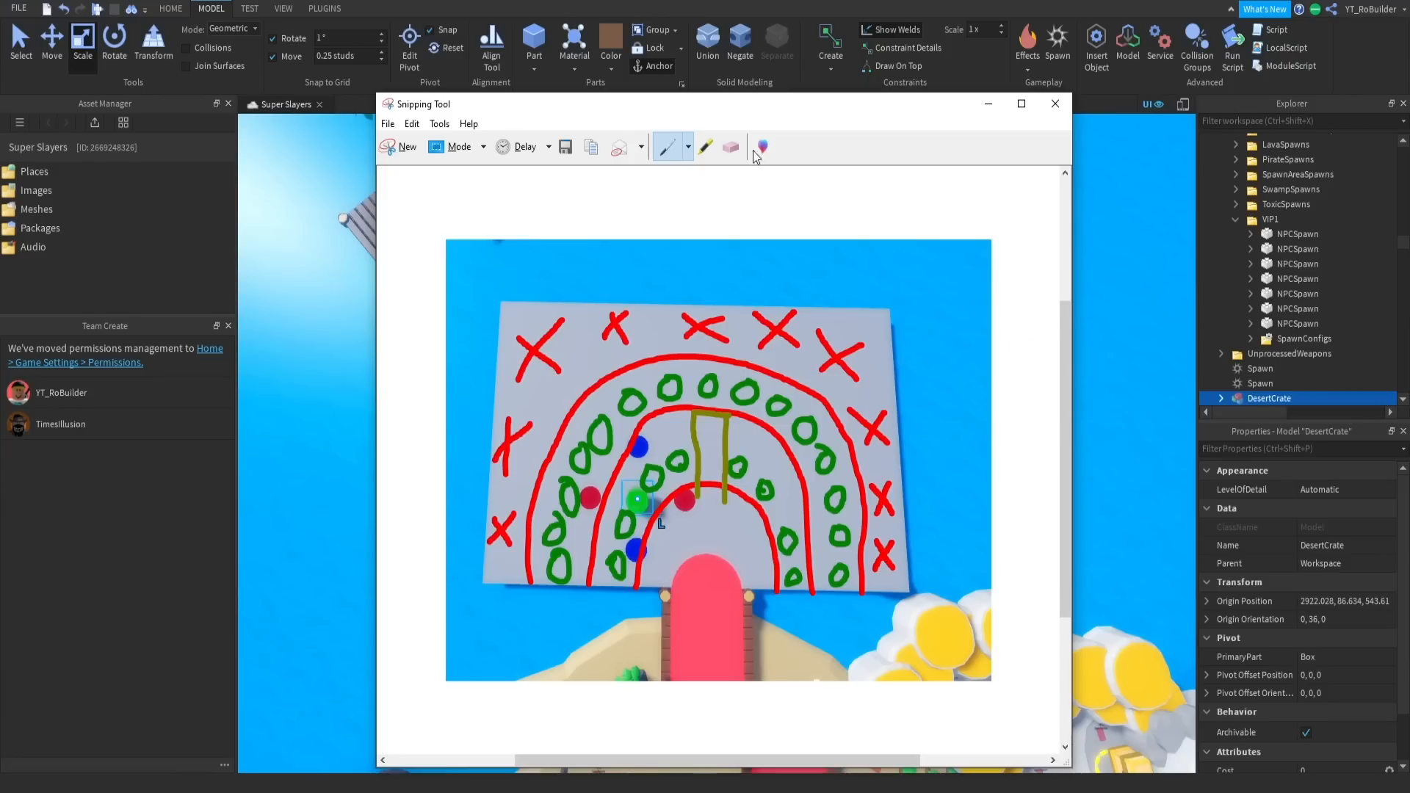
Set the custom pen to Black, sketch an angular arch outline above the plate's far corner, and minimize the sketch window.
click(688, 147)
click(701, 249)
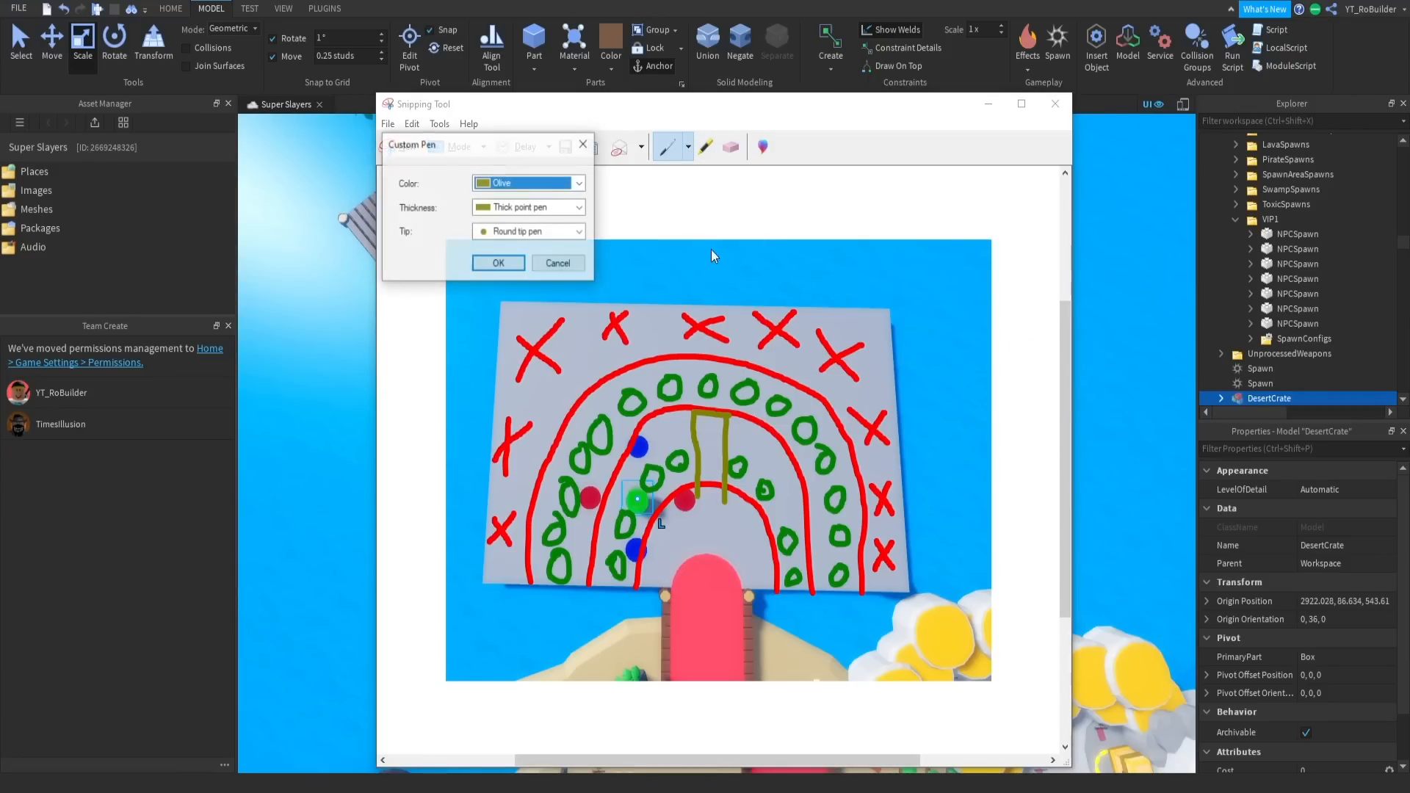
click(522, 183)
click(514, 196)
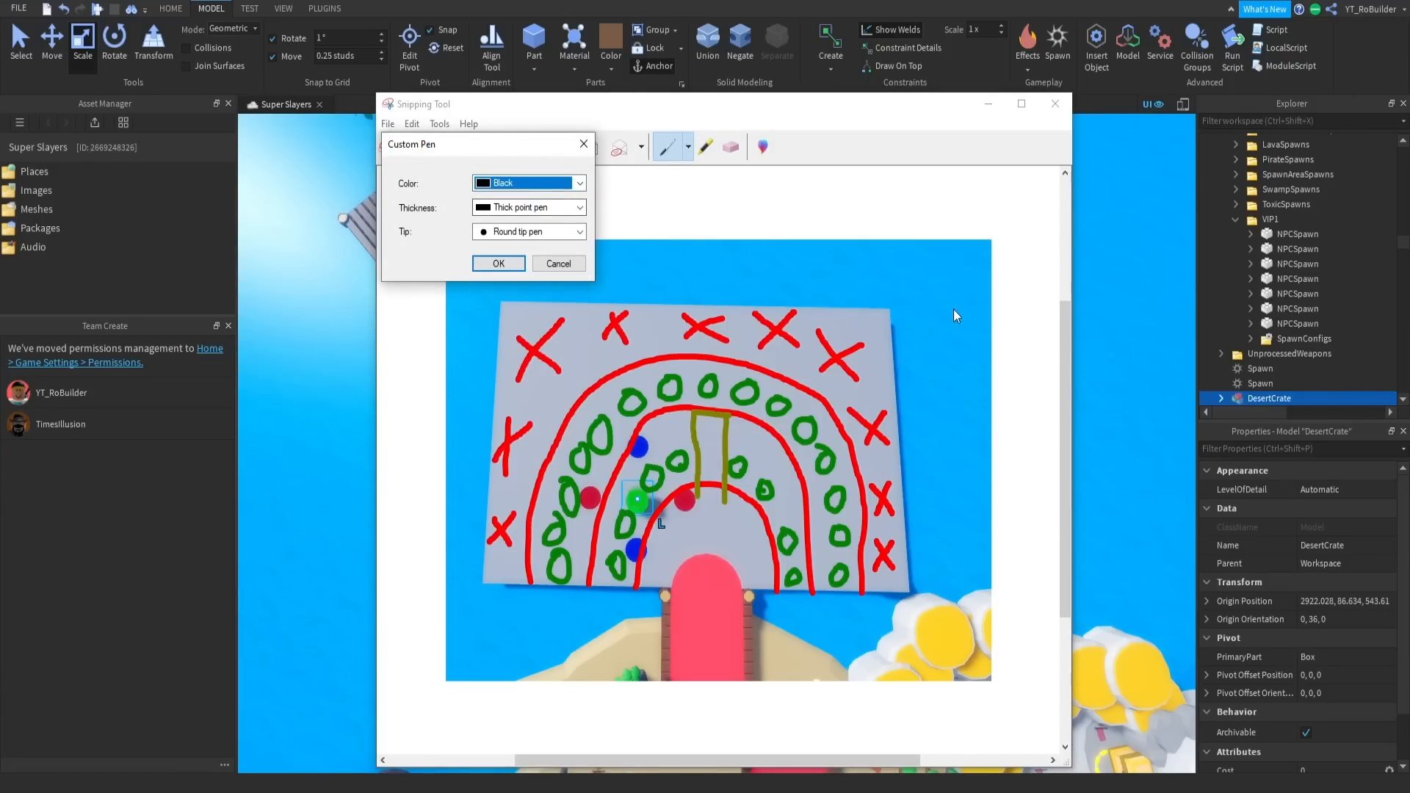
click(499, 264)
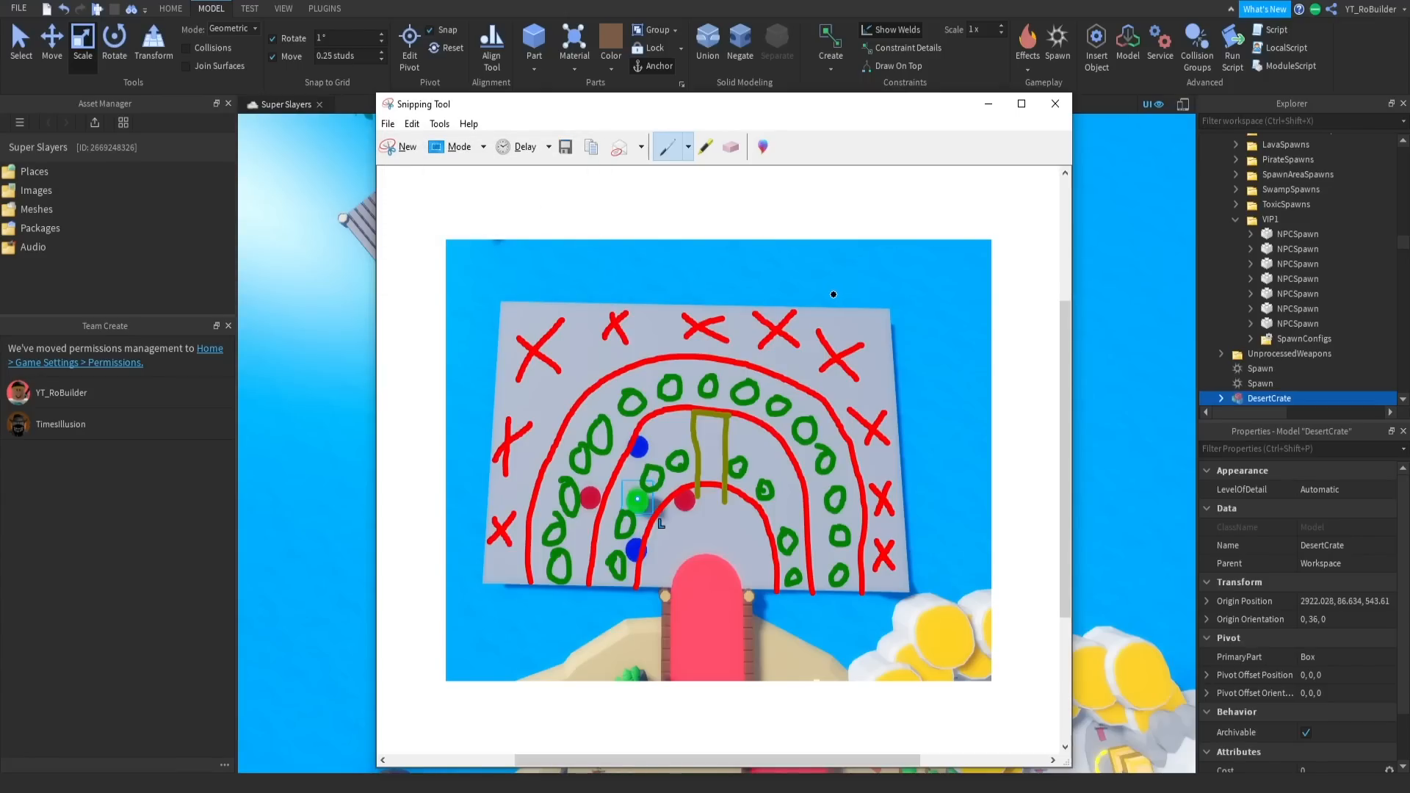
drag(865, 234, 912, 231)
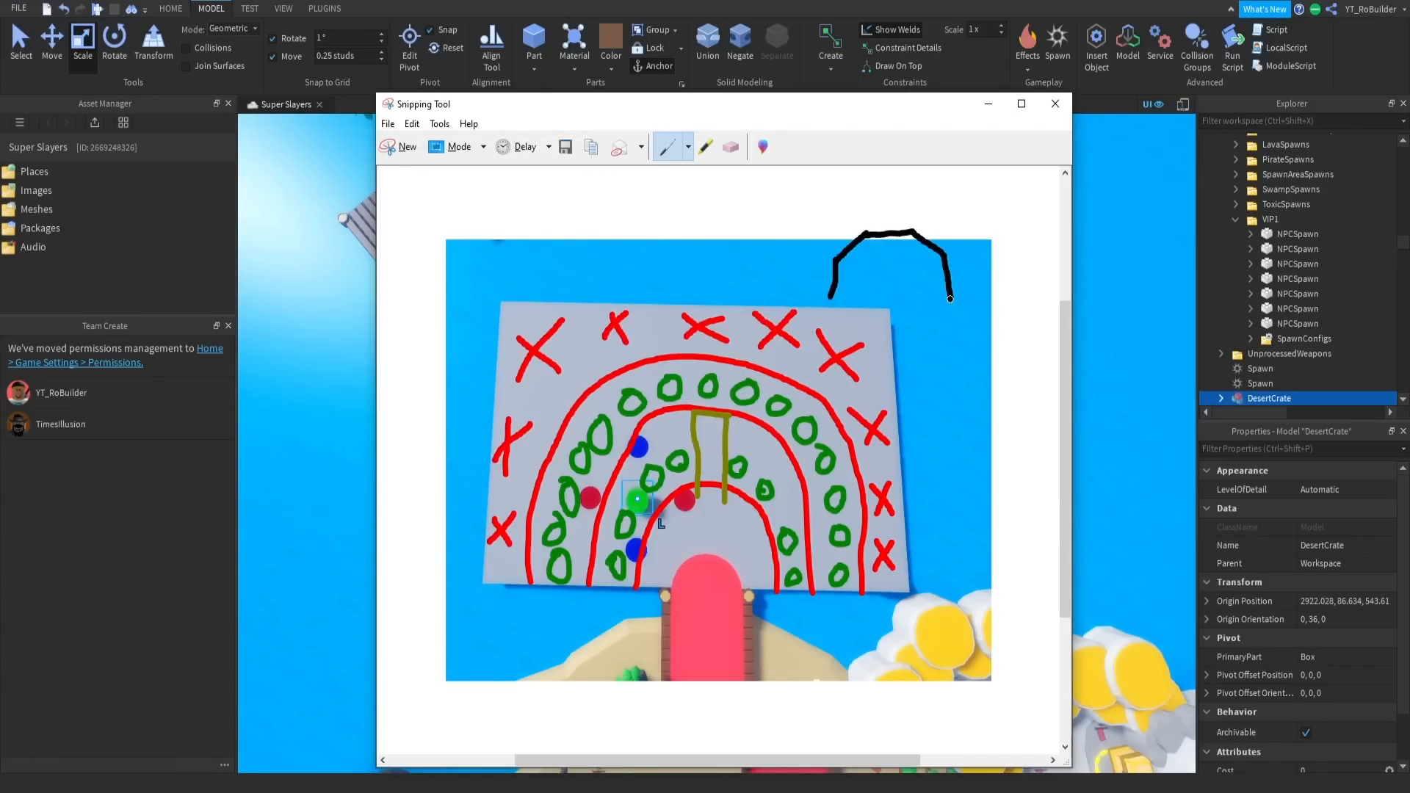
mouse_move(982, 294)
mouse_down()
mouse_move(972, 227)
mouse_move(844, 207)
mouse_move(814, 288)
mouse_up()
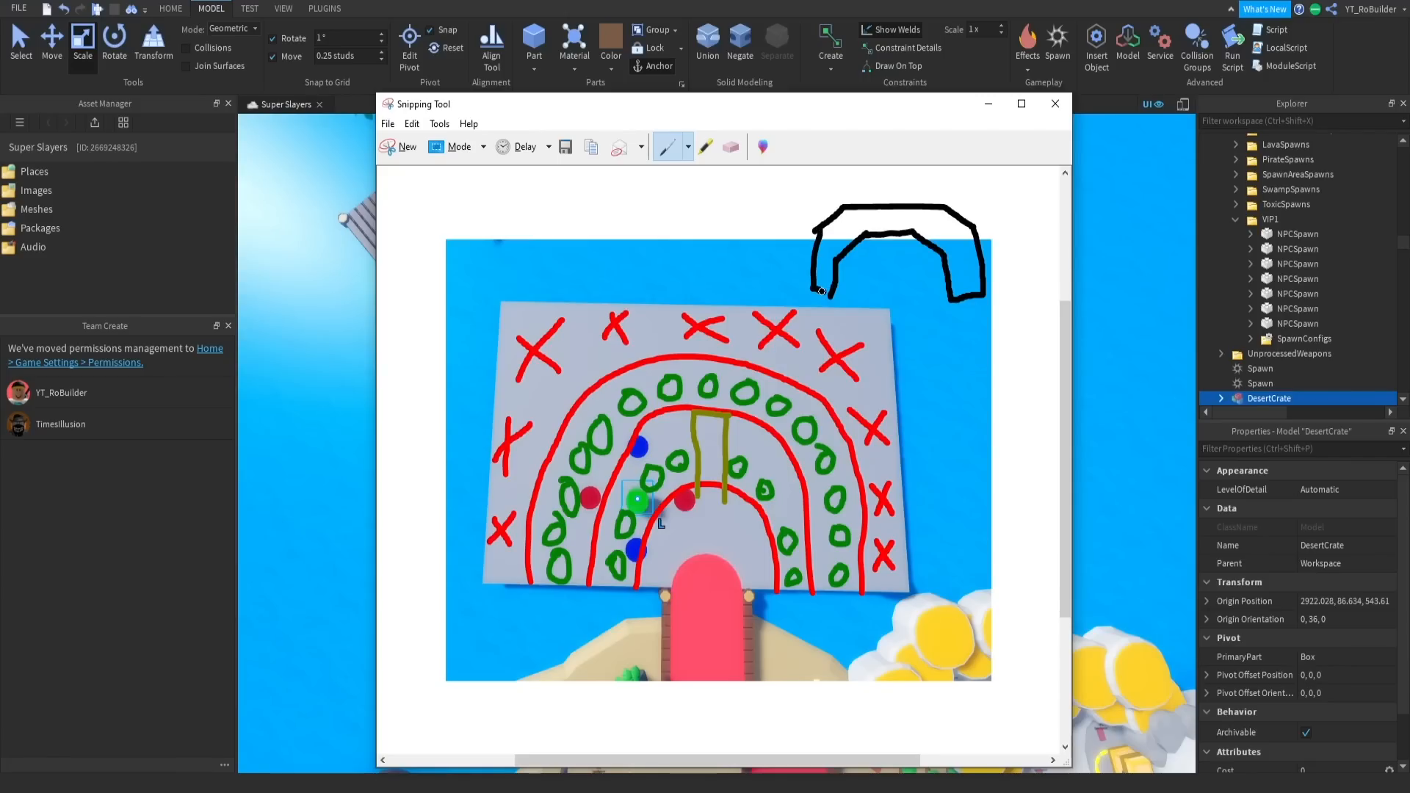
click(987, 103)
Move the DesertCrate copy off the grey plate toward the spawn island.
right_drag(793, 465, 819, 510)
scroll(807, 429, up, 5)
scroll(795, 539, up, 4)
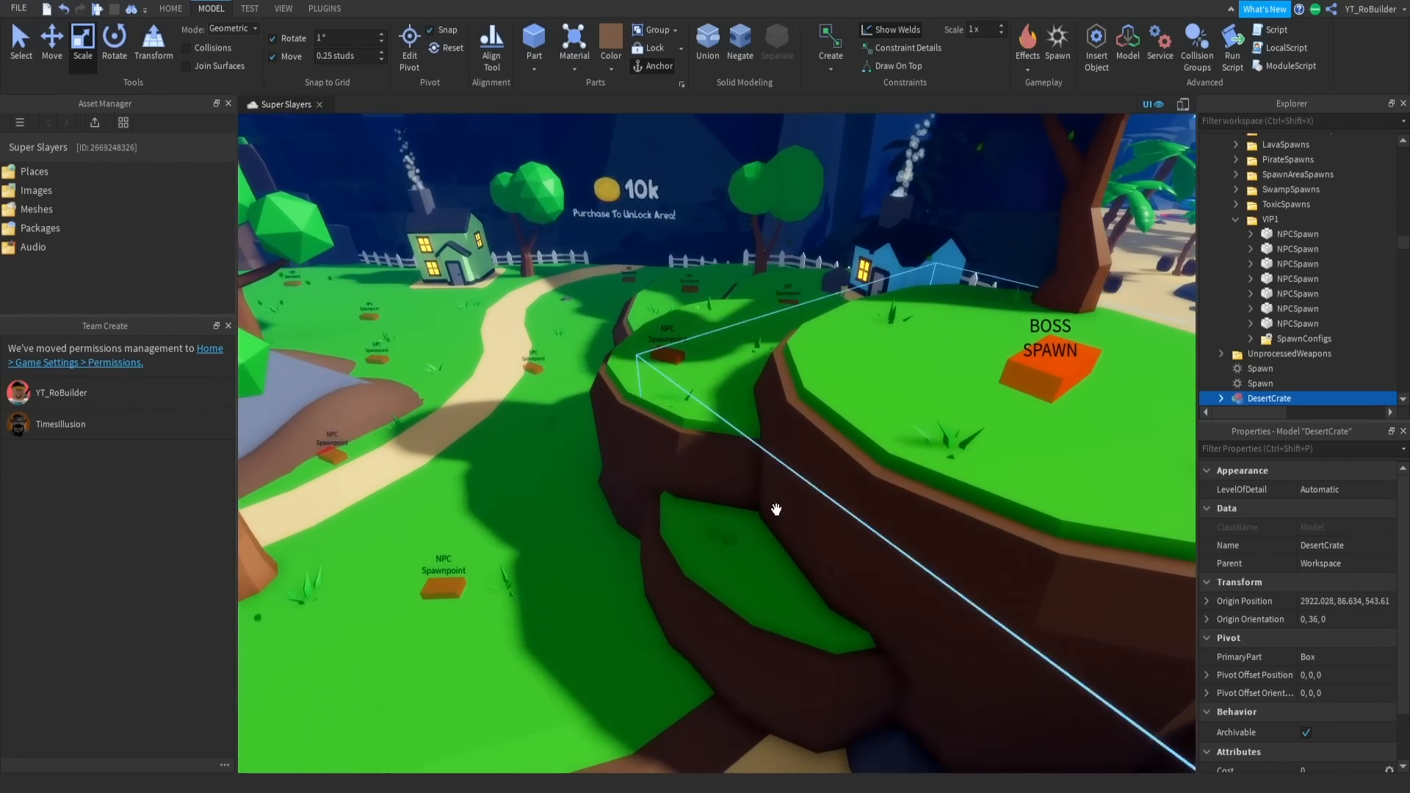
scroll(755, 412, down, 5)
right_drag(771, 422, 657, 539)
scroll(747, 411, up, 4)
scroll(658, 539, down, 4)
drag(566, 626, 870, 506)
right_drag(870, 507, 764, 478)
scroll(764, 478, up, 2)
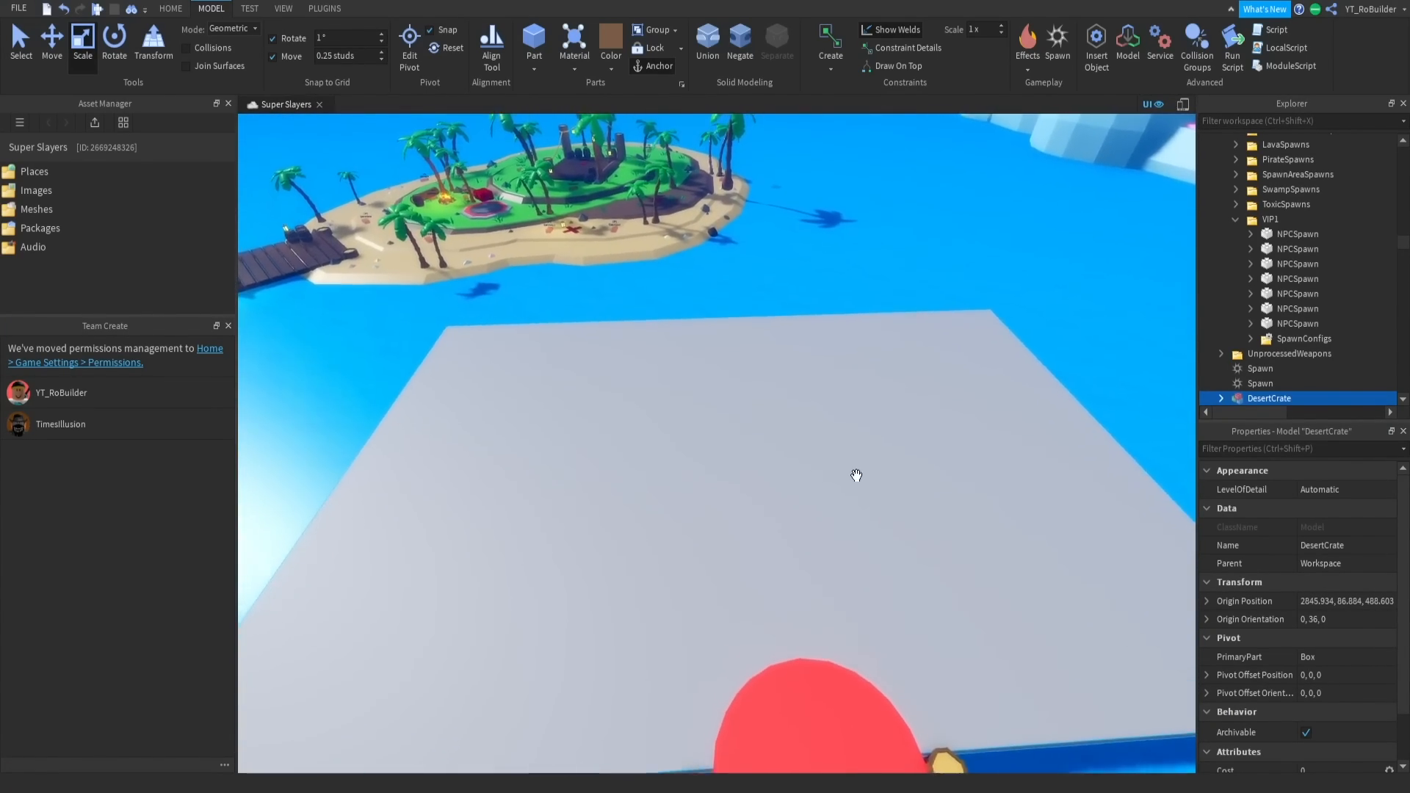
Examine the tiered arc platform with its blue crates and dummy figure from close up and from above.
scroll(855, 475, down, 3)
right_drag(878, 453, 872, 456)
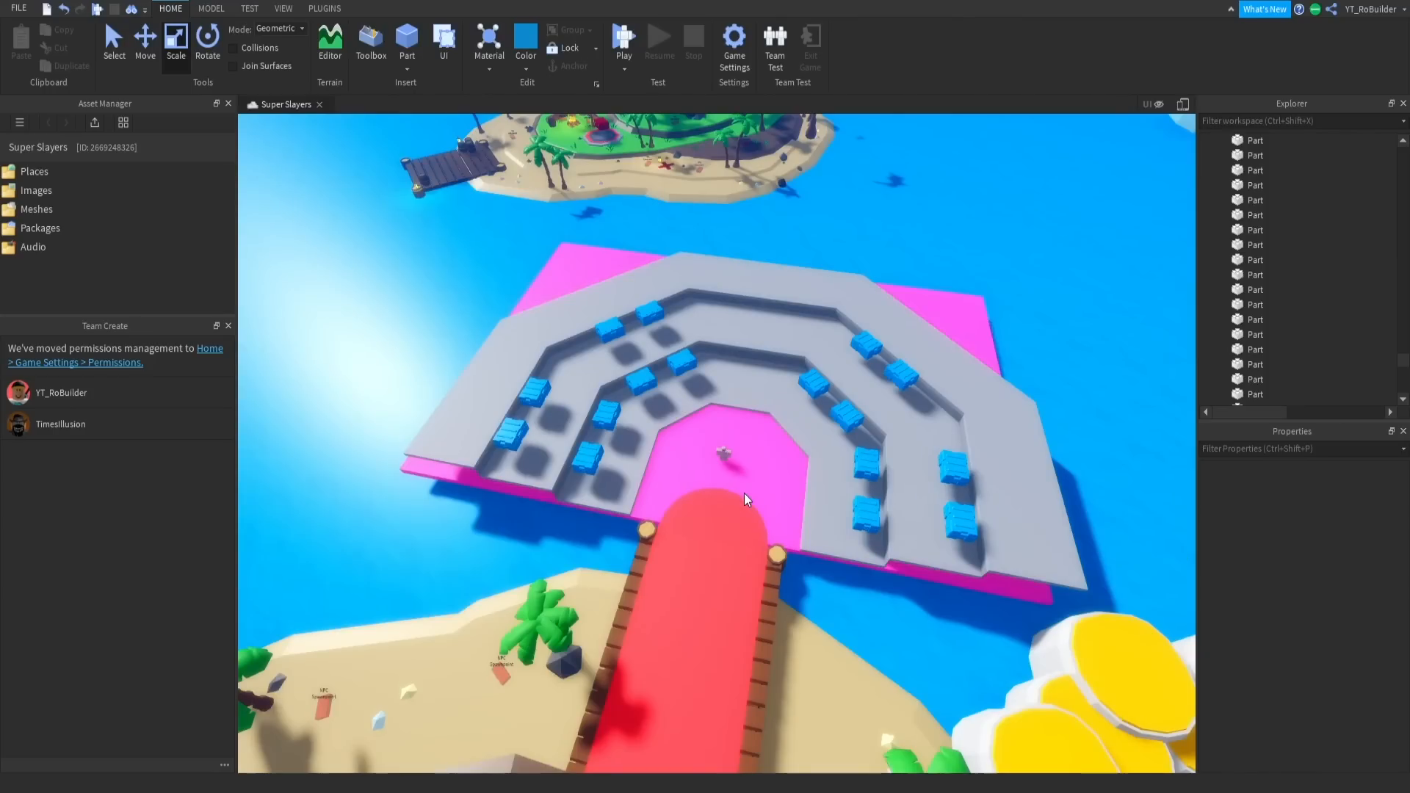
scroll(742, 489, up, 2)
scroll(741, 486, up, 4)
right_drag(741, 486, 740, 490)
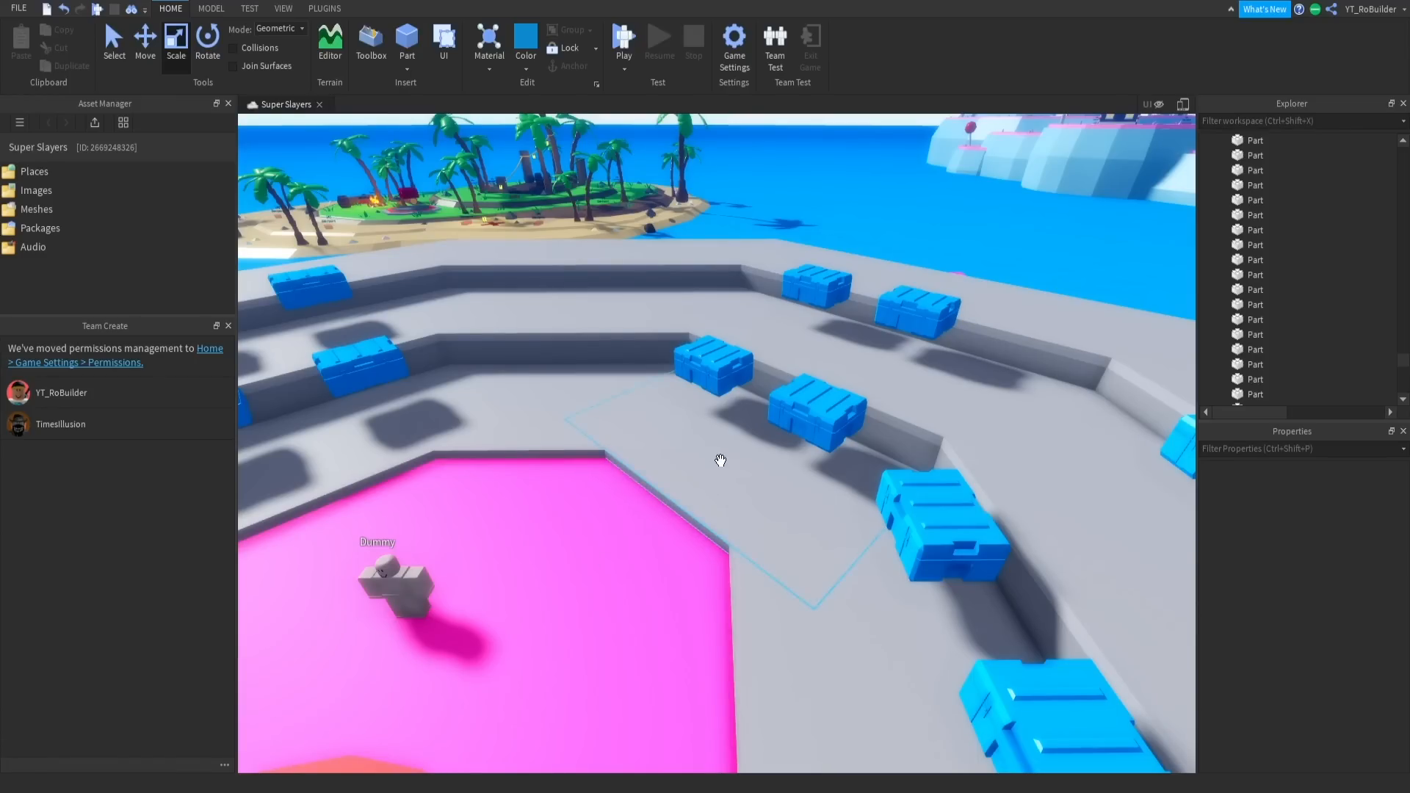
scroll(718, 459, down, 5)
right_drag(720, 456, 690, 494)
scroll(690, 495, down, 2)
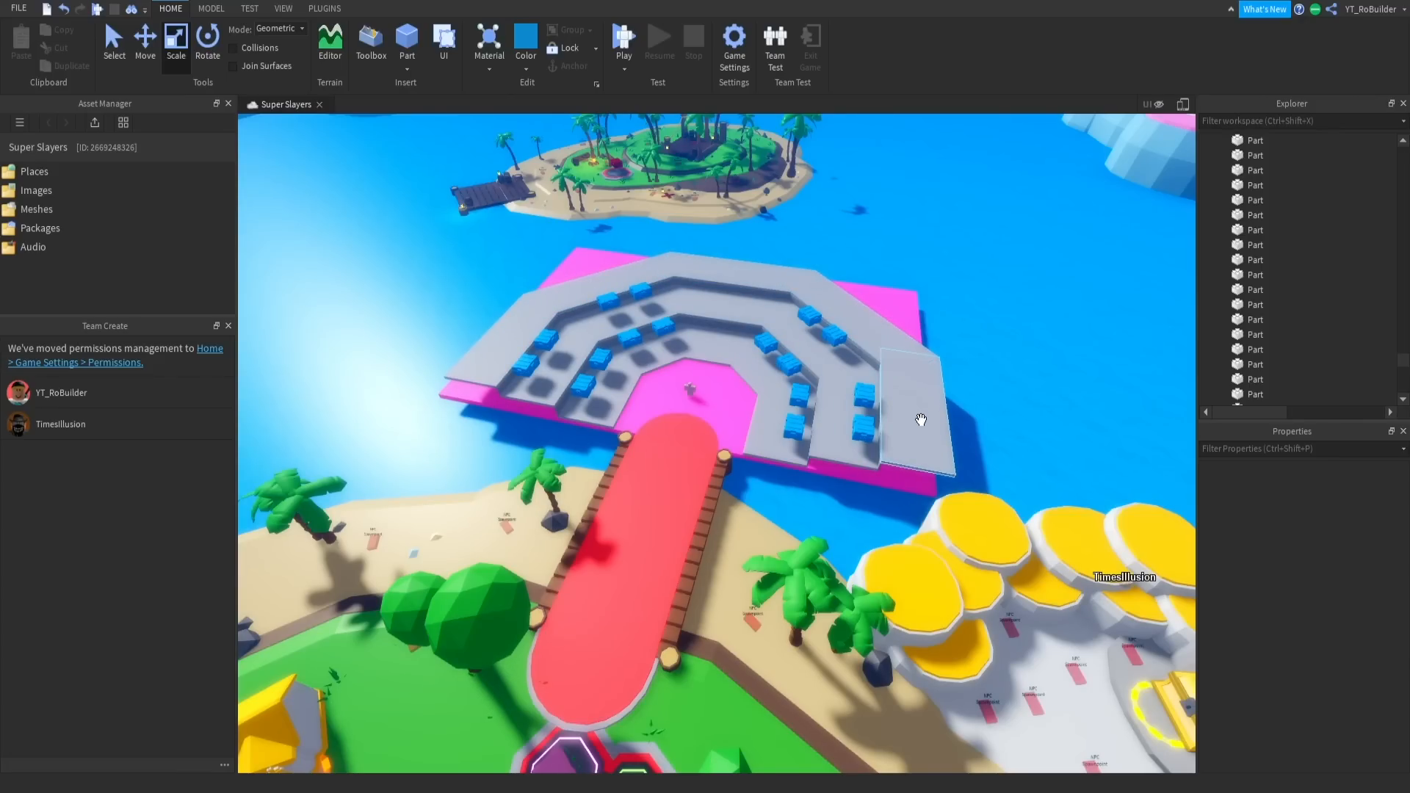
Duplicate the two blue crates on the straight end section of the arc's outer crate row.
scroll(908, 419, up, 10)
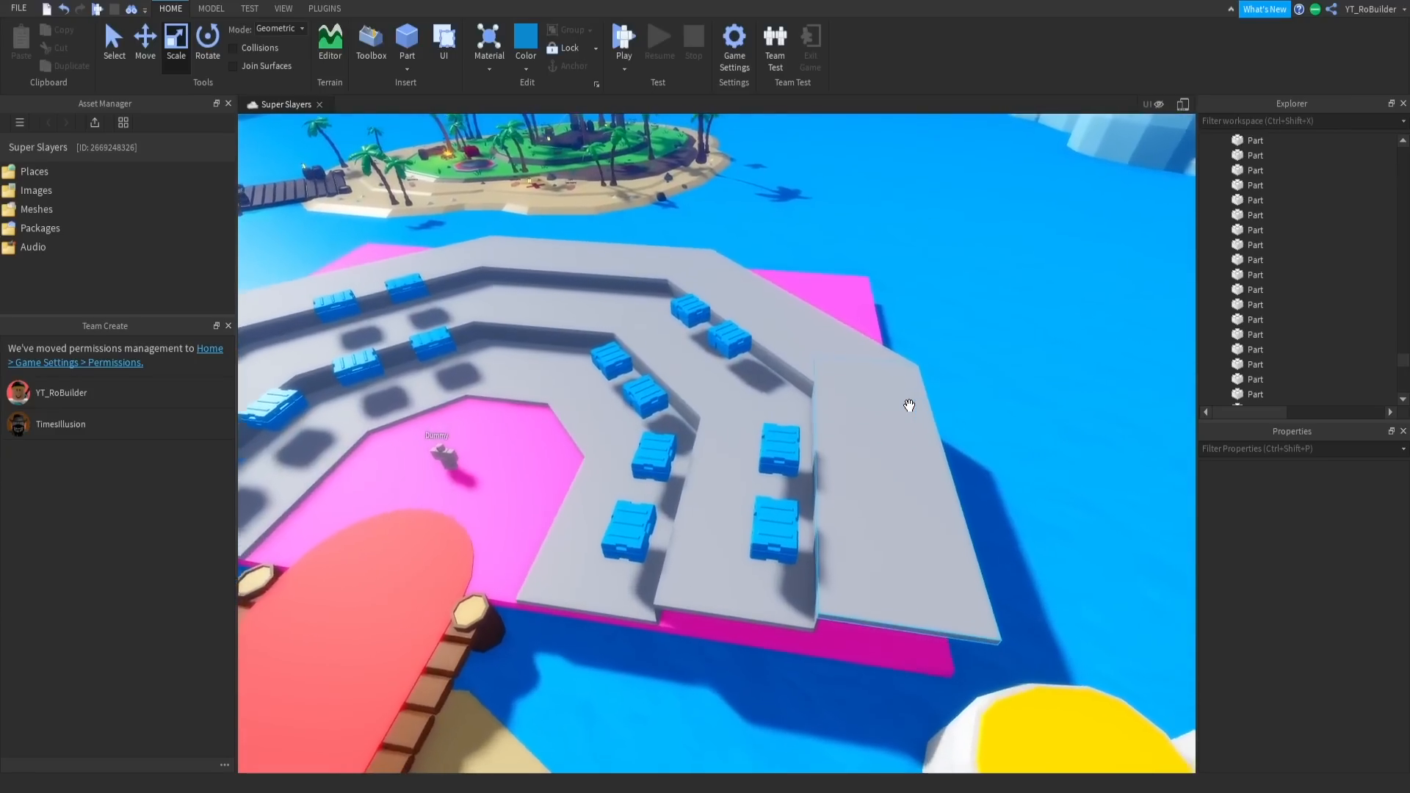
click(793, 367)
ctrl+click(795, 345)
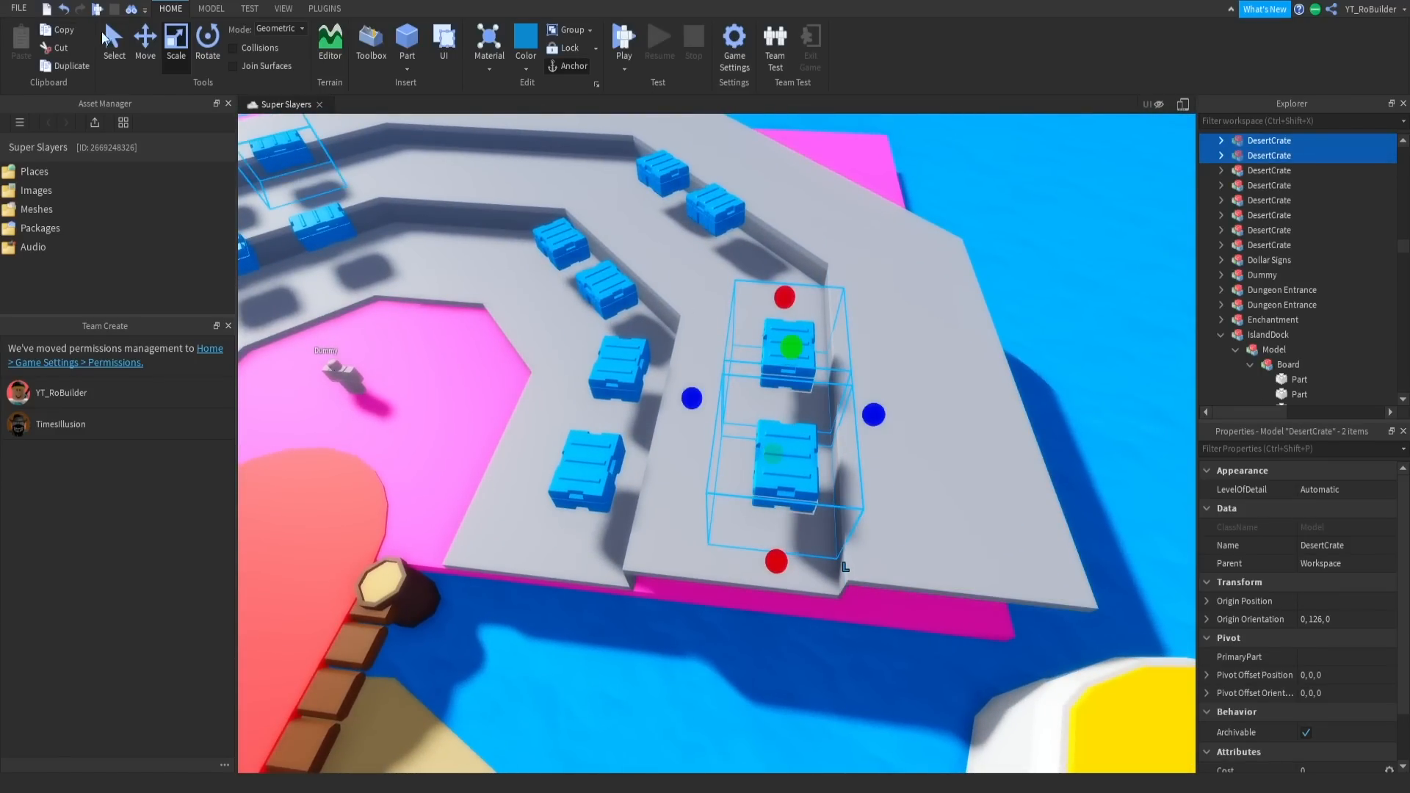
click(152, 40)
key(ctrl+d)
Move the two duplicated crates on the straight end section outward onto the arc's outermost tier.
drag(692, 407, 743, 396)
key(d)
key(d)
key(w)
key(a)
right_drag(744, 396, 743, 541)
key(w)
key(s)
key(w)
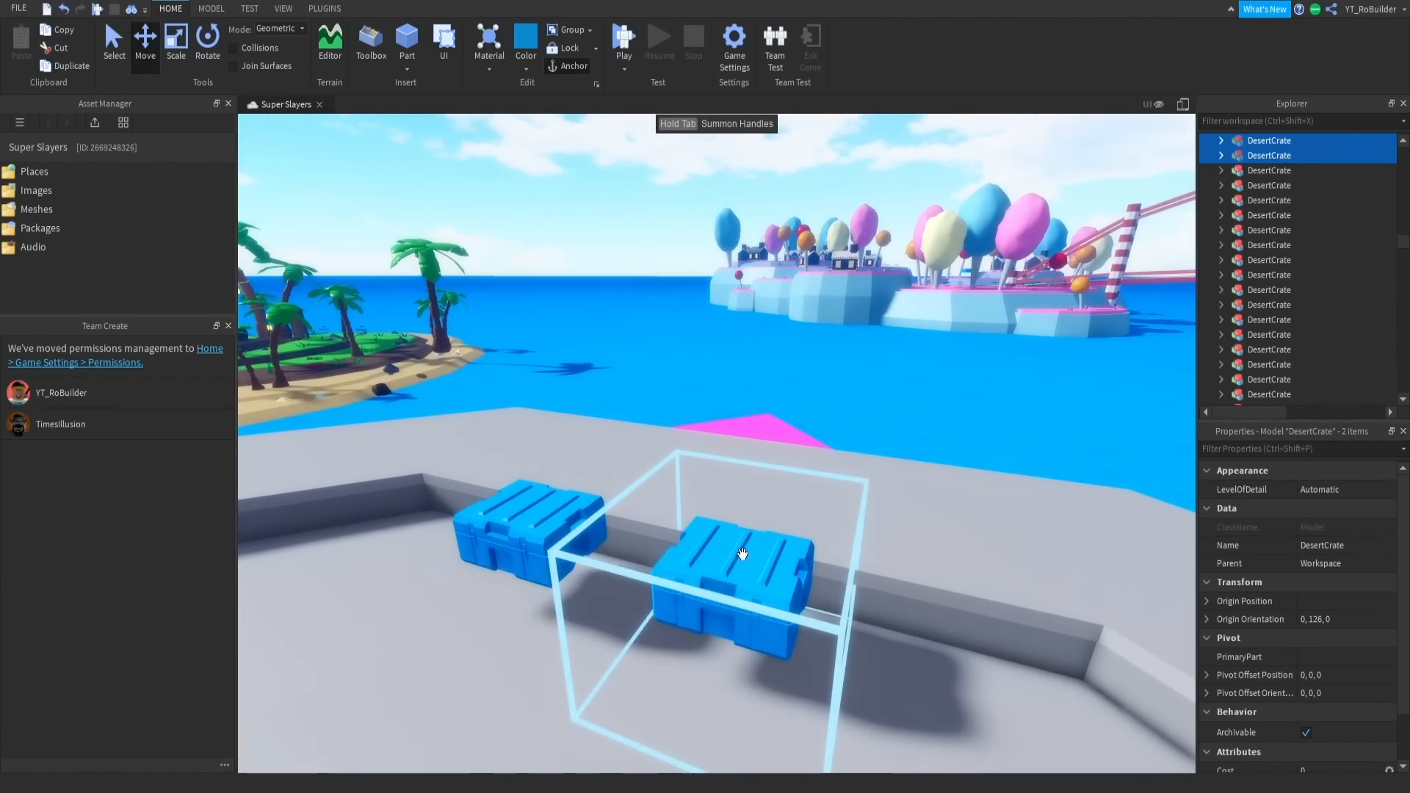
Duplicate the two crates on the adjoining angled section's outer row, then move the copies outward and up onto the outermost tier.
click(741, 541)
shift+click(542, 507)
key(d)
right_drag(644, 499, 724, 467)
drag(724, 467, 856, 487)
right_drag(857, 488, 779, 456)
drag(779, 456, 784, 423)
right_drag(784, 423, 756, 450)
scroll(762, 453, down, 4)
key(d)
scroll(755, 450, up, 3)
Duplicate the outer crate pair on the opposite angled section and move the copies outward and up onto the outermost tier.
click(746, 432)
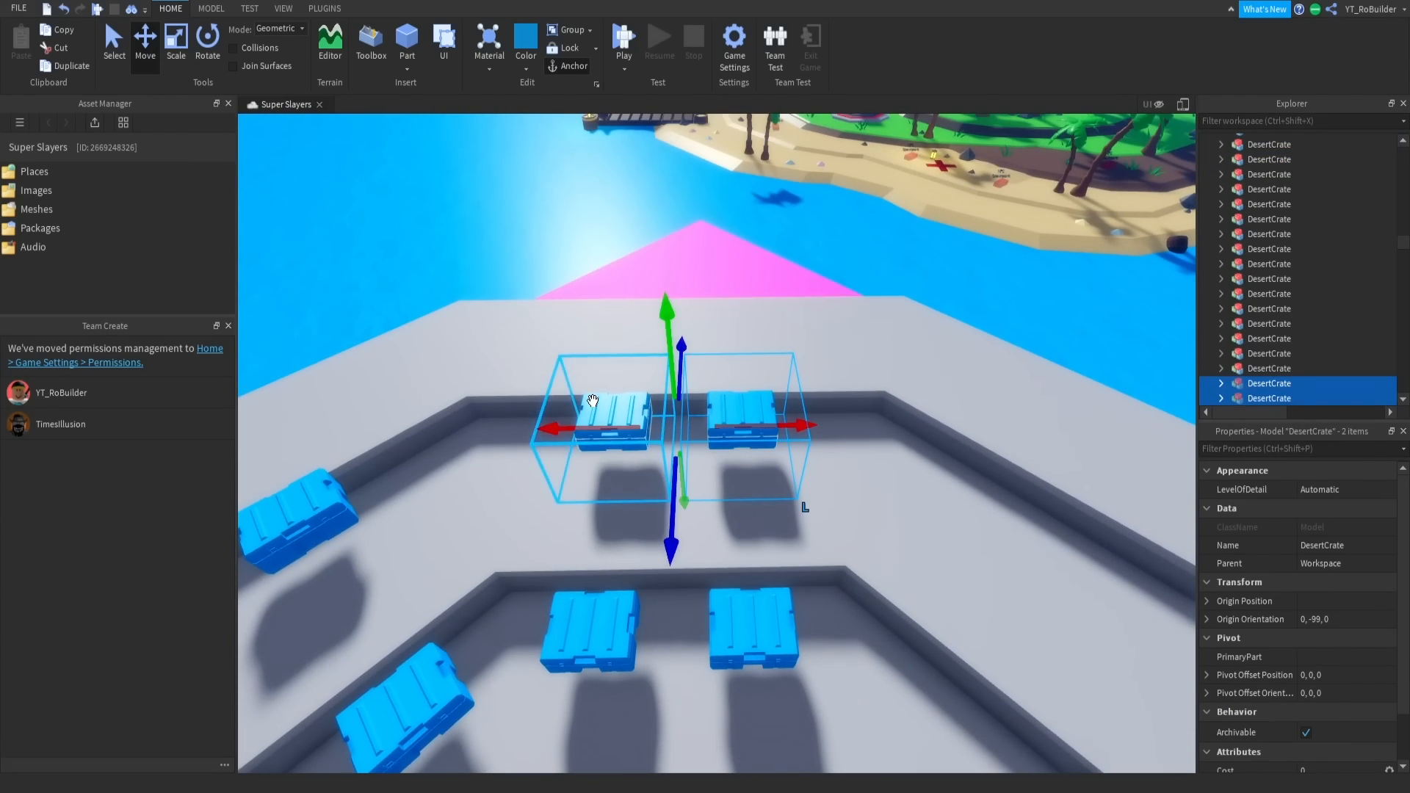
key(d)
mouse_move(865, 433)
right_down()
mouse_move(857, 396)
mouse_move(840, 424)
right_up()
scroll(840, 424, down, 1)
drag(755, 447, 844, 435)
key(d)
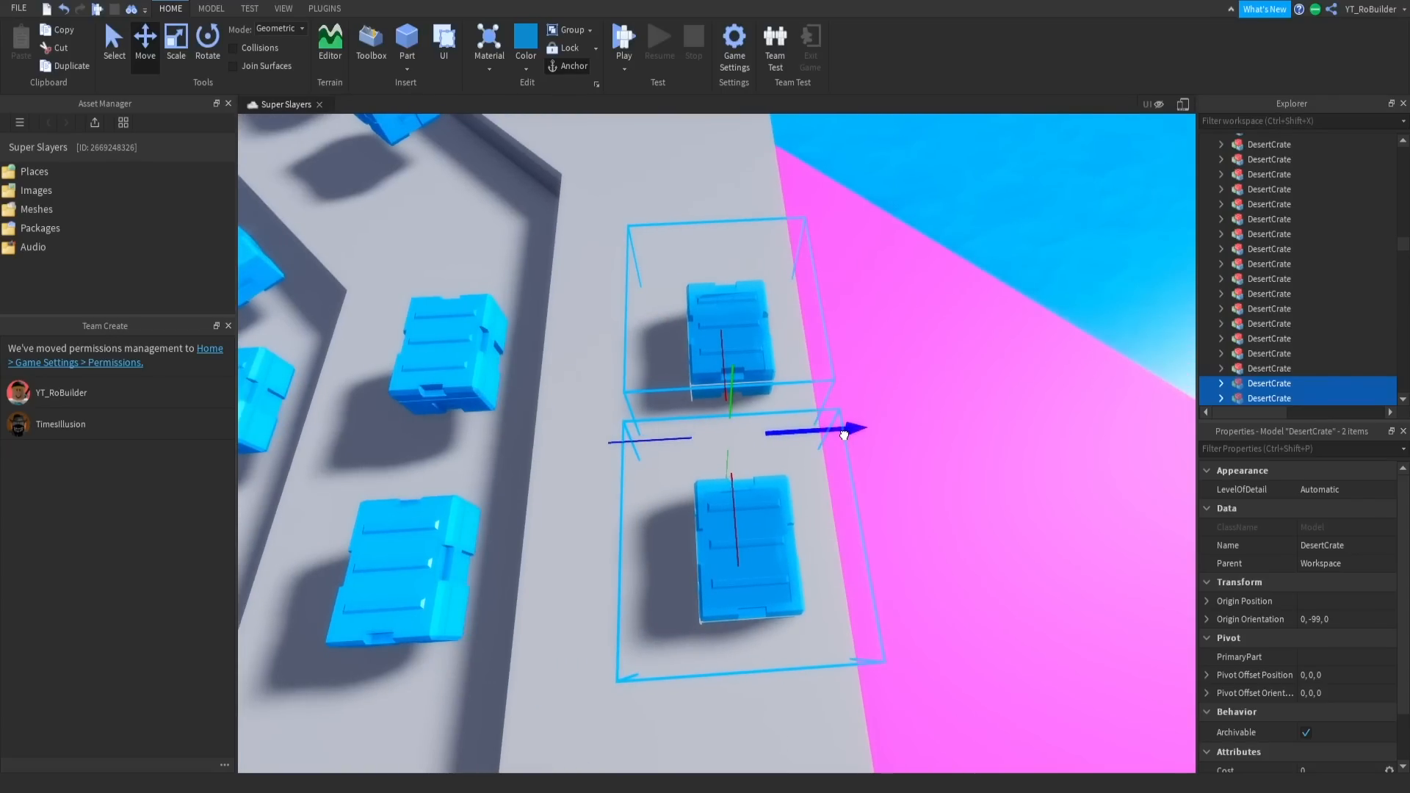
right_drag(847, 435, 746, 472)
scroll(790, 466, up, 4)
drag(722, 467, 723, 389)
right_drag(738, 458, 735, 427)
scroll(746, 476, down, 4)
Duplicate the outer crate pair on the remaining straight end section and place the copies raised on the outermost tier.
click(745, 473)
key(ctrl+d)
scroll(734, 428, down, 3)
drag(731, 428, 661, 387)
right_drag(795, 443, 806, 460)
scroll(805, 460, up, 4)
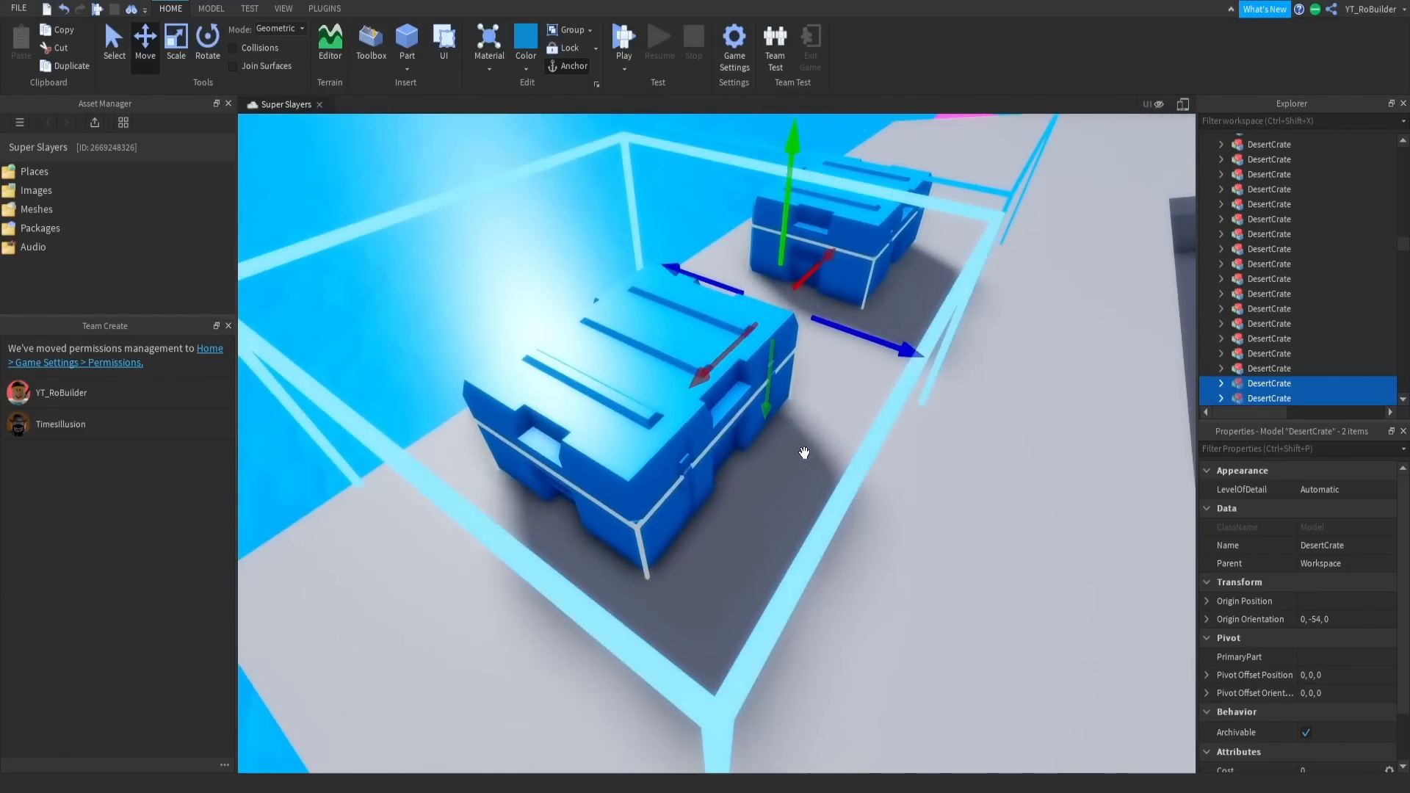
drag(765, 412, 763, 326)
scroll(763, 326, down, 10)
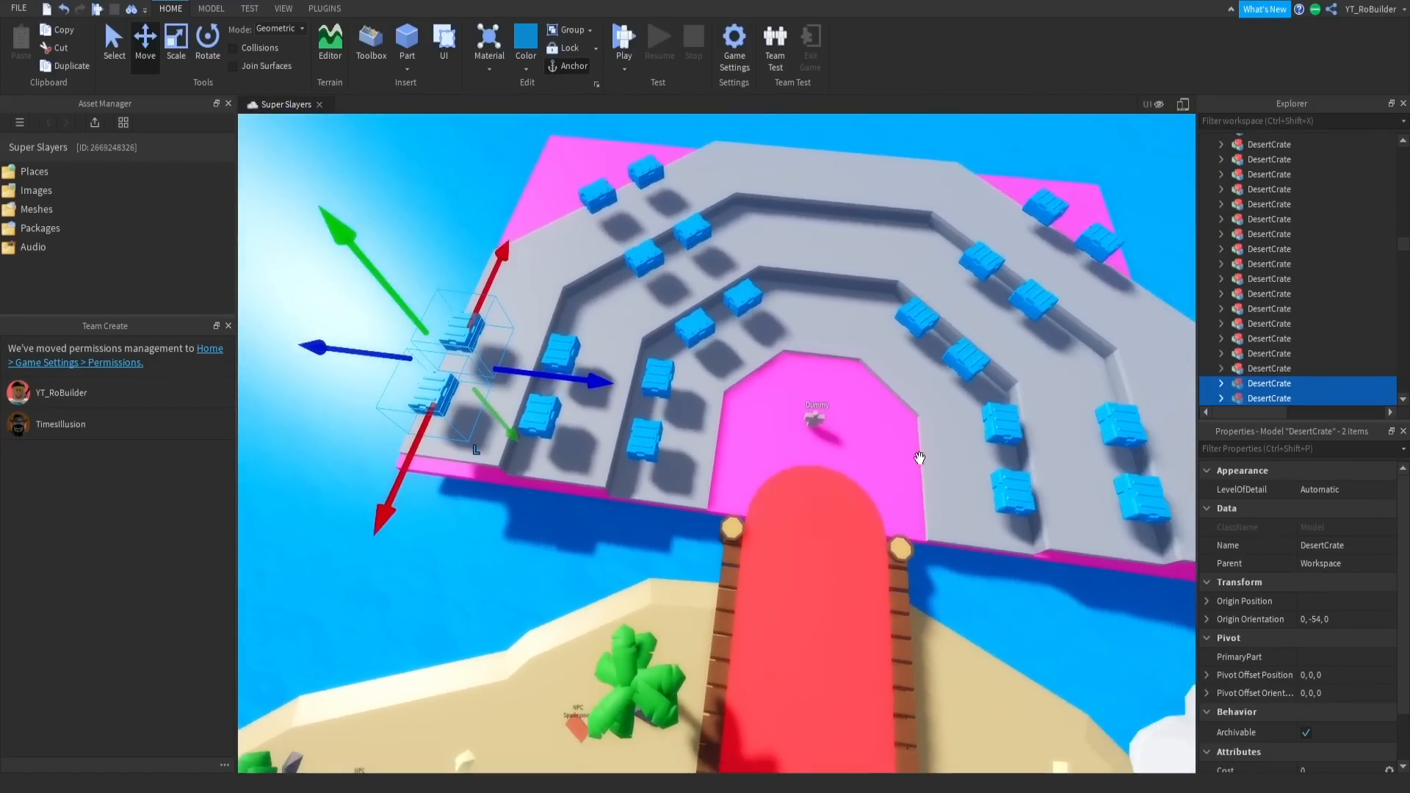
Examine the crate rows and the empty central section from above and from behind the dummy figure.
key(d)
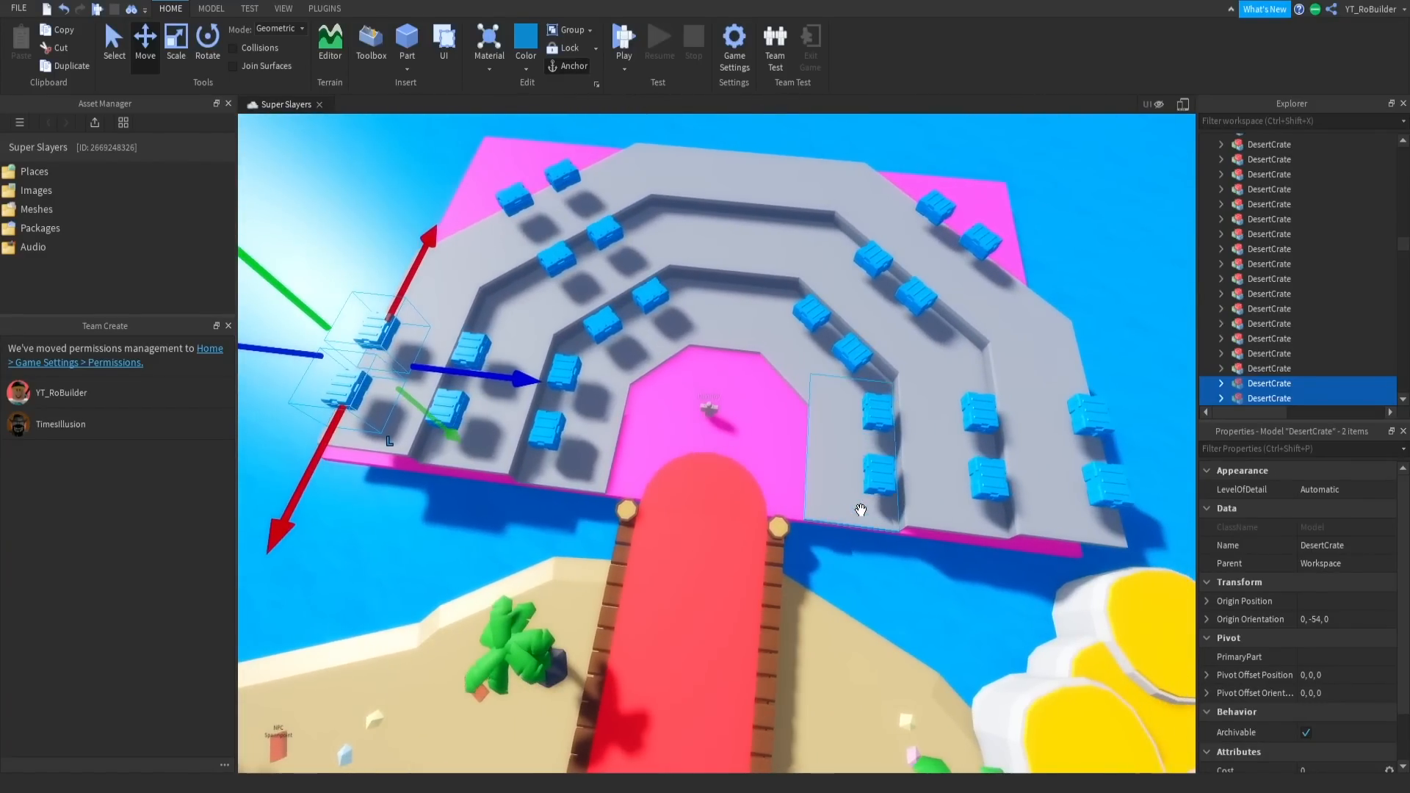
scroll(794, 454, up, 12)
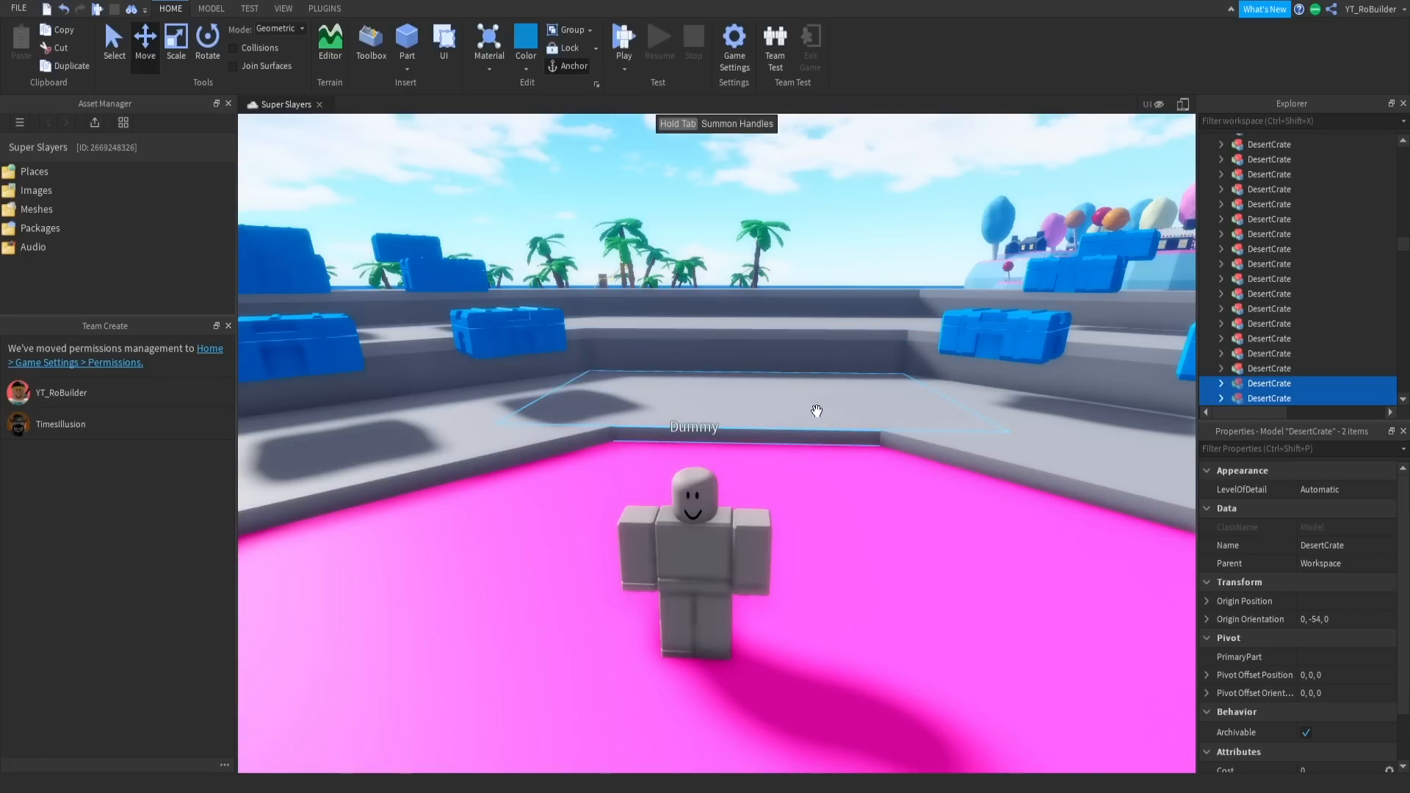
scroll(823, 410, down, 12)
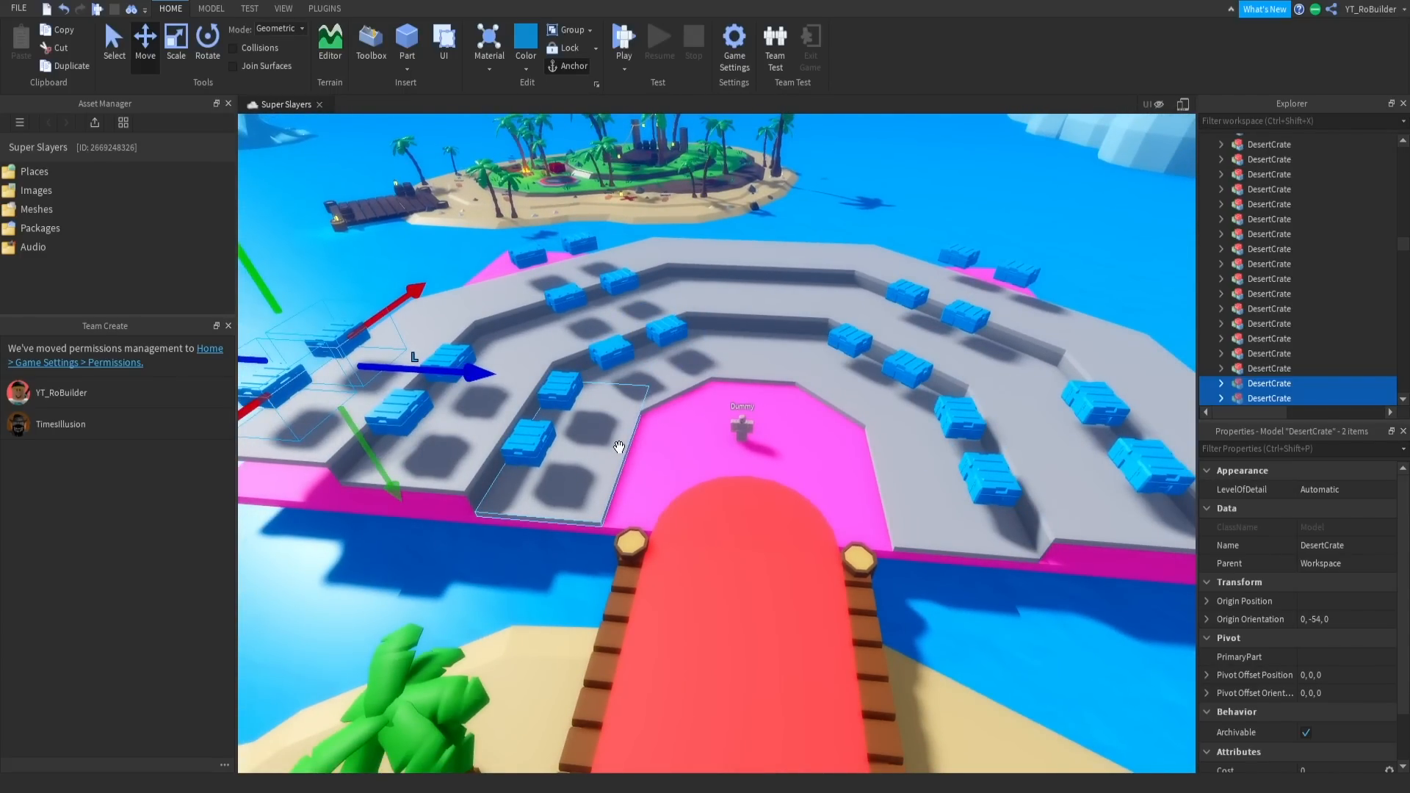
right_drag(753, 382, 728, 365)
scroll(782, 345, up, 5)
scroll(729, 365, down, 3)
scroll(729, 366, down, 2)
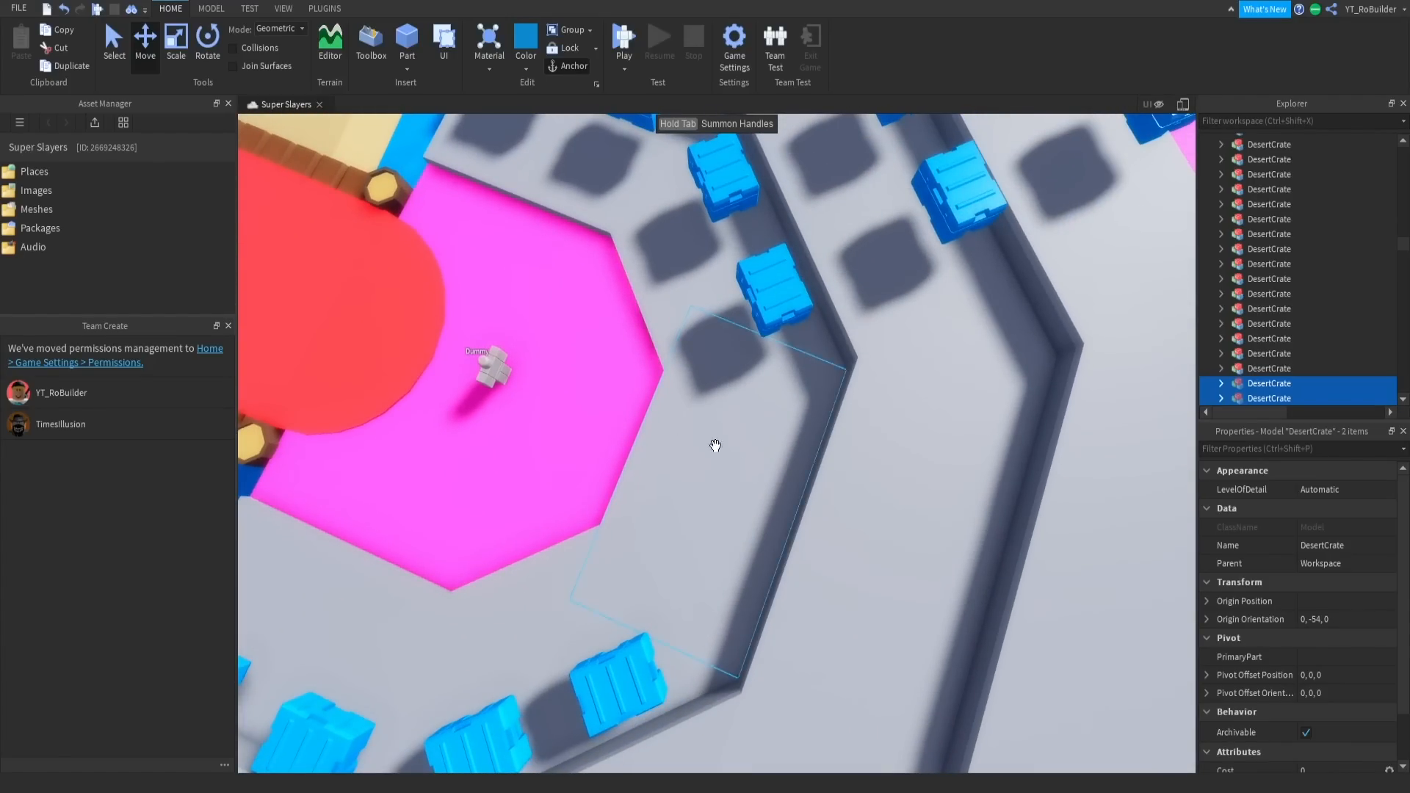
right_drag(896, 496, 940, 488)
scroll(940, 488, down, 3)
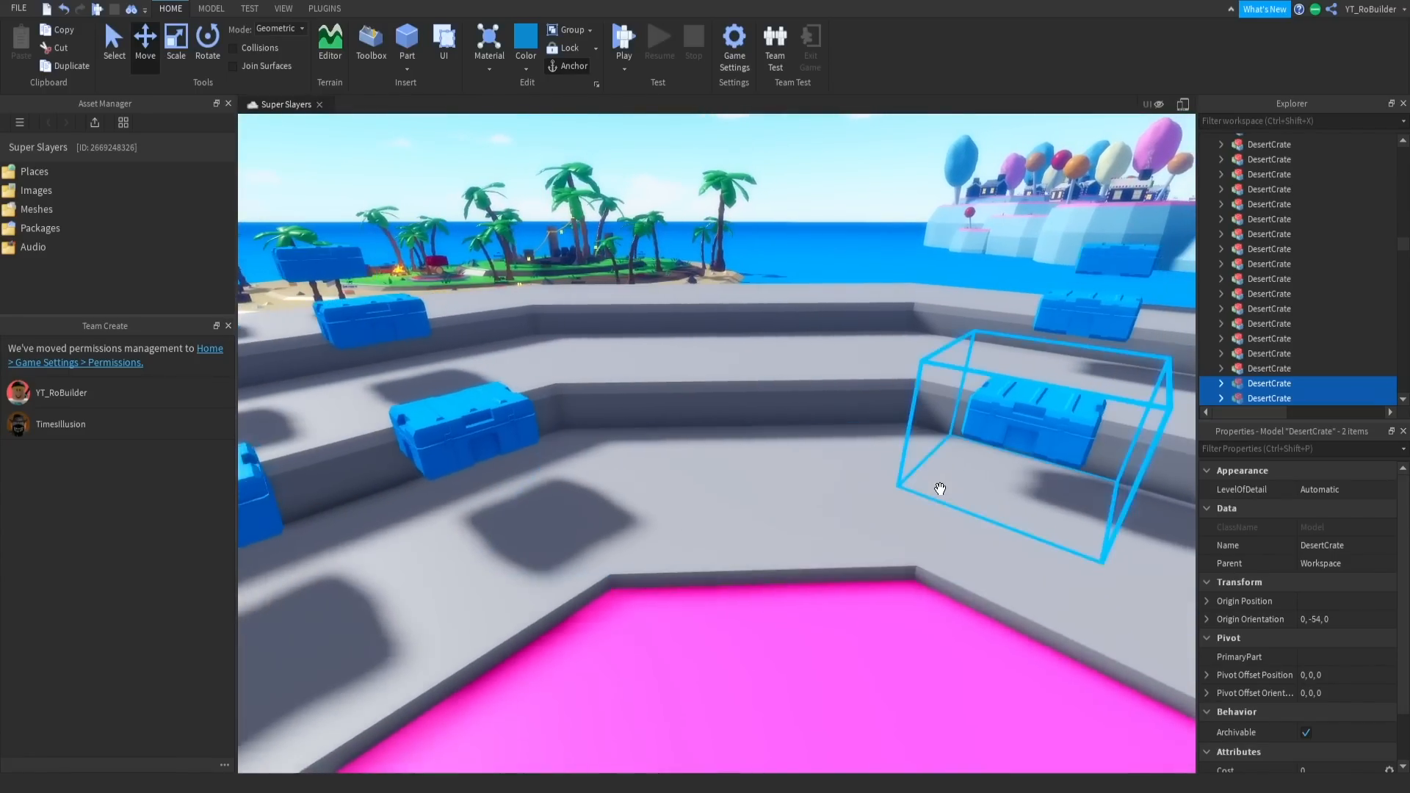
Insert a wedge at the inner edge of the arc's central section and widen it to 18 studs.
click(522, 60)
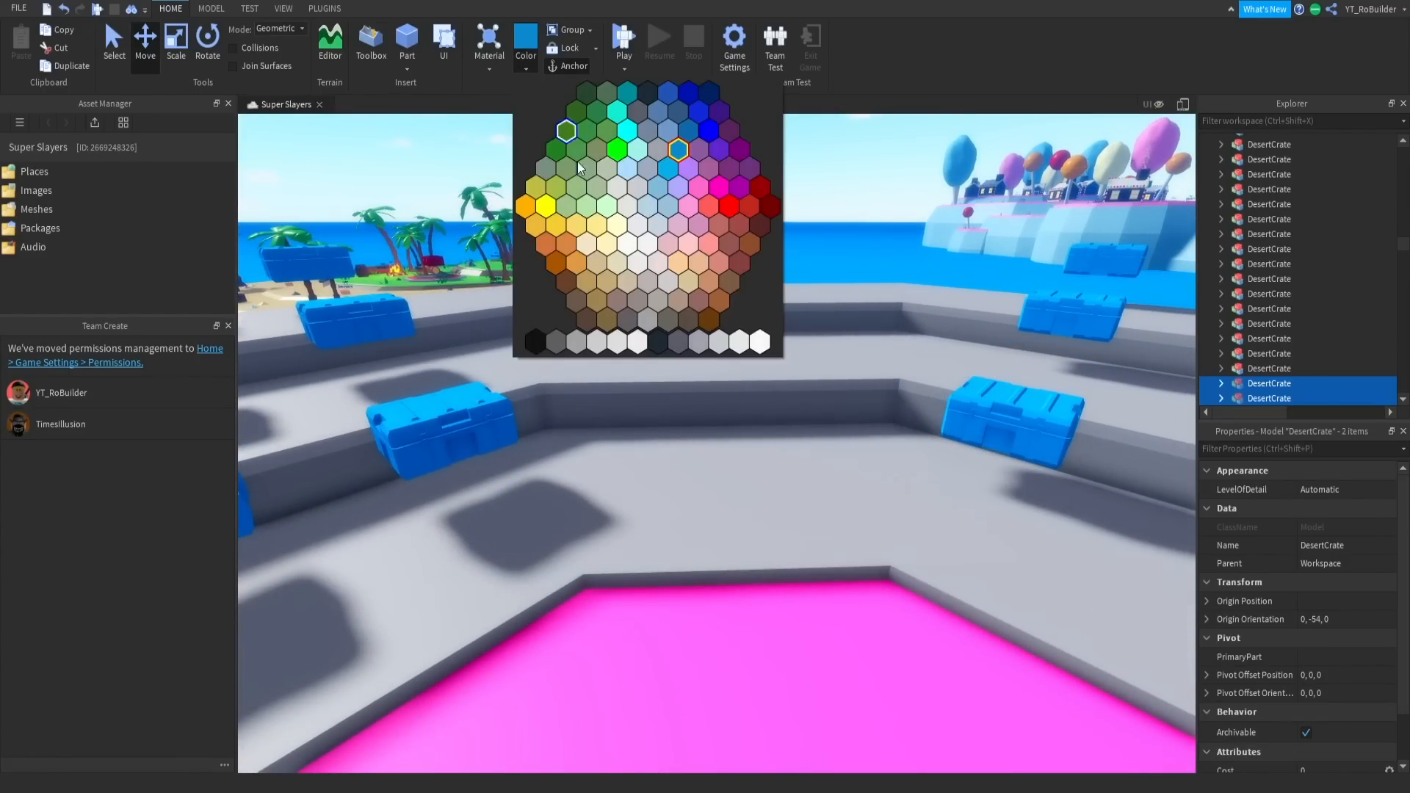
click(517, 66)
click(407, 68)
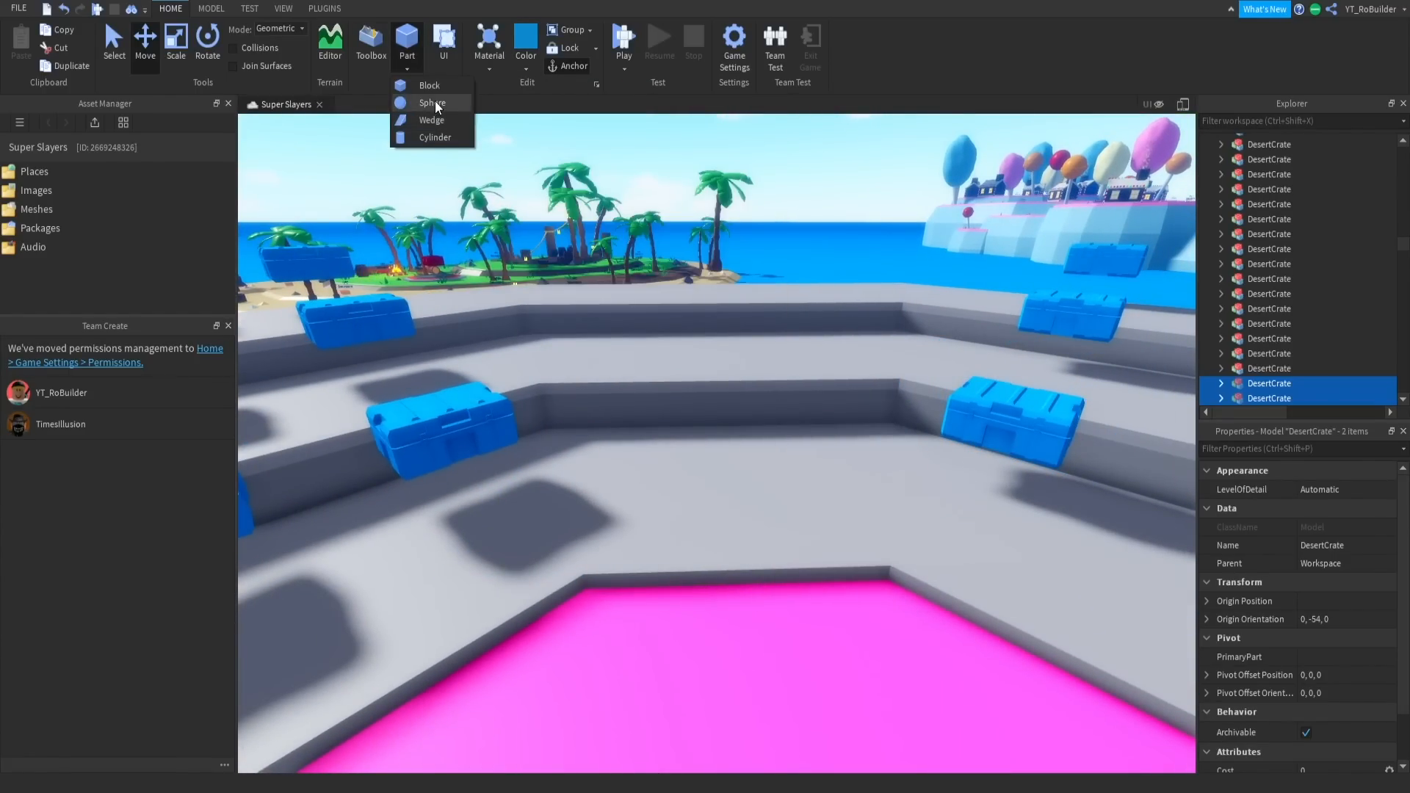
click(426, 117)
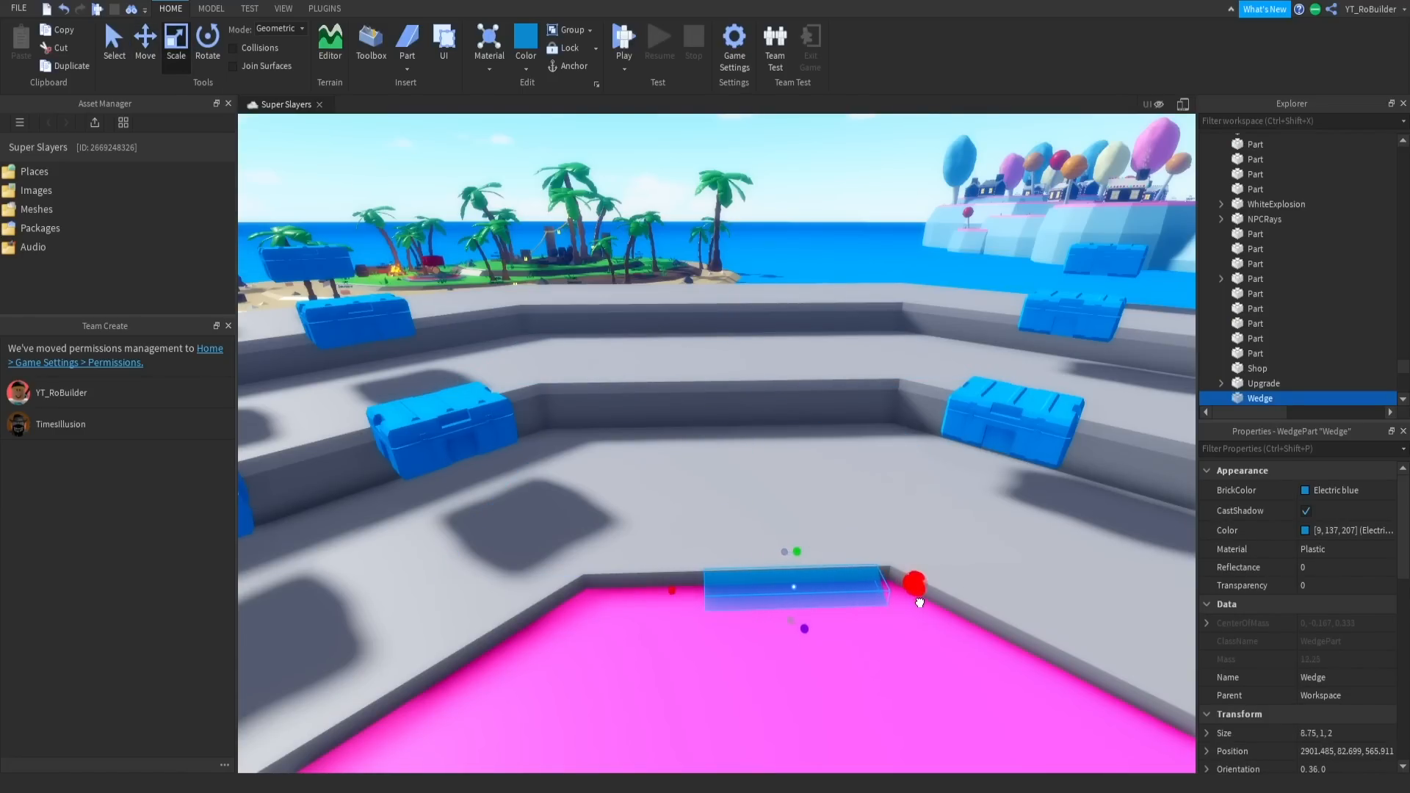
drag(931, 603, 931, 603)
drag(670, 588, 671, 588)
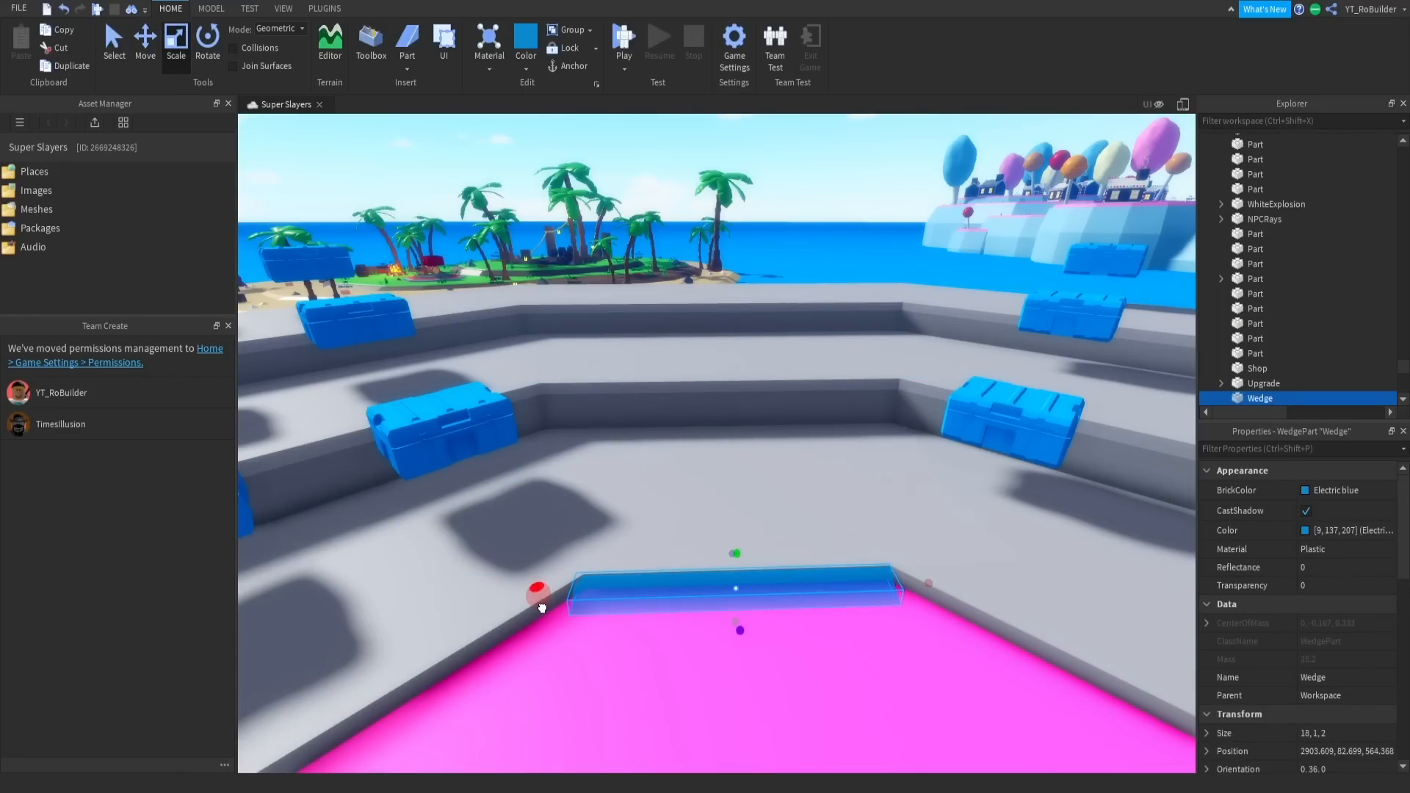
Lengthen the wedge back across the central tiers and raise its height to 8.75 studs to form a ramp.
right_drag(549, 609, 723, 434)
key(a)
key(s)
drag(735, 386, 595, 390)
key(s)
drag(817, 381, 825, 334)
key(w)
Narrow the ramp wedge to 17.5 studs and fit its rear end against the top tier's edge at 41 studs long.
right_drag(724, 342, 725, 340)
key(s)
drag(944, 323, 942, 315)
right_drag(901, 327, 901, 328)
key(a)
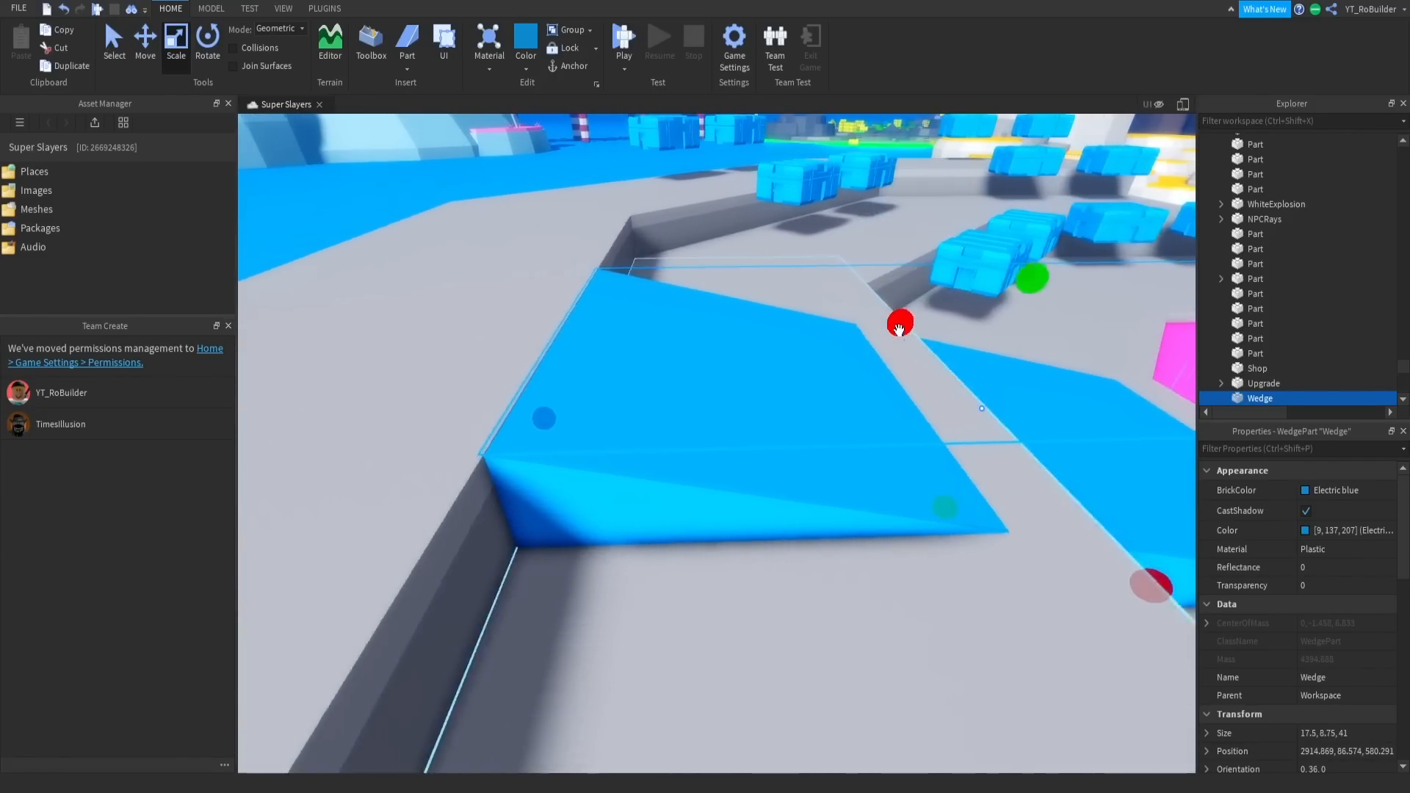
key(w)
drag(639, 407, 645, 409)
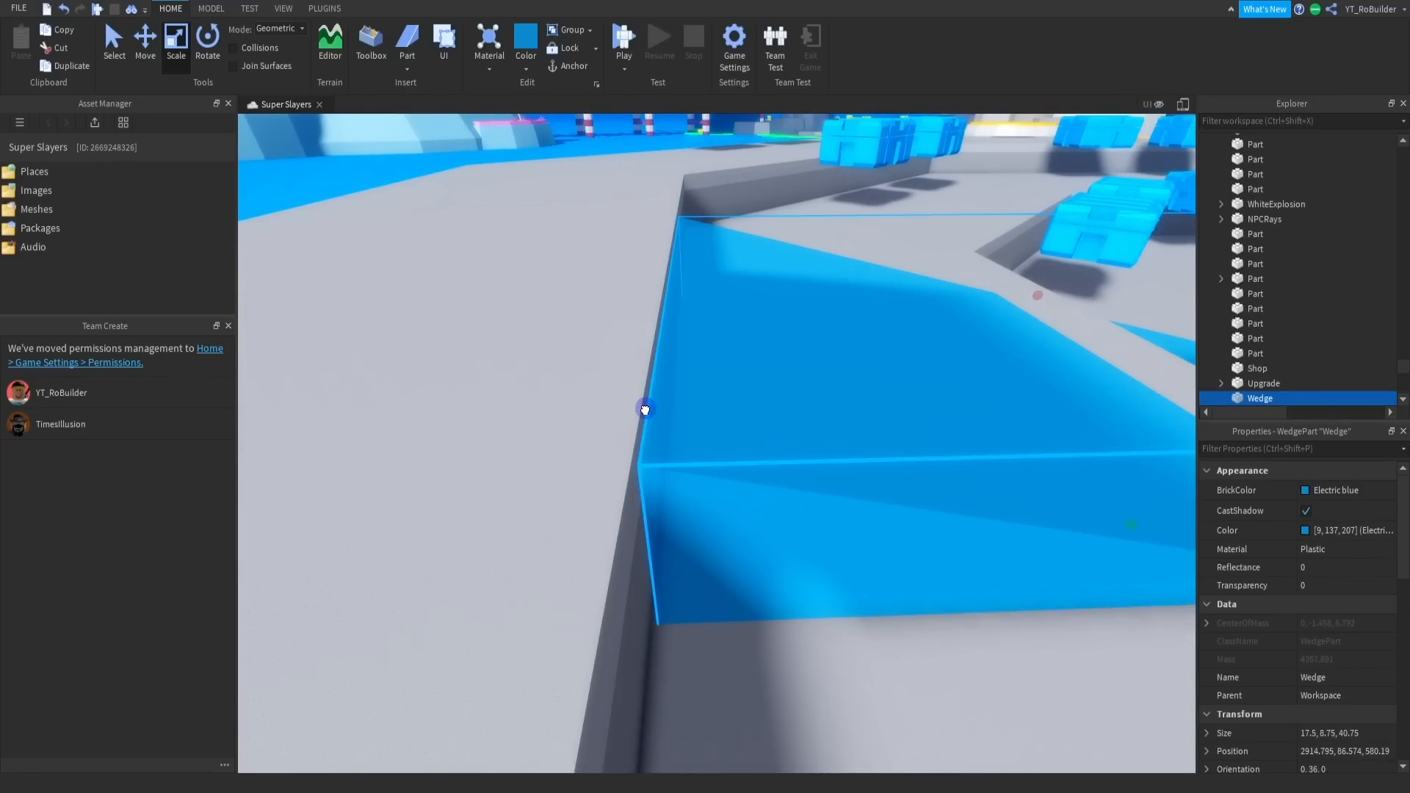
Extend the front end of the ramp wedge over the pink floor to a length of 49.25 studs.
click(210, 9)
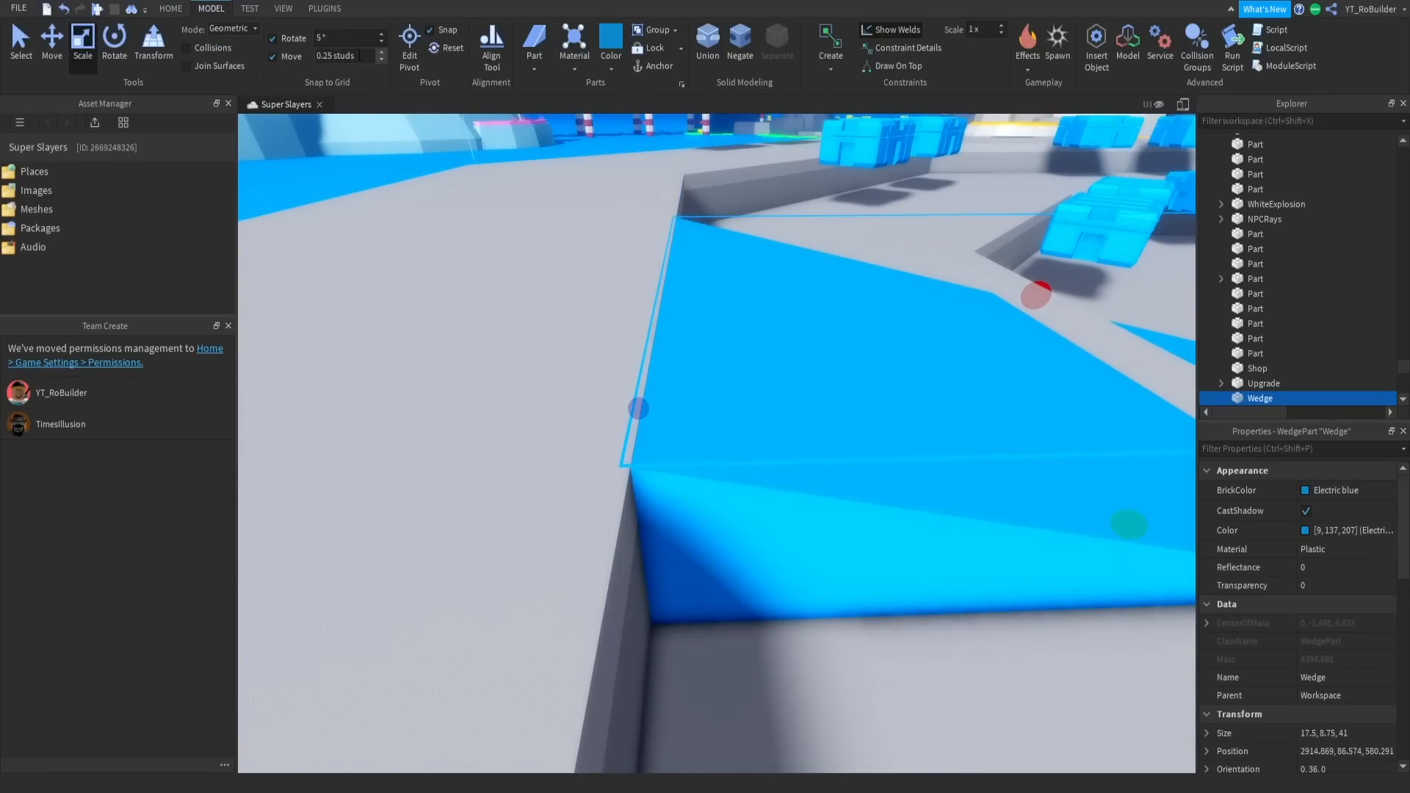
right_drag(702, 352, 778, 345)
key(d)
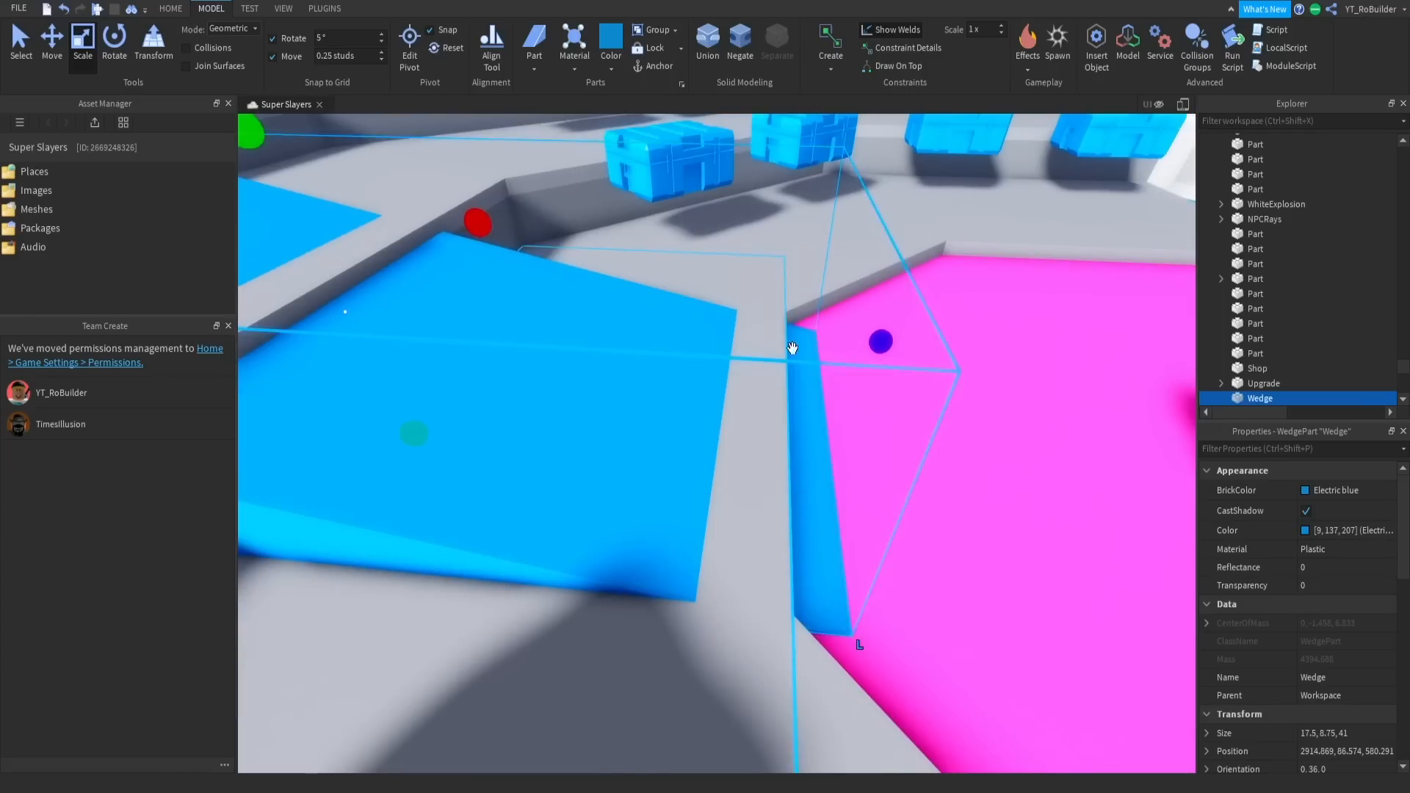
mouse_move(886, 340)
mouse_down()
mouse_move(841, 337)
mouse_move(863, 342)
mouse_up()
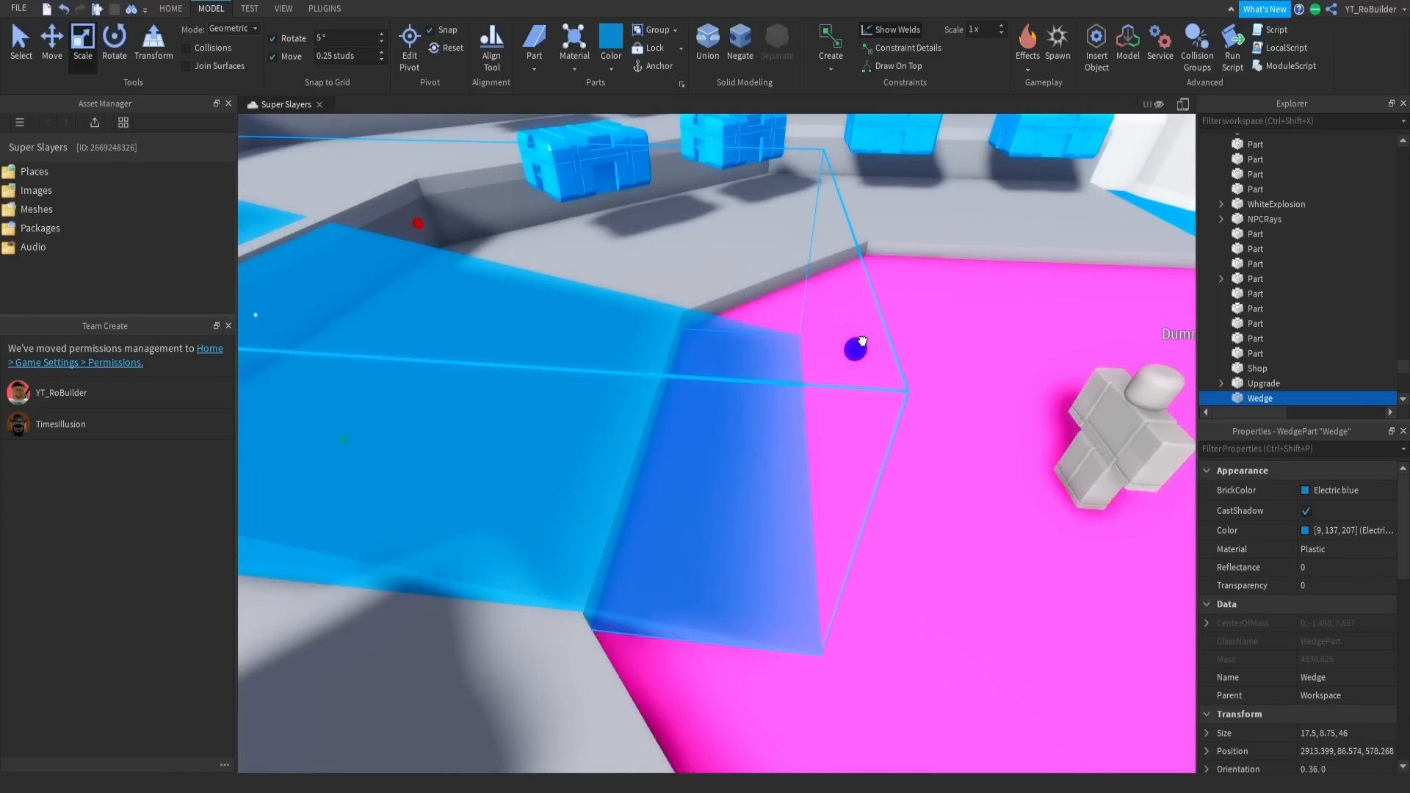
key(a)
scroll(598, 324, down, 3)
drag(1003, 390, 959, 411)
scroll(734, 416, down, 2)
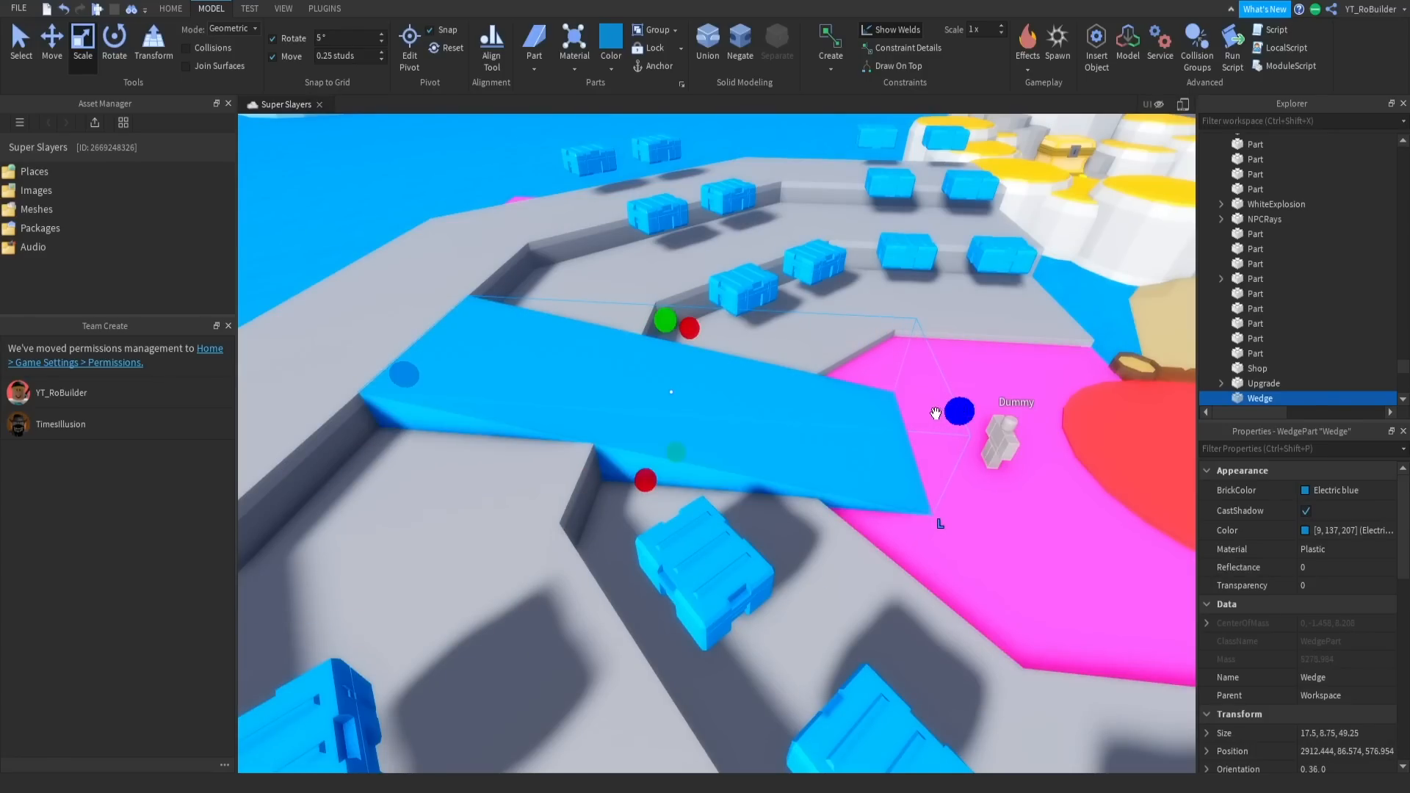
Examine the ramp's slope and its fit against the tiers from the side and from the front.
key(w)
key(a)
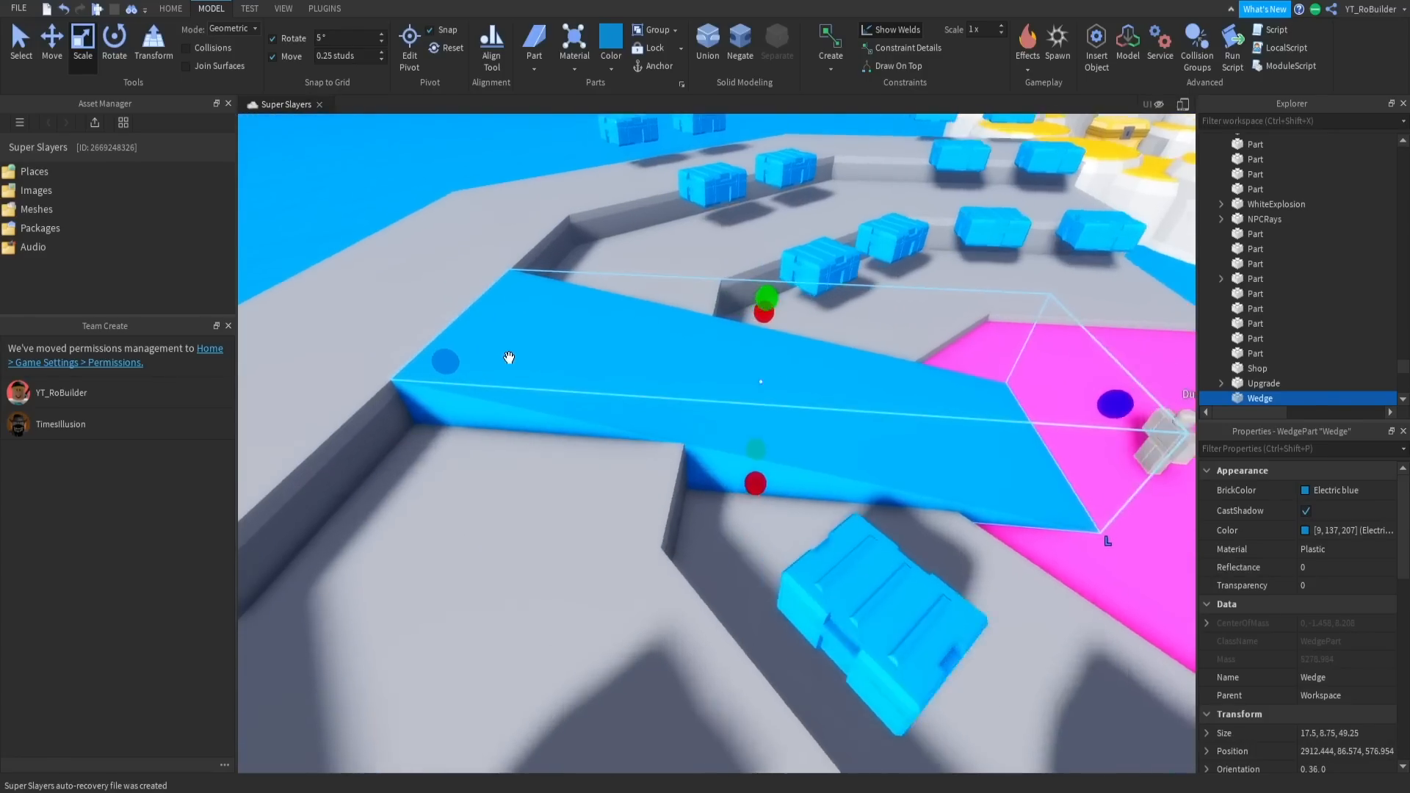
key(d)
key(a)
key(d)
key(s)
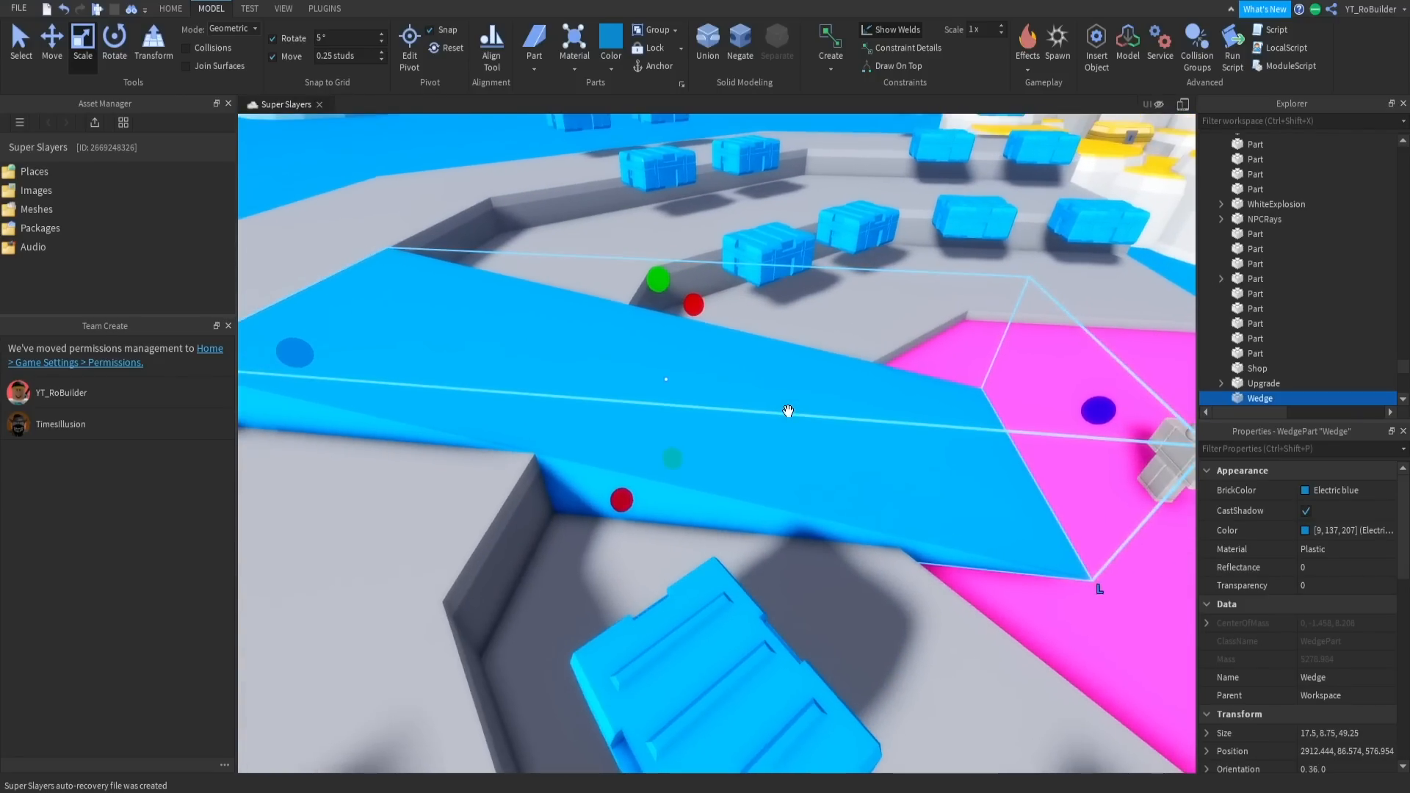
key(d)
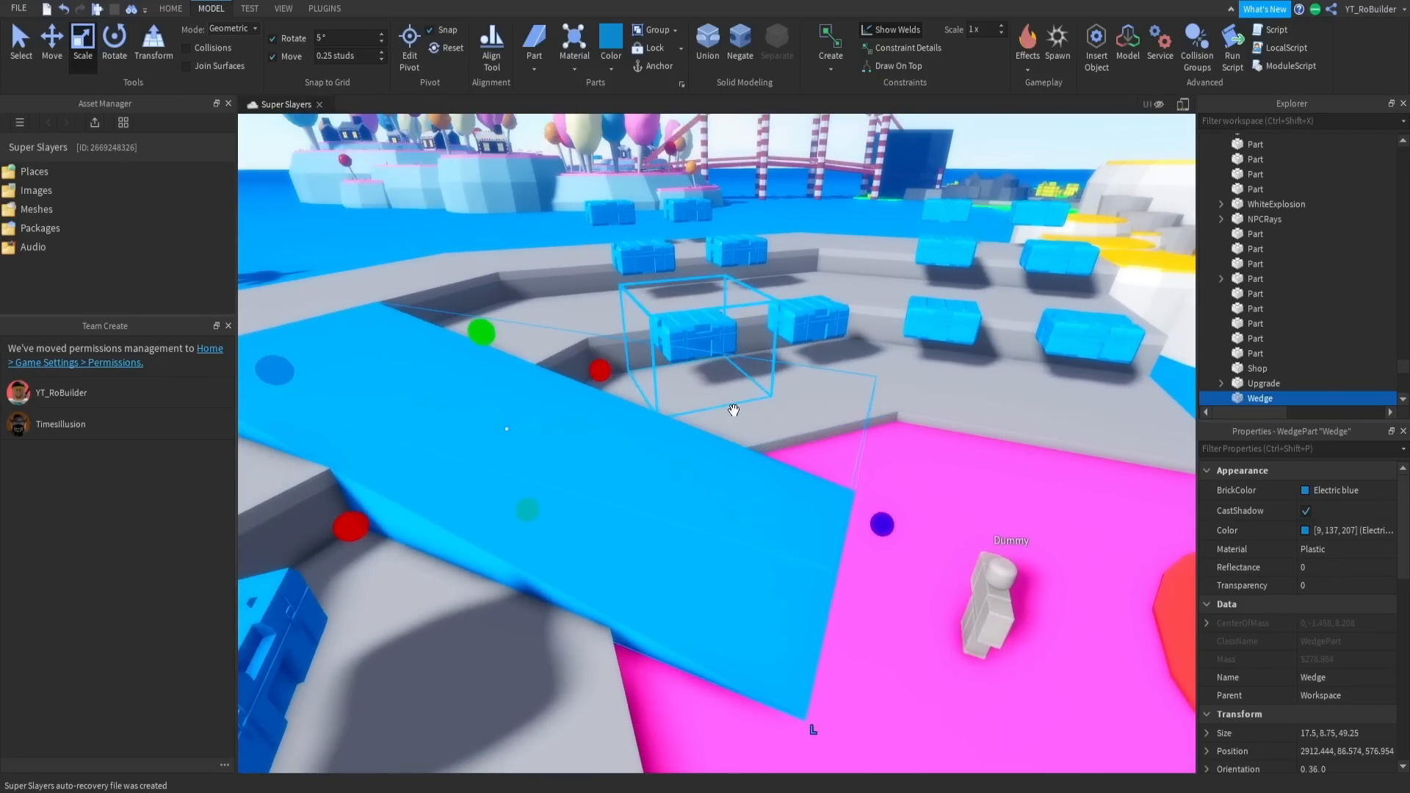
right_drag(734, 410, 763, 427)
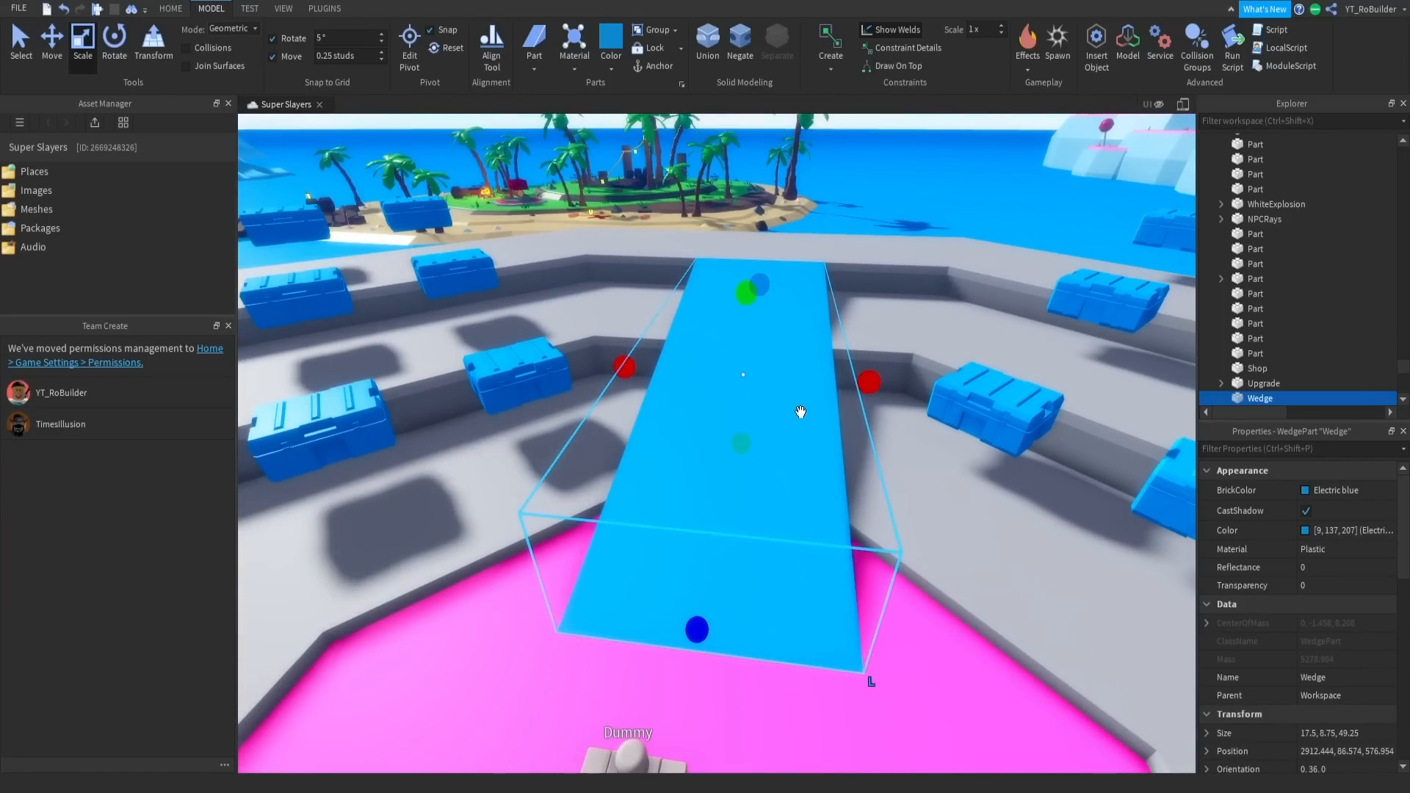
Duplicate the ramp wedge and shape the copy into a 0.75-stud-wide side rail, slightly taller than the ramp, along one edge.
drag(872, 384, 784, 368)
key(w)
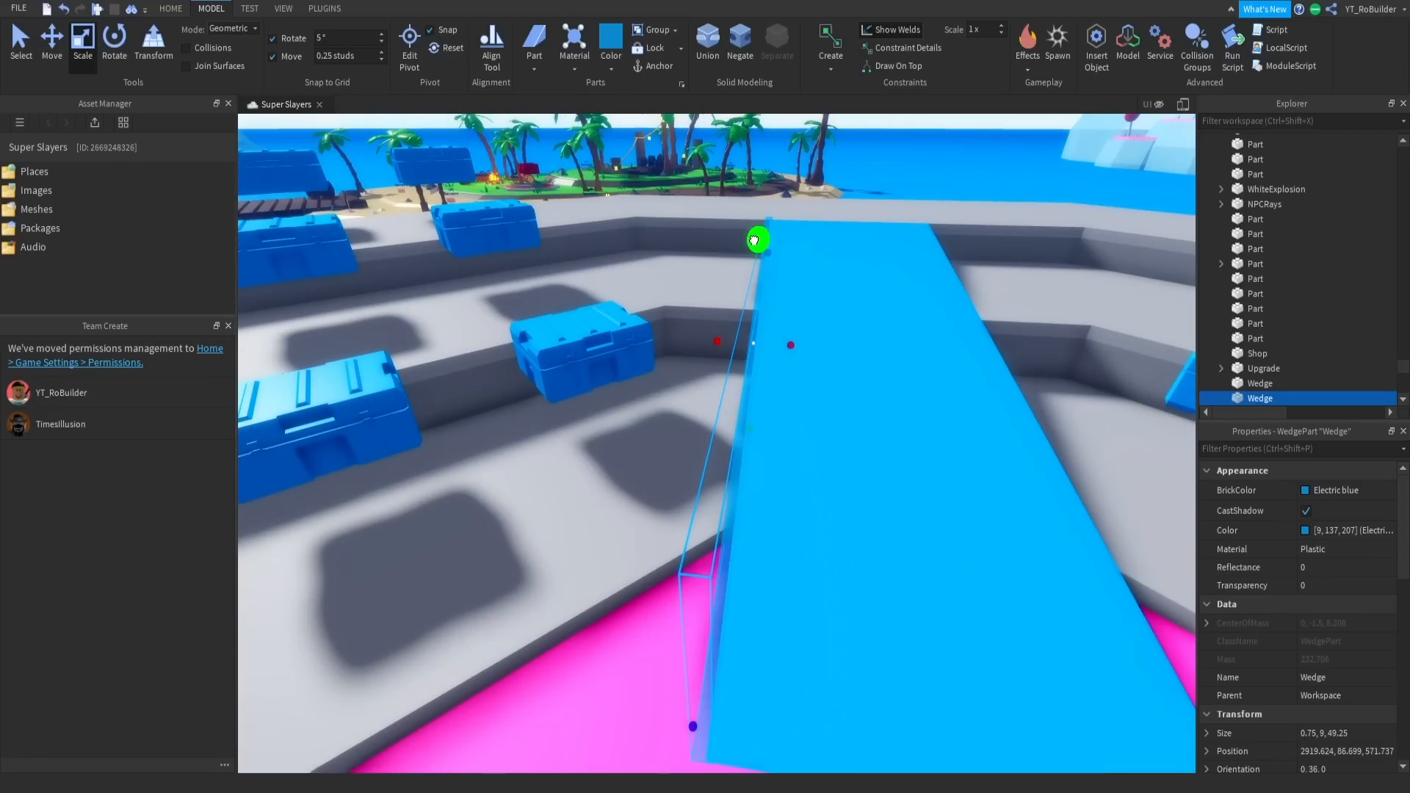
drag(754, 240, 754, 233)
right_drag(787, 290, 955, 308)
Copy the colour 139, 141, 150 from the grey tier wall part and apply it to the ramp's side rail.
click(1297, 490)
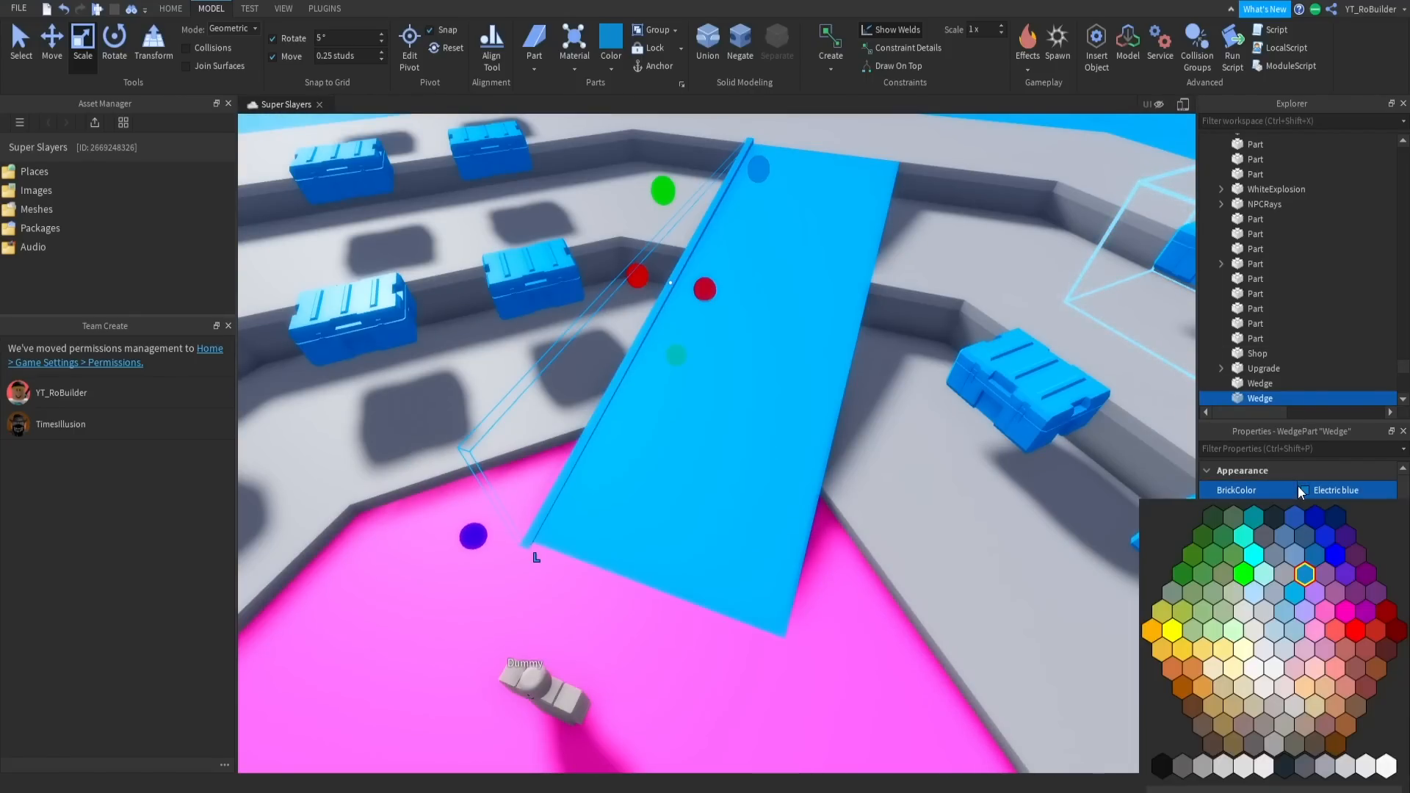
click(945, 345)
click(991, 370)
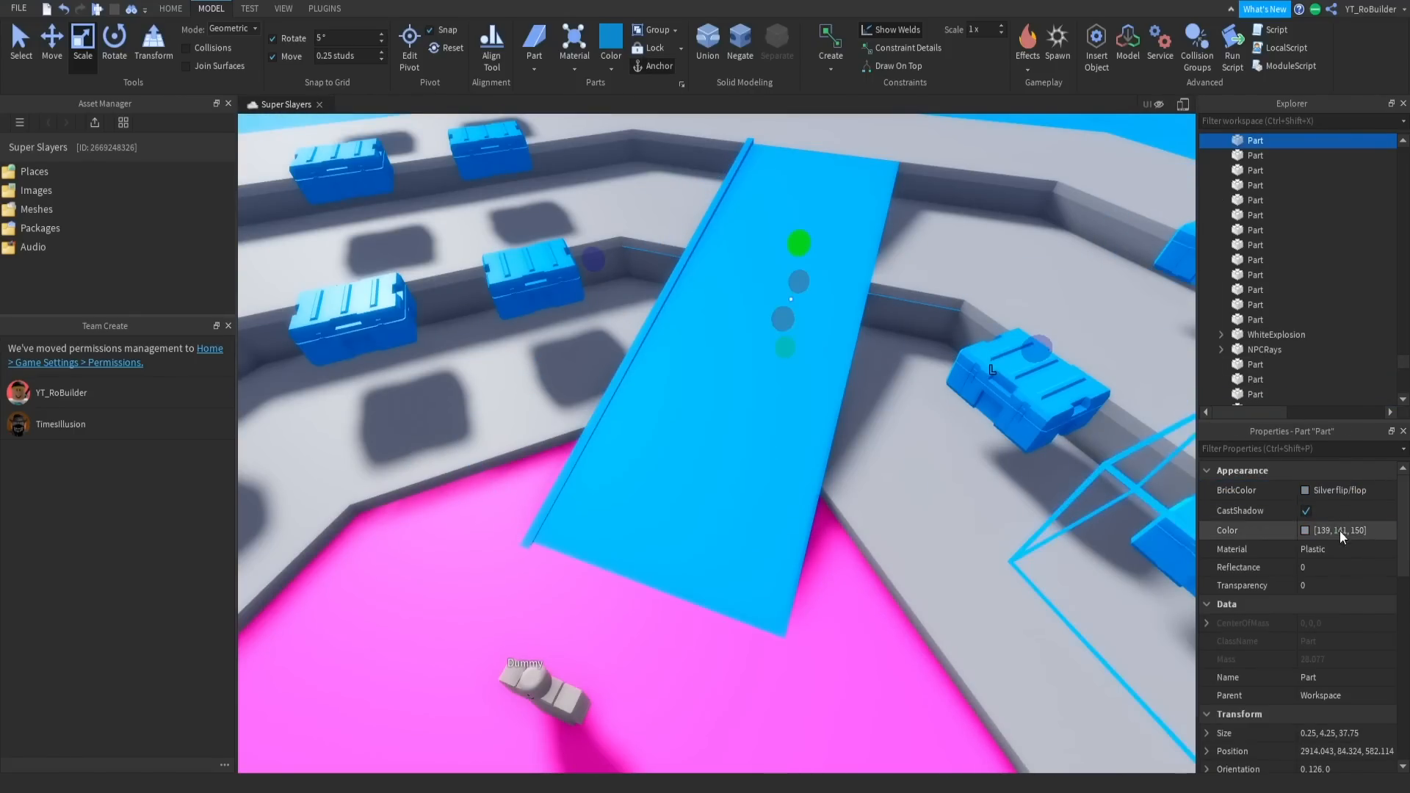
click(724, 444)
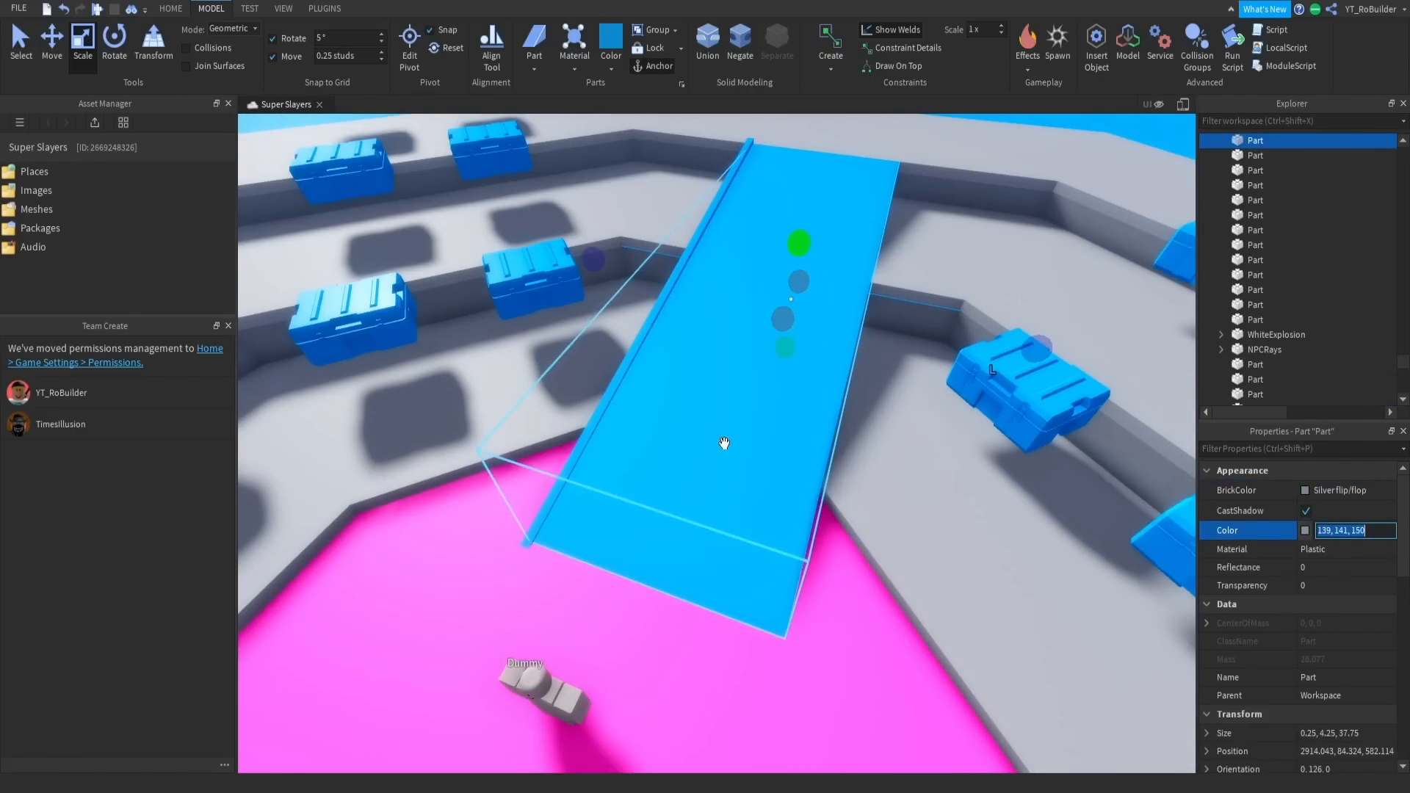
click(1357, 535)
text([139, 141, 150])
Duplicate the grey side rail, move the copy to the ramp's opposite edge, and check its fit at the upper end.
key(ctrl+2)
key(ctrl+d)
drag(769, 321, 982, 346)
right_drag(834, 576, 685, 386)
key(w)
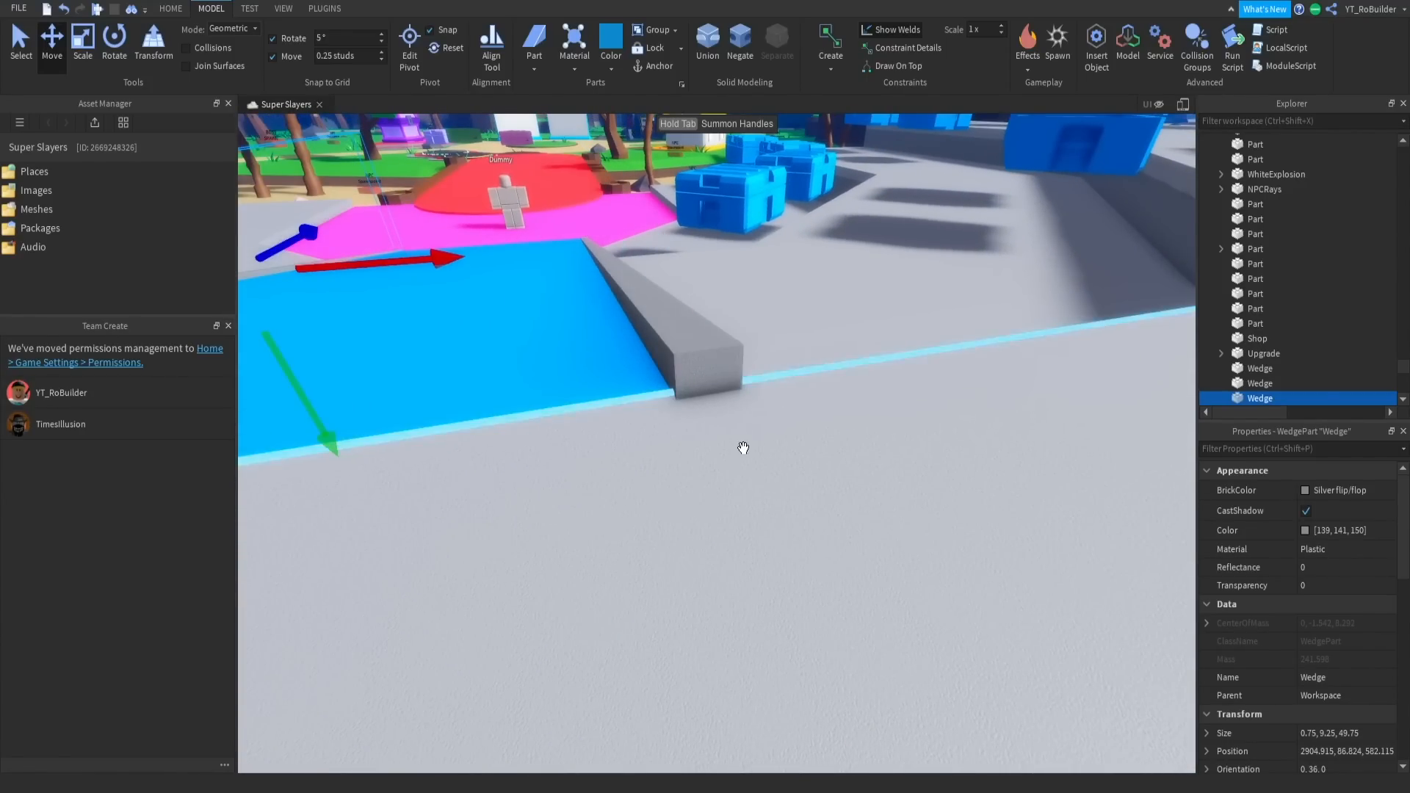
scroll(738, 455, up, 3)
scroll(740, 463, down, 5)
right_drag(734, 453, 786, 426)
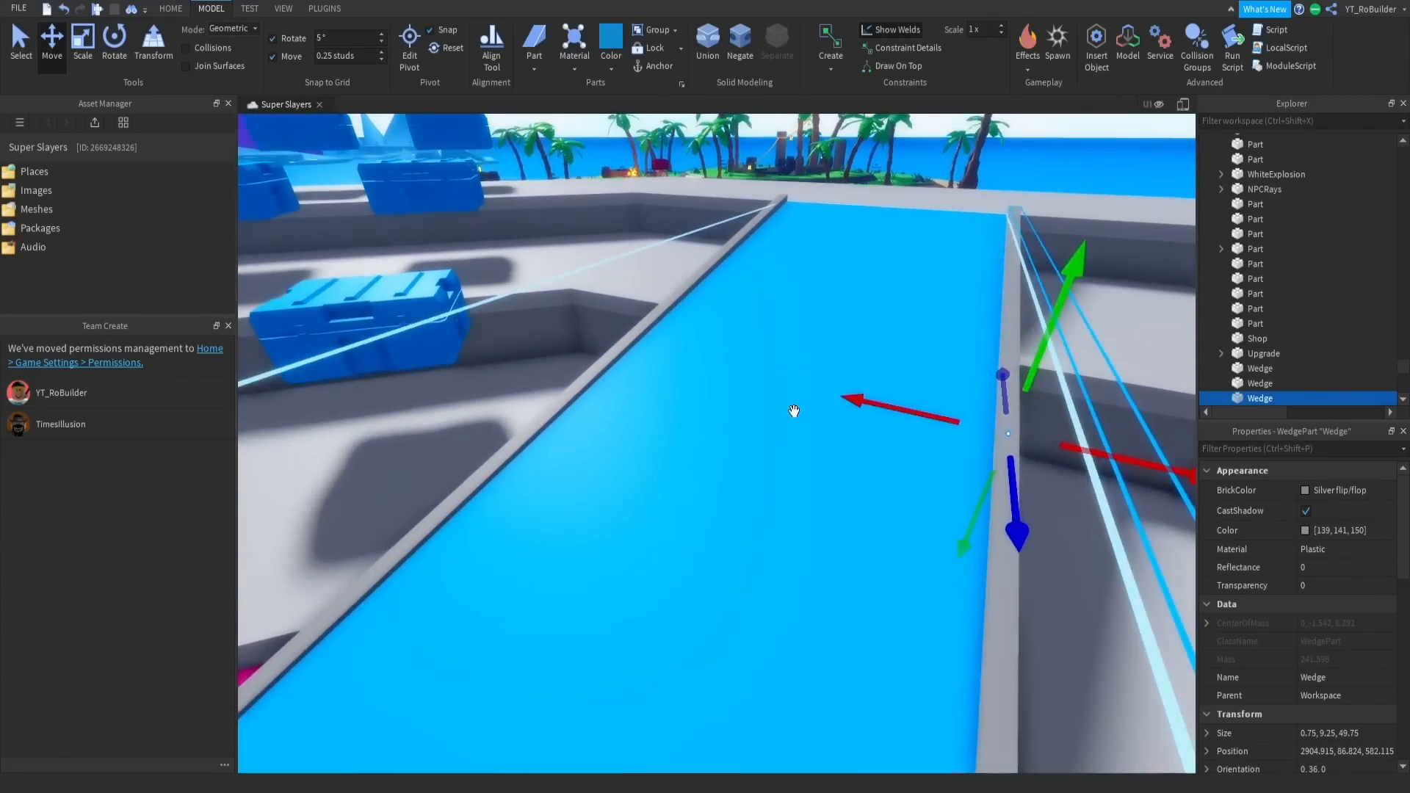
Insert a block part at the ramp's foot, set the move snapping to 1 stud, and shift the block onto the ramp's front edge.
click(530, 67)
click(556, 87)
drag(719, 433, 632, 489)
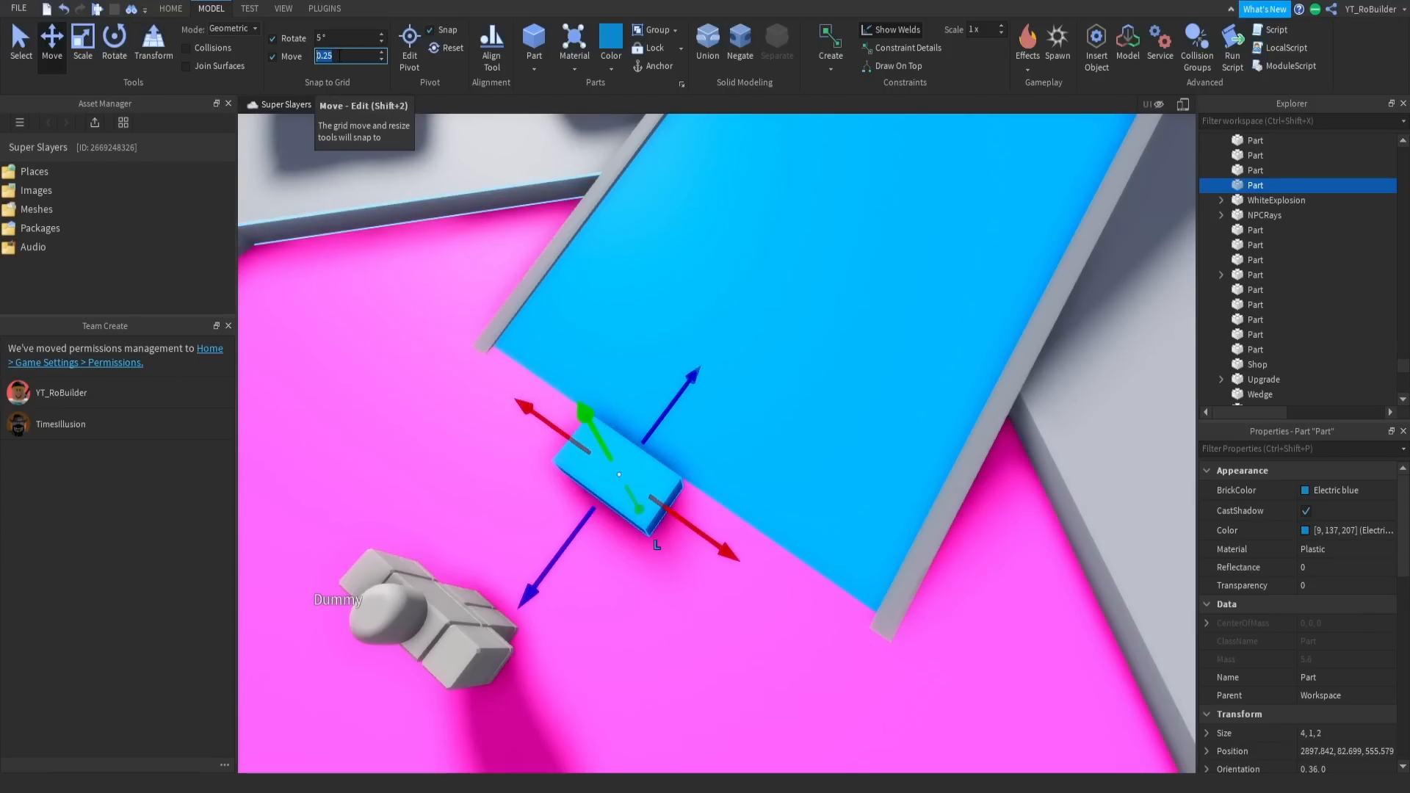
drag(675, 402, 710, 355)
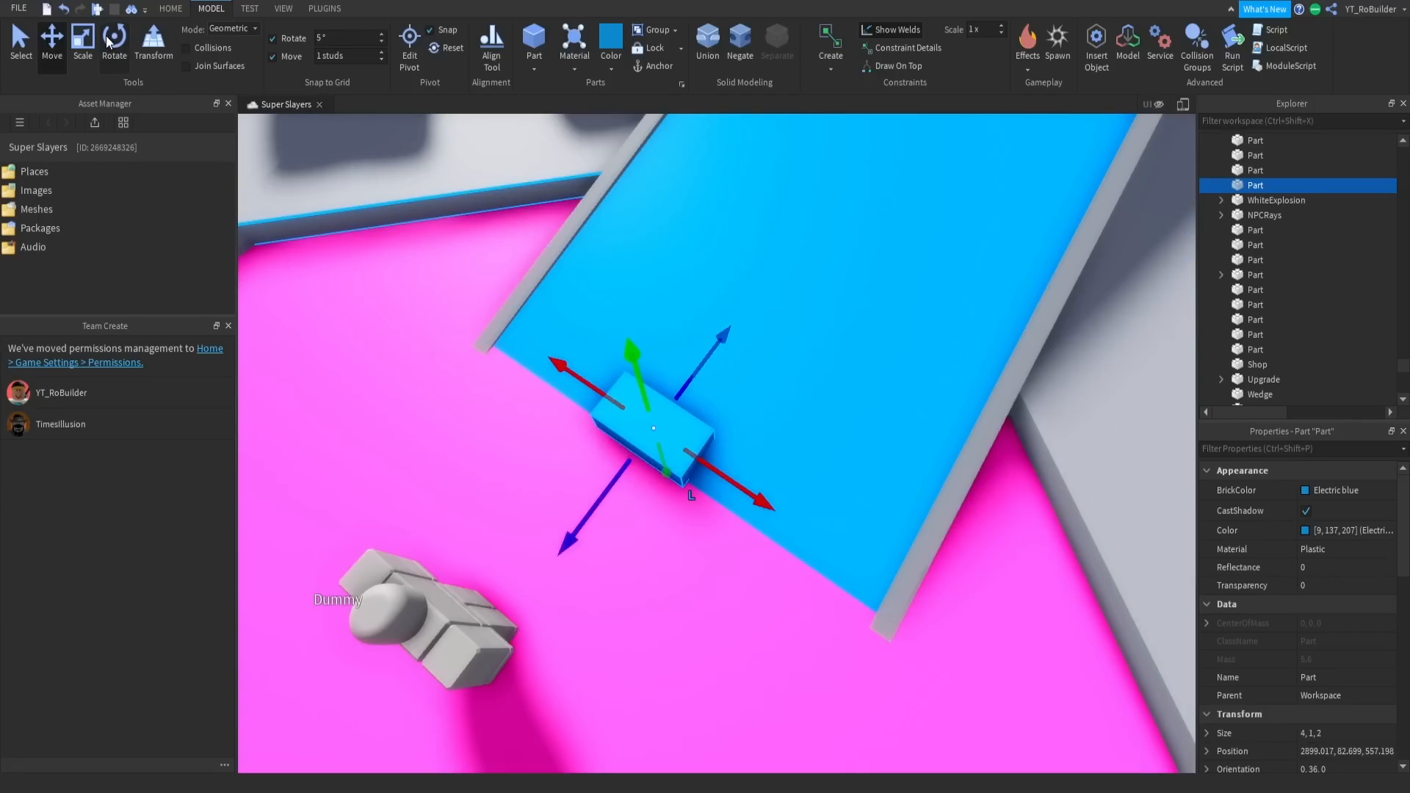
Stretch the block to 17.25 studs between the rails, move it up the ramp as a cross strip, and select the ramp wedge.
click(84, 42)
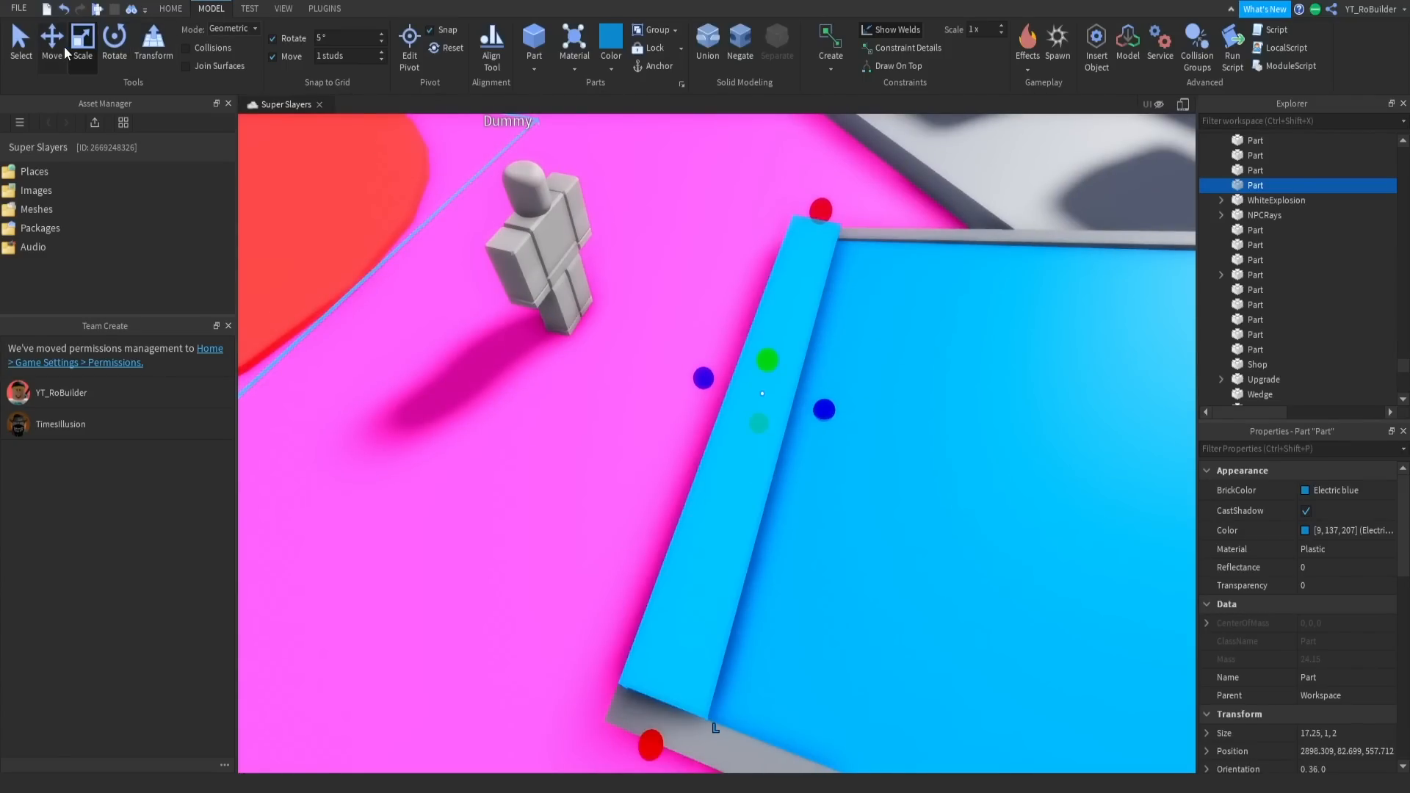
click(66, 51)
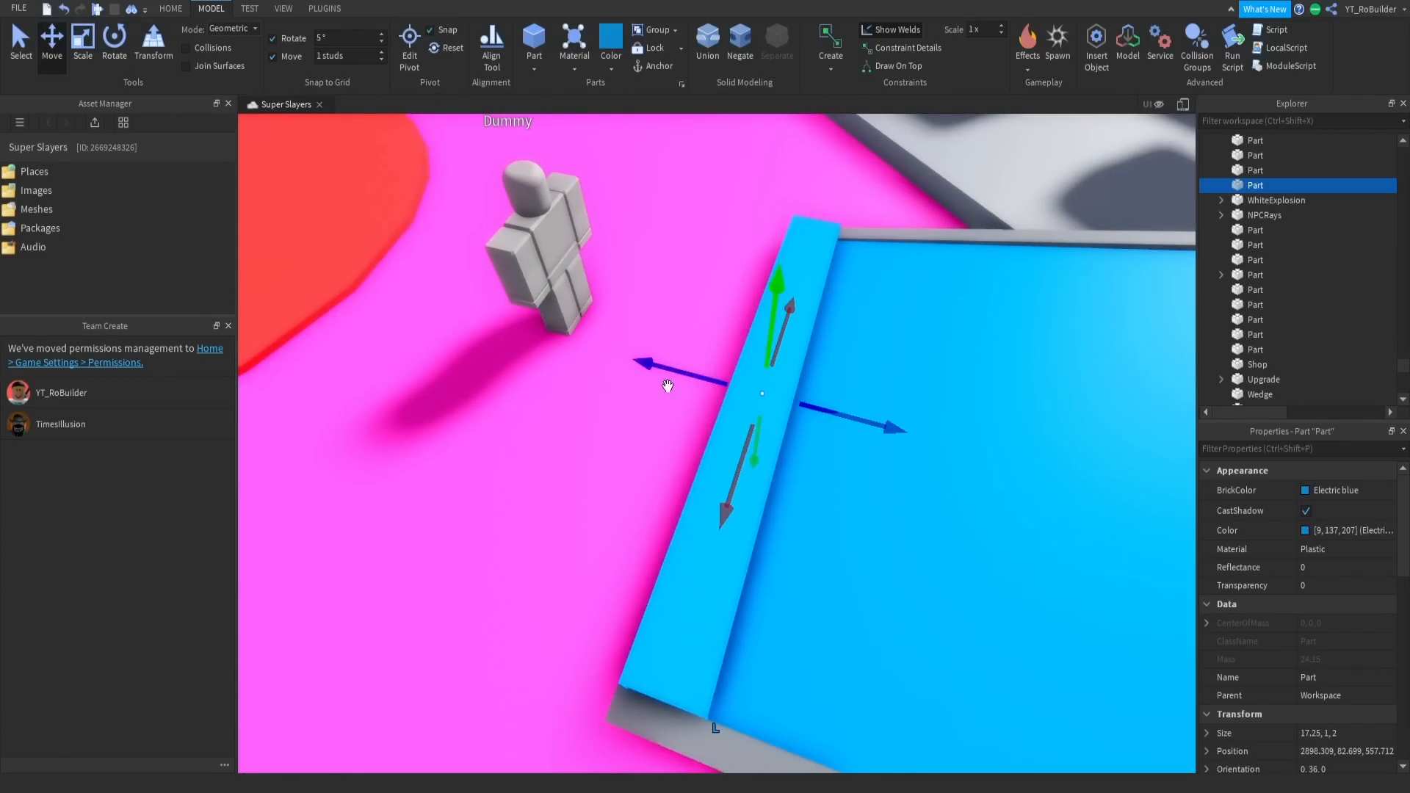
drag(704, 378, 848, 396)
right_drag(773, 342, 781, 334)
click(860, 342)
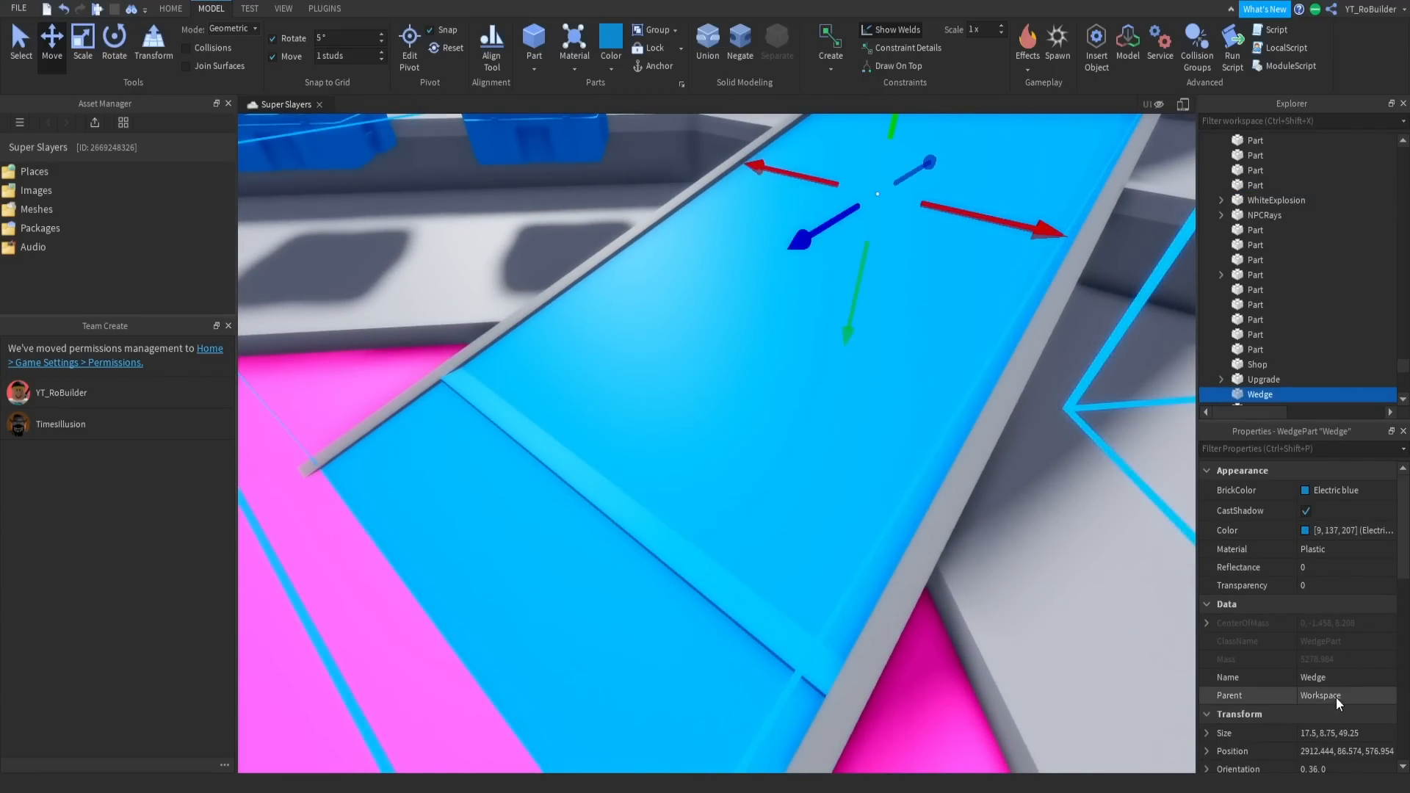
Set the ramp wedge's transparency to 0.65 and lock the wedge against selection.
drag(1343, 583, 1376, 583)
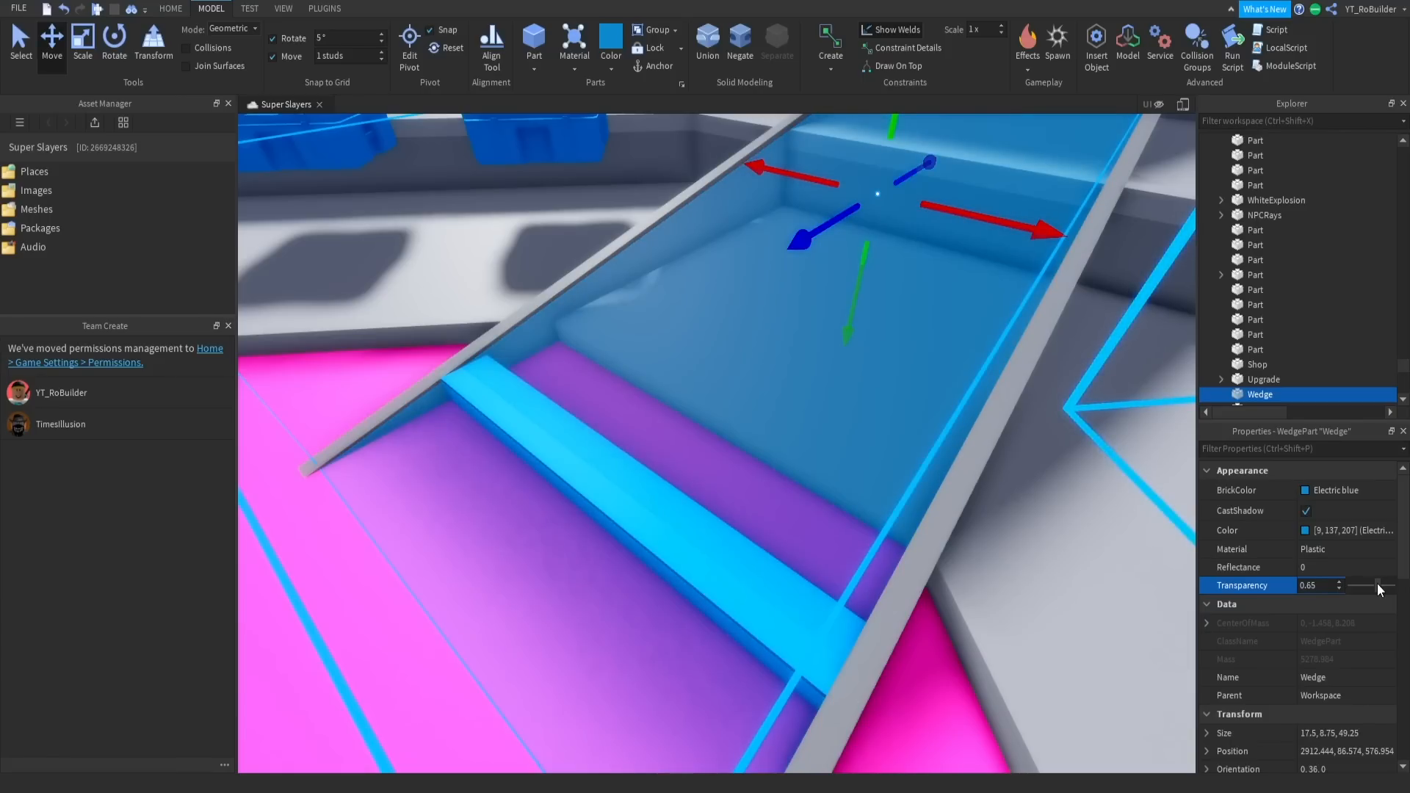
click(651, 47)
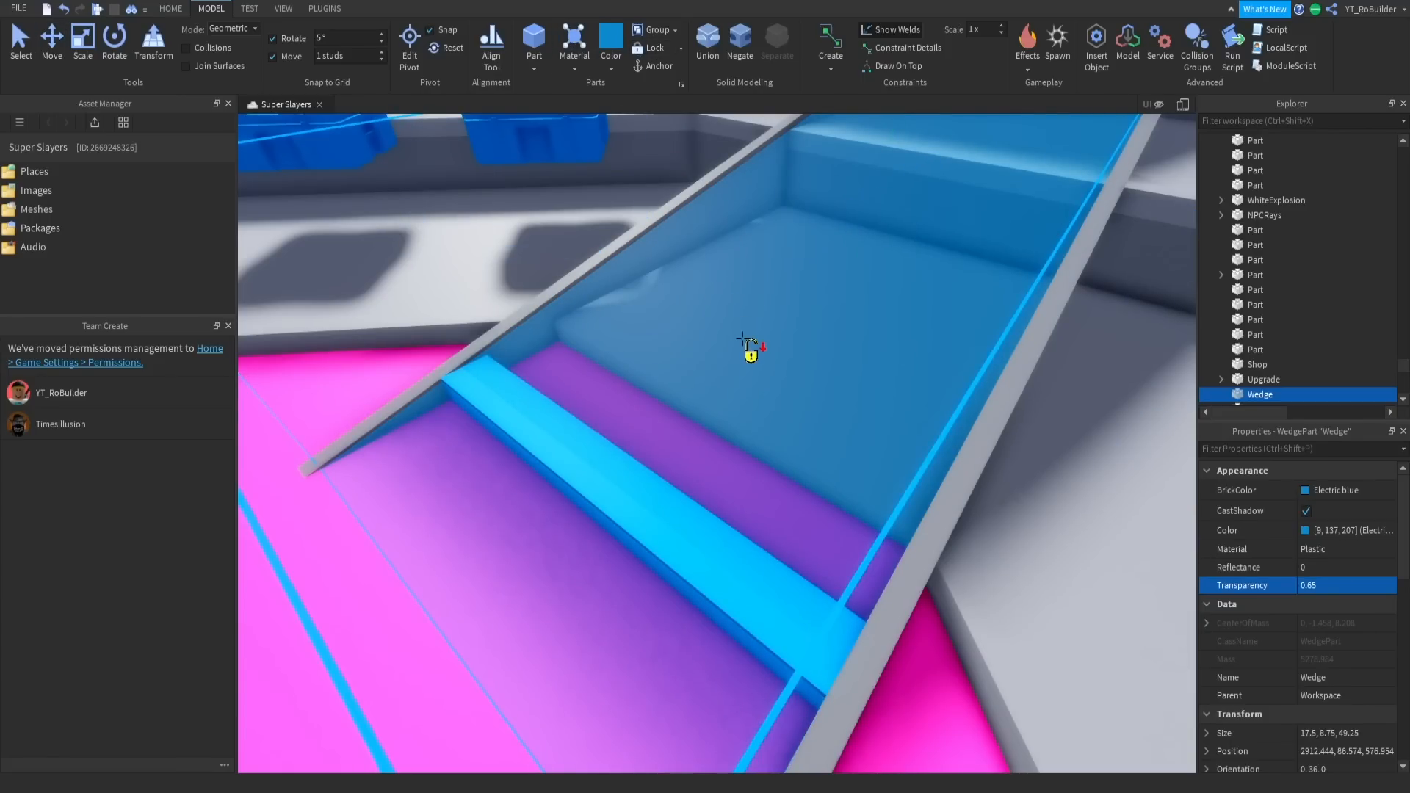
Duplicate the blue cross strip and offset the copy along the ramp and in height as a second stair step.
click(536, 434)
right_drag(651, 329, 530, 310)
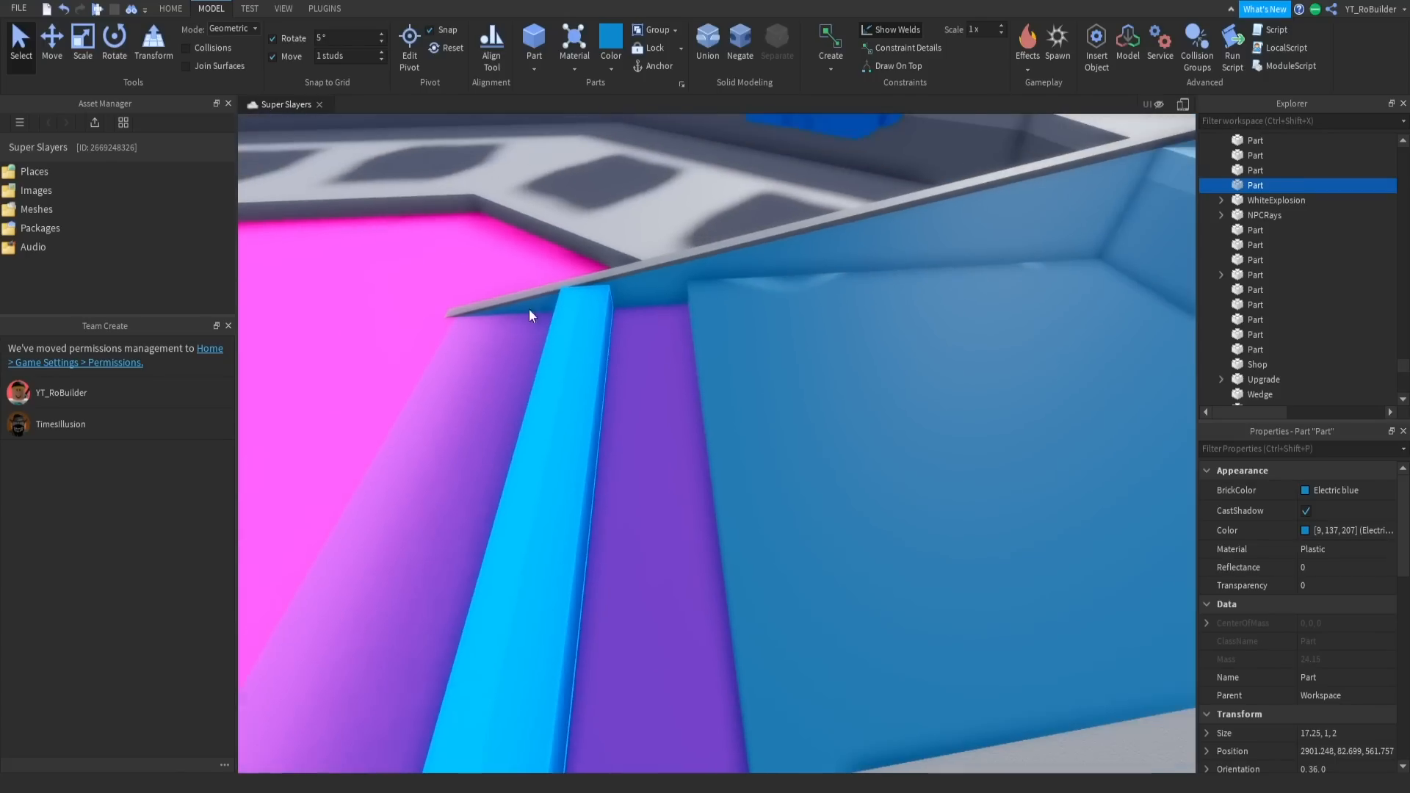
click(53, 40)
key(ctrl+d)
drag(639, 434, 706, 433)
drag(618, 373, 610, 338)
Delete both grey side rails of the ramp.
key(a)
right_drag(610, 338, 720, 399)
key(d)
click(834, 387)
key(a)
key(s)
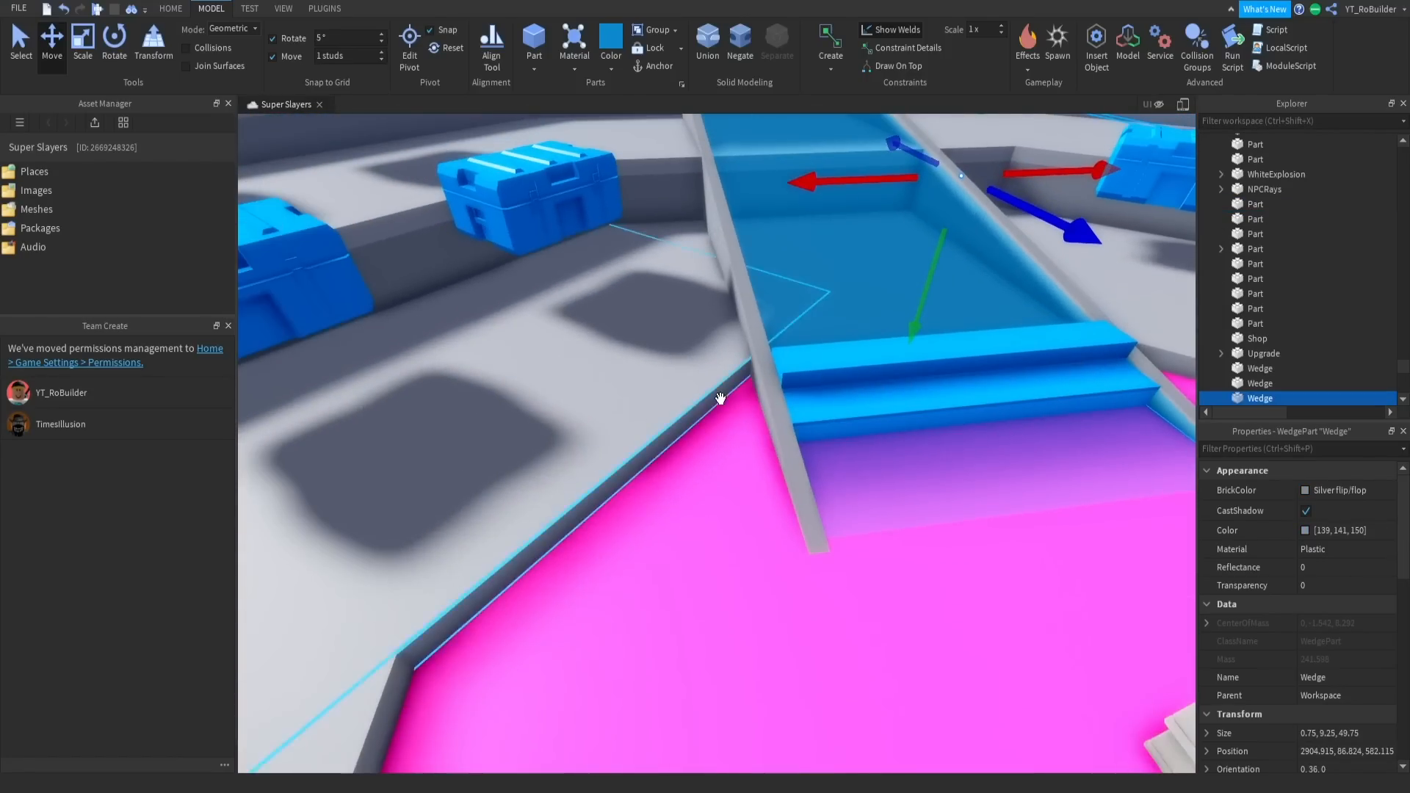
ctrl+click(767, 380)
key(Delete)
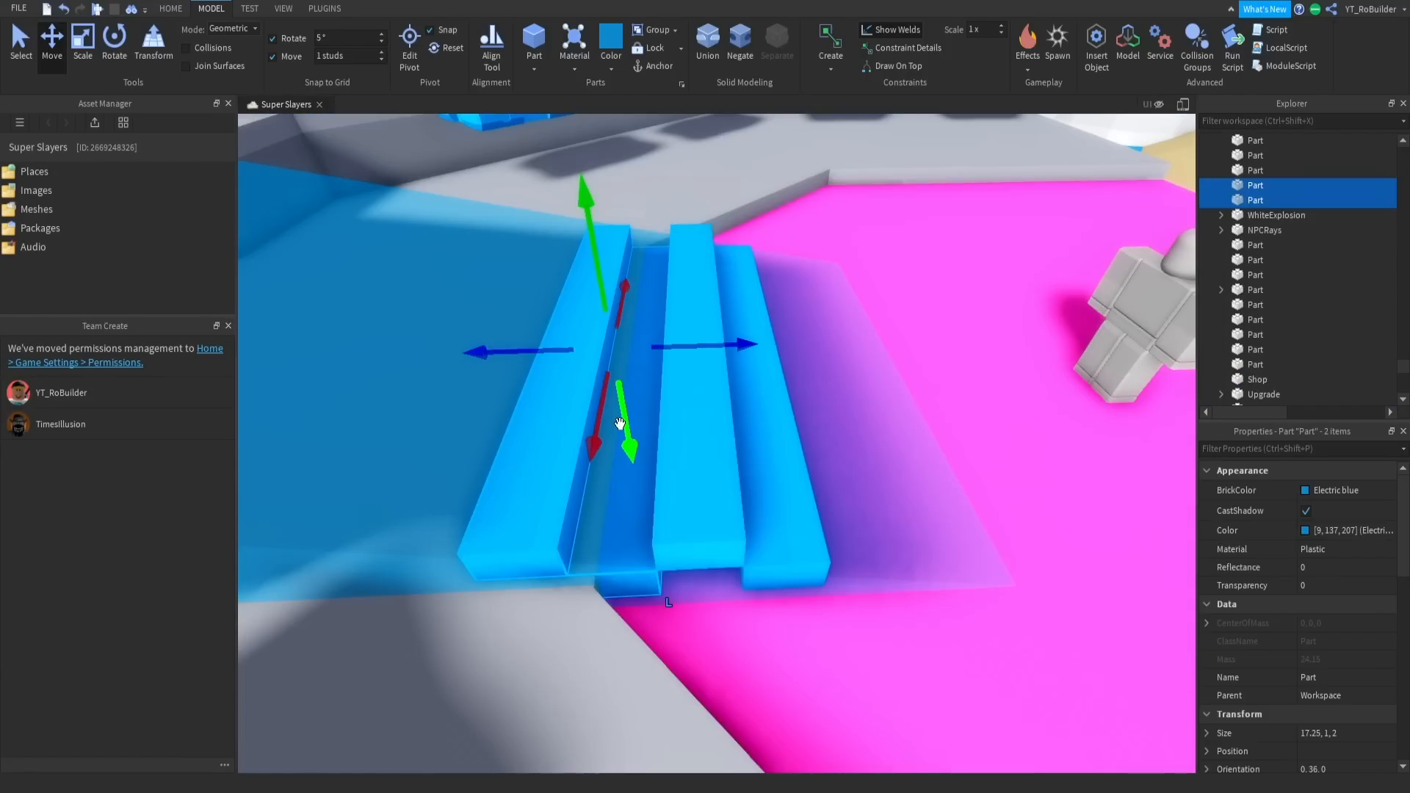
Raise the two copied steps so that the four-step stair continues evenly up the ramp.
drag(619, 424, 614, 379)
right_drag(730, 389, 734, 390)
key(s)
key(a)
key(w)
key(d)
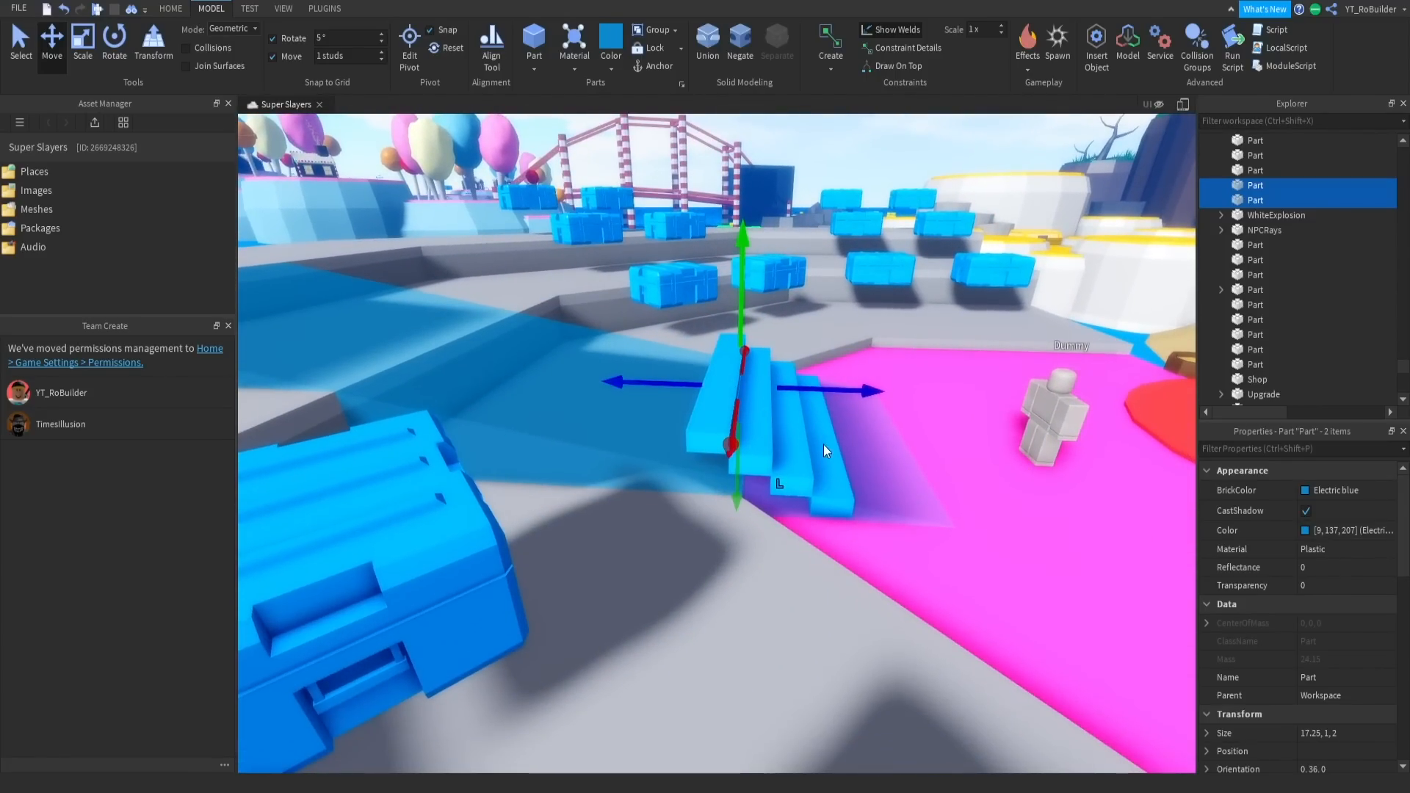
Duplicate the two upper steps and shift the copies back and up to extend the stair.
key(ctrl+d)
mouse_move(835, 392)
mouse_down()
mouse_move(781, 396)
mouse_move(841, 401)
mouse_up()
key(a)
drag(738, 286, 738, 257)
right_drag(799, 424, 798, 426)
key(w)
key(w)
key(e)
Try stretching the topmost step to a depth of 16 studs, and delete that step.
click(654, 383)
click(752, 316)
key(ctrl+3)
drag(720, 289, 484, 252)
right_drag(660, 355, 661, 355)
key(q)
key(Delete)
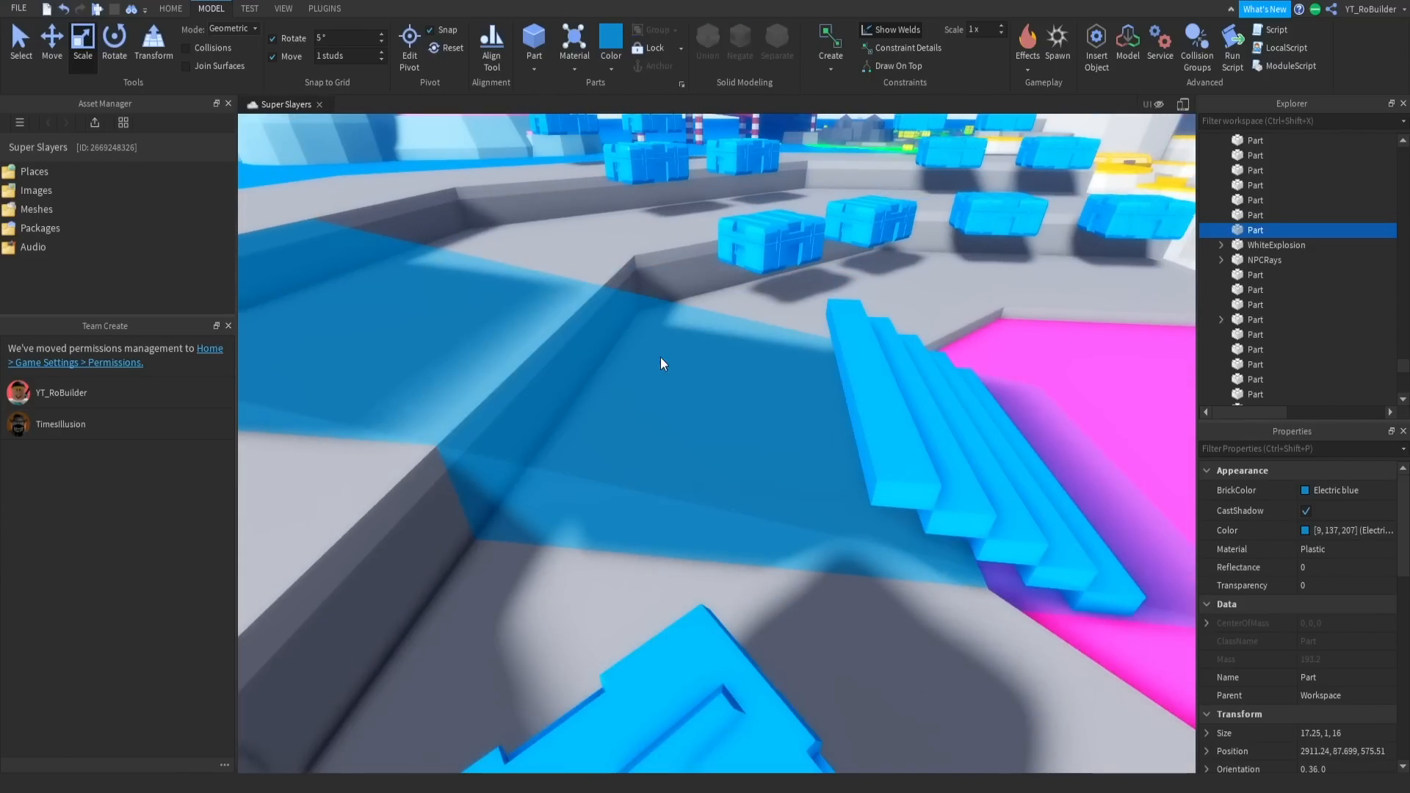
Stretch the fifth step back to a depth of 17 studs as a landing reaching the next tier wall.
click(876, 365)
drag(809, 368, 629, 352)
scroll(730, 384, up, 5)
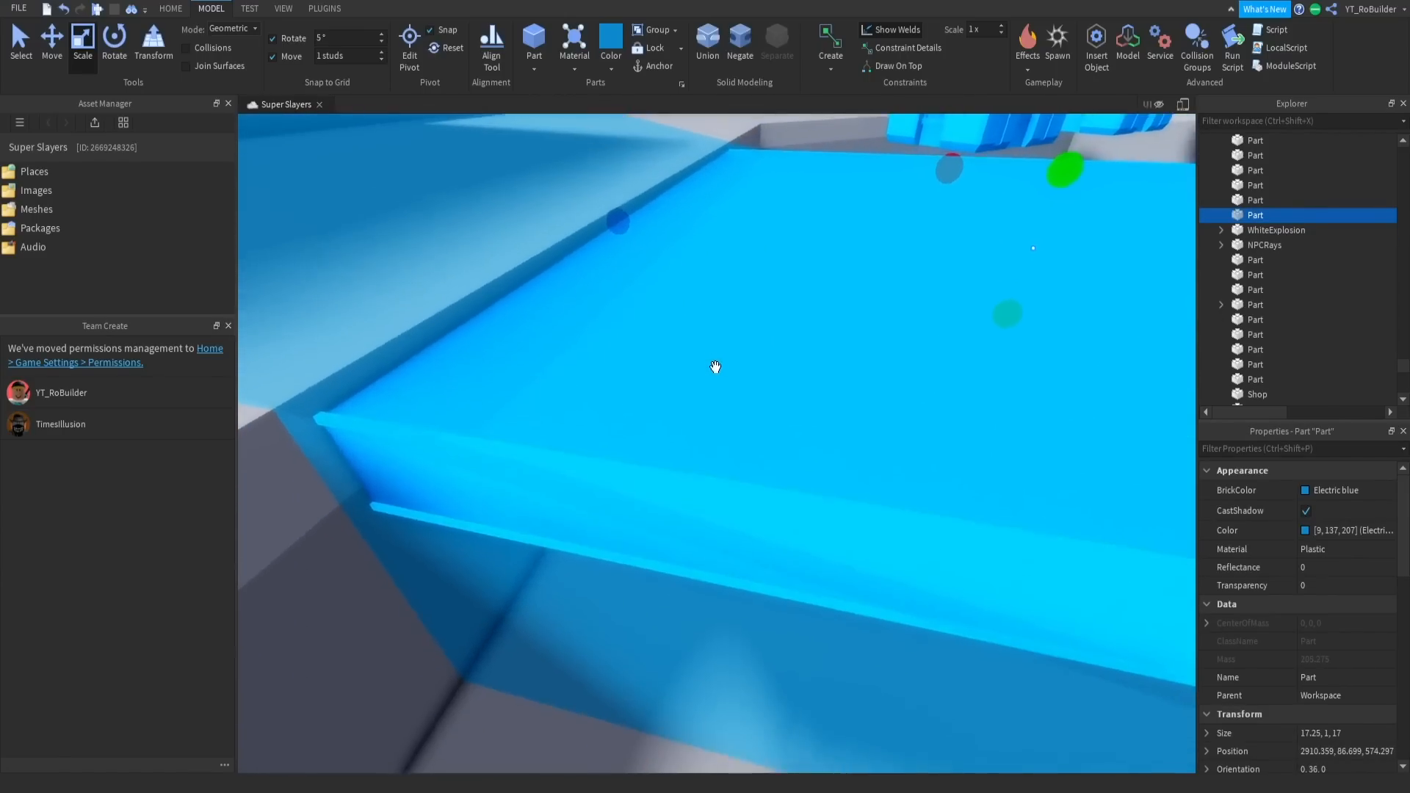
scroll(715, 367, down, 5)
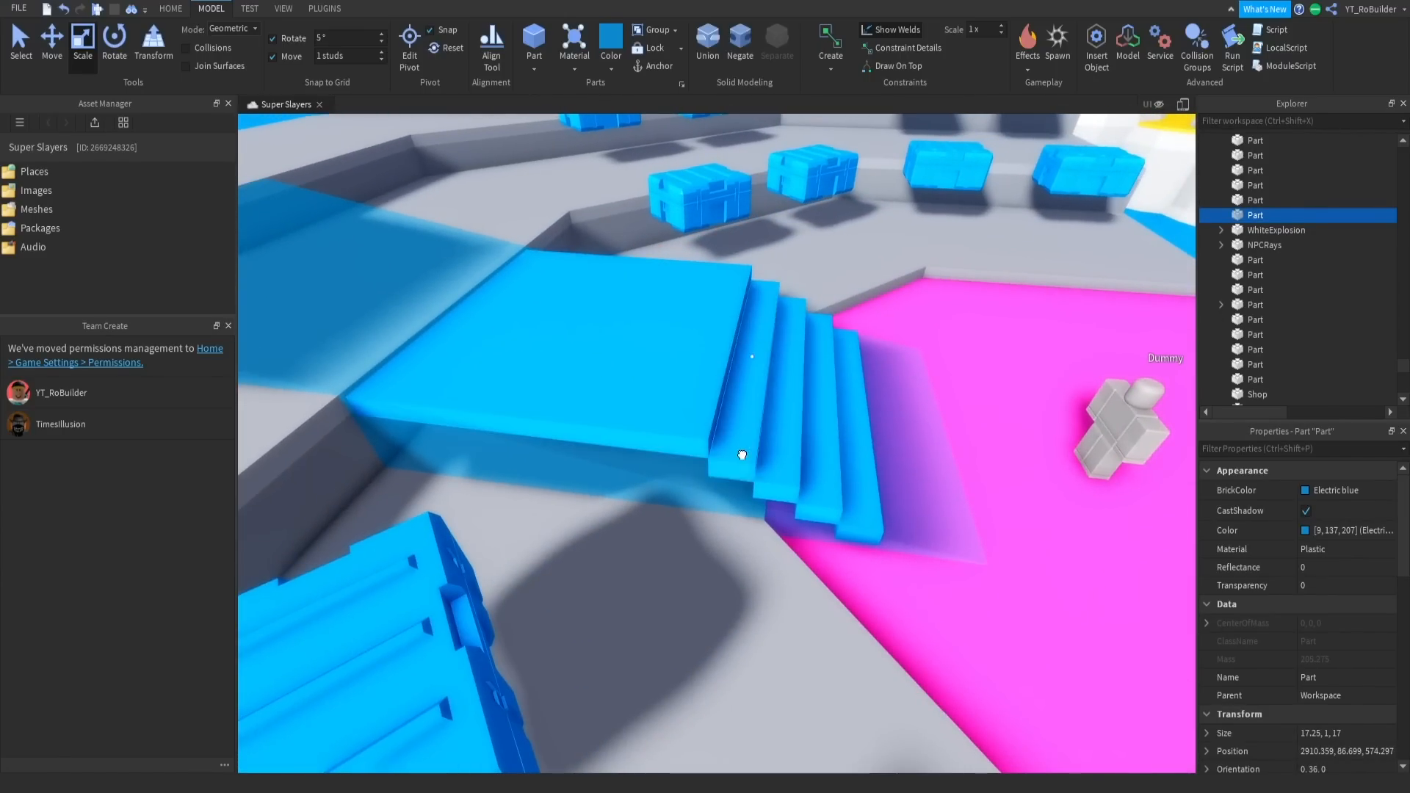
Duplicate the four lower steps and move the copies up and back to the landing's far end as a second flight.
click(741, 454)
ctrl+click(788, 487)
ctrl+click(826, 498)
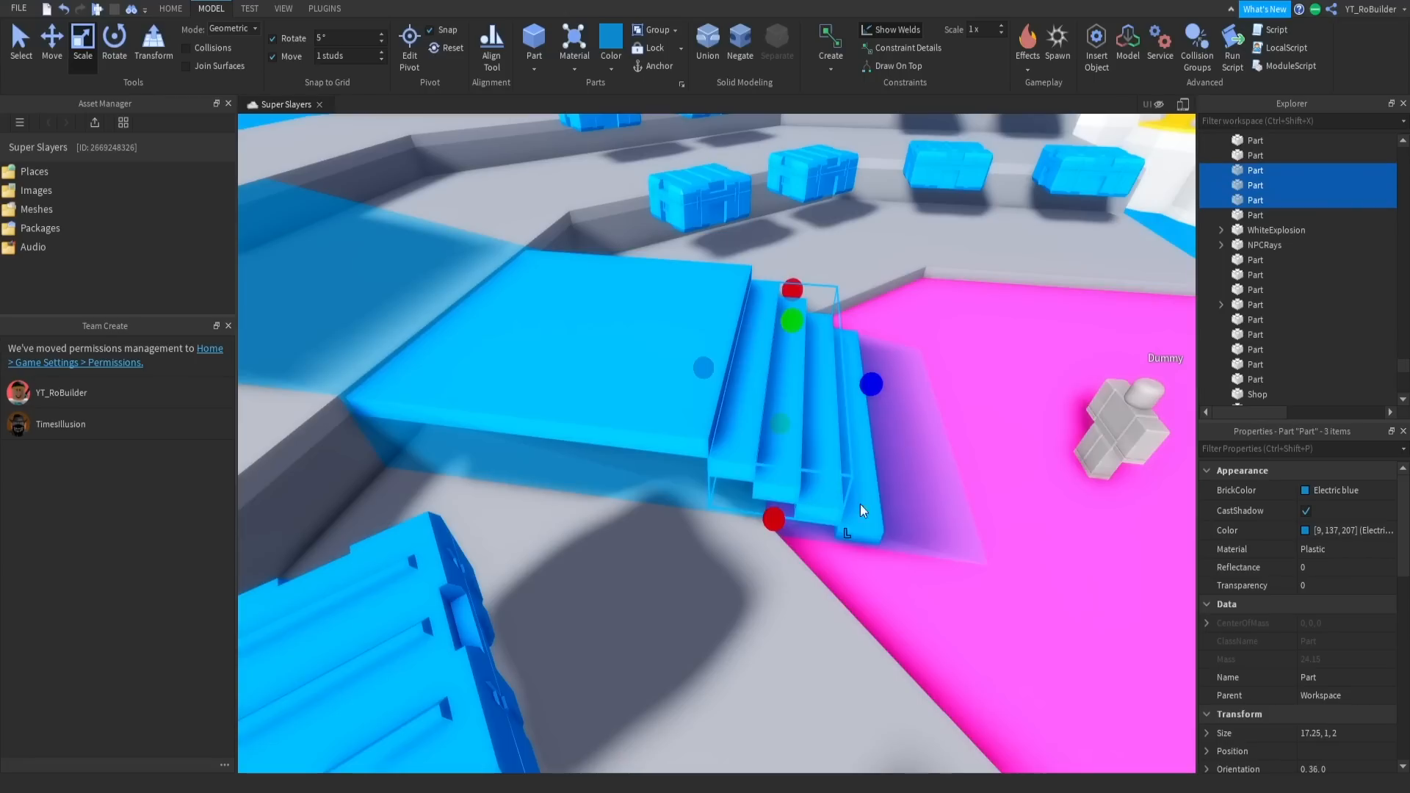
ctrl+click(865, 507)
click(52, 42)
key(ctrl+d)
key(a)
drag(911, 399, 802, 376)
drag(703, 430, 701, 357)
drag(807, 281, 774, 277)
right_drag(852, 396, 736, 362)
key(w)
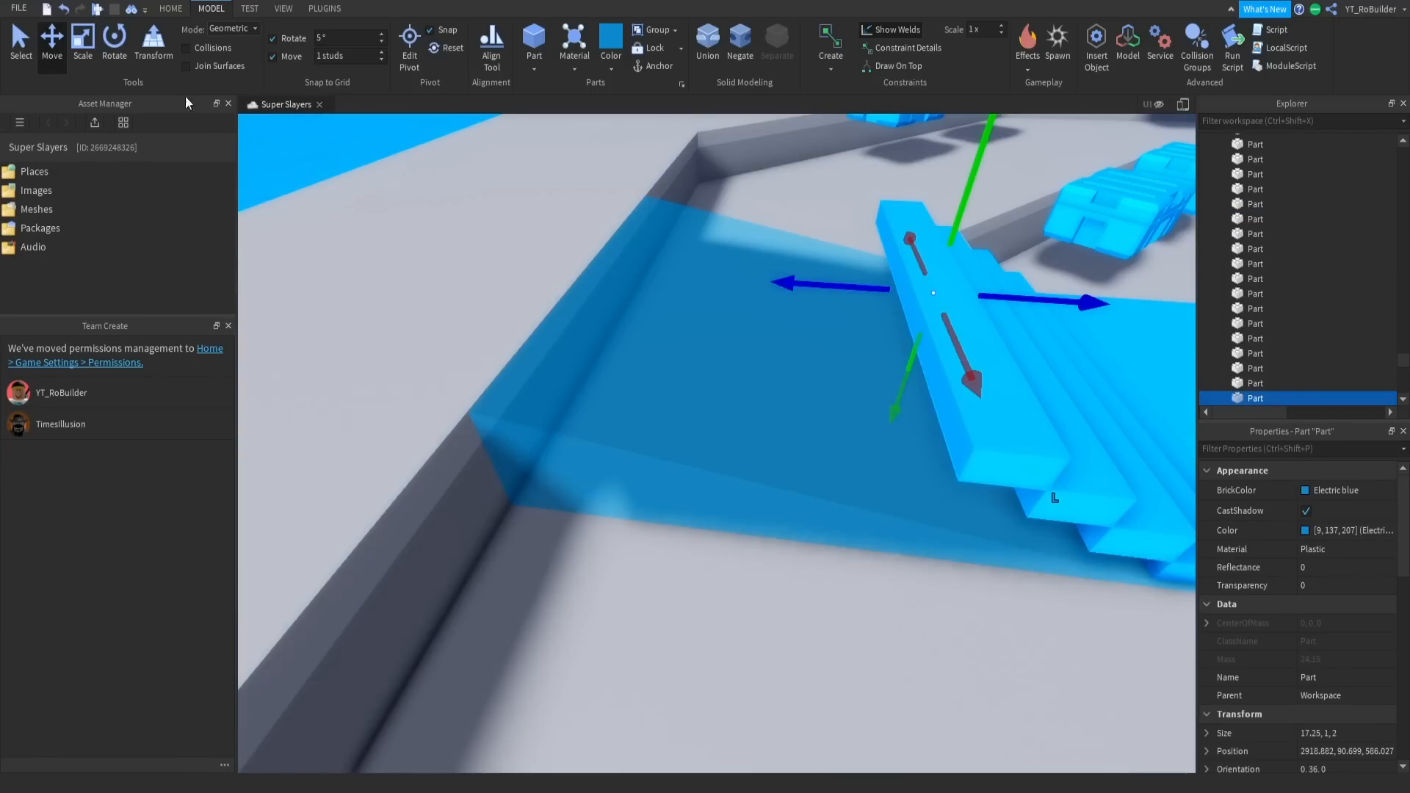
Stretch the second flight's upper step back to the next tier wall as a second landing.
click(96, 47)
drag(789, 277, 550, 291)
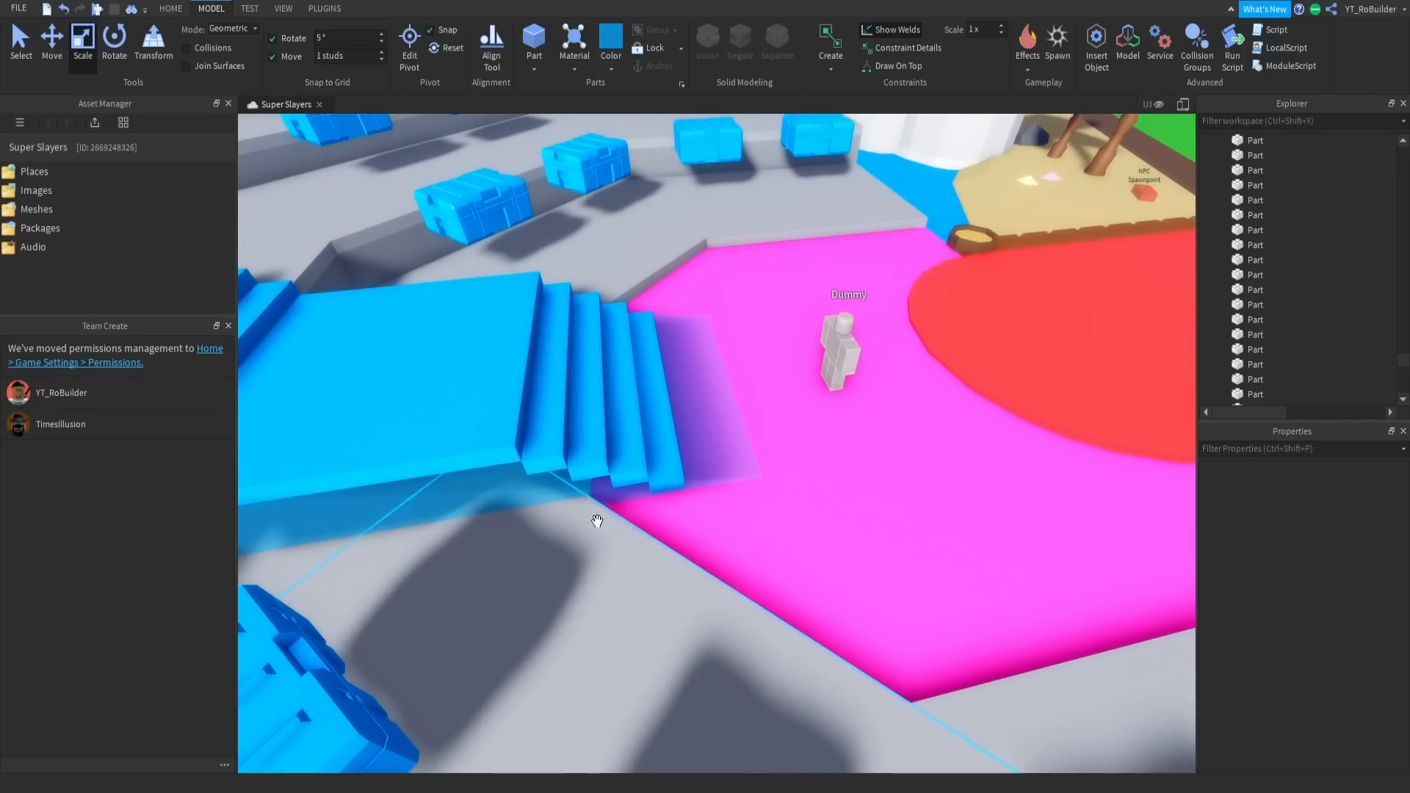
right_drag(639, 510, 650, 420)
click(646, 411)
drag(823, 358, 615, 346)
key(d)
Duplicate the step just below the second landing and move the copy up and back to the landing's far end.
click(761, 445)
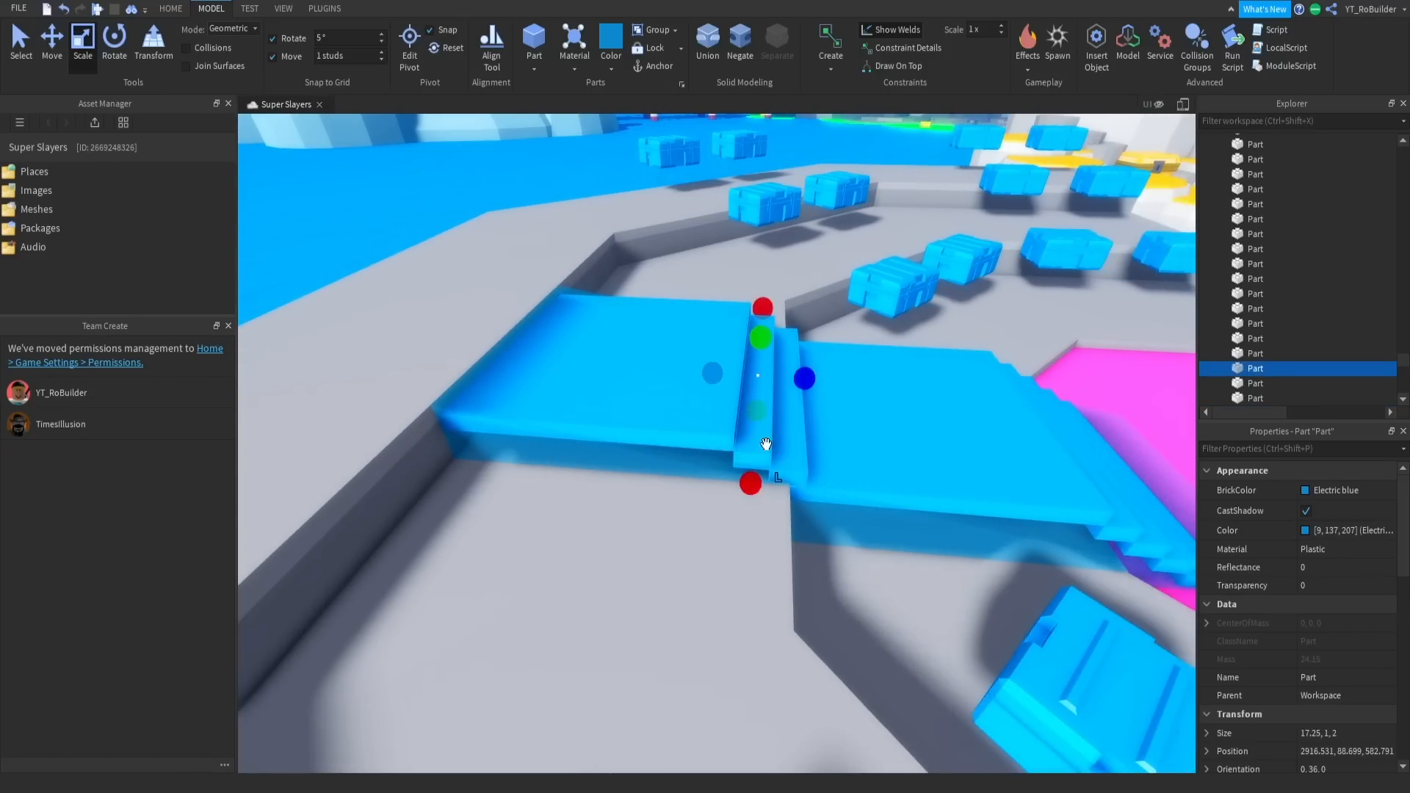
key(ctrl+d)
key(ctrl+2)
drag(766, 286, 766, 253)
drag(867, 352, 725, 340)
right_drag(725, 340, 725, 340)
key(w)
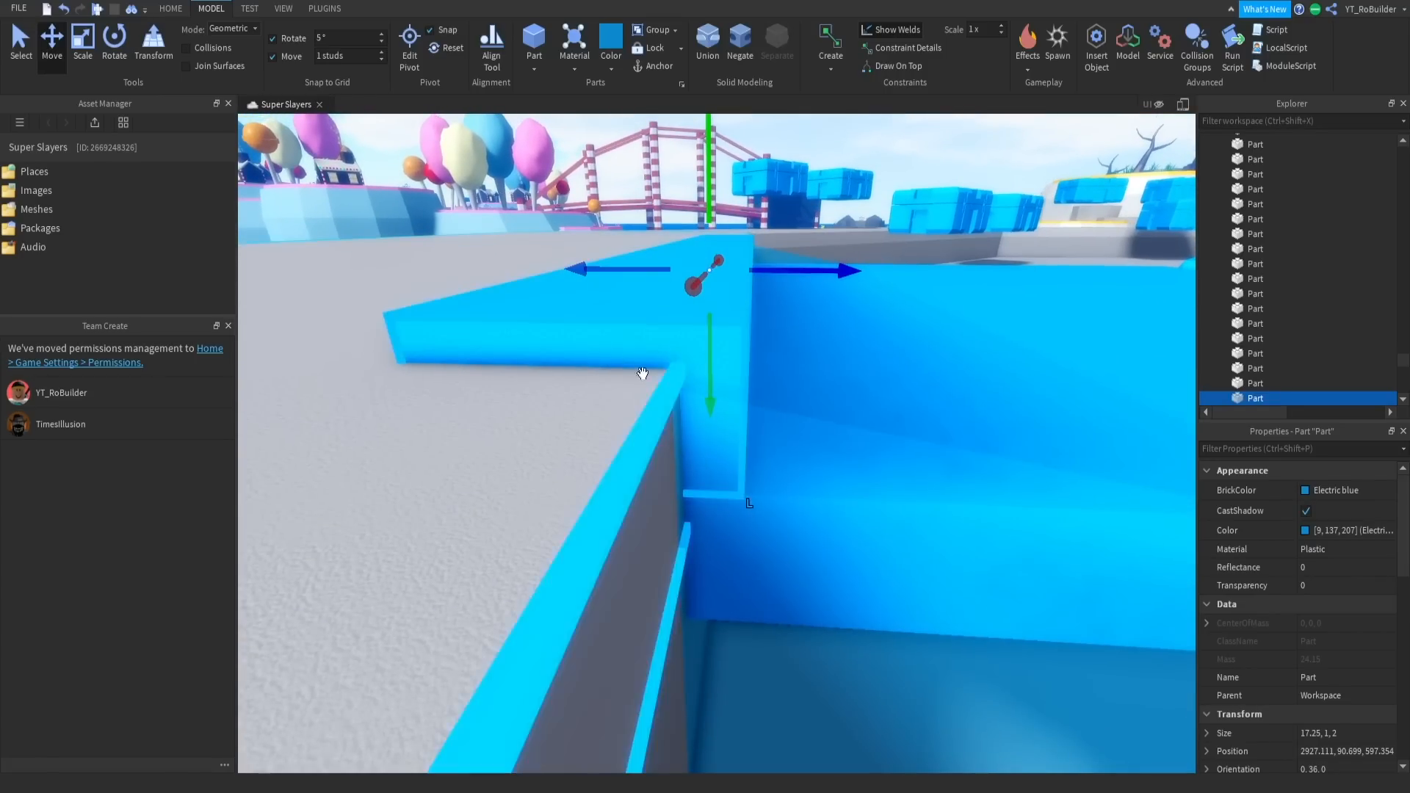
Stretch the new top step to a depth of 20 studs across the uppermost tier.
right_drag(645, 192, 686, 246)
scroll(686, 246, down, 5)
click(86, 46)
key(a)
drag(682, 361, 574, 307)
right_drag(574, 307, 689, 354)
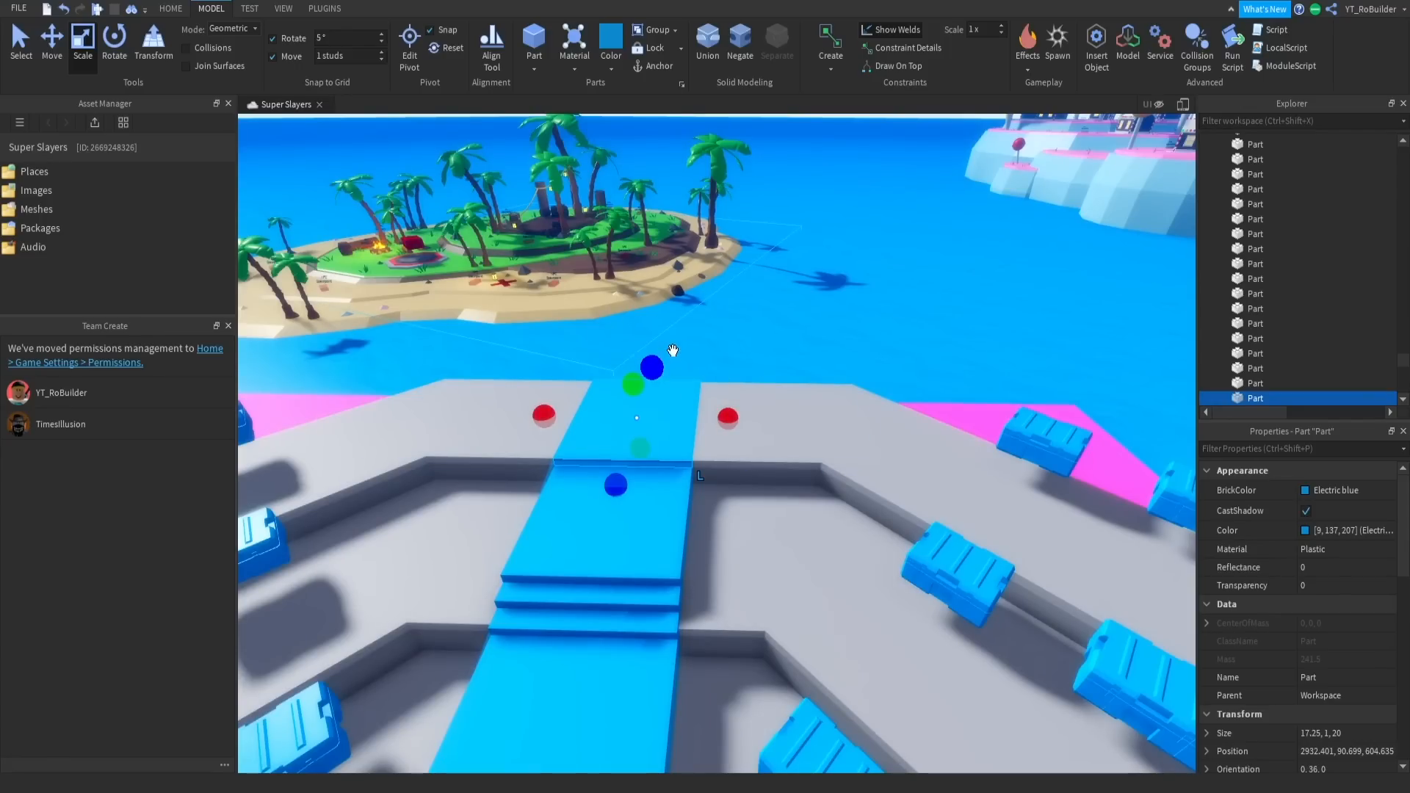
Examine the stair flights and landings across the tiers from several angles.
right_drag(660, 376, 730, 325)
mouse_move(730, 325)
mouse_down()
mouse_move(724, 399)
mouse_move(777, 420)
mouse_move(768, 319)
mouse_up()
key(s)
right_drag(768, 324, 769, 387)
right_drag(809, 514, 756, 491)
scroll(785, 531, down, 3)
scroll(756, 491, up, 4)
scroll(755, 491, down, 6)
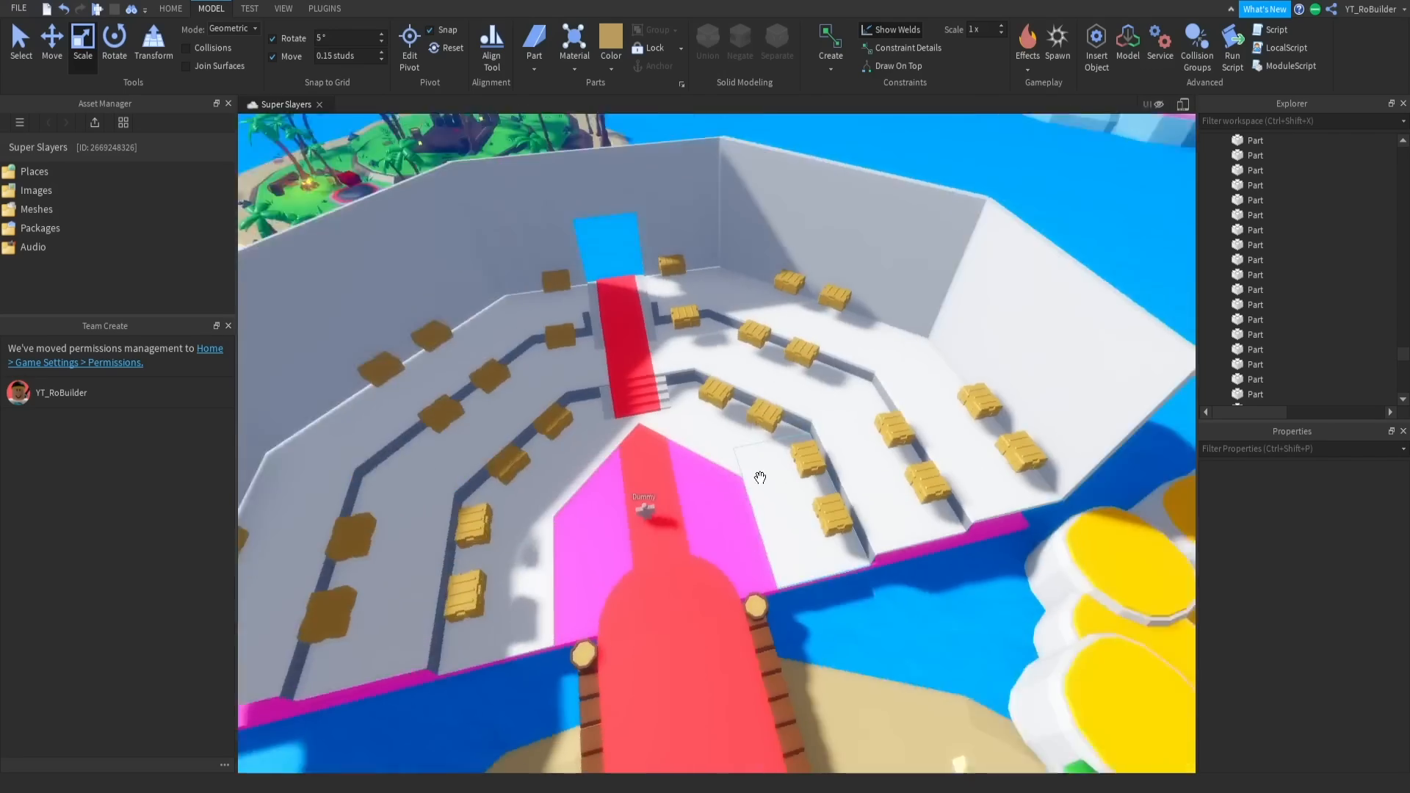
Delete the two small dark posts on either side of the upper carpeted stairs.
right_drag(740, 468, 737, 463)
scroll(737, 463, down, 6)
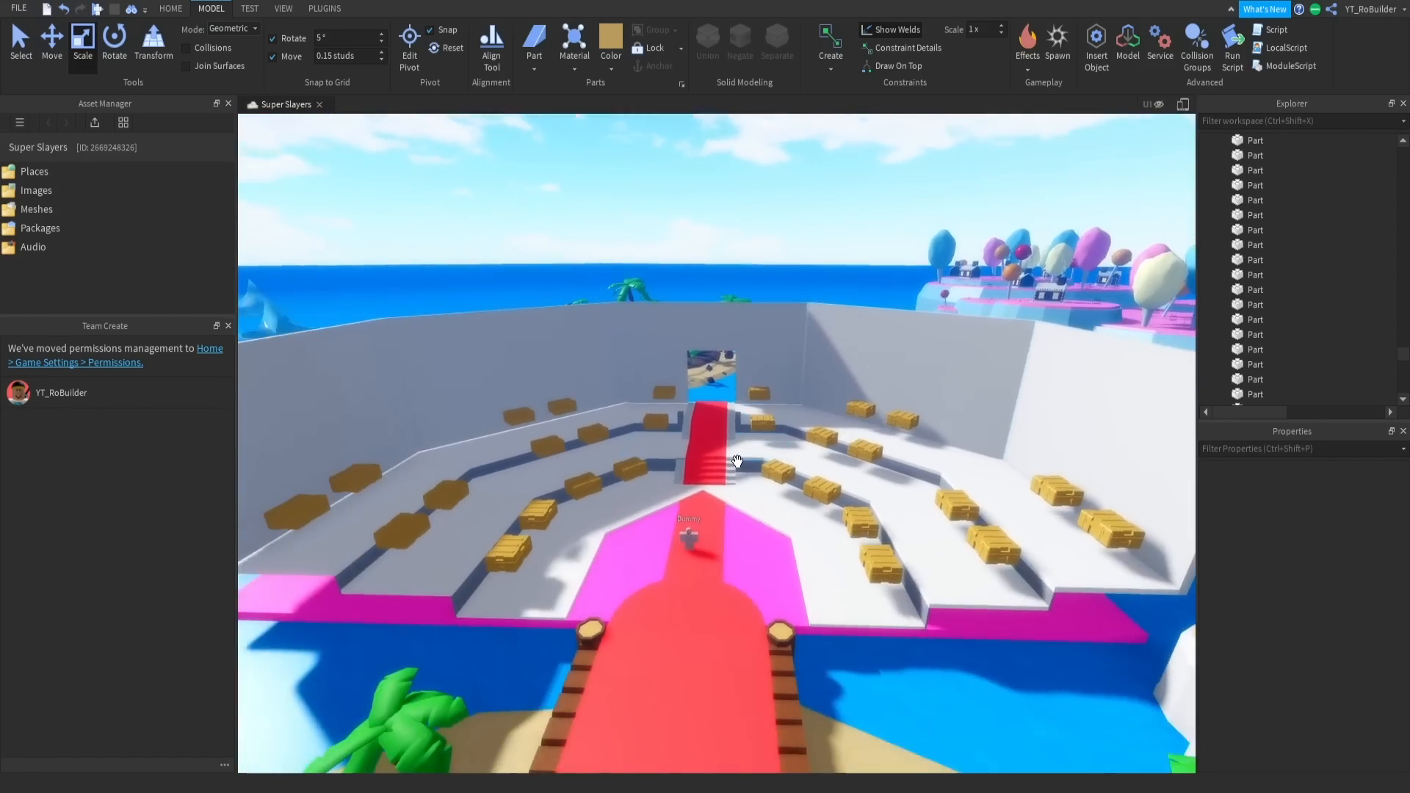
scroll(822, 521, up, 4)
right_drag(823, 521, 823, 521)
scroll(822, 521, up, 6)
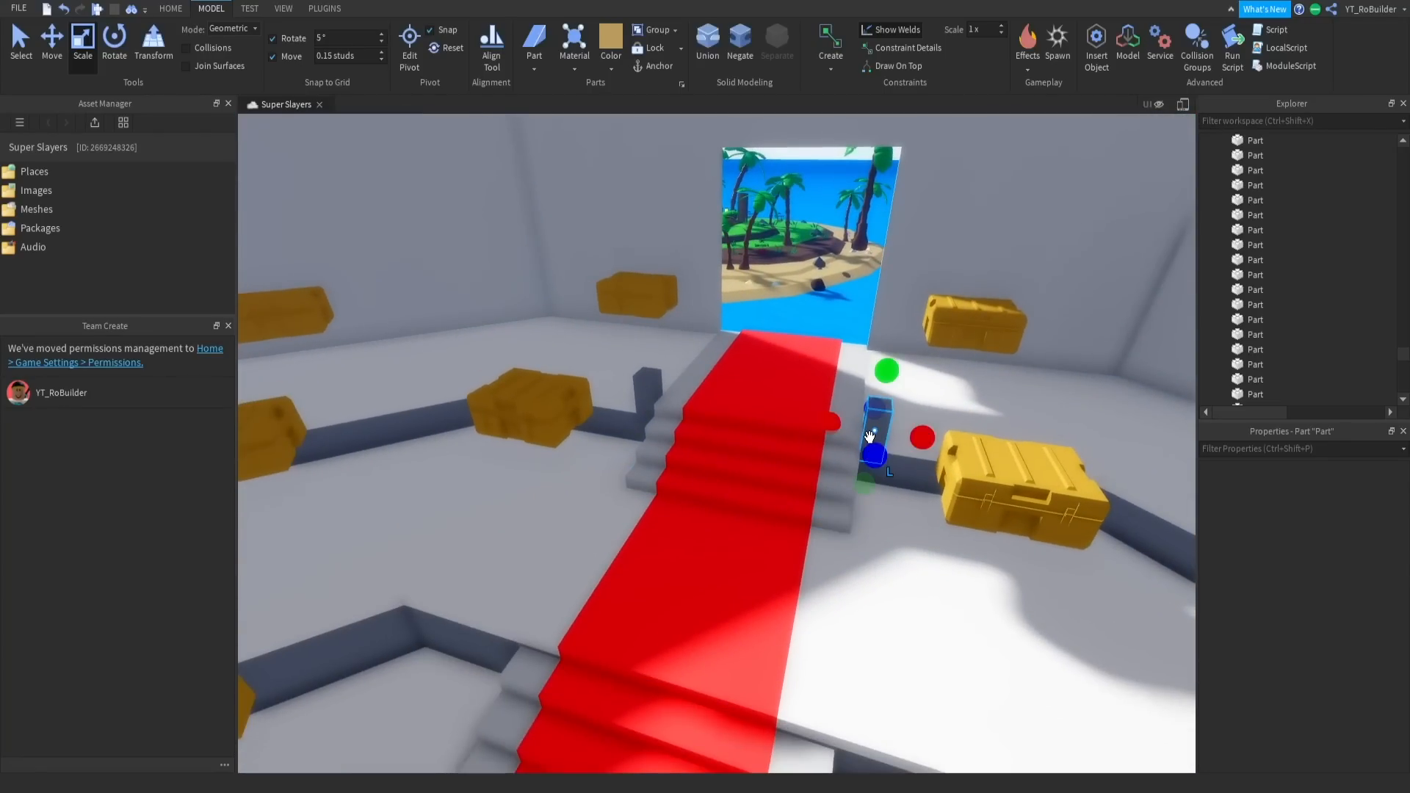
click(671, 382)
ctrl+click(658, 380)
key(Delete)
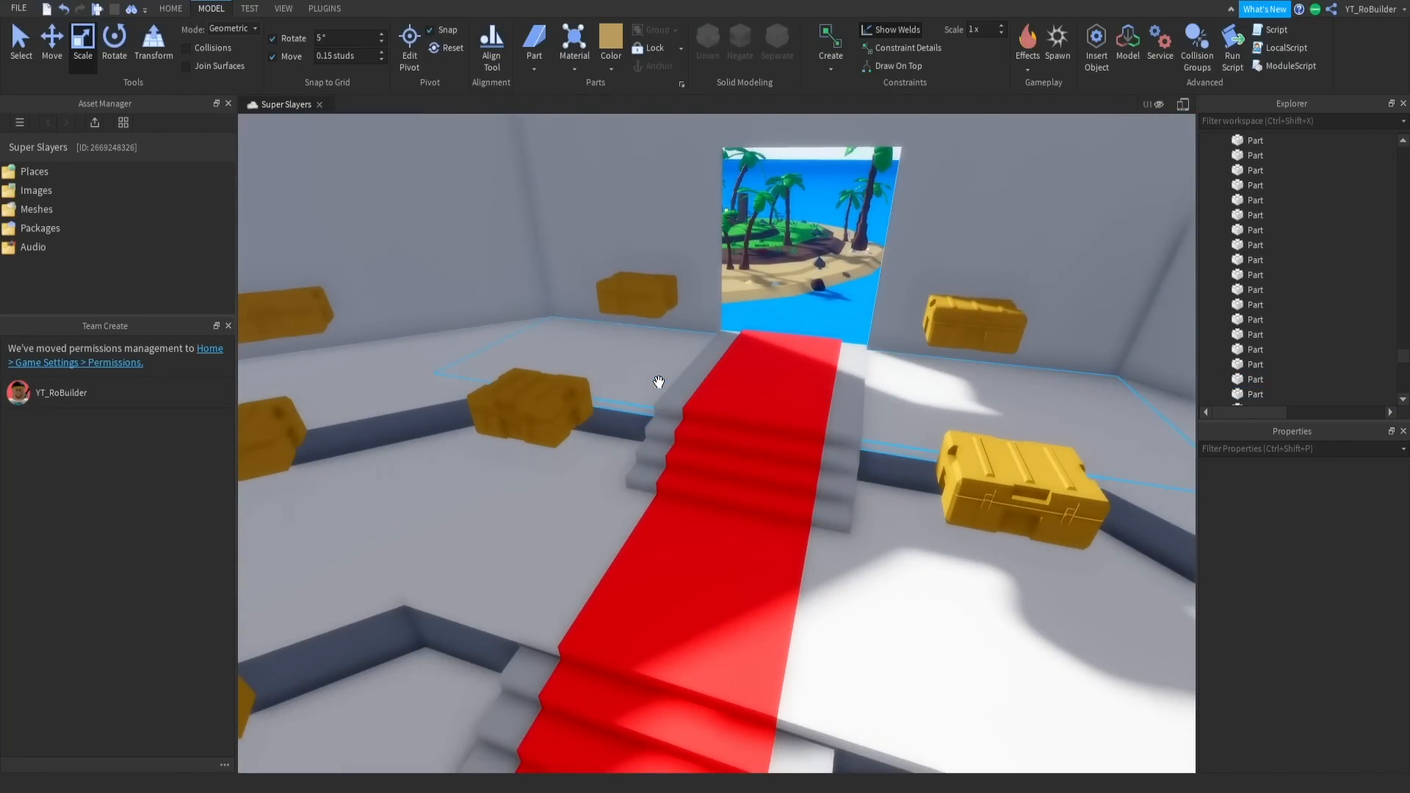
Inspect the red carpet on the stairs and how the grey steps meet the tier edges.
right_drag(740, 371, 734, 376)
scroll(734, 378, down, 3)
right_drag(667, 422, 686, 466)
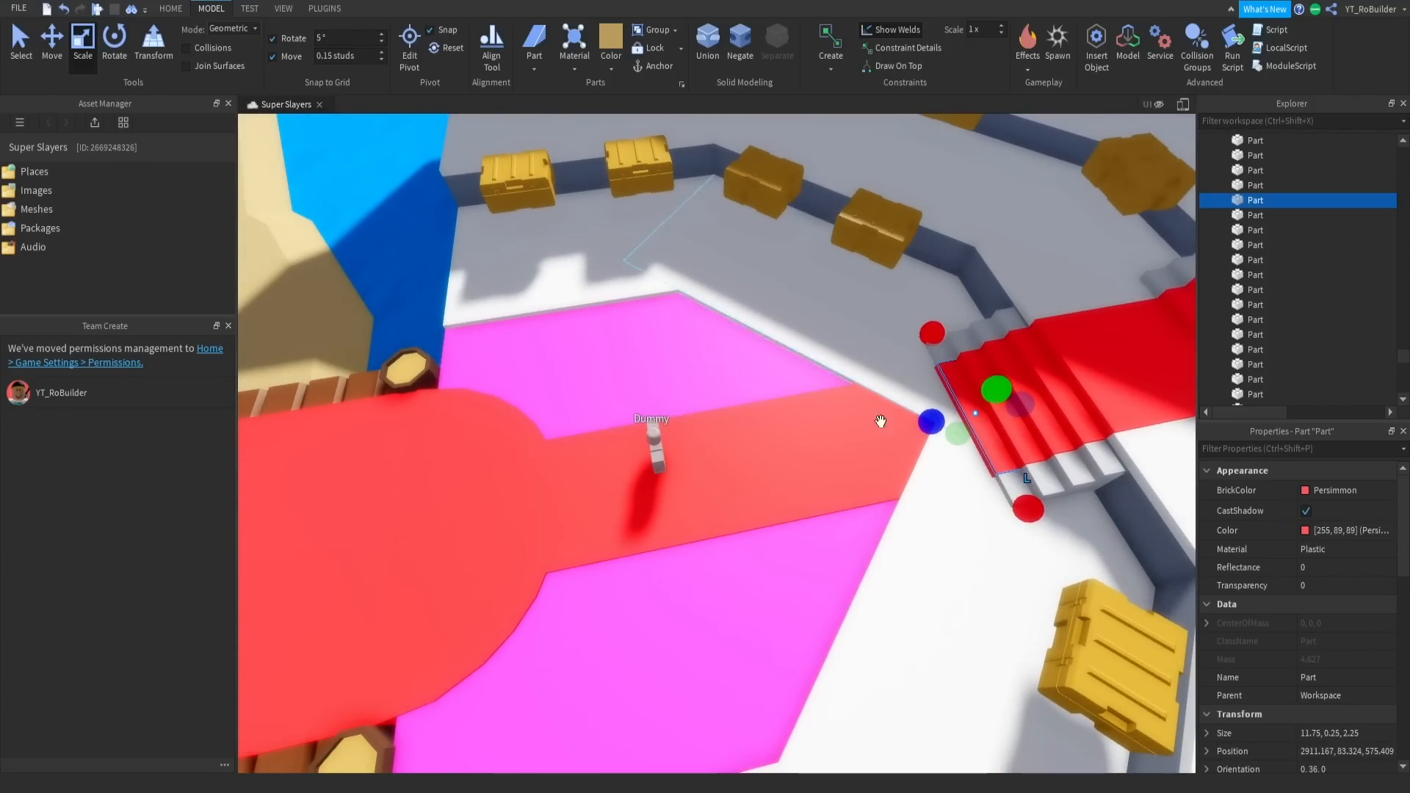
right_drag(960, 431, 979, 431)
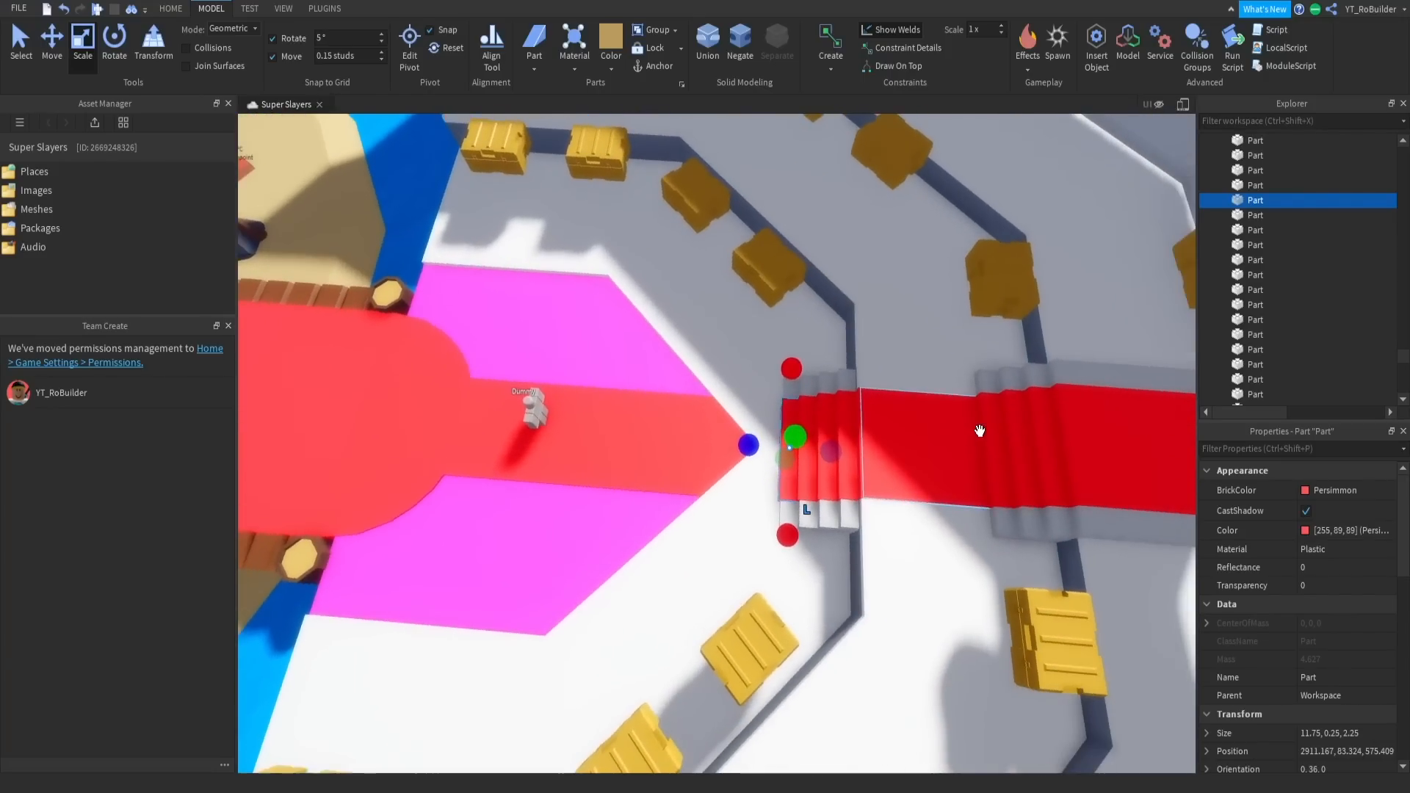
scroll(907, 420, up, 2)
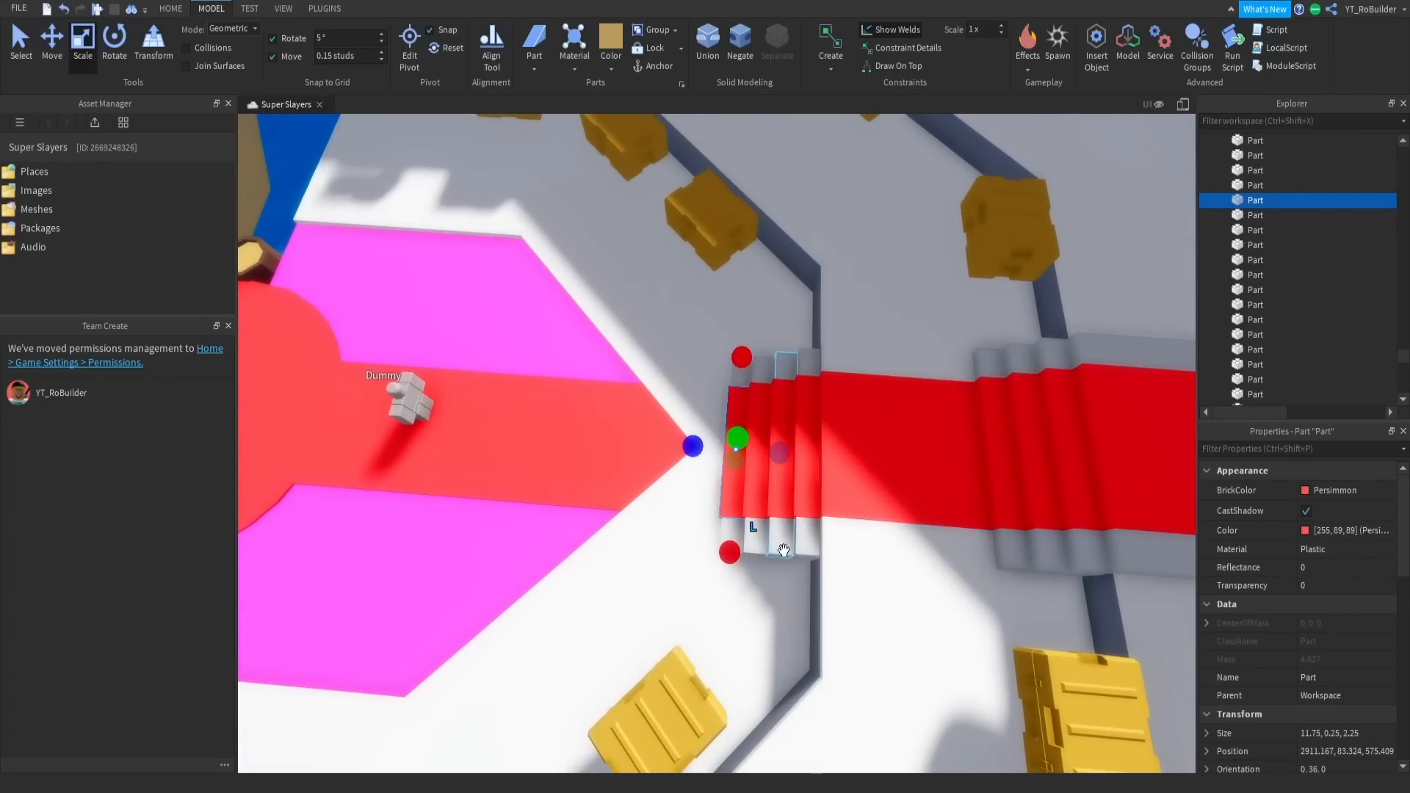
right_drag(974, 583, 966, 478)
right_click(967, 478)
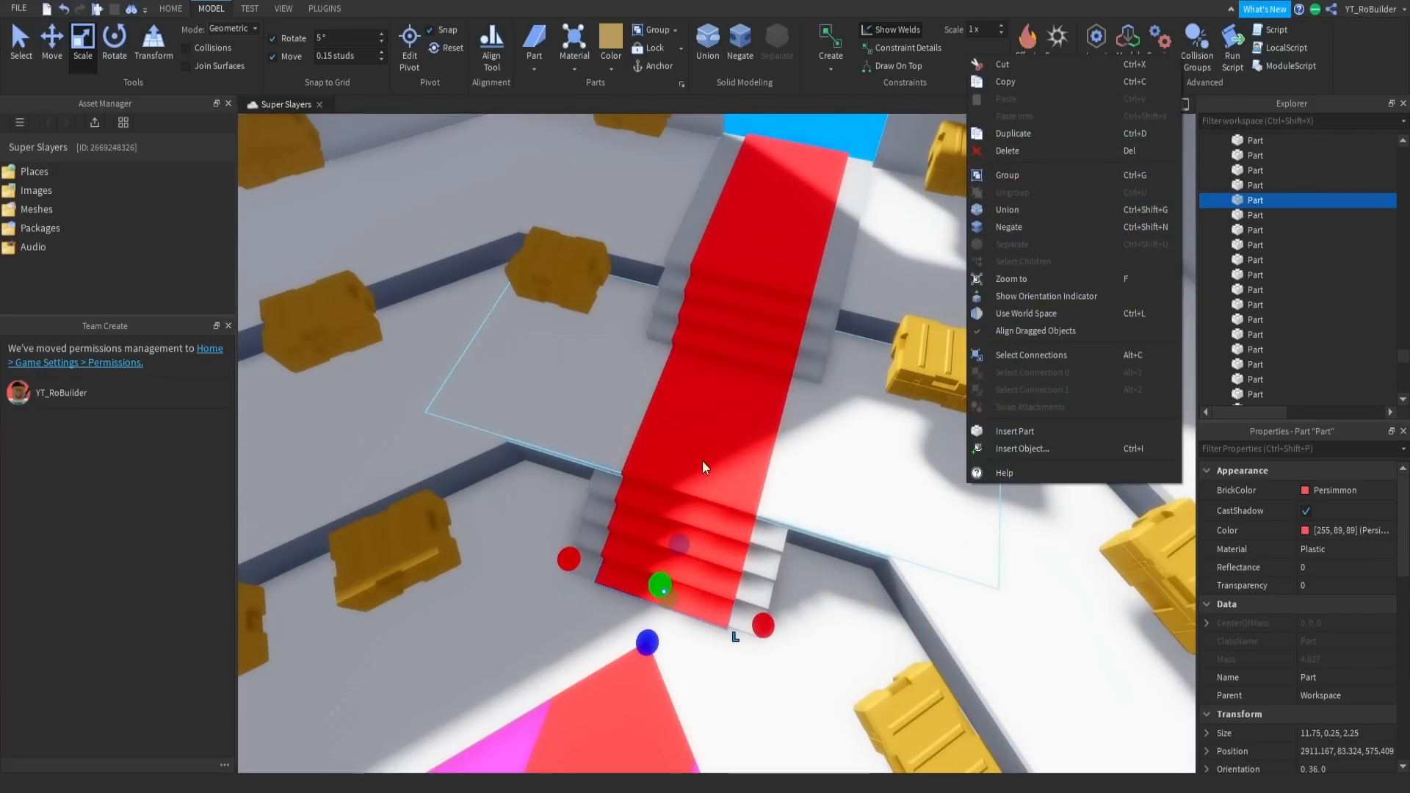
right_drag(825, 517, 824, 517)
scroll(825, 517, up, 5)
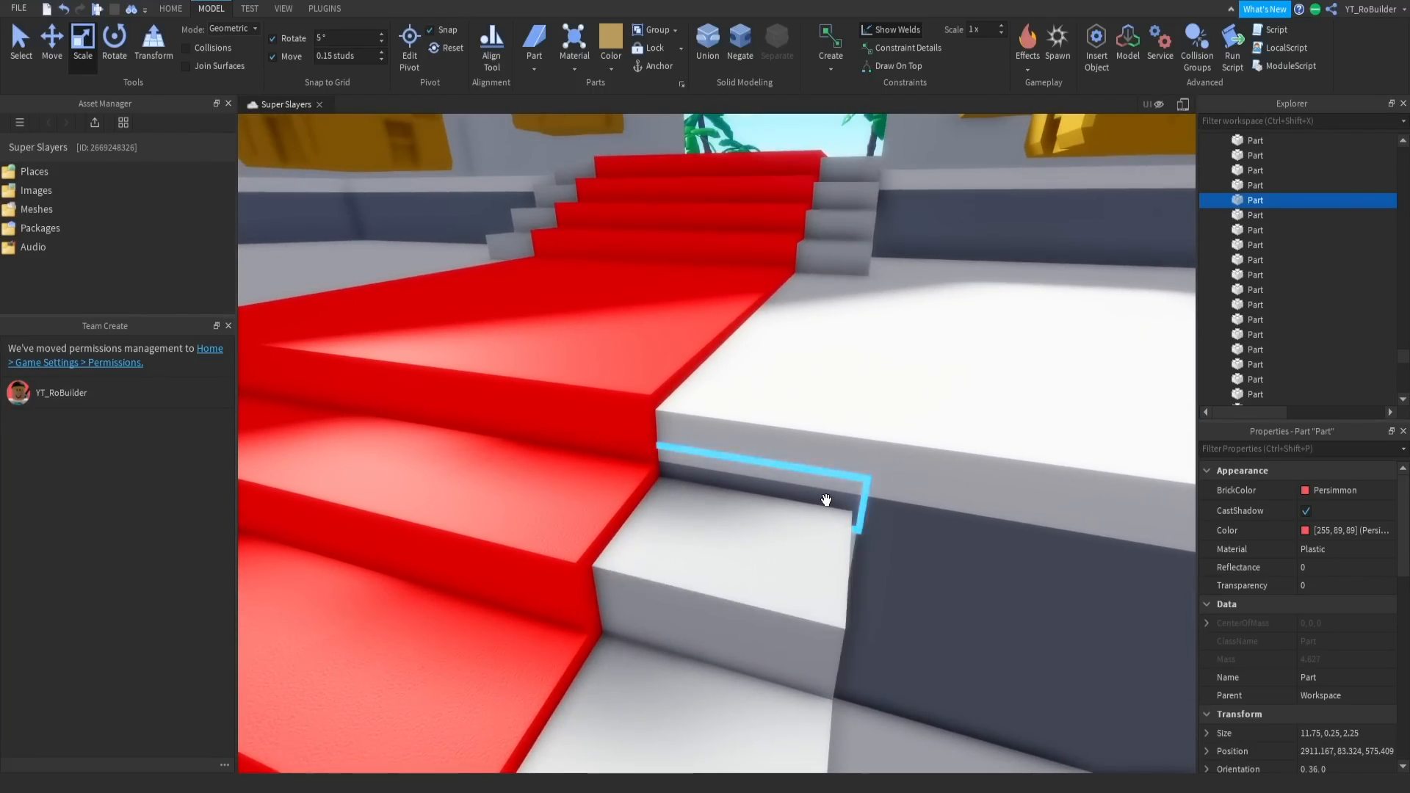
click(826, 500)
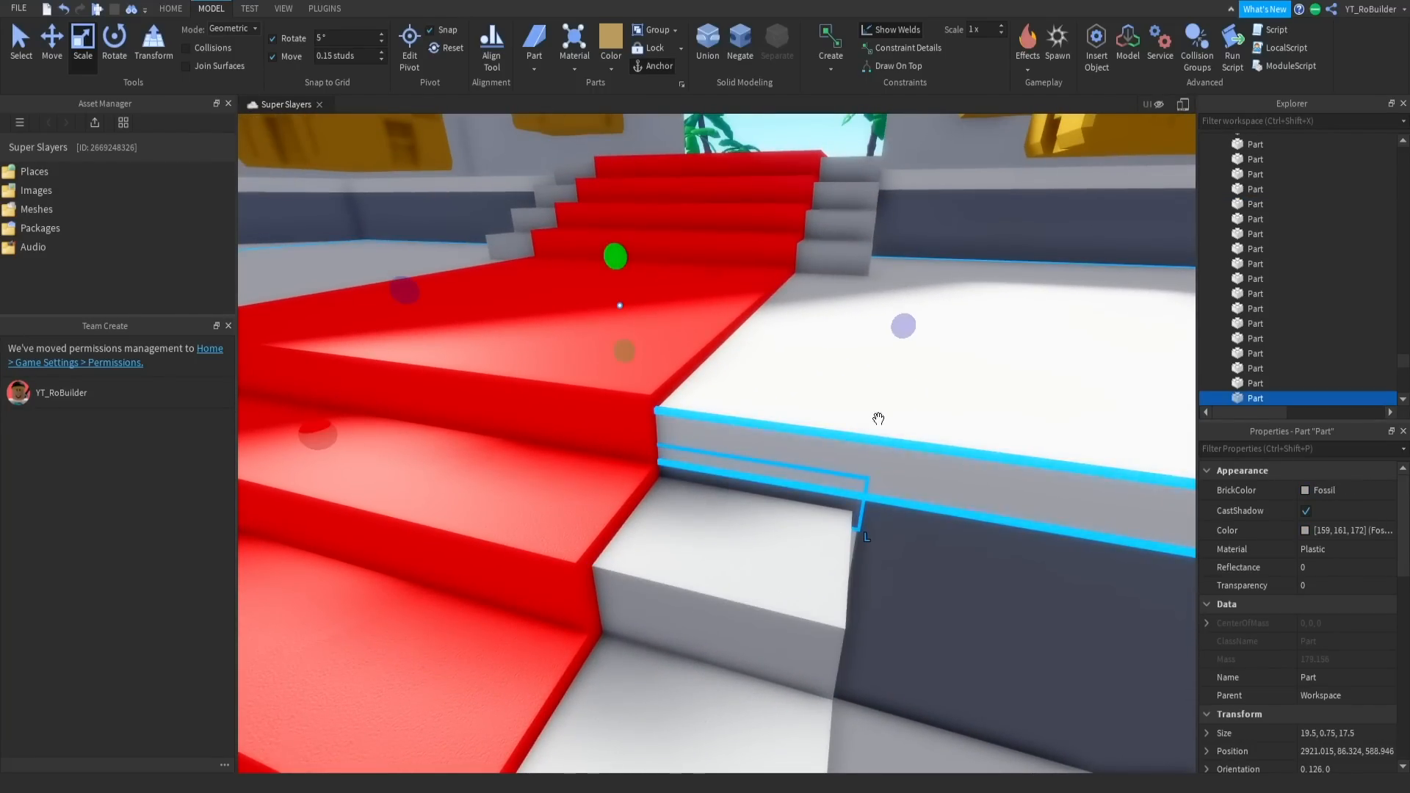
scroll(821, 482, up, 4)
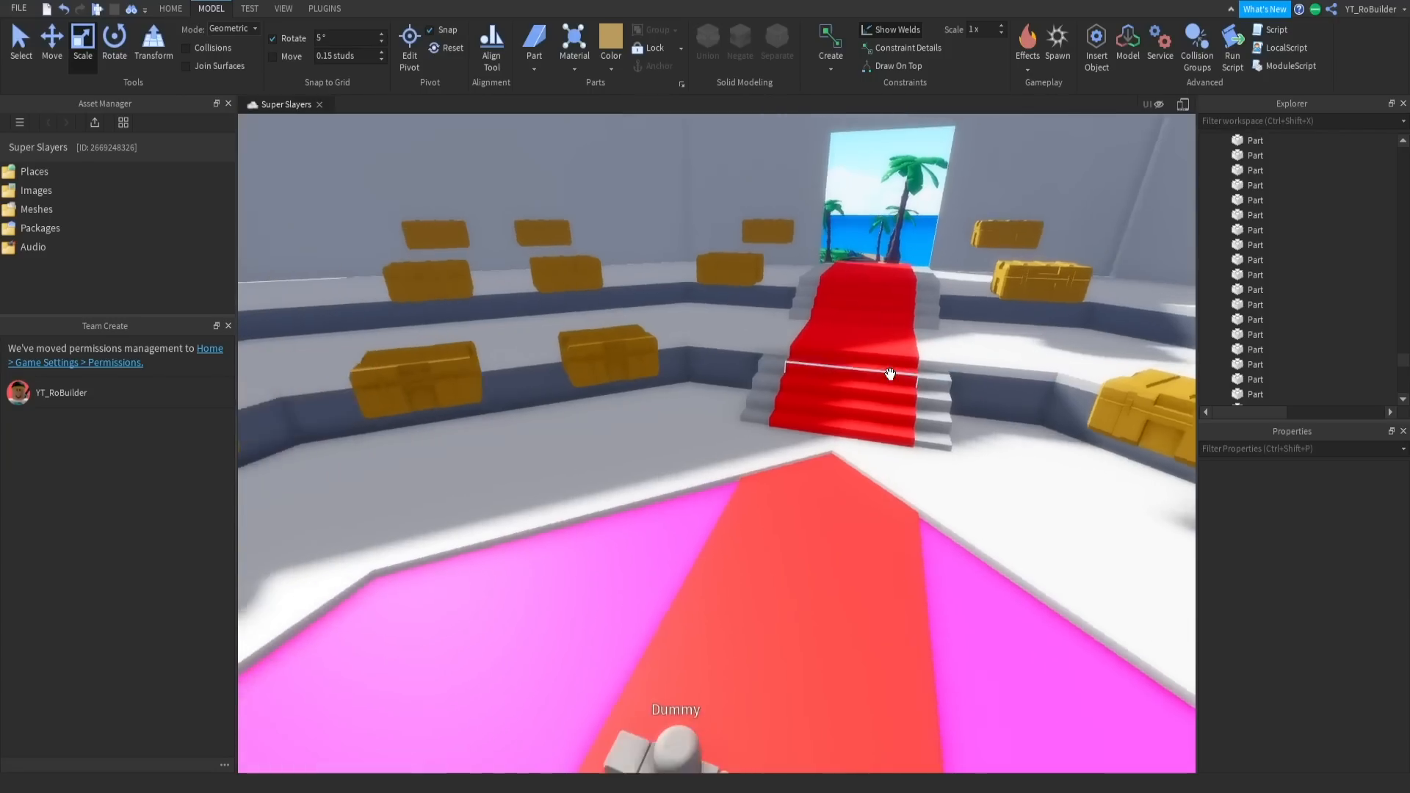
Look over the whole tiered crate area, its crate rows and the carpeted stairs from the dock side.
scroll(892, 374, down, 5)
right_drag(786, 345, 795, 334)
scroll(783, 343, up, 4)
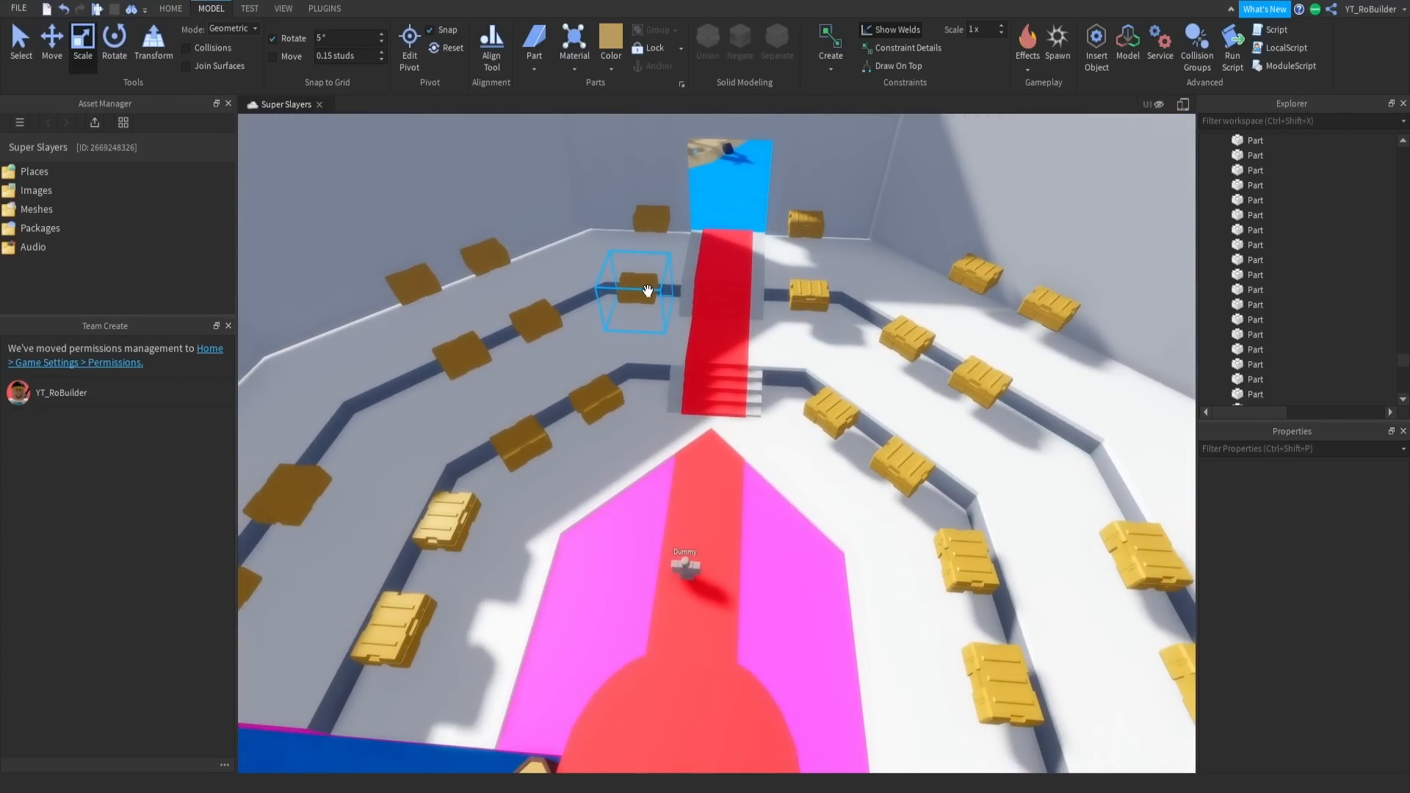
scroll(777, 332, down, 3)
click(767, 334)
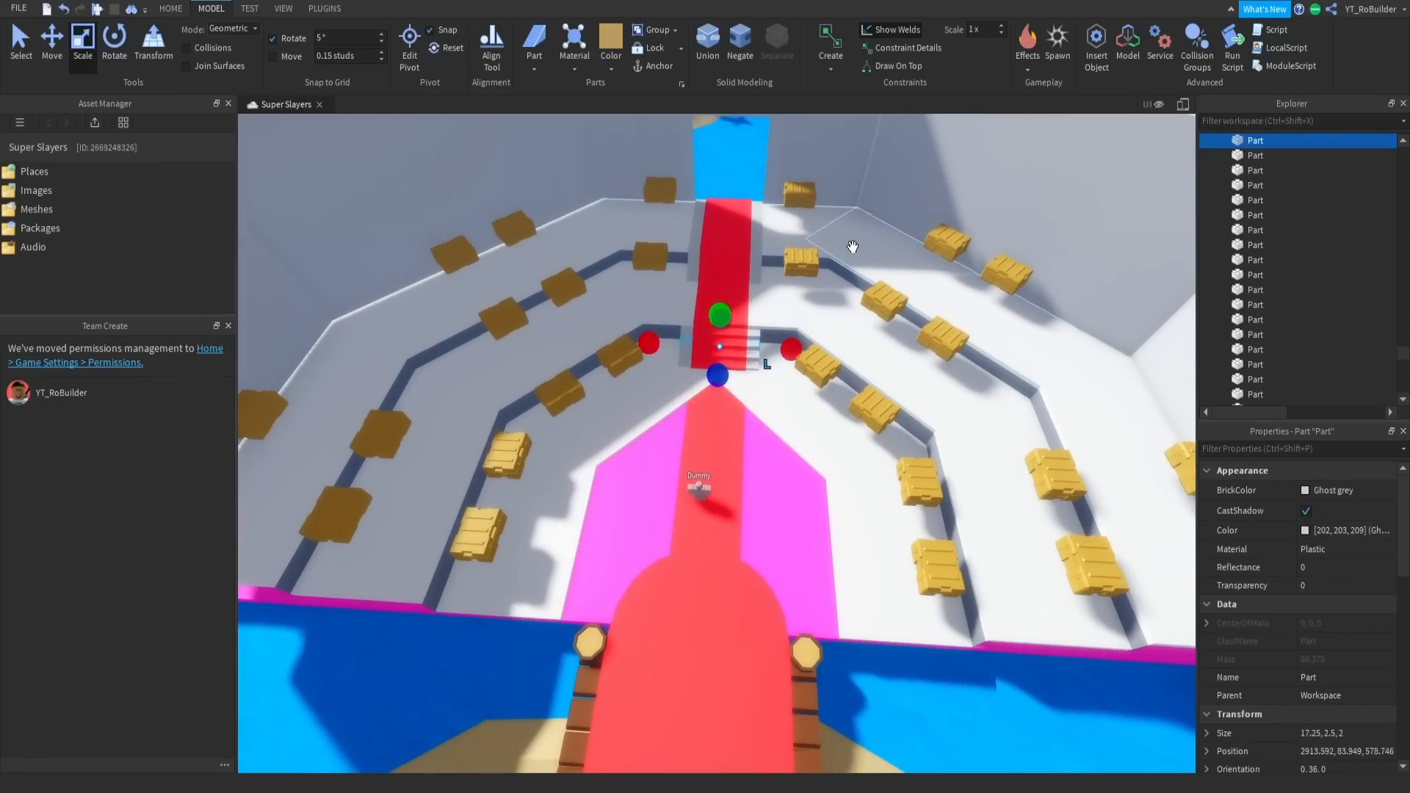
right_drag(863, 217, 867, 218)
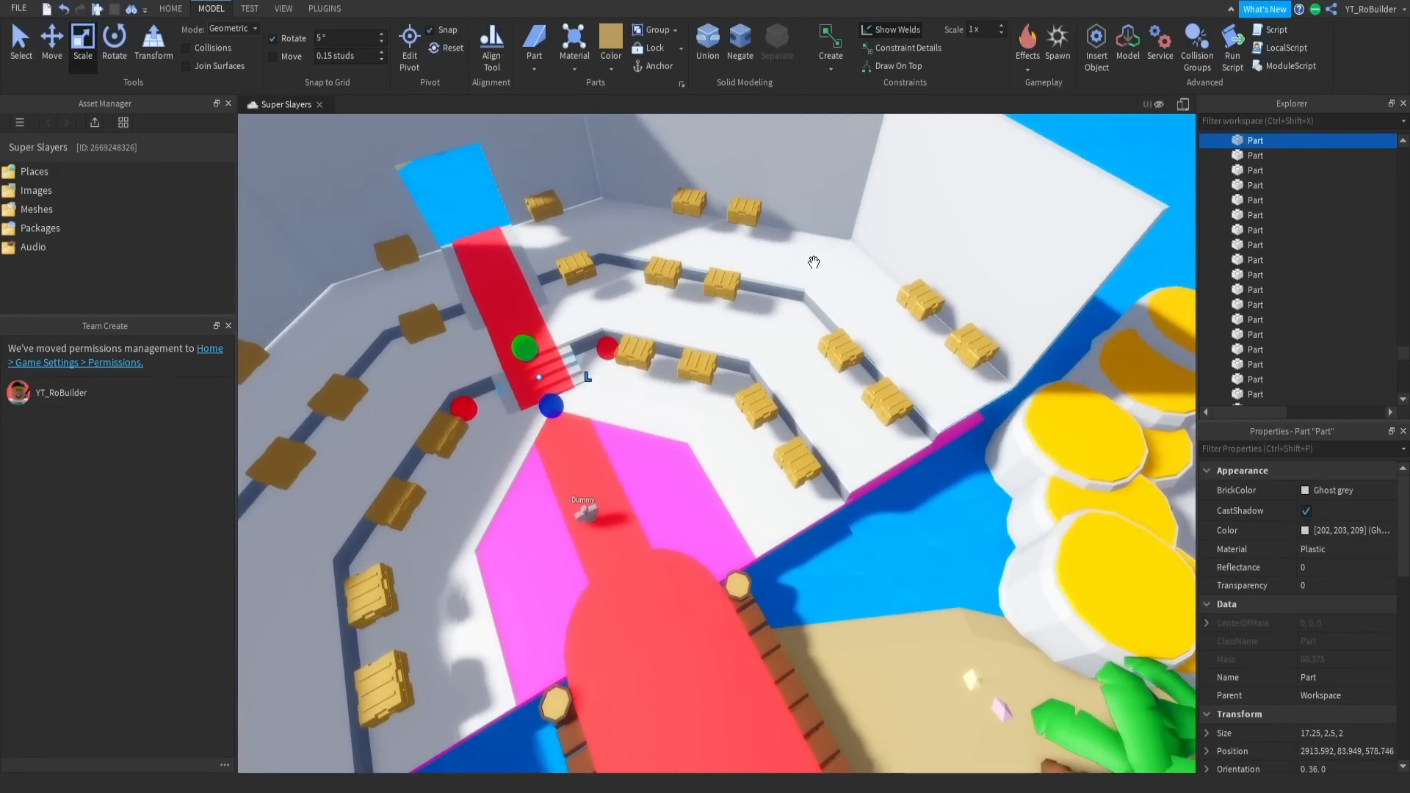
right_drag(886, 314, 885, 317)
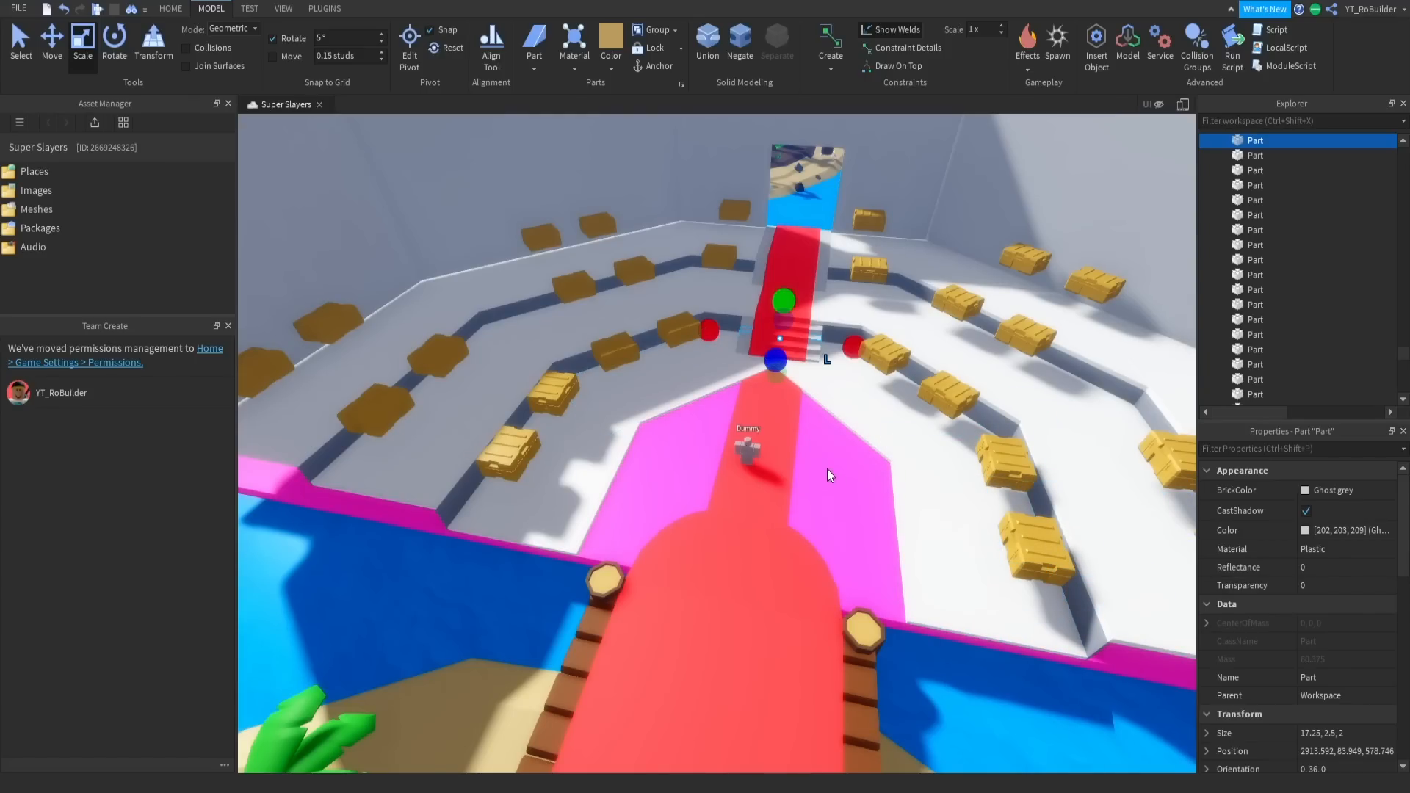
scroll(797, 456, down, 5)
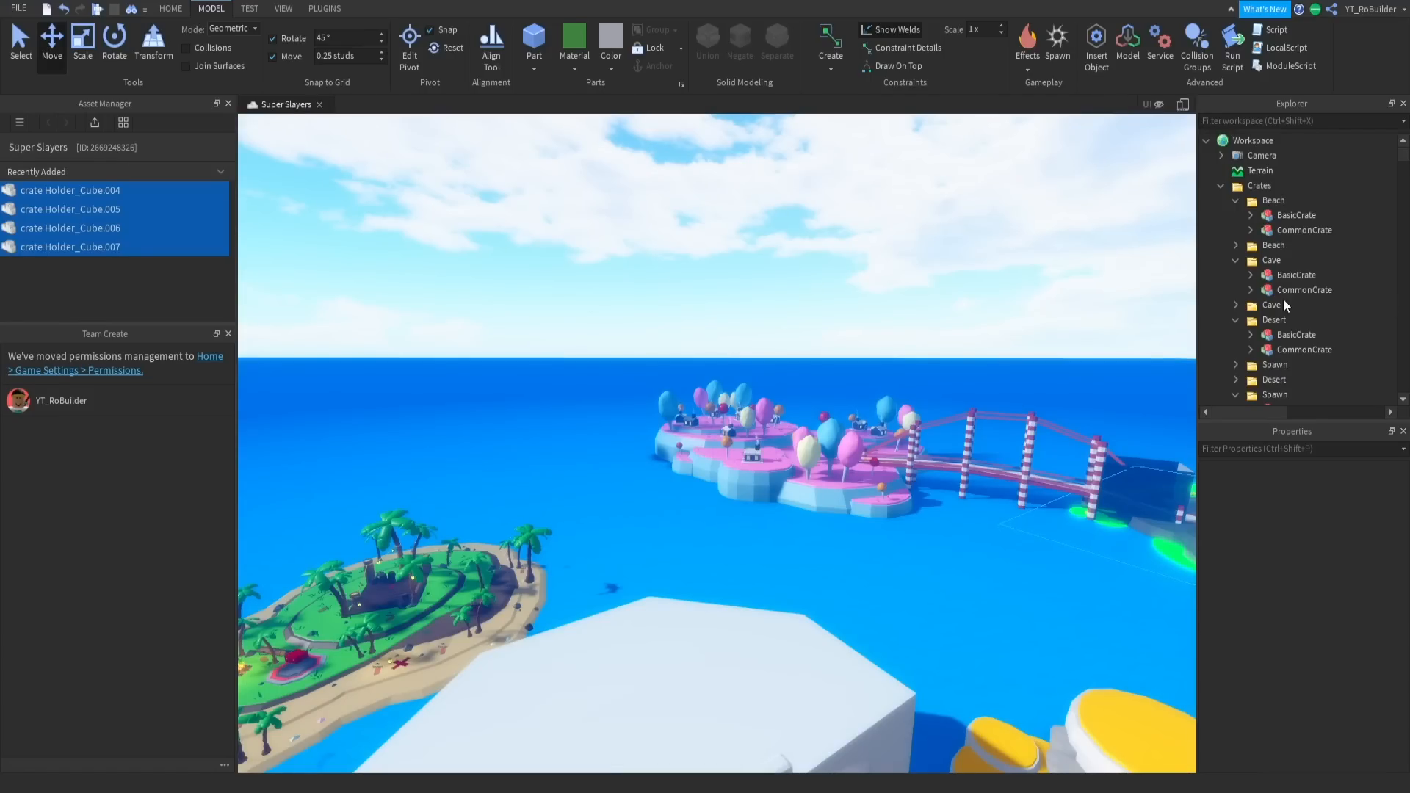
Examine the existing treasure chest and the red-ringed crate stand in the other map areas.
right_drag(732, 245, 729, 239)
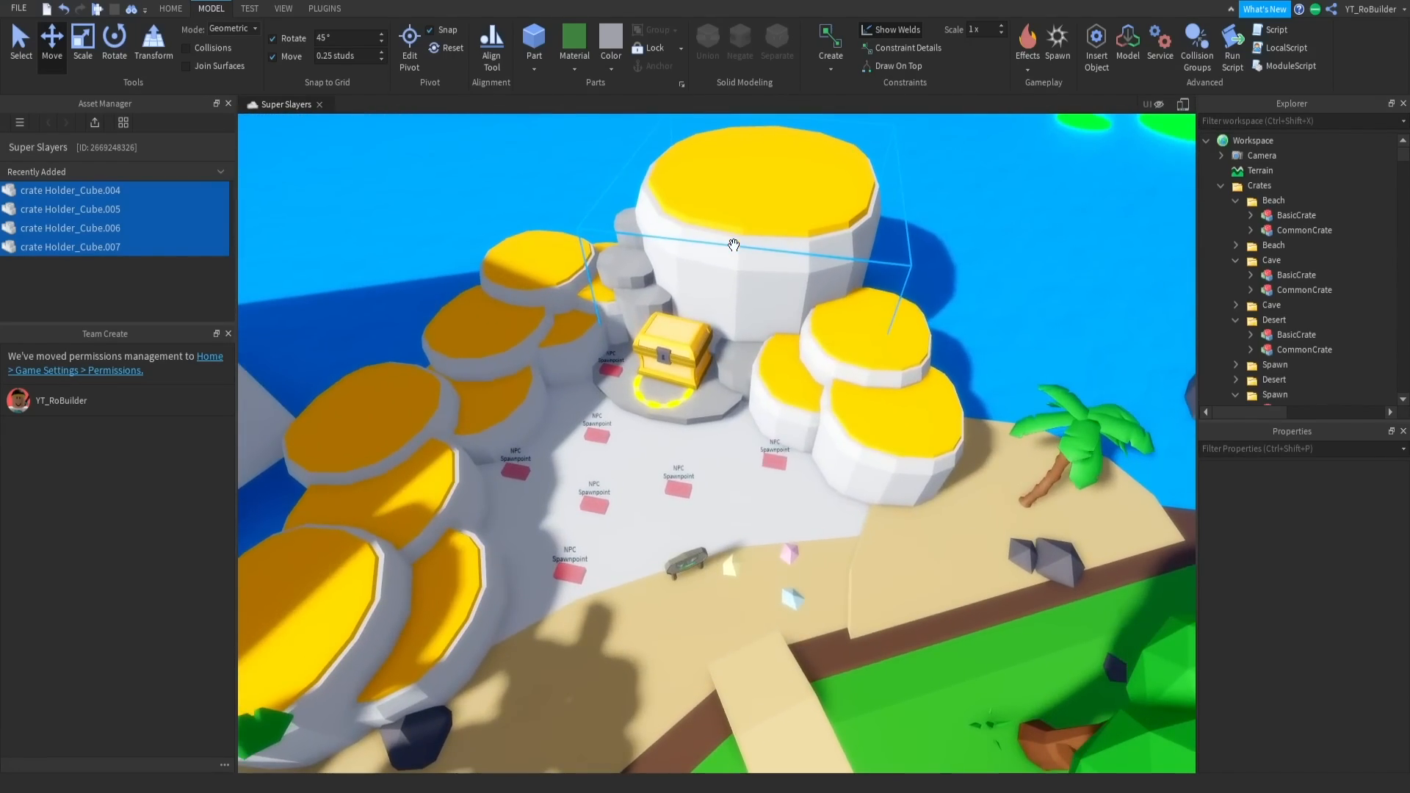
right_click(734, 247)
click(962, 250)
right_drag(859, 366, 859, 365)
key(w)
key(w)
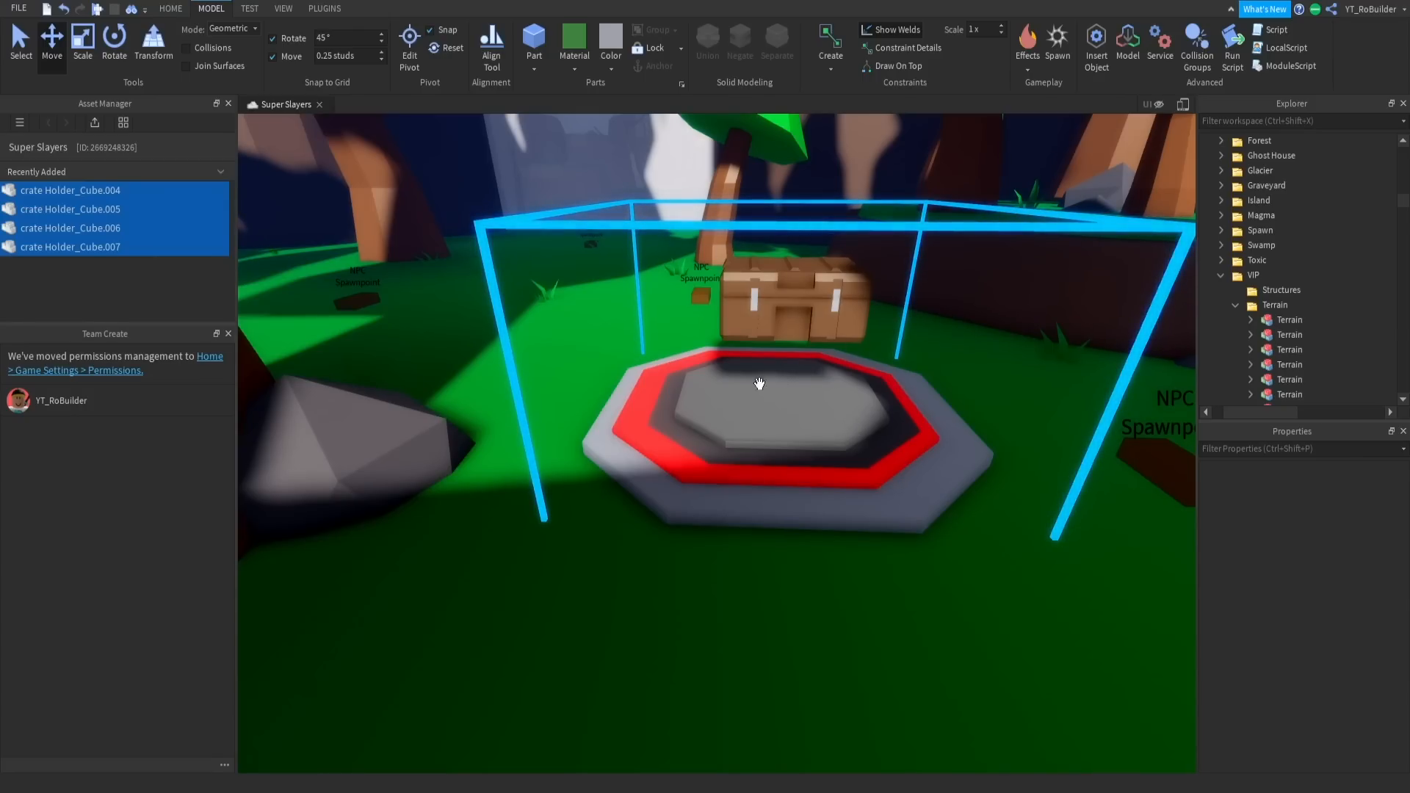
right_drag(882, 399, 826, 396)
key(w)
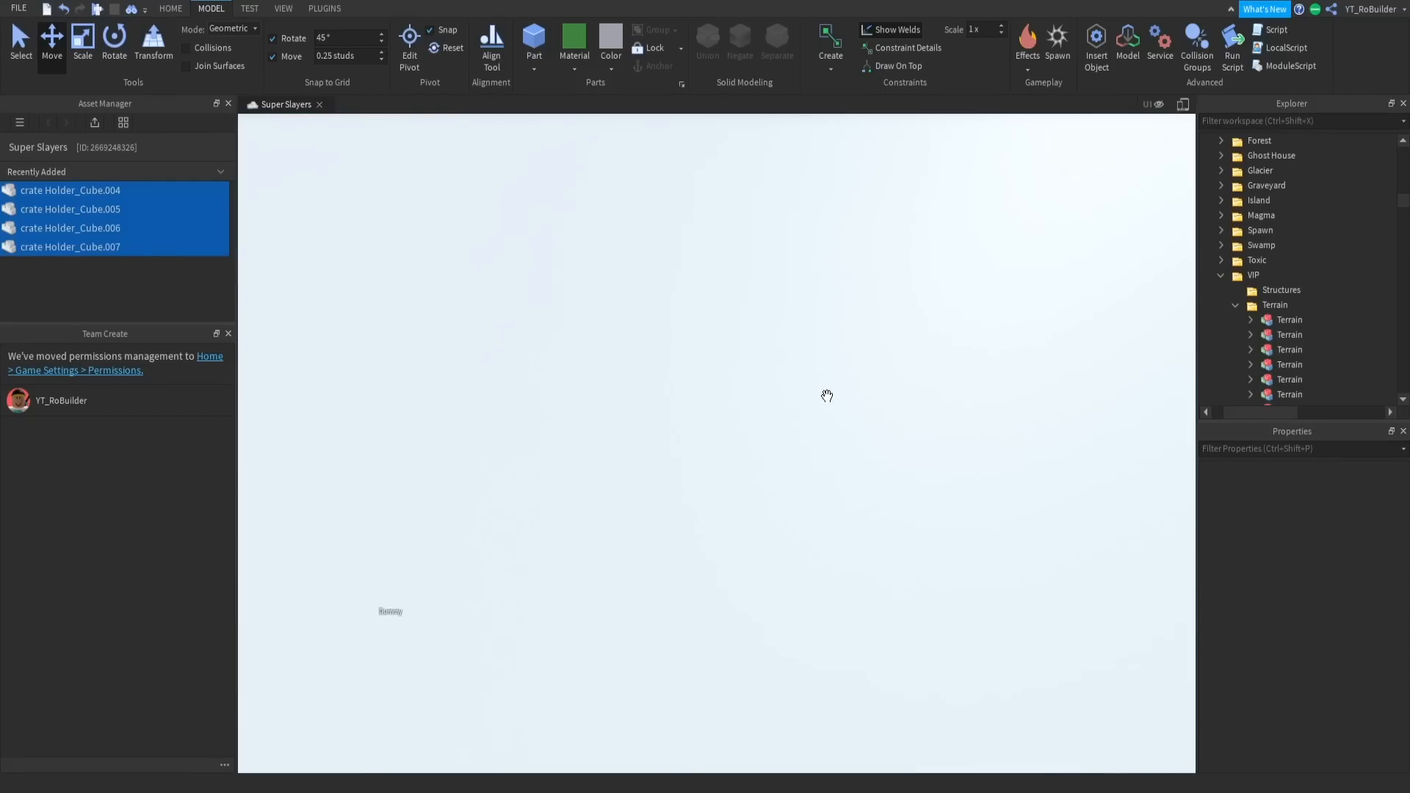
Move the duplicated yellow and blue Desert crates back onto the second tier, behind the matching first-row pair.
scroll(826, 396, up, 2)
click(828, 345)
ctrl+click(912, 442)
drag(787, 441, 844, 315)
key(d)
right_drag(948, 235, 952, 241)
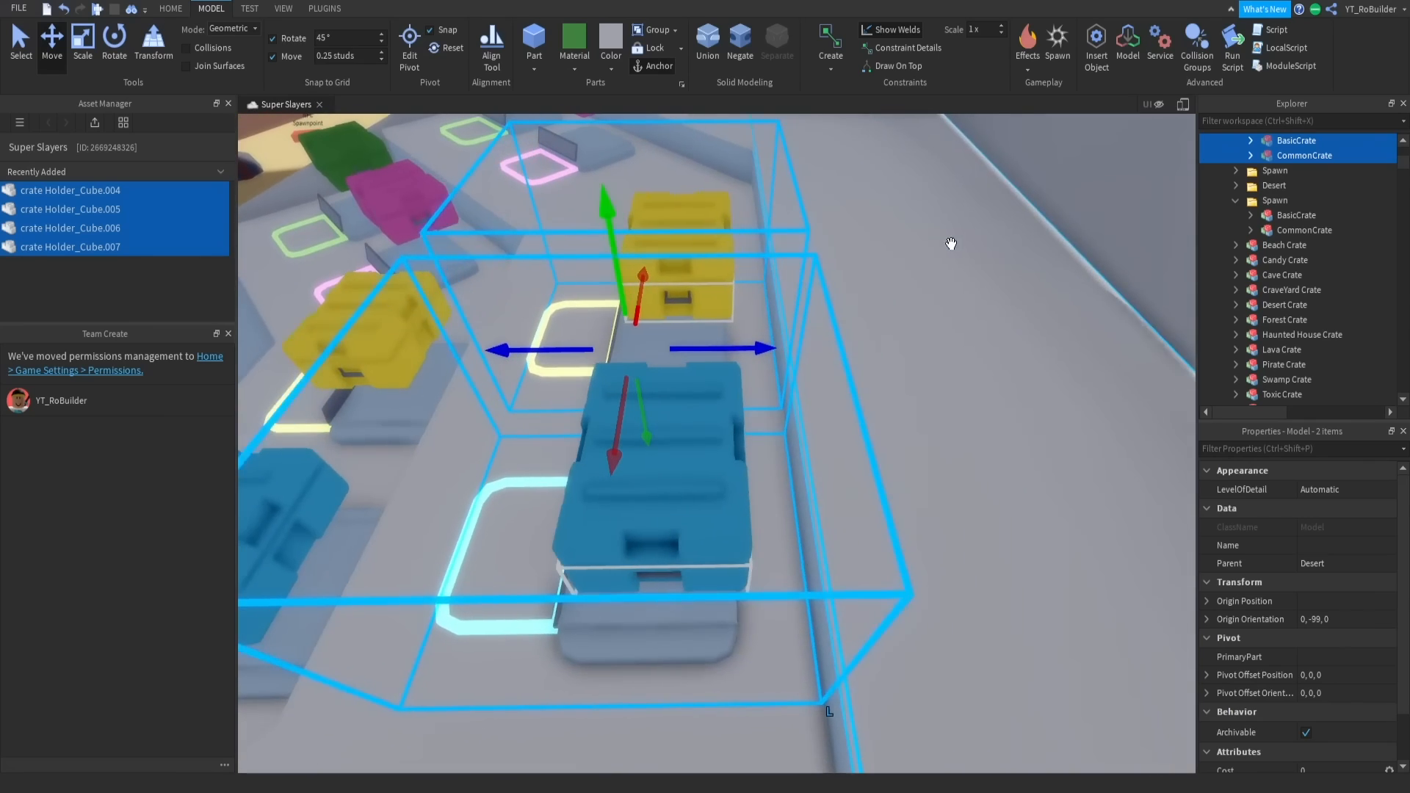
drag(761, 348, 796, 353)
mouse_move(796, 352)
right_down()
mouse_move(823, 357)
mouse_move(818, 328)
mouse_move(813, 358)
right_up()
key(w)
key(w)
key(w)
key(s)
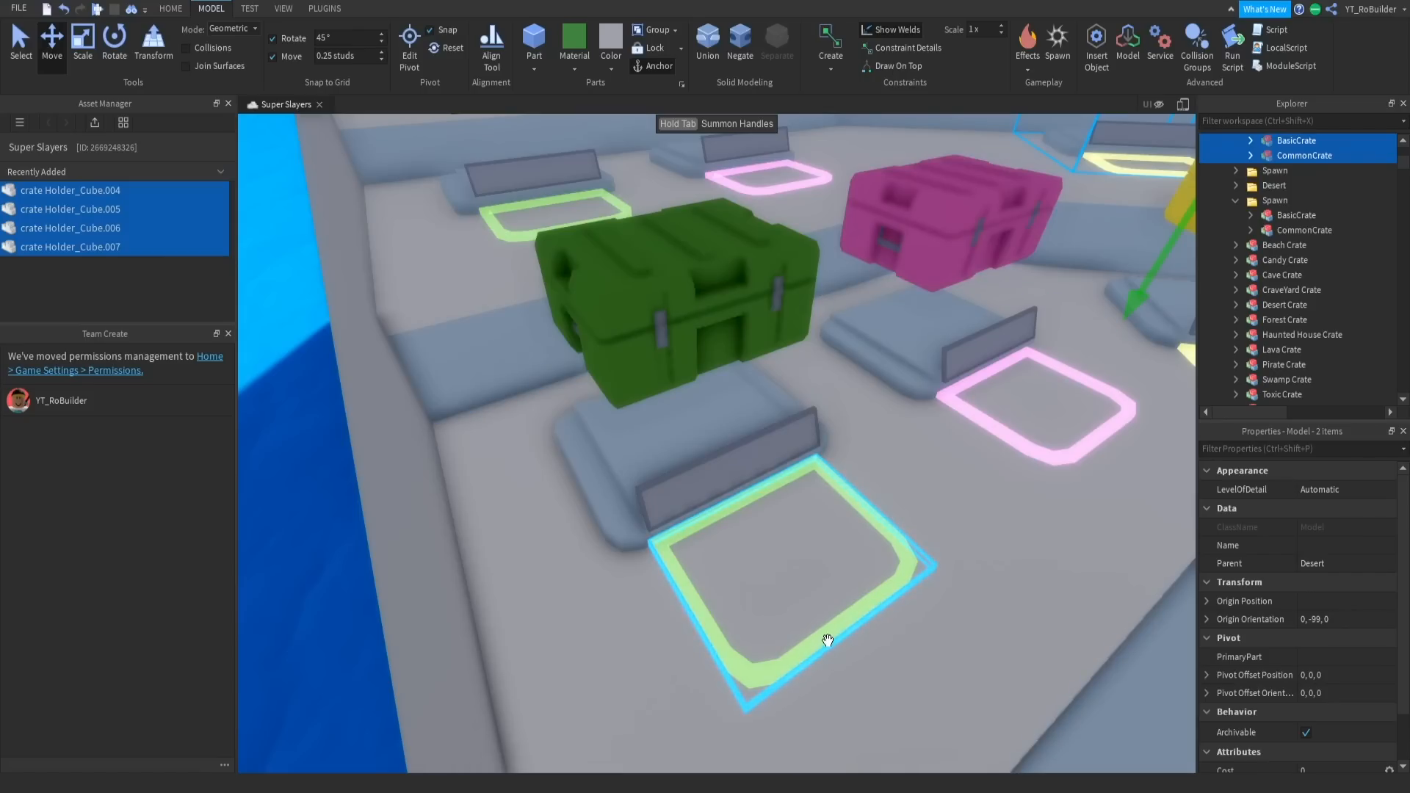
Move the duplicated cyan and magenta Cave crates onto the second tier, behind their first-row pair.
key(s)
right_drag(815, 444, 815, 444)
key(w)
click(715, 365)
ctrl+click(955, 426)
right_drag(945, 389, 945, 390)
key(d)
key(s)
key(d)
drag(713, 377, 730, 341)
key(s)
right_drag(740, 364, 761, 377)
Place the duplicated brown and blue Beach crates on the second tier, behind their first-row pair.
click(780, 525)
ctrl+click(892, 342)
key(s)
key(s)
Collapse the expanded Beach, Cave, Desert and Spawn crate folders in the workspace hierarchy.
scroll(1313, 213, up, 2)
click(1234, 200)
click(1234, 229)
click(1234, 260)
click(1234, 304)
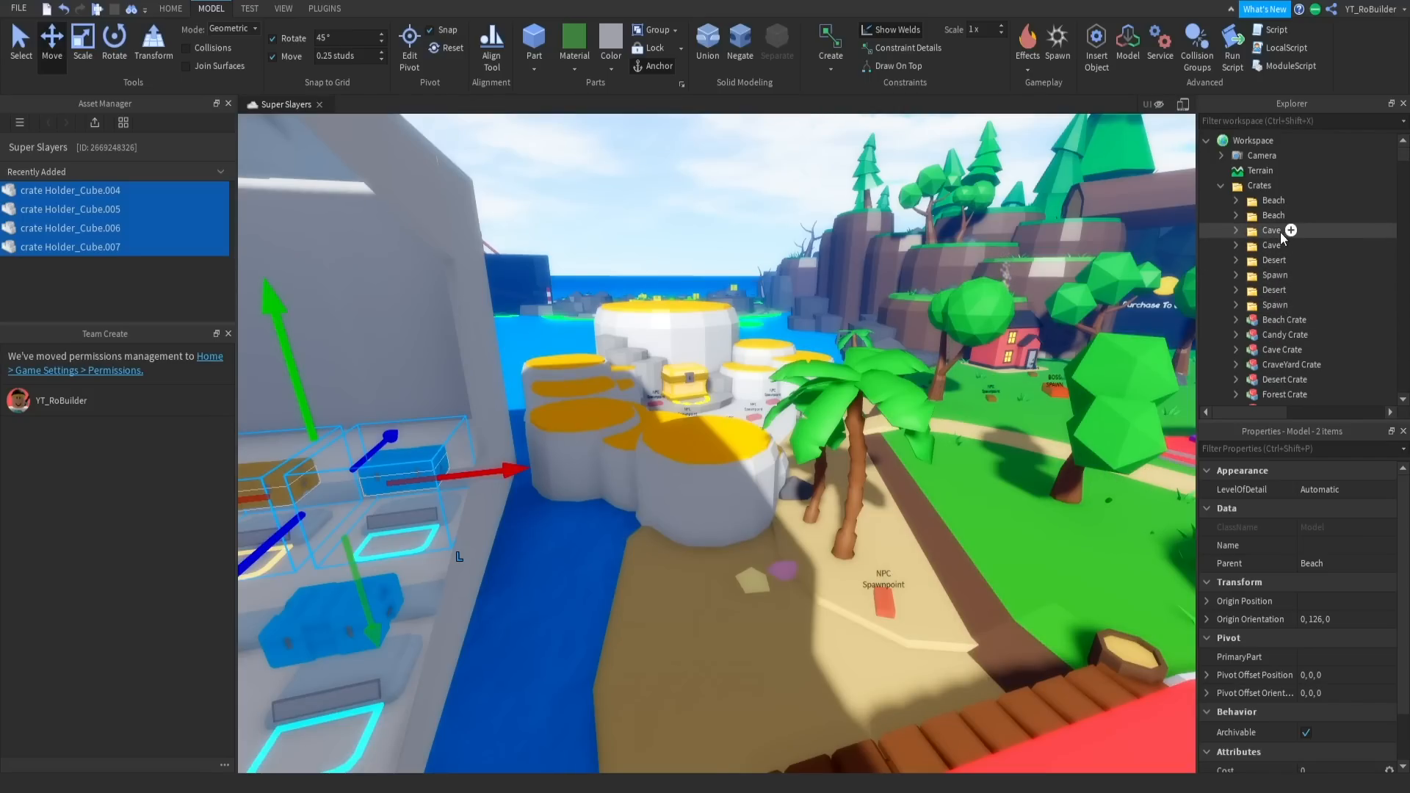
Look over both crate rows and the carpeted stairs from the dock, from a distance and from inside the building.
right_drag(895, 333, 893, 333)
key(s)
click(896, 333)
key(w)
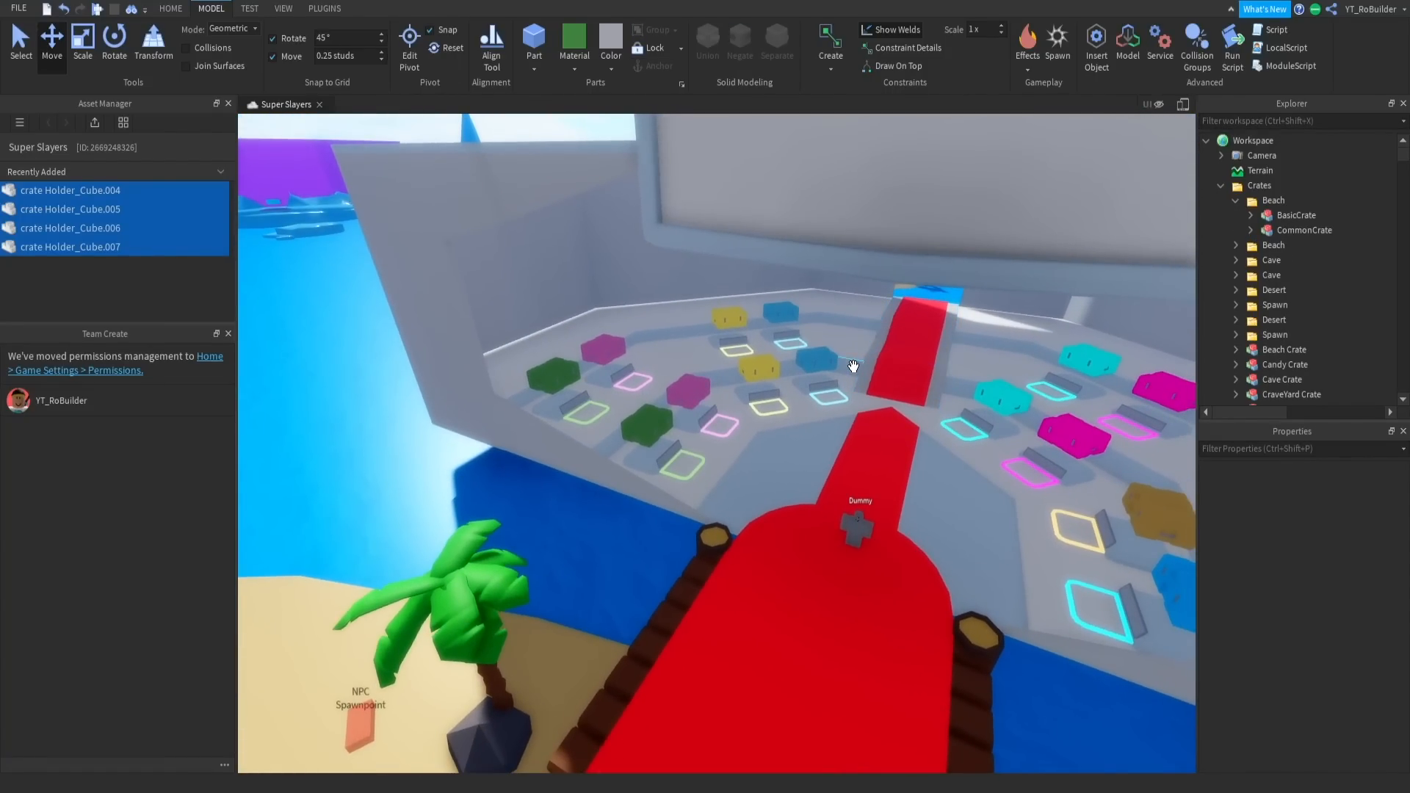
right_drag(872, 367, 878, 376)
scroll(875, 368, down, 5)
scroll(867, 376, up, 2)
right_drag(878, 375, 834, 368)
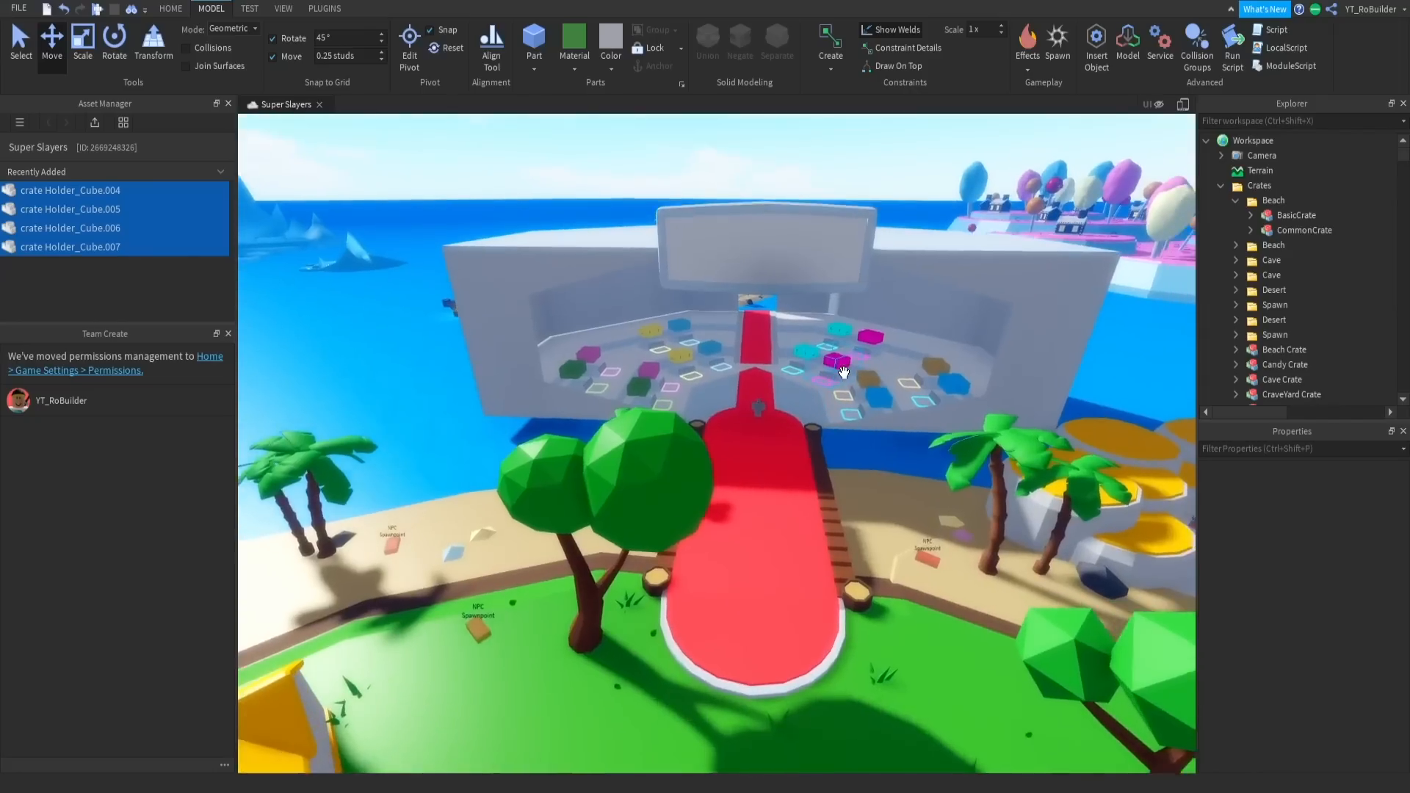
key(w)
right_drag(844, 372, 829, 351)
key(w)
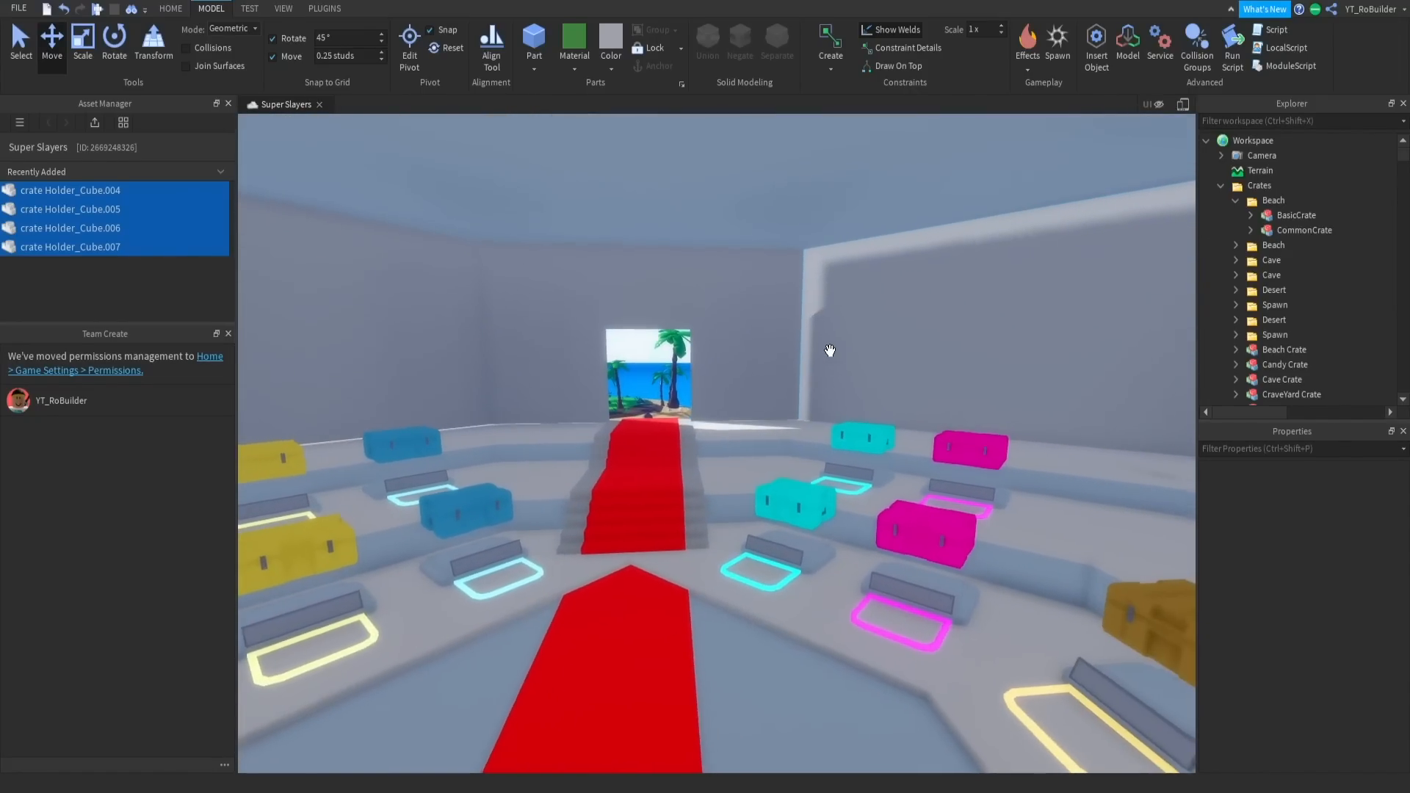
Duplicate the second-tier Beach, Cave, Desert and Spawn crate folders together.
right_drag(902, 415, 919, 409)
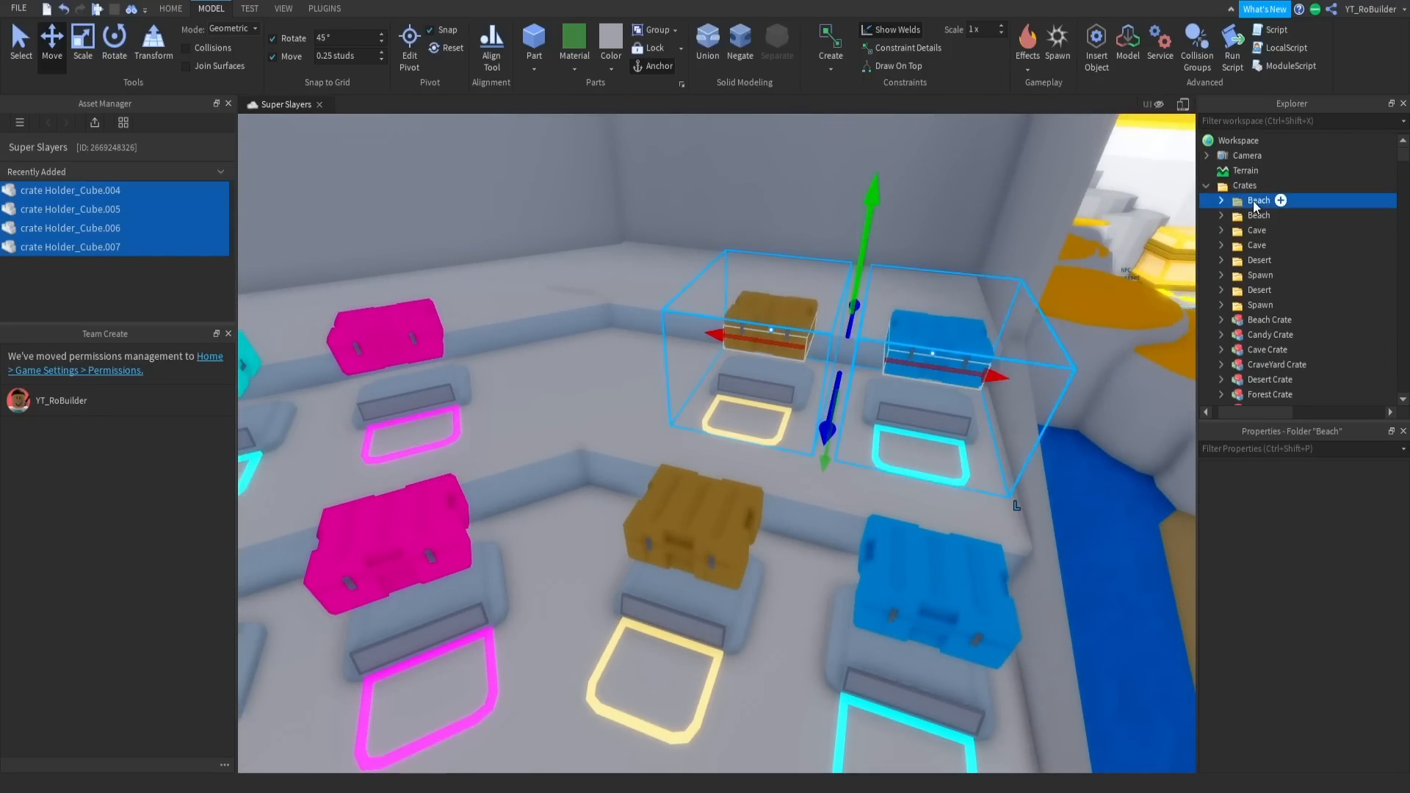
ctrl+click(1251, 225)
ctrl+click(1257, 260)
ctrl+click(1259, 304)
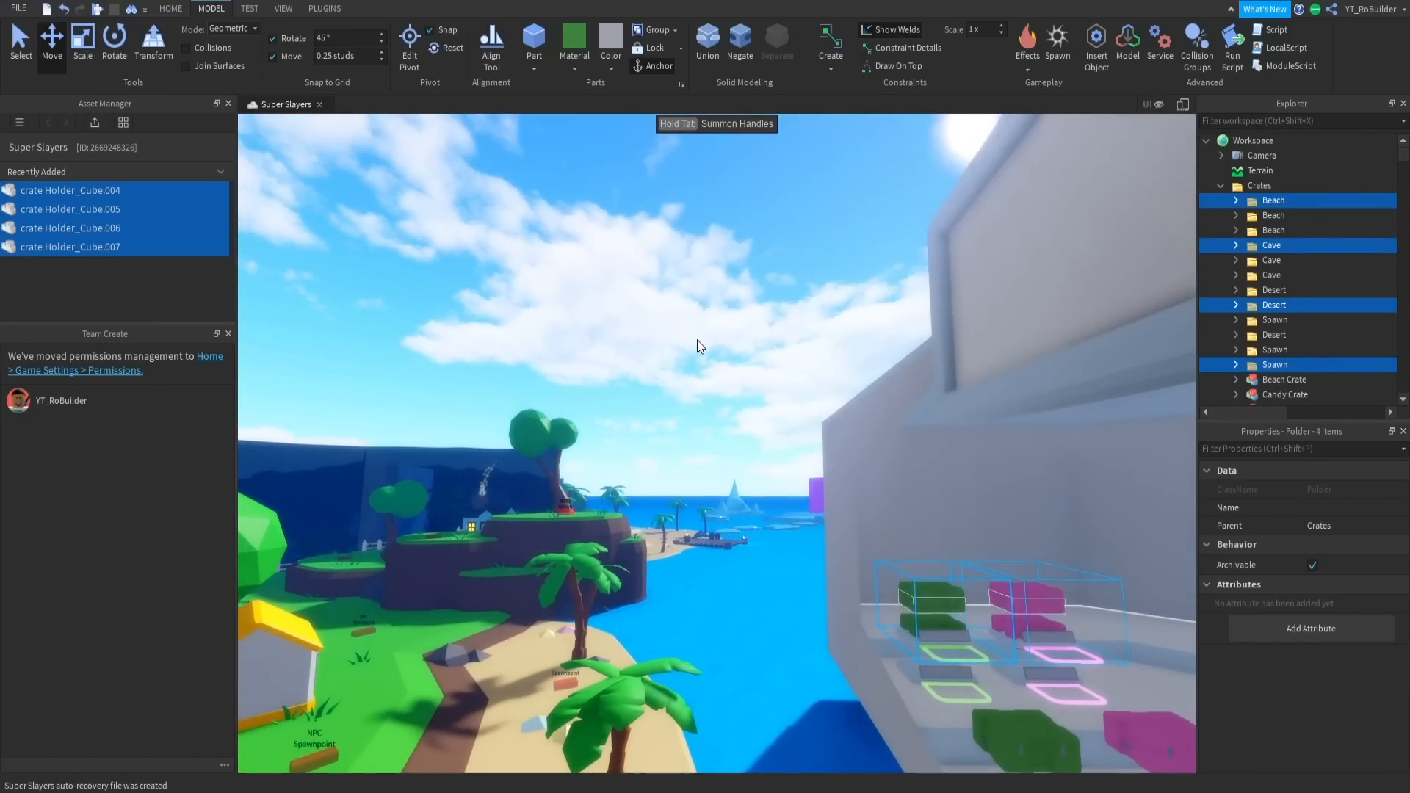
Move the newly duplicated green and pink Spawn crates back and align them on the third tier.
click(693, 339)
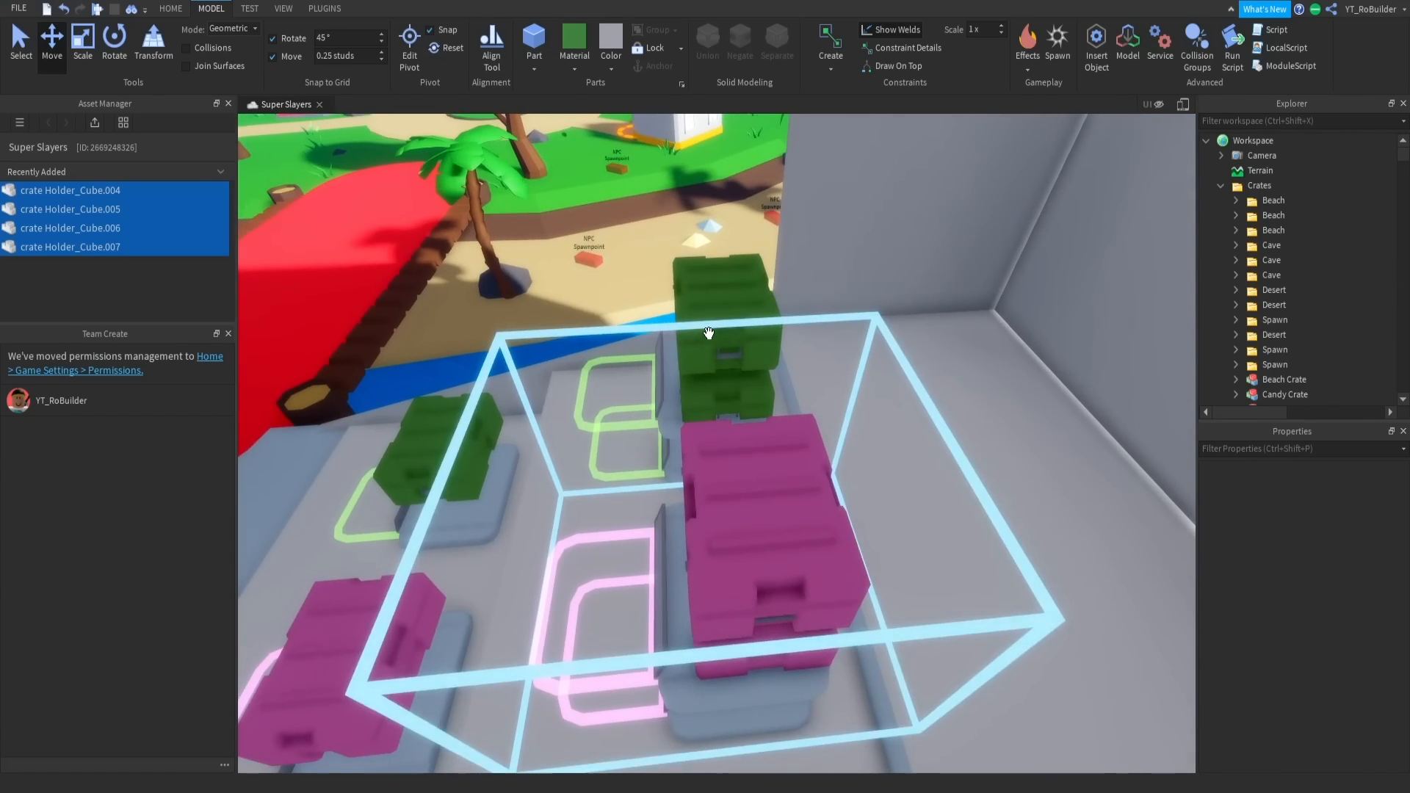
ctrl+click(770, 462)
drag(823, 397, 896, 378)
right_drag(837, 399, 821, 414)
drag(829, 339, 828, 370)
right_drag(859, 413, 859, 414)
drag(829, 422, 835, 419)
right_drag(862, 407, 742, 425)
Select the six remaining duplicated crates of the Beach, Cave and Desert sets together.
scroll(865, 402, down, 3)
key(d)
scroll(866, 400, up, 3)
key(d)
key(w)
shift+click(749, 403)
shift+click(808, 404)
shift+click(768, 403)
shift+click(838, 399)
key(w)
key(s)
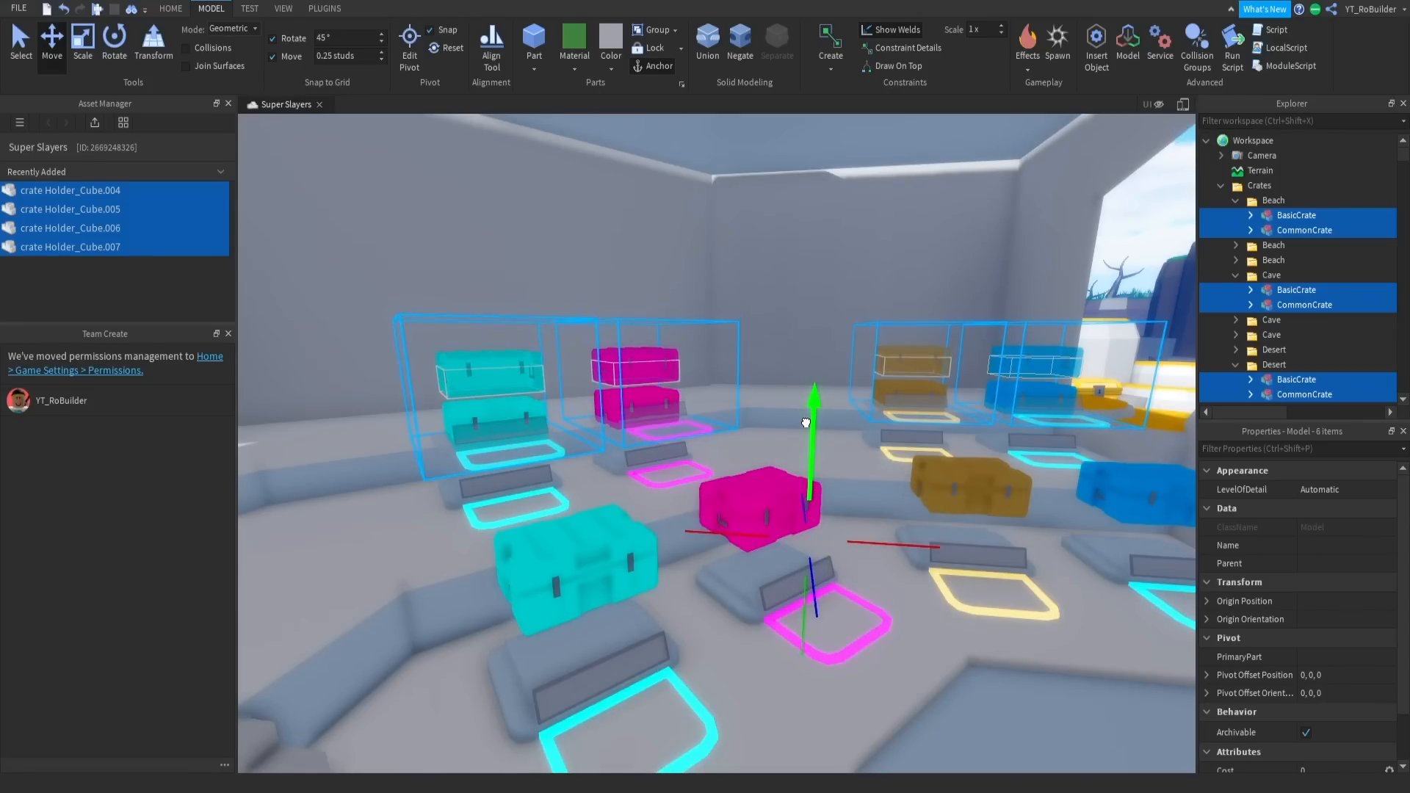
right_drag(803, 433, 797, 367)
key(w)
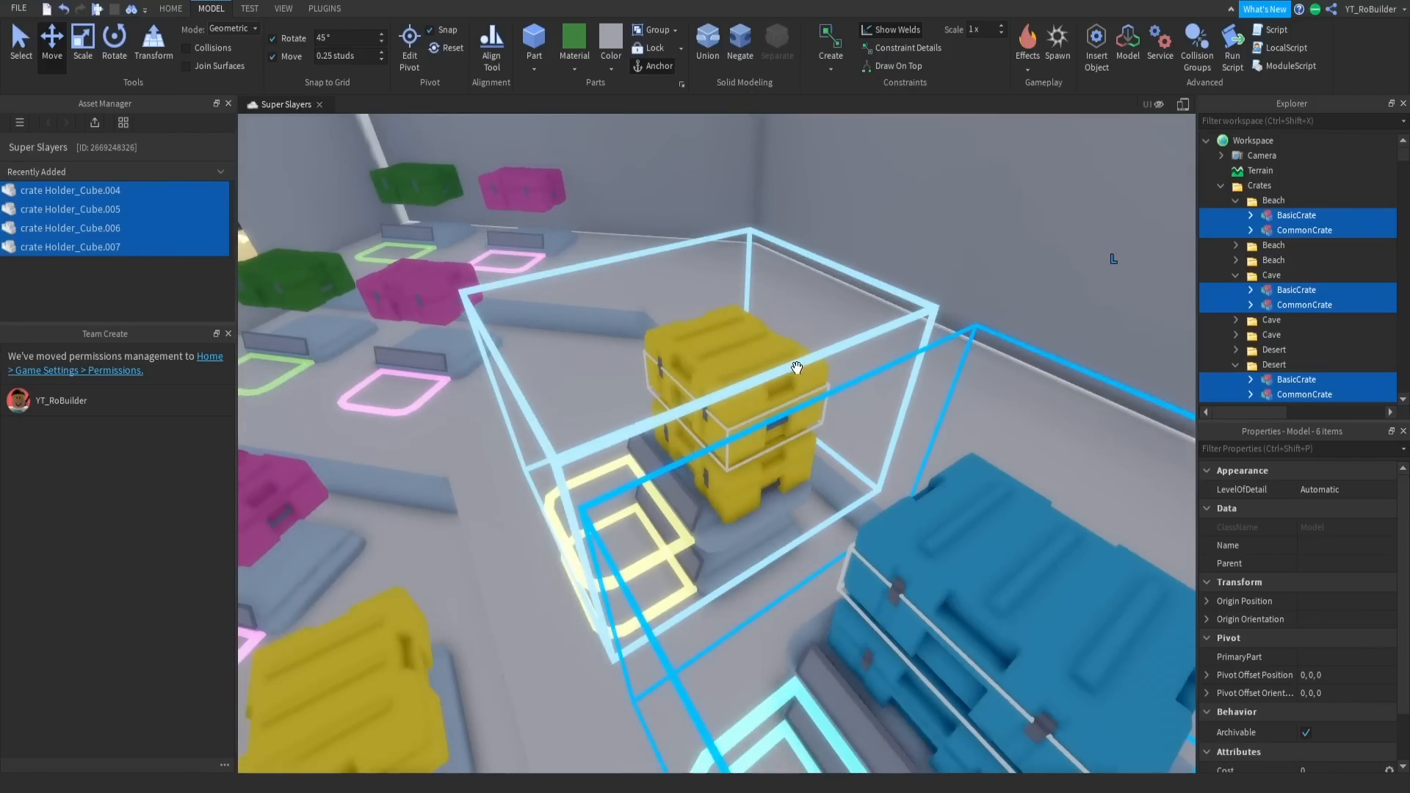
Move the duplicated yellow and blue Desert crates onto the third tier and adjust their position and height.
click(609, 236)
click(733, 329)
shift+click(997, 541)
right_drag(982, 509, 981, 509)
drag(731, 473, 815, 355)
key(d)
right_drag(934, 381, 934, 381)
key(w)
key(a)
drag(895, 354, 897, 364)
key(w)
right_drag(928, 340, 859, 434)
key(e)
key(f)
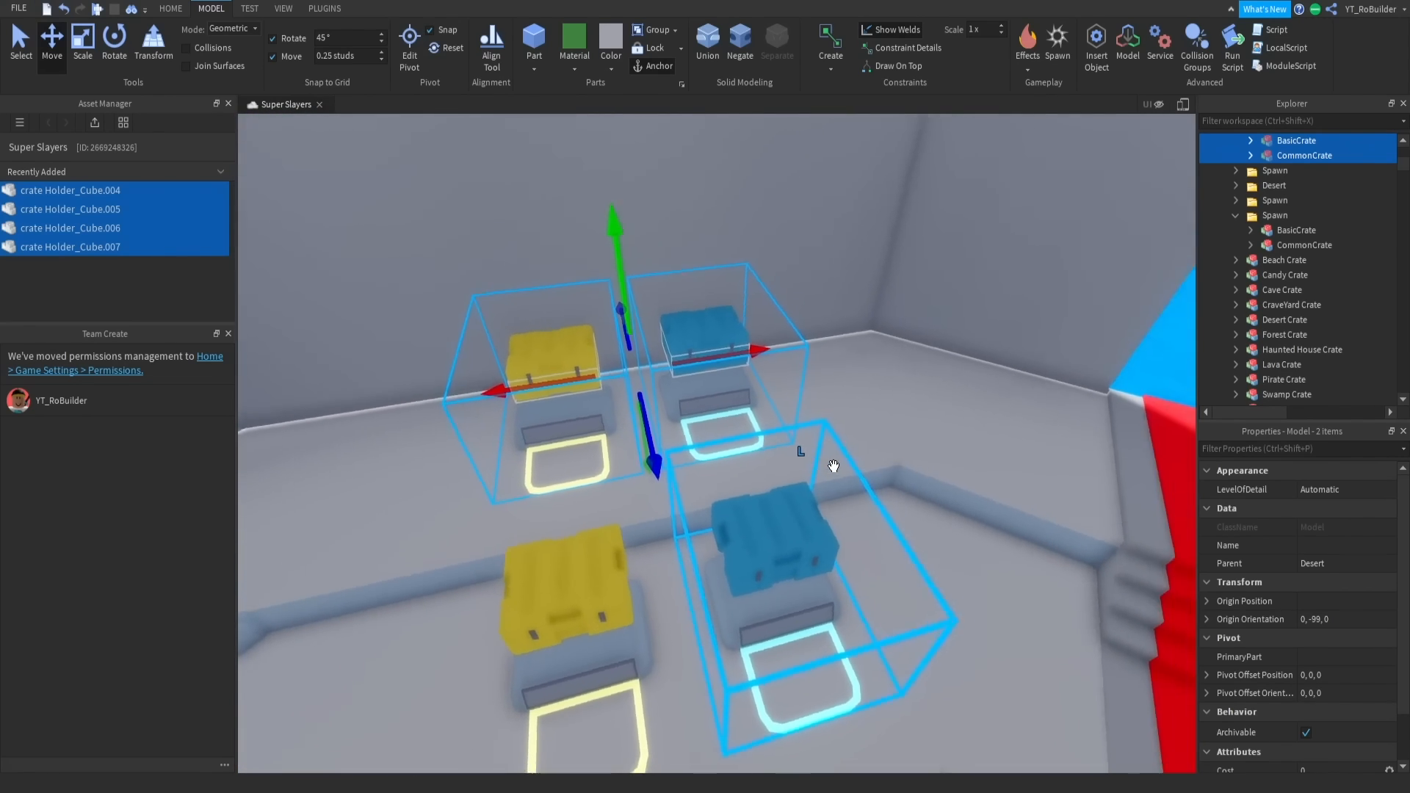
right_drag(833, 465, 799, 401)
Position the duplicated cyan and magenta Cave crates on the third tier and check their height against the floor.
middle_drag(772, 317, 581, 318)
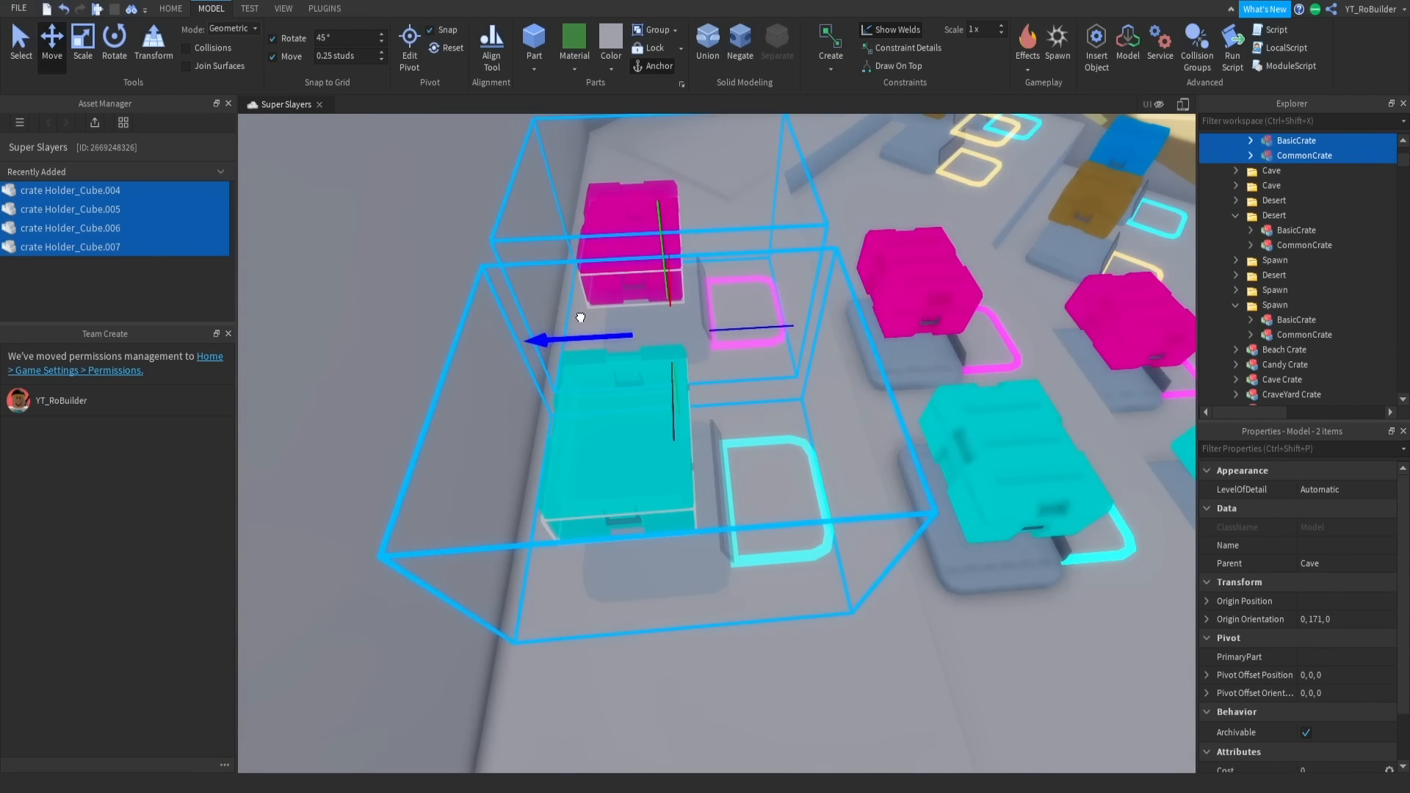
right_drag(687, 378, 742, 365)
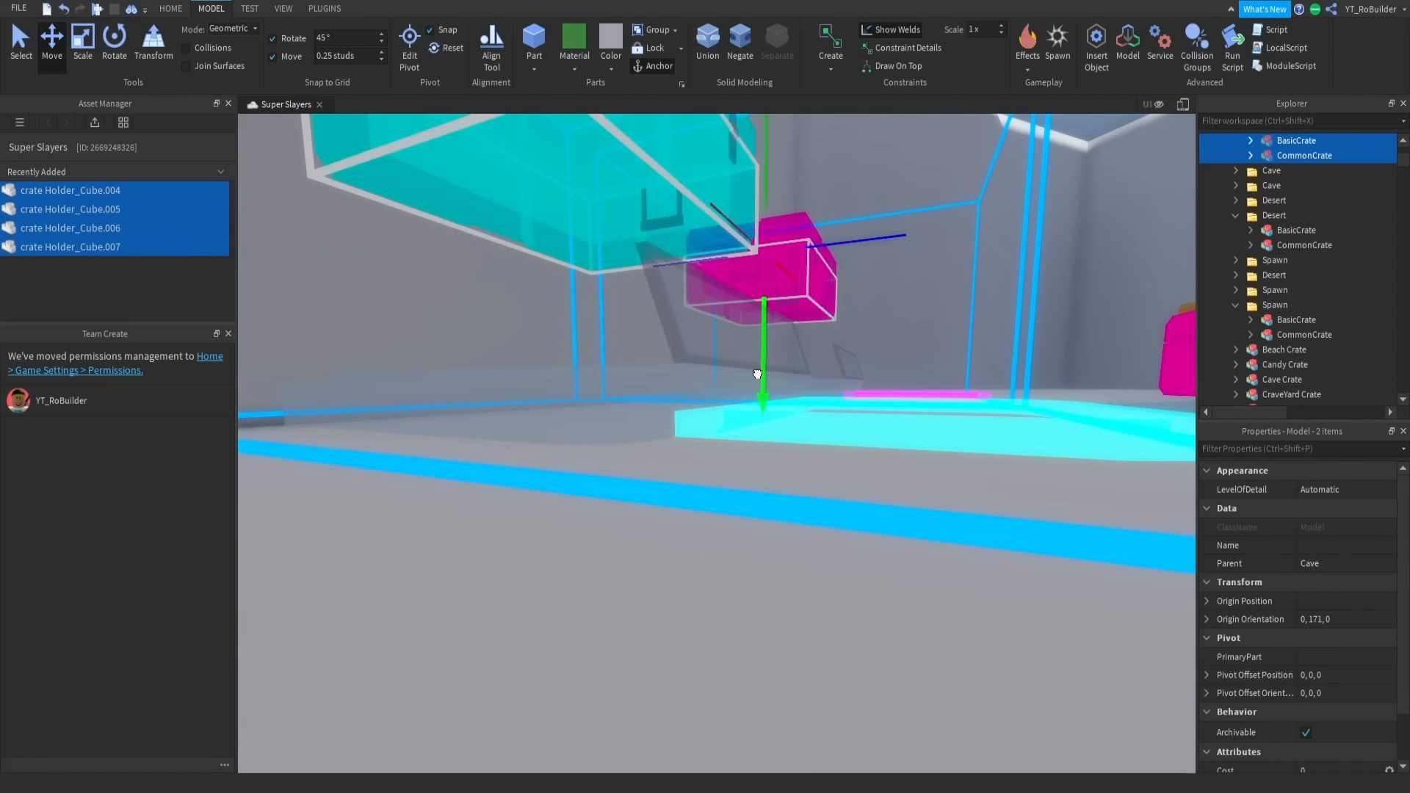
right_drag(879, 403, 878, 399)
Move the duplicated brown and blue Beach crates onto the third tier, behind their second-tier pair.
click(916, 351)
right_drag(616, 321, 812, 372)
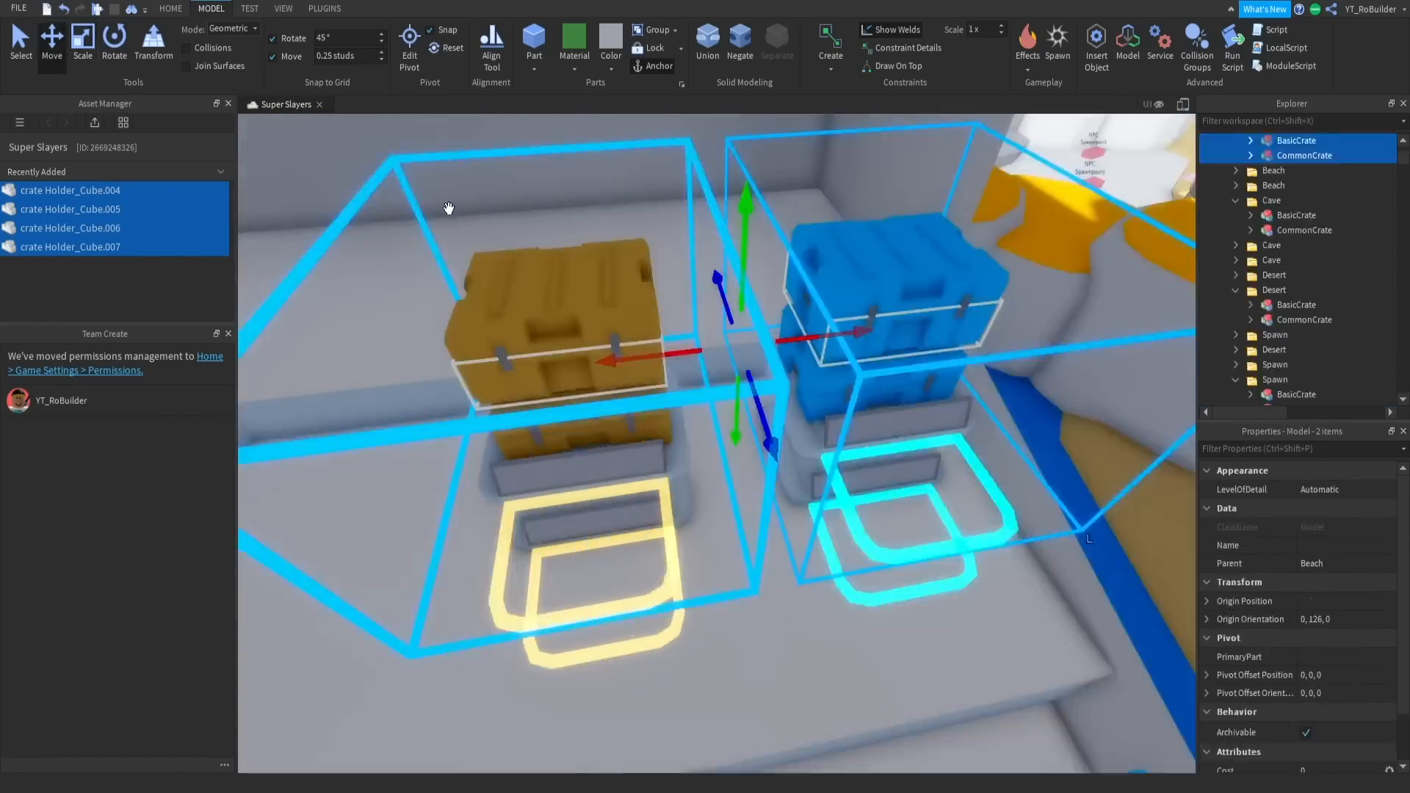
right_drag(446, 211, 500, 231)
drag(500, 231, 504, 267)
right_drag(504, 268, 775, 299)
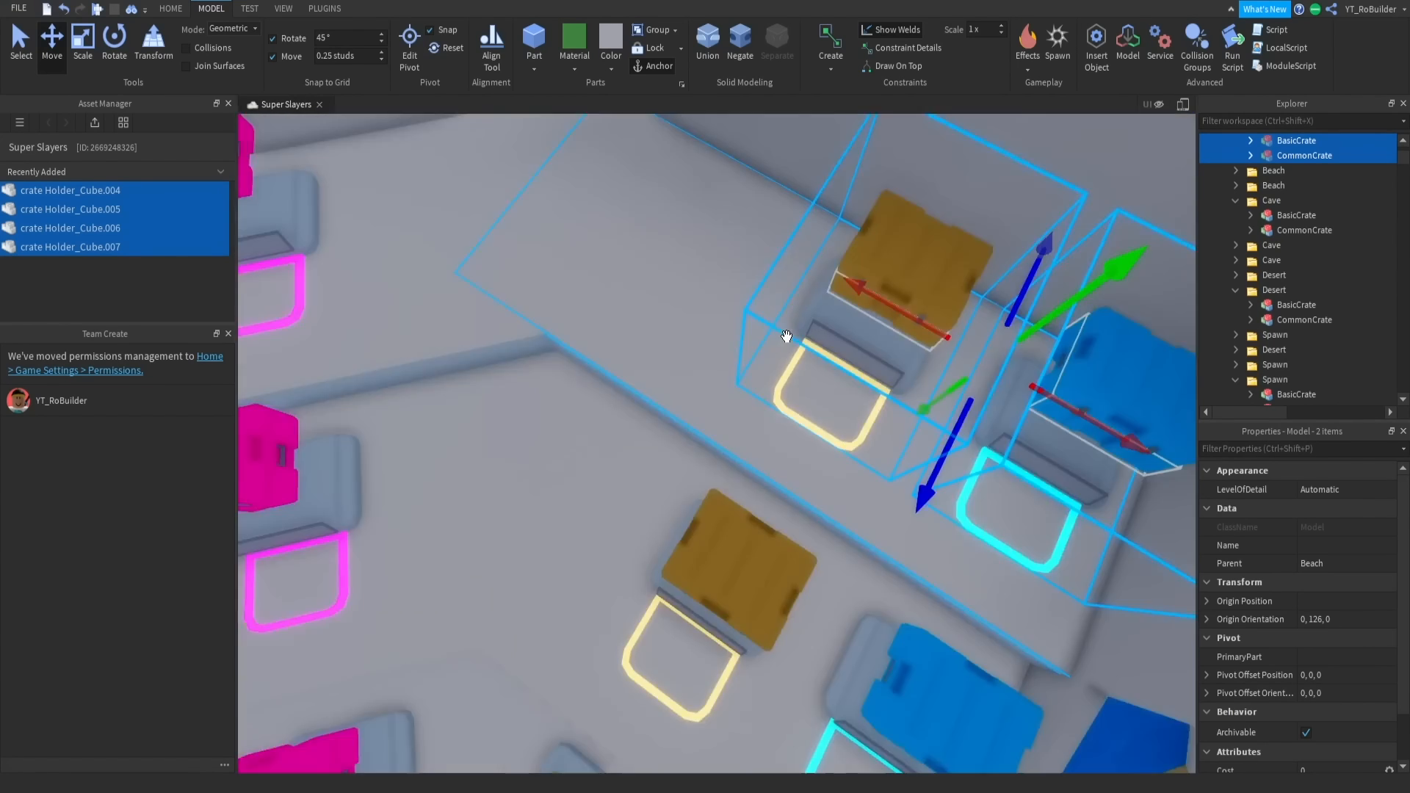
right_drag(780, 327, 780, 343)
click(780, 344)
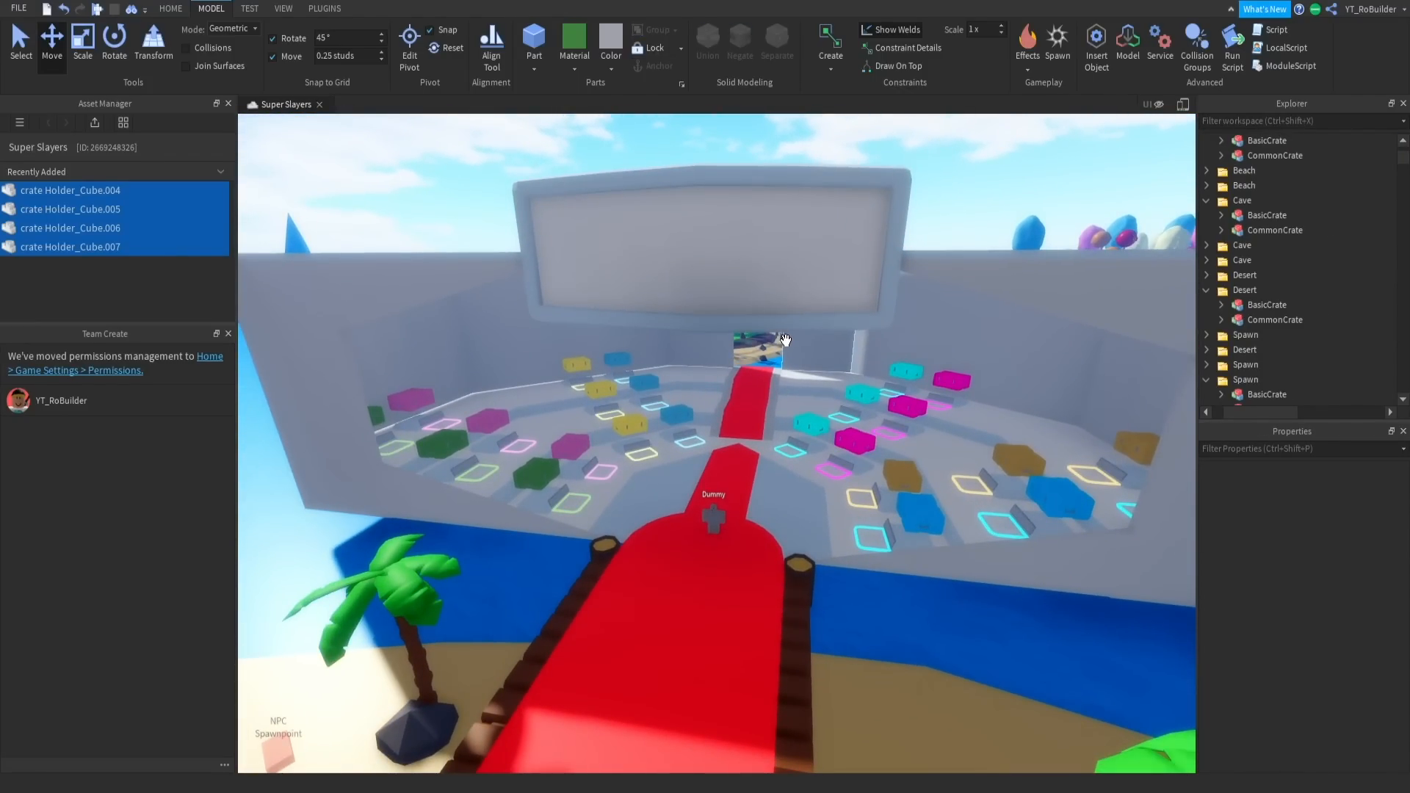
Close the crate set folders left open in the workspace hierarchy.
scroll(785, 339, up, 4)
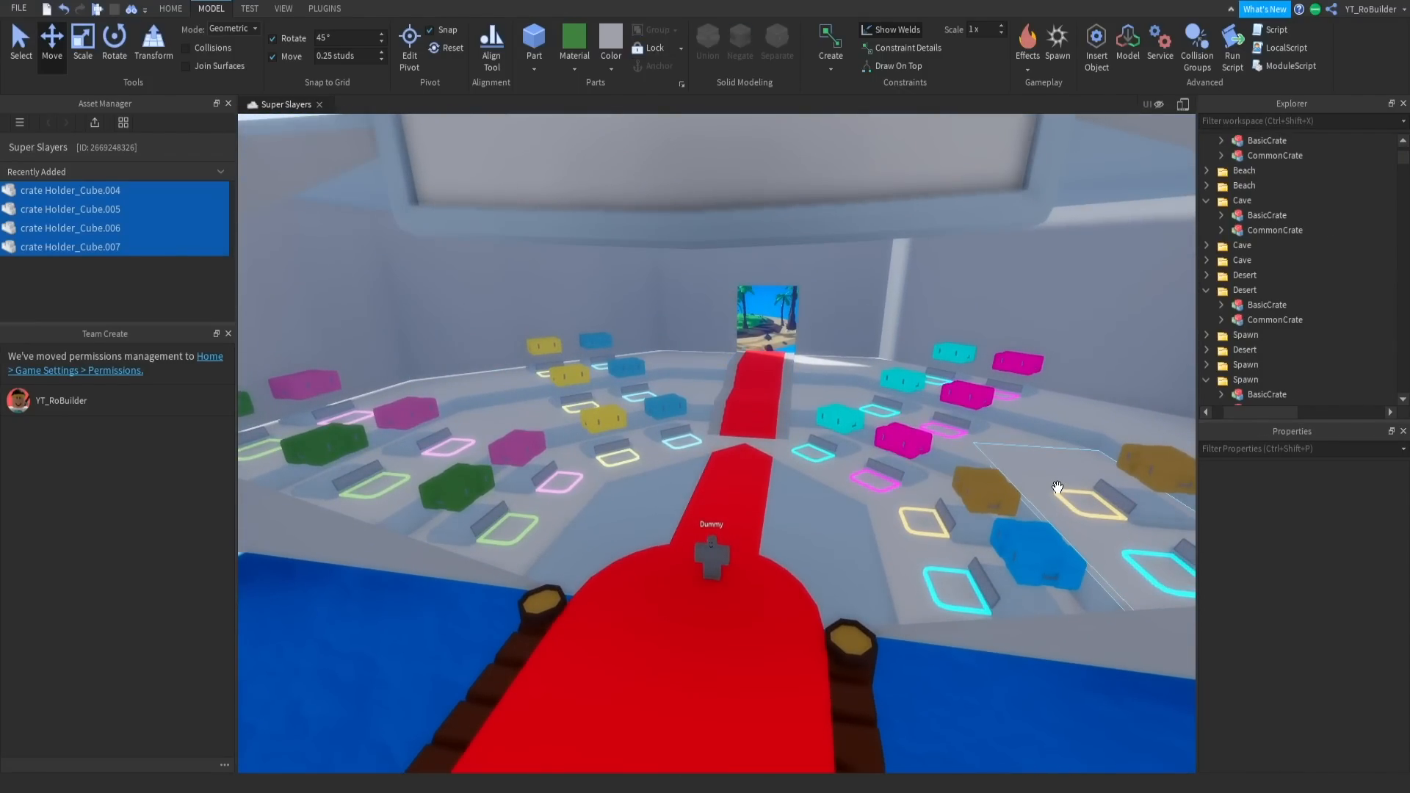
click(1205, 290)
scroll(1210, 298, up, 3)
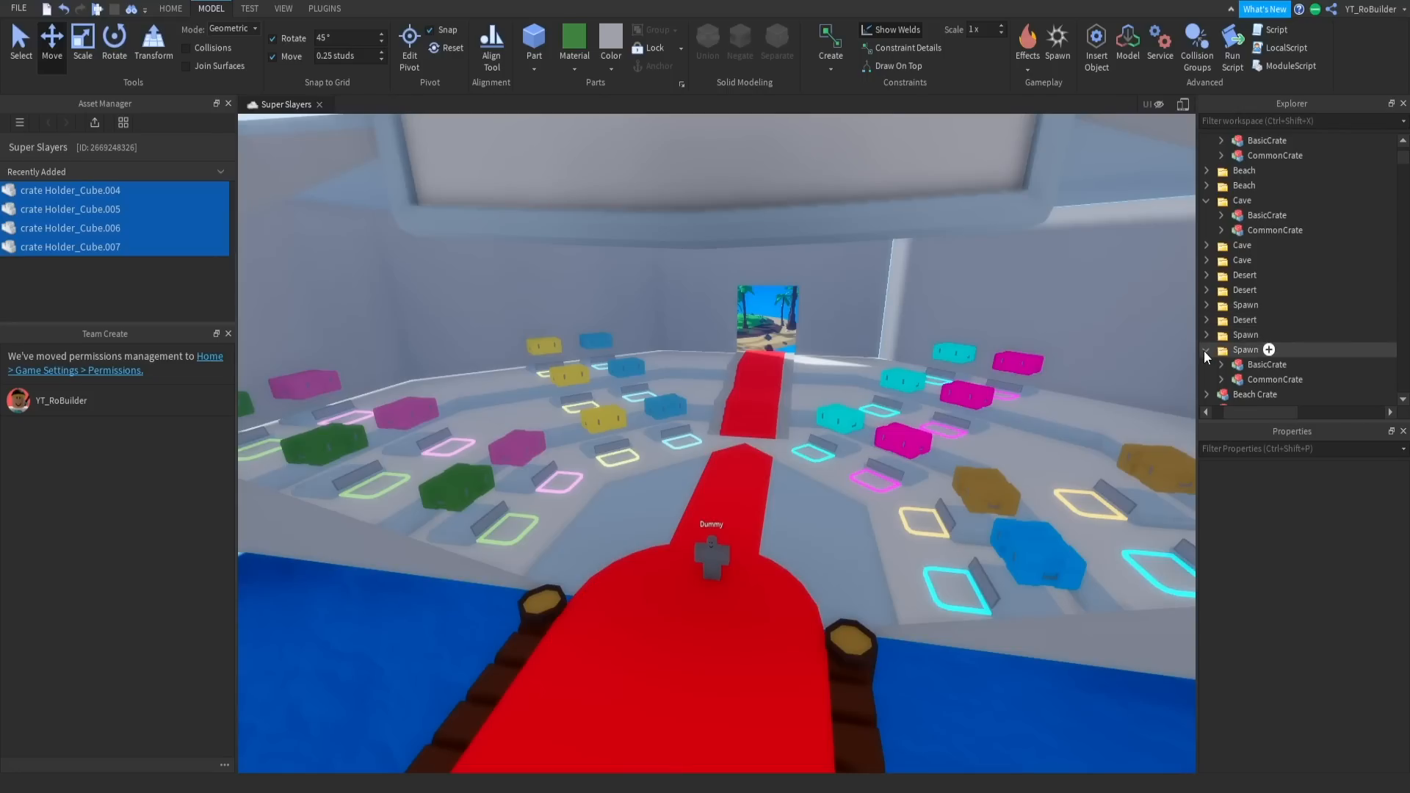
click(1206, 200)
click(1206, 245)
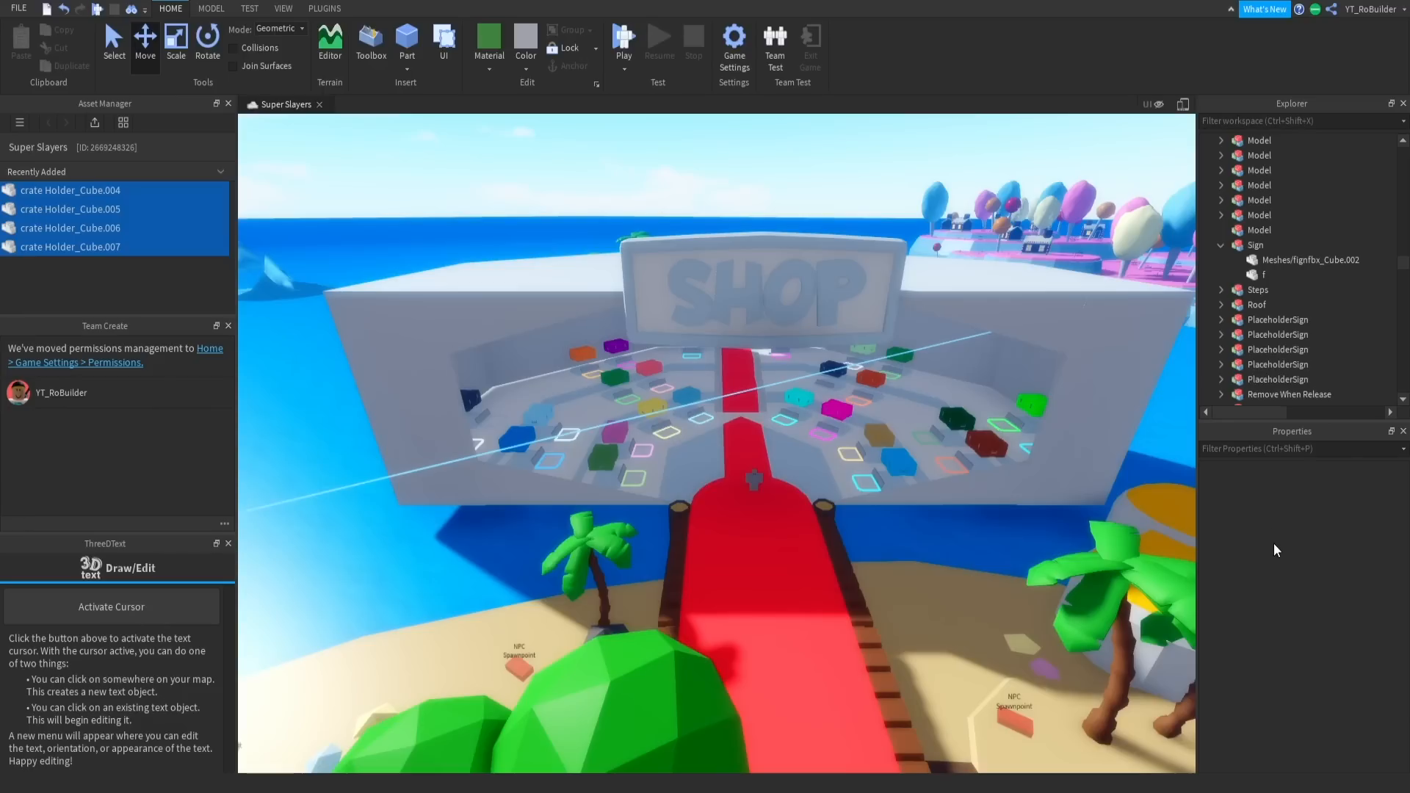
Examine the recoloured crates on all three tiers and the SHOP sign above the entrance from several distances.
key(w)
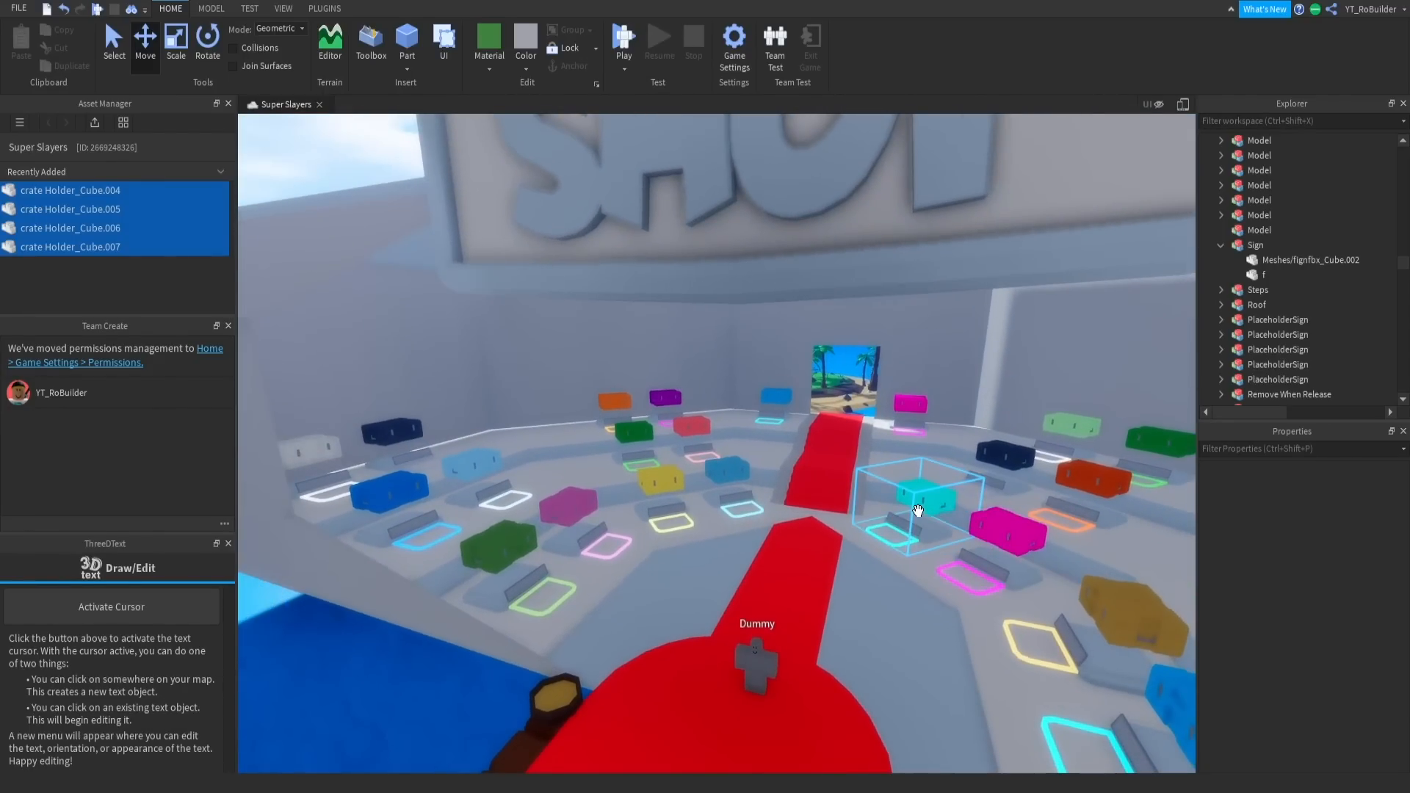
right_drag(715, 499, 715, 498)
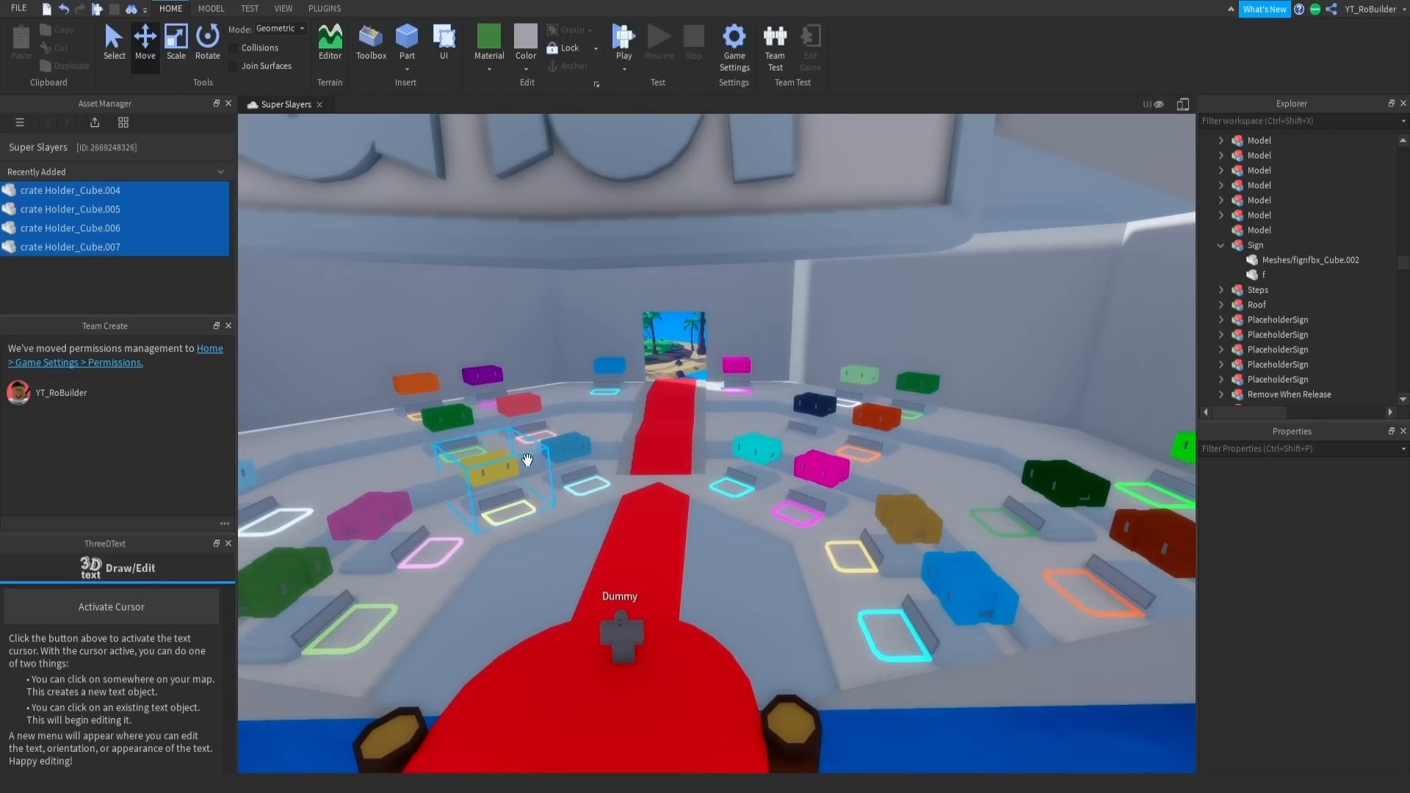
scroll(858, 531, down, 4)
scroll(903, 362, down, 3)
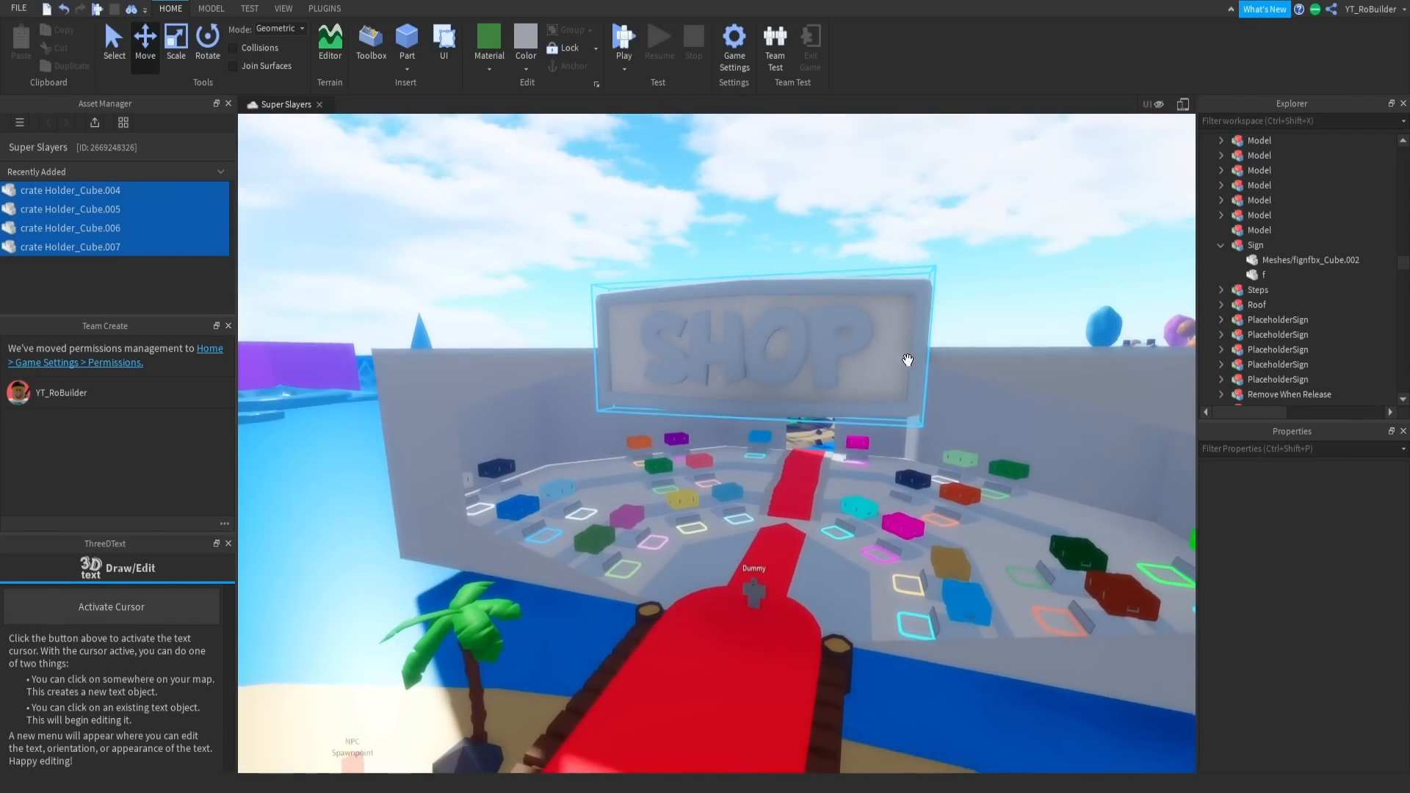
scroll(913, 295, up, 8)
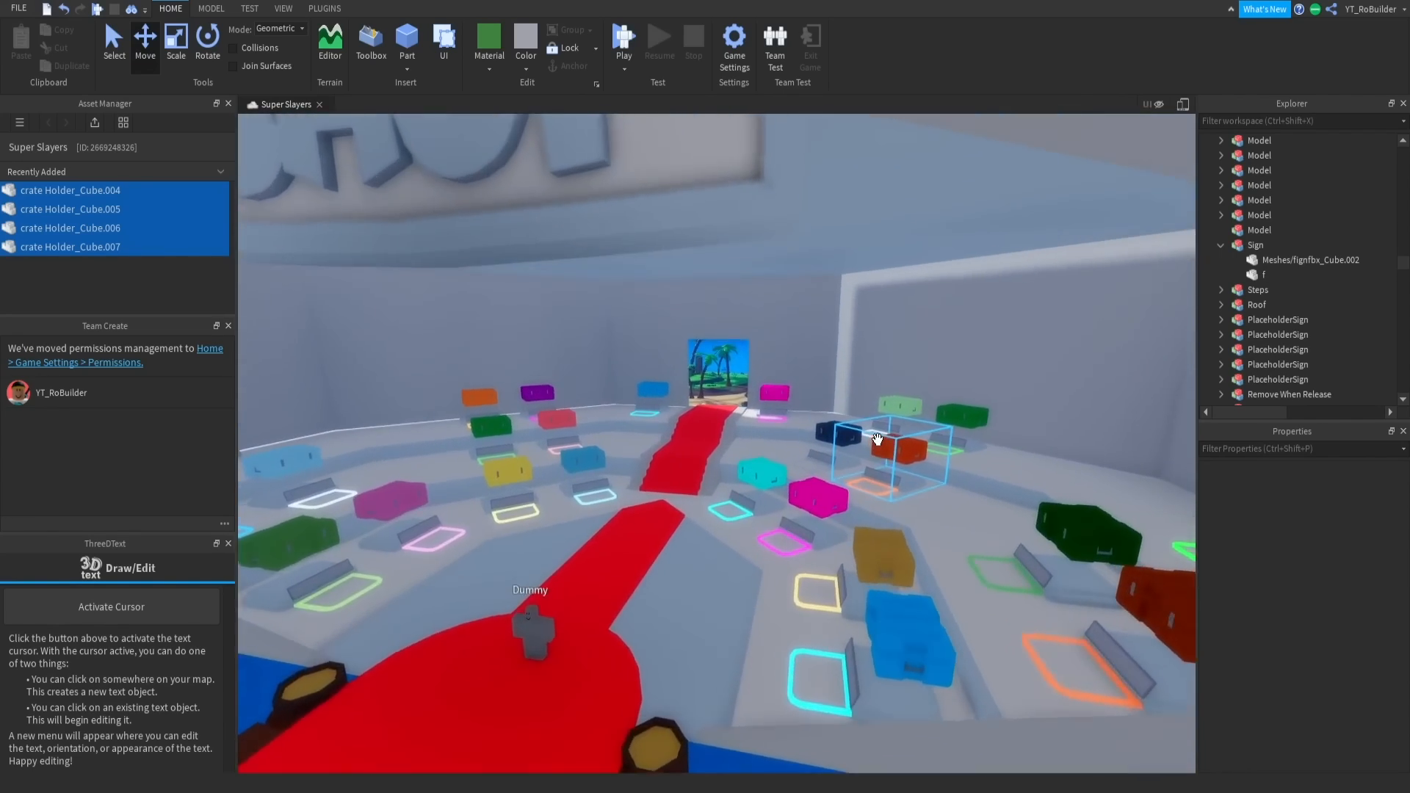
scroll(877, 439, down, 5)
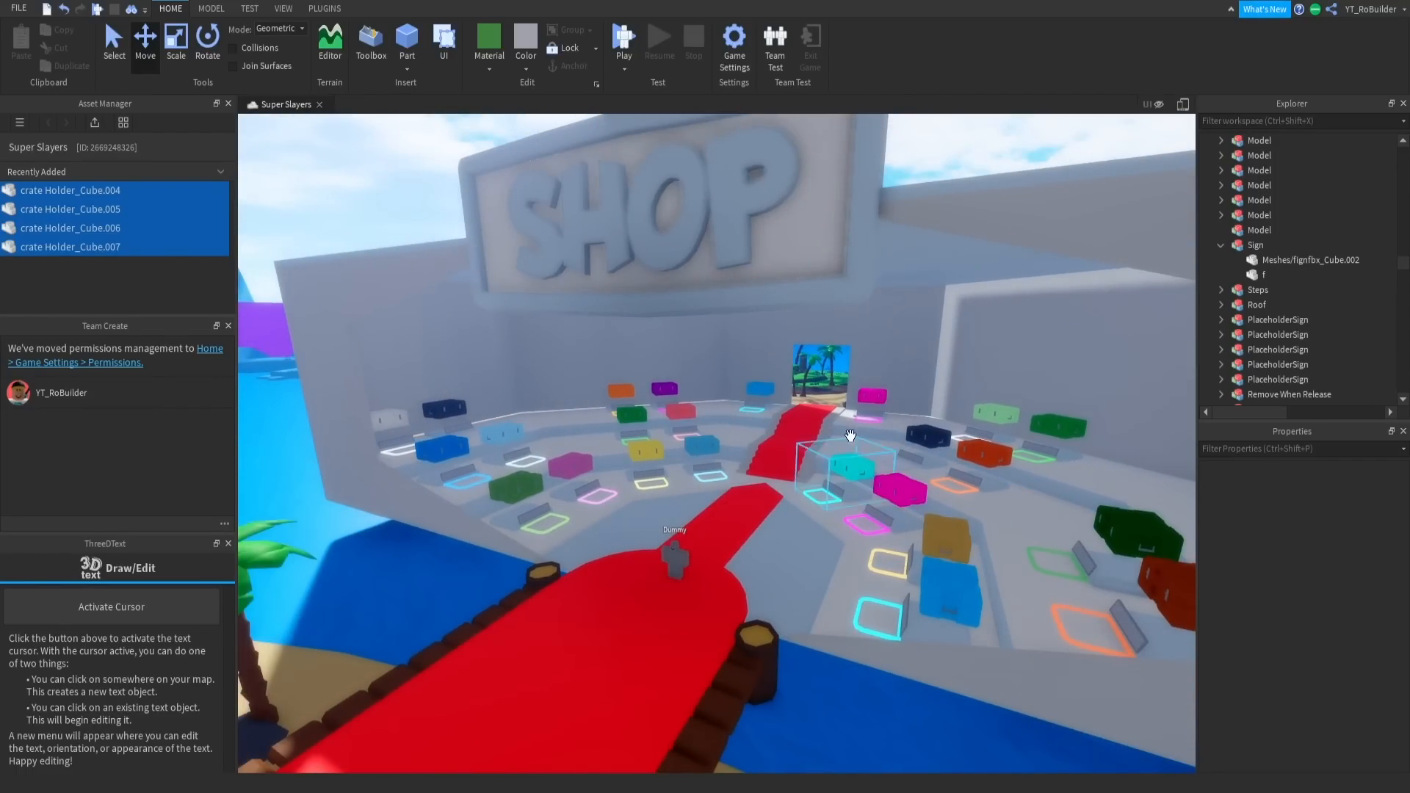
right_drag(776, 512, 705, 495)
scroll(801, 433, up, 4)
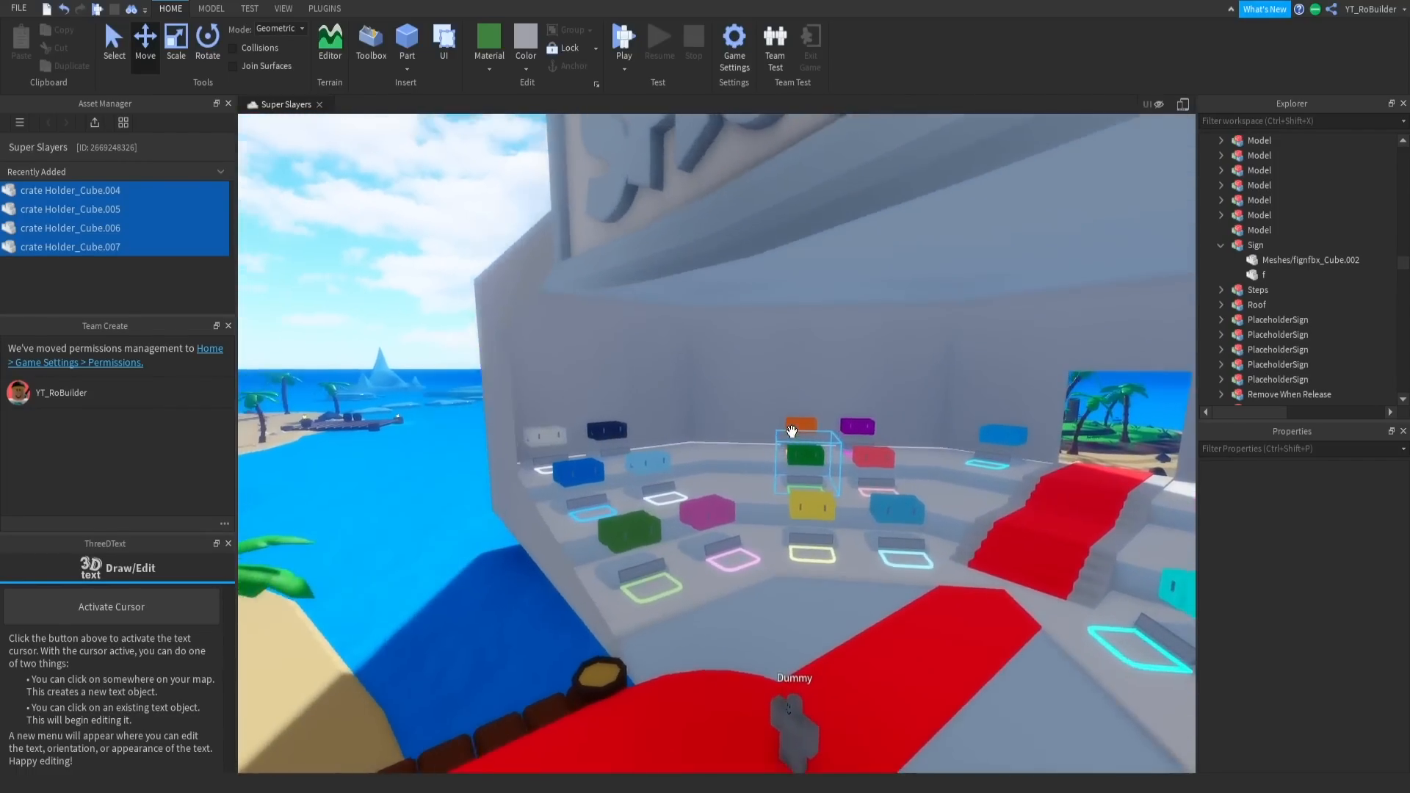
scroll(793, 386, down, 10)
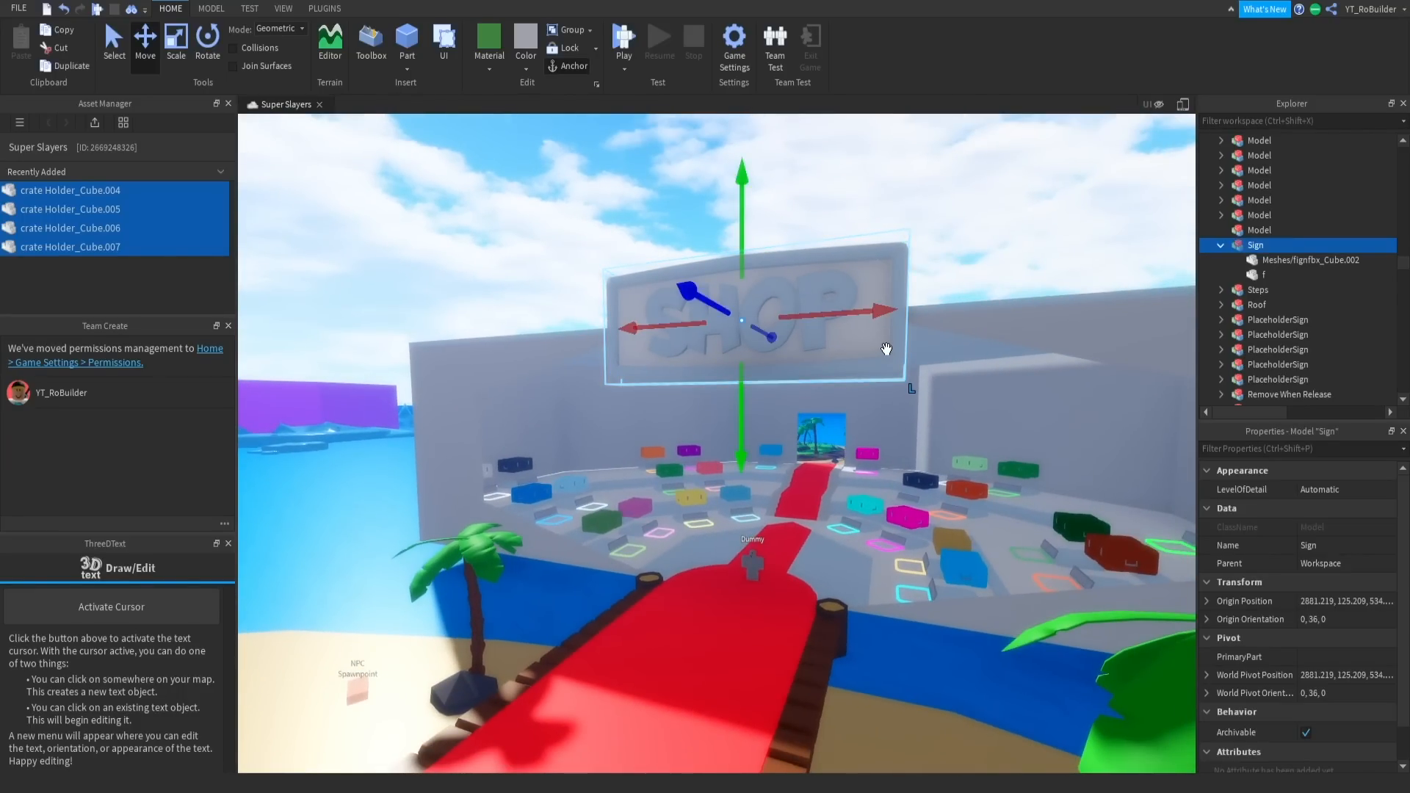
Place a blank copy of the SHOP sign on the building's flat roof.
key(ctrl+c)
key(ctrl+v)
drag(886, 349, 869, 649)
scroll(870, 654, up, 4)
right_drag(872, 685, 873, 691)
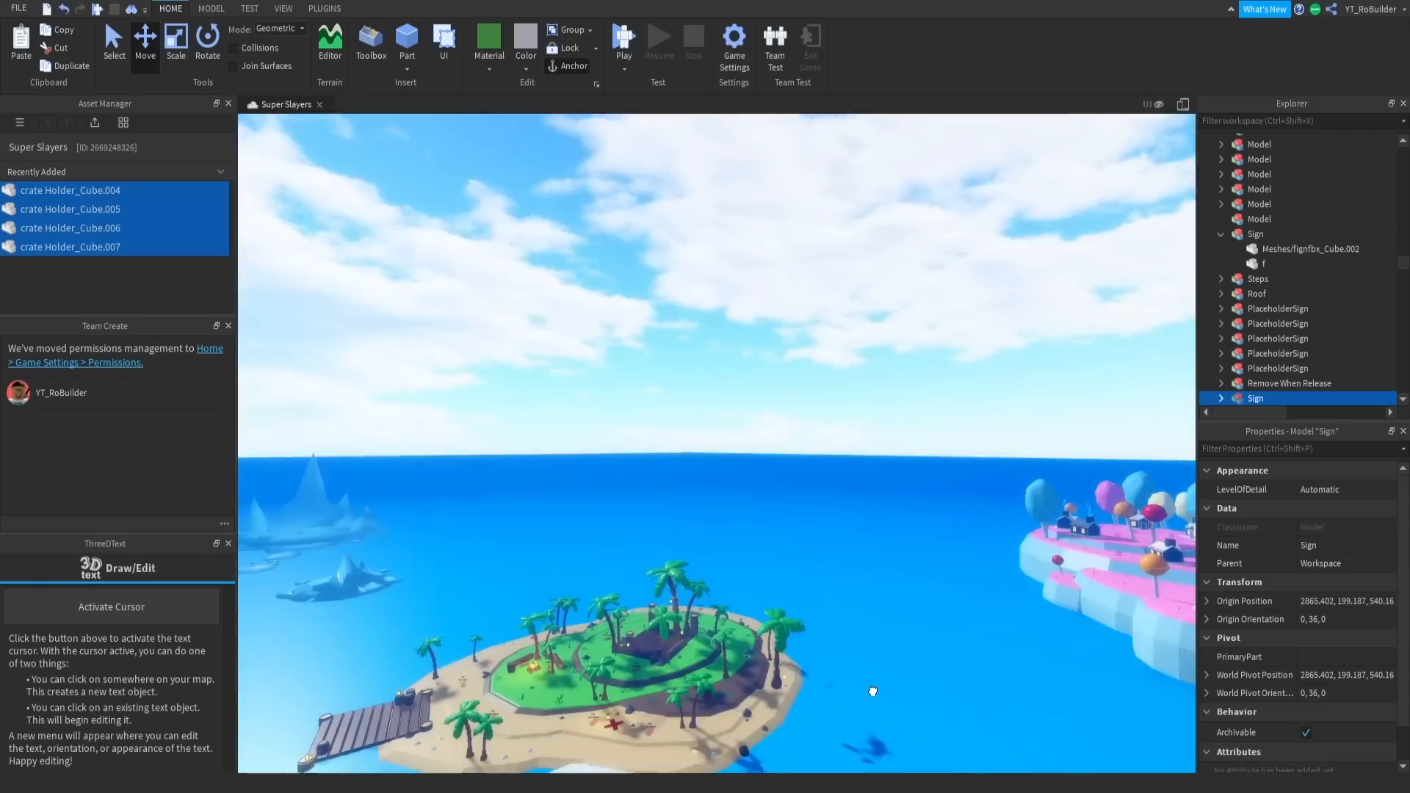
key(f)
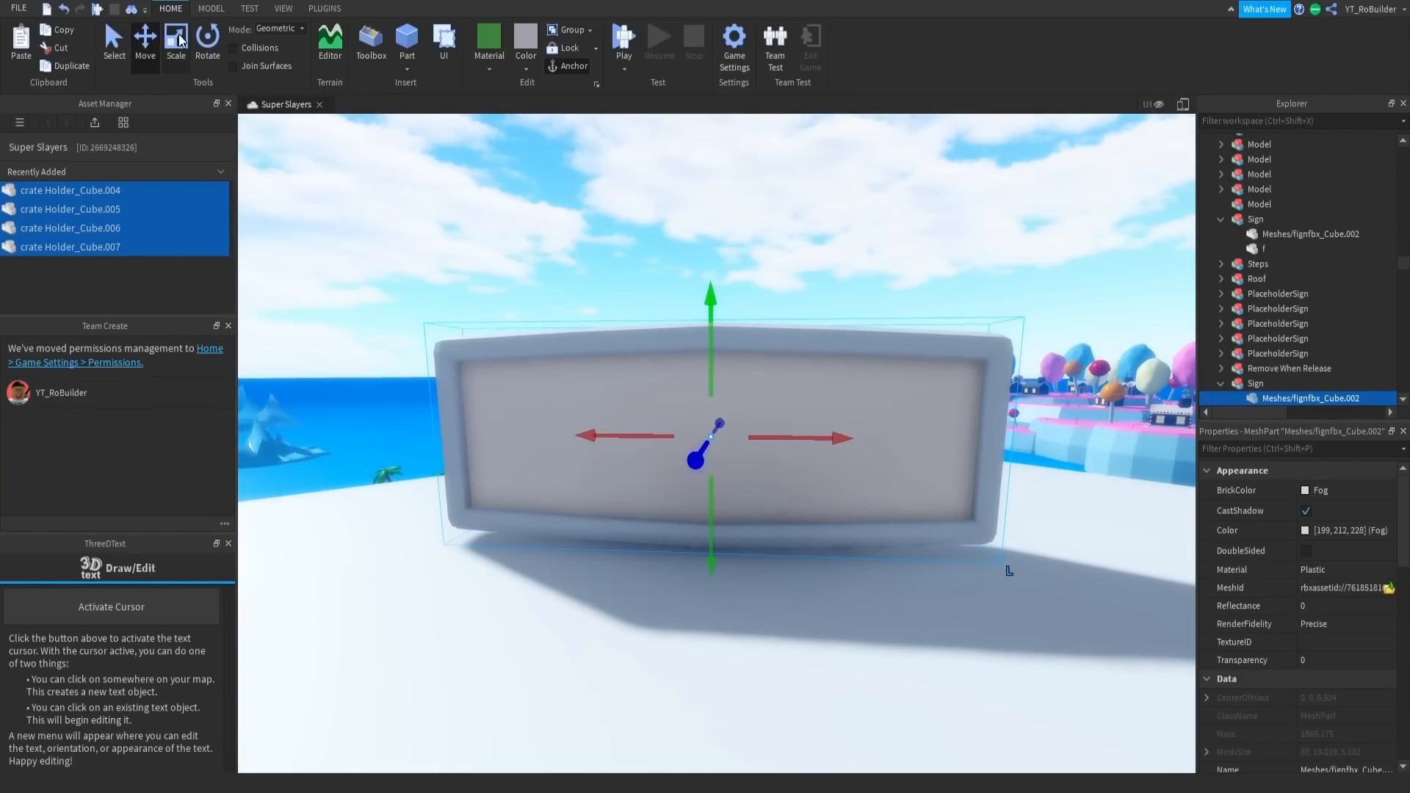
Scale the copied sign's board taller.
drag(709, 287, 715, 215)
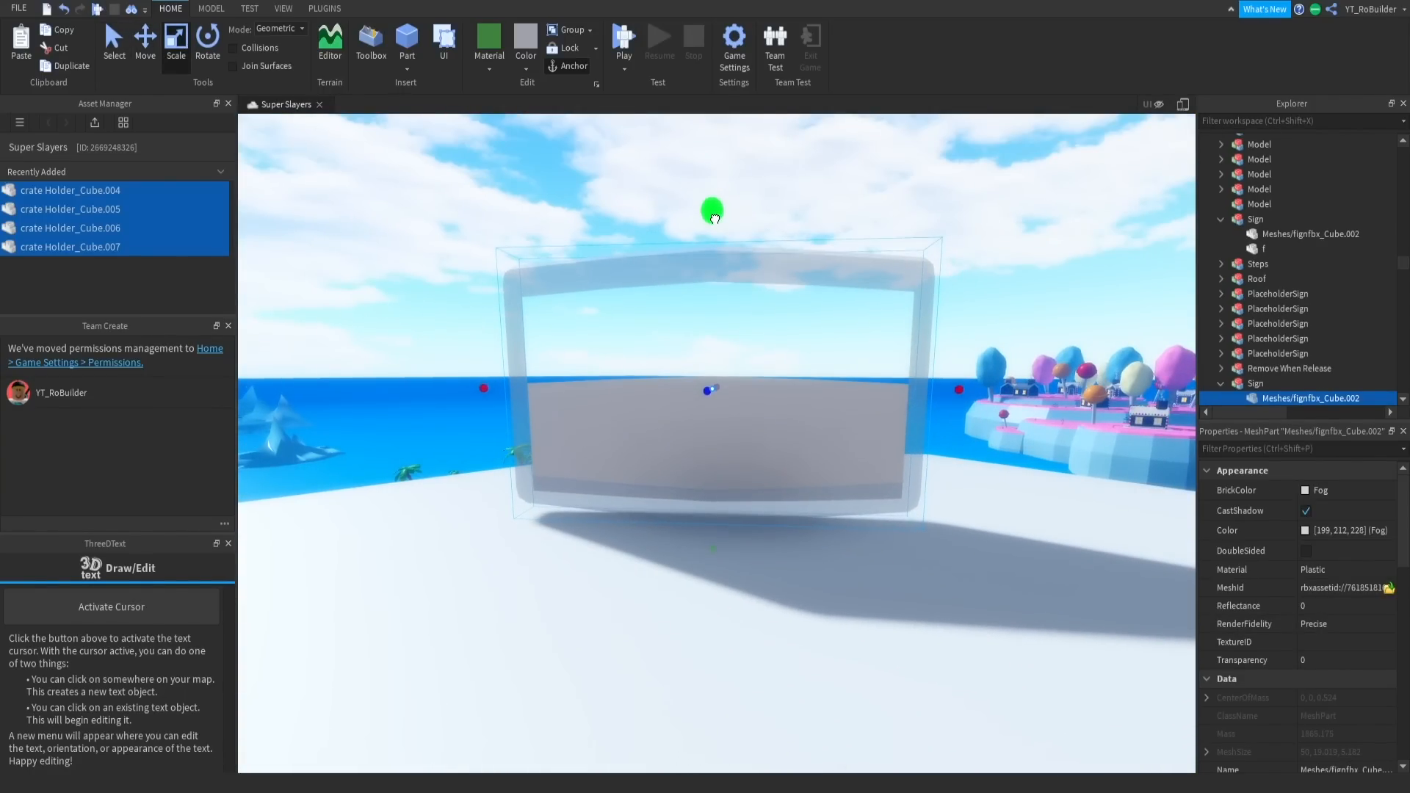
click(787, 406)
alt+click(786, 407)
drag(716, 345, 717, 247)
right_drag(844, 315, 714, 470)
click(844, 320)
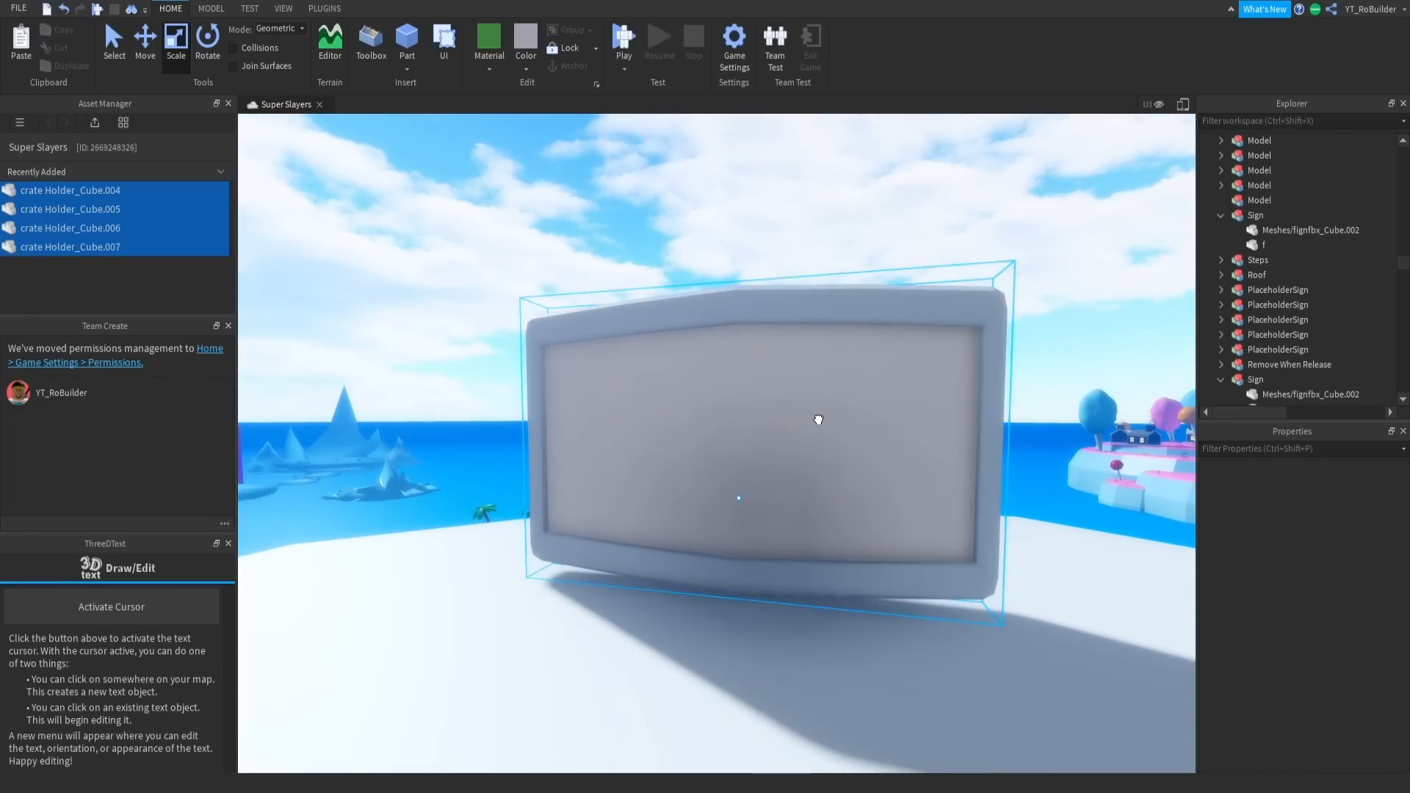
Scale the whole copied sign model down proportionally with the Model Resize handles.
drag(738, 249, 731, 358)
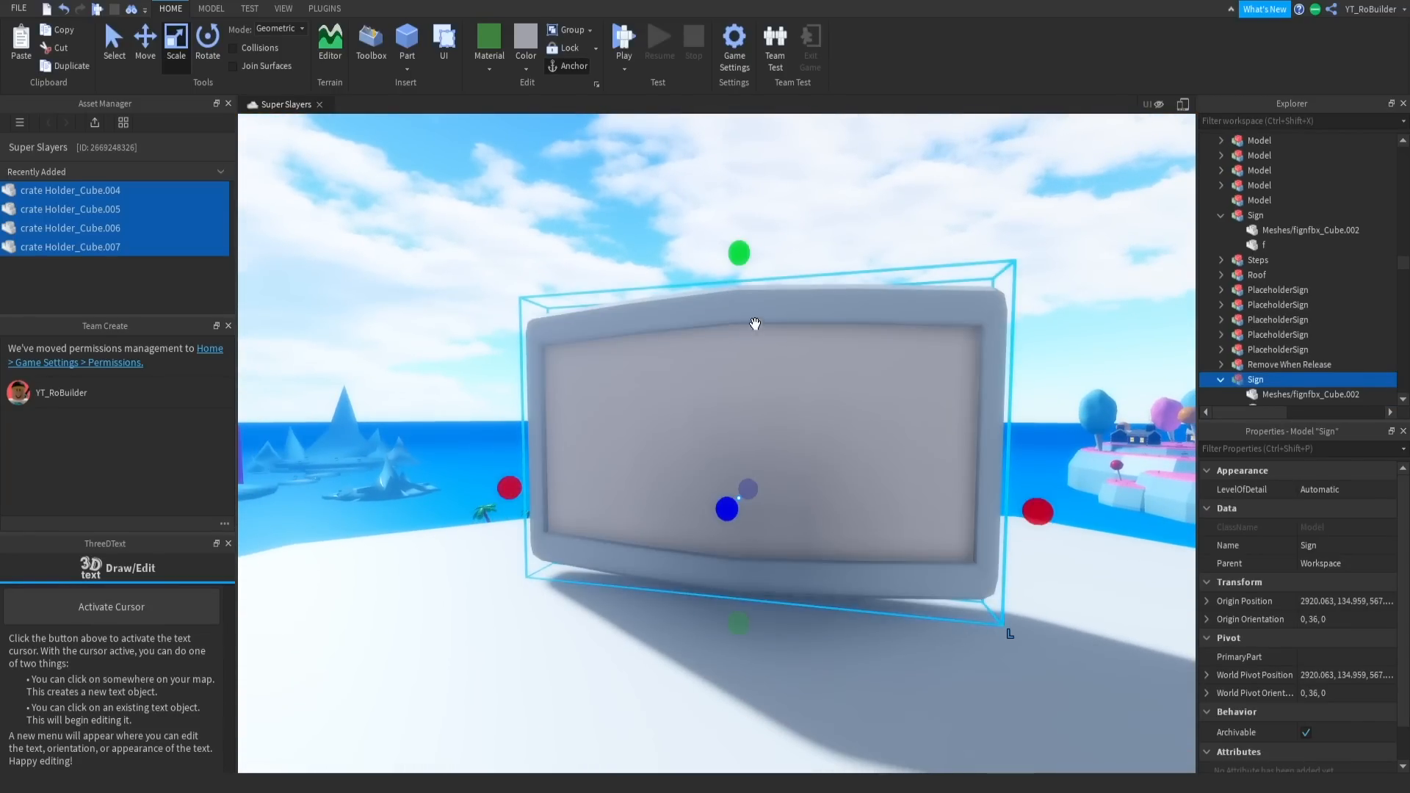
click(326, 12)
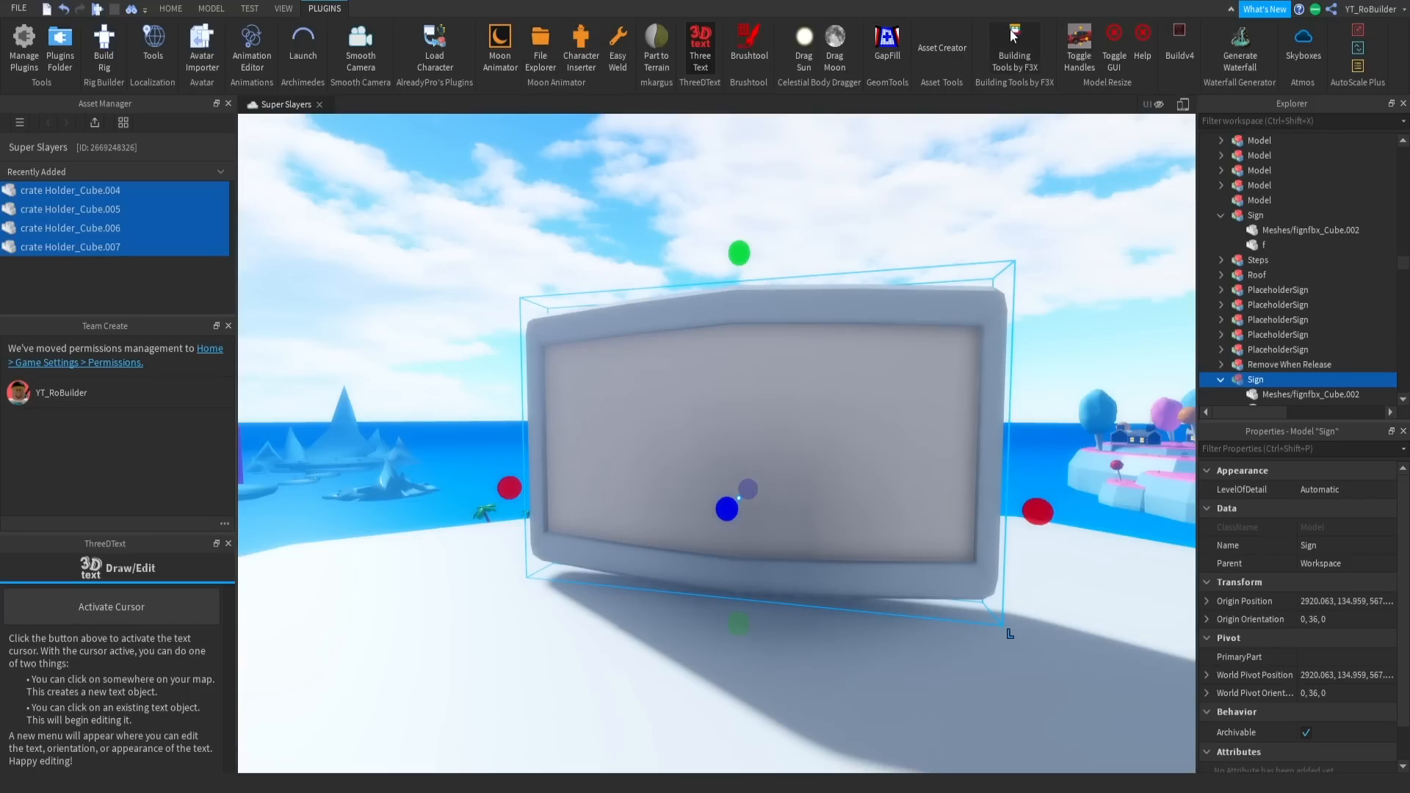
click(1080, 43)
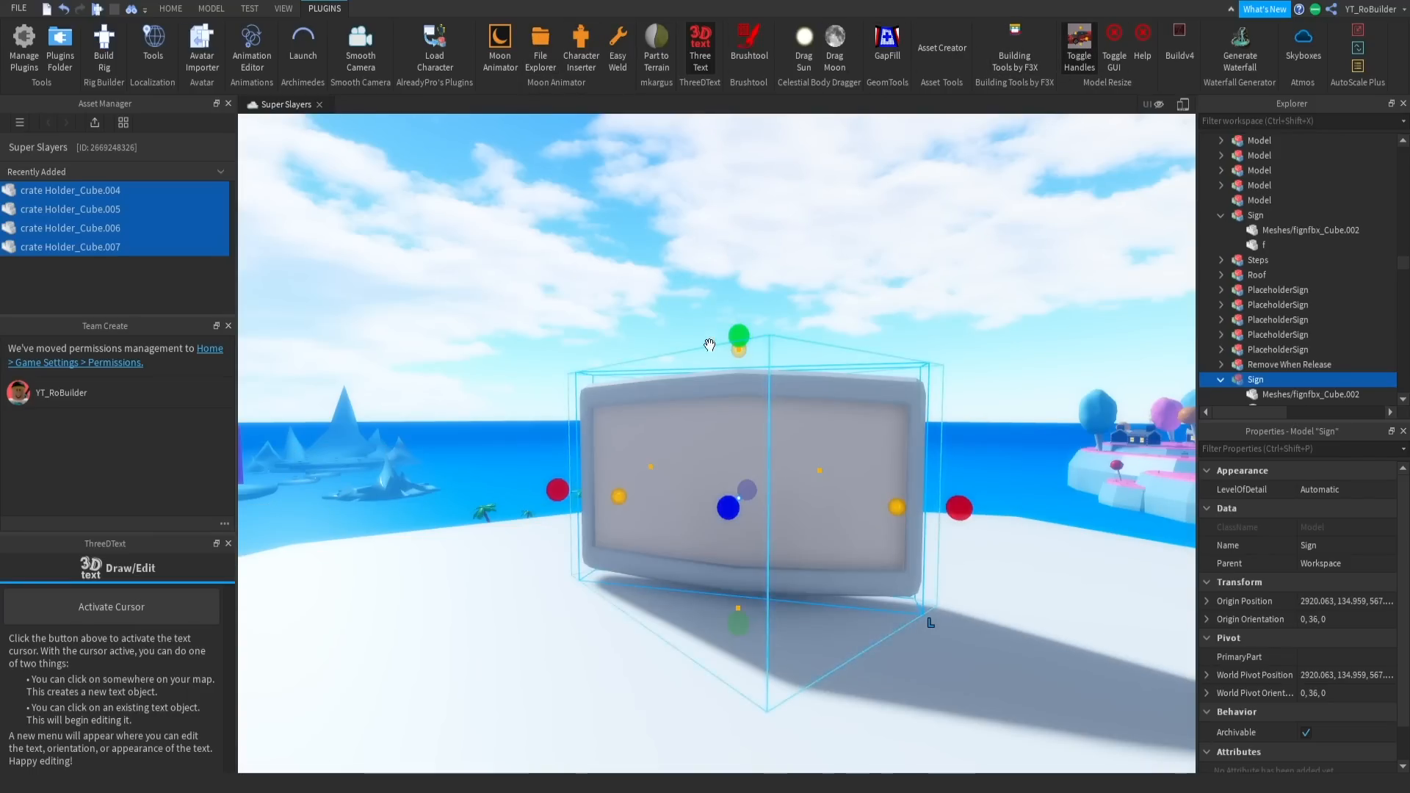
drag(717, 349, 735, 369)
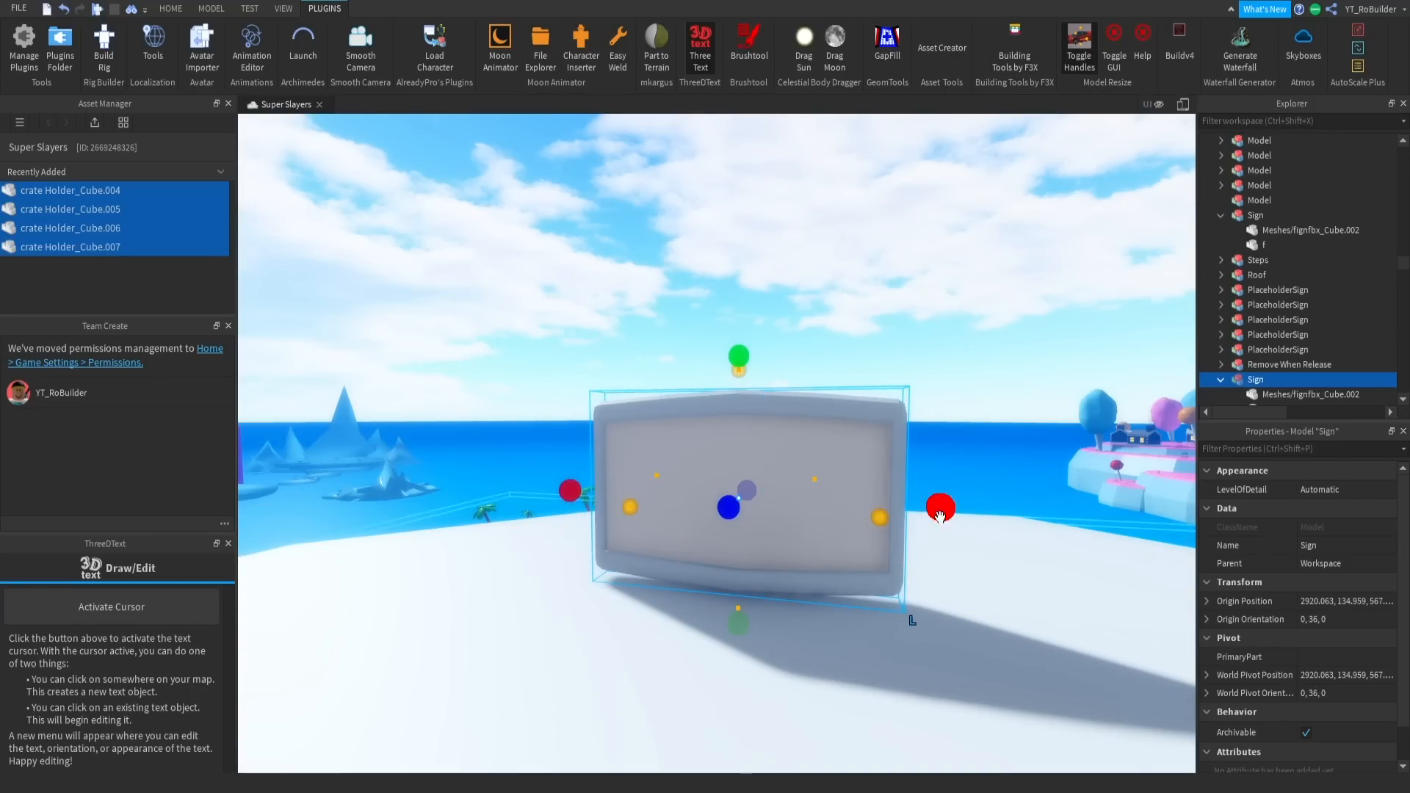
Exit the resize and 3D text tools and move the blank sign from the roof toward the shop interior.
click(702, 46)
click(837, 456)
scroll(742, 506, down, 4)
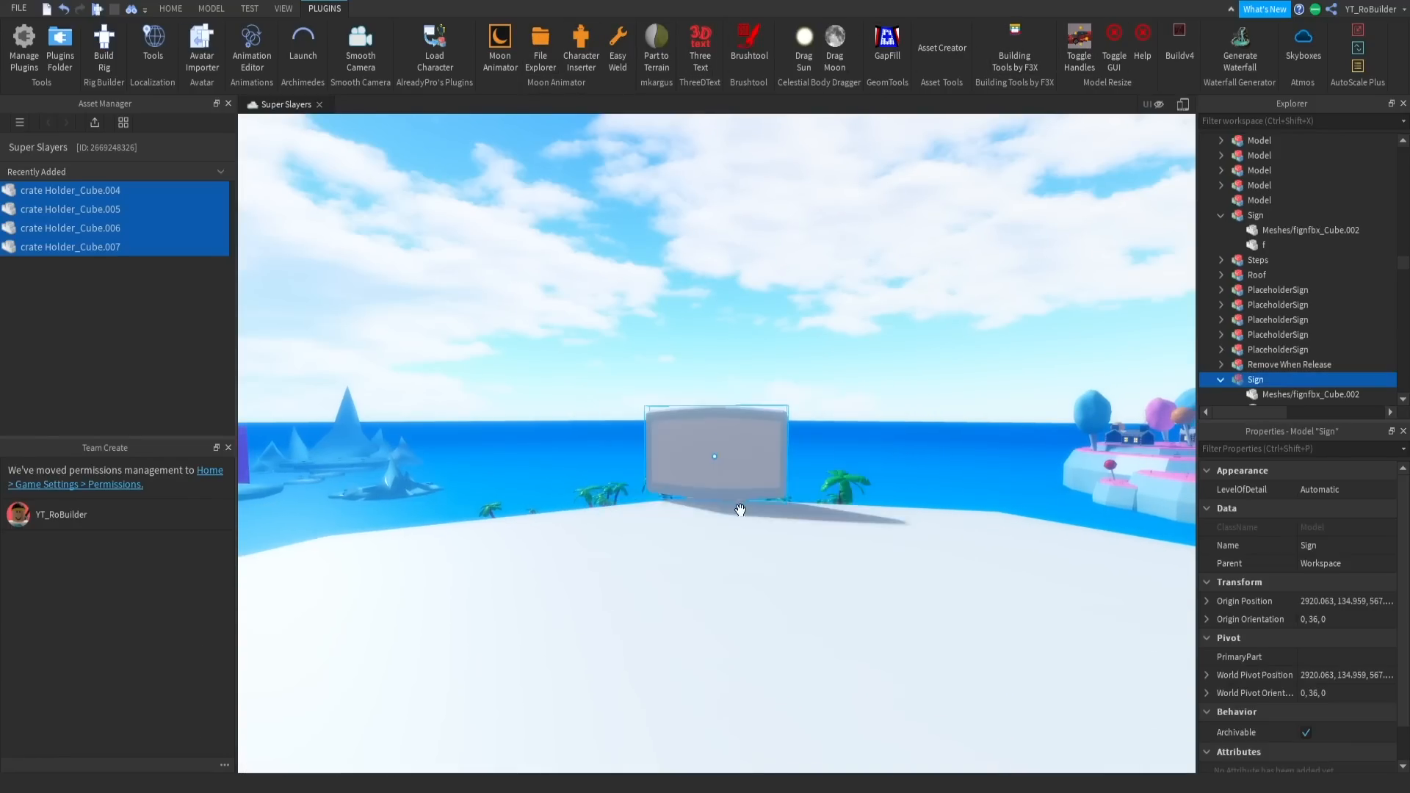
click(742, 506)
right_drag(743, 507, 720, 526)
click(1255, 380)
key(f)
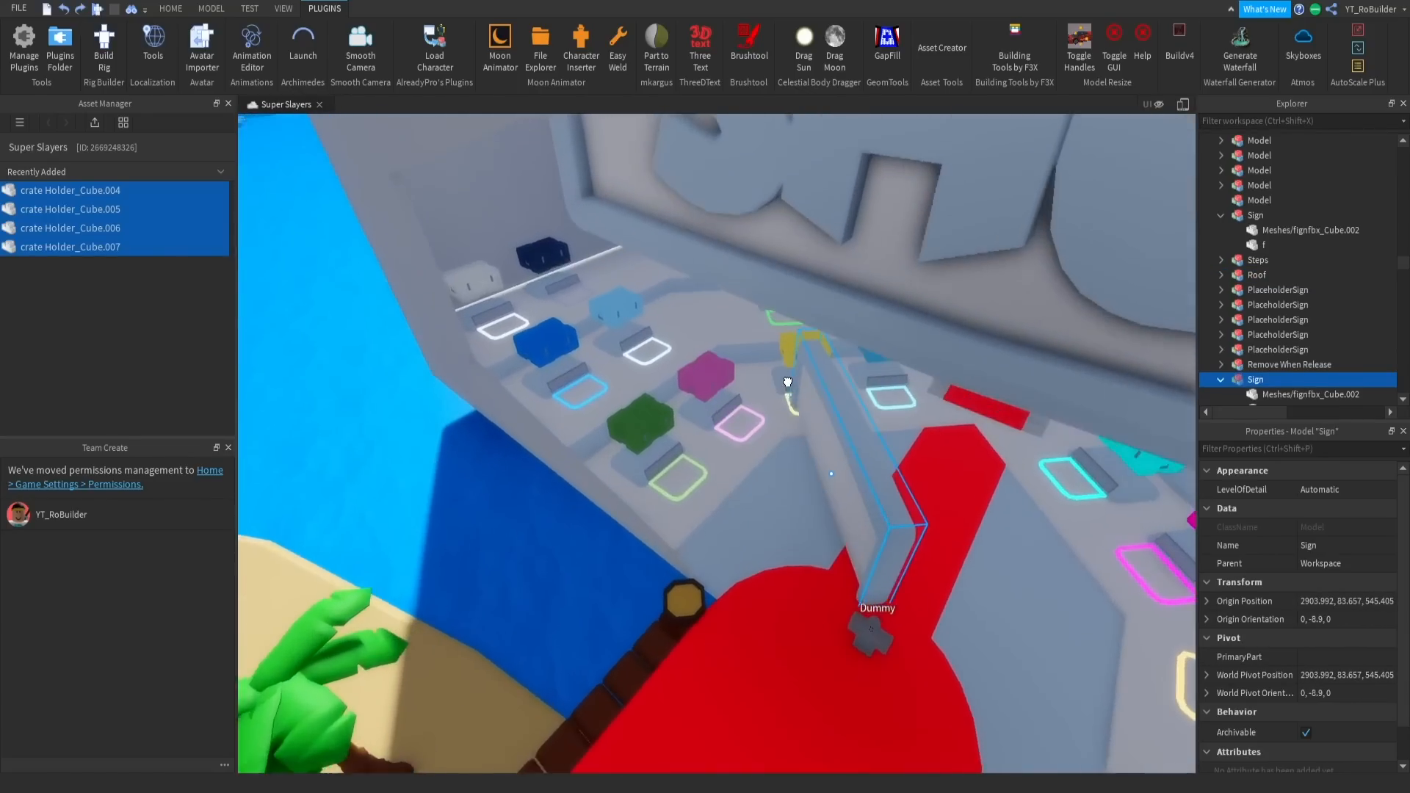
Place the blank sign inside the shop, rotate it 90° and set it on the wall above the orange and purple crates.
drag(787, 381, 786, 381)
right_drag(787, 382, 787, 381)
drag(787, 381, 803, 347)
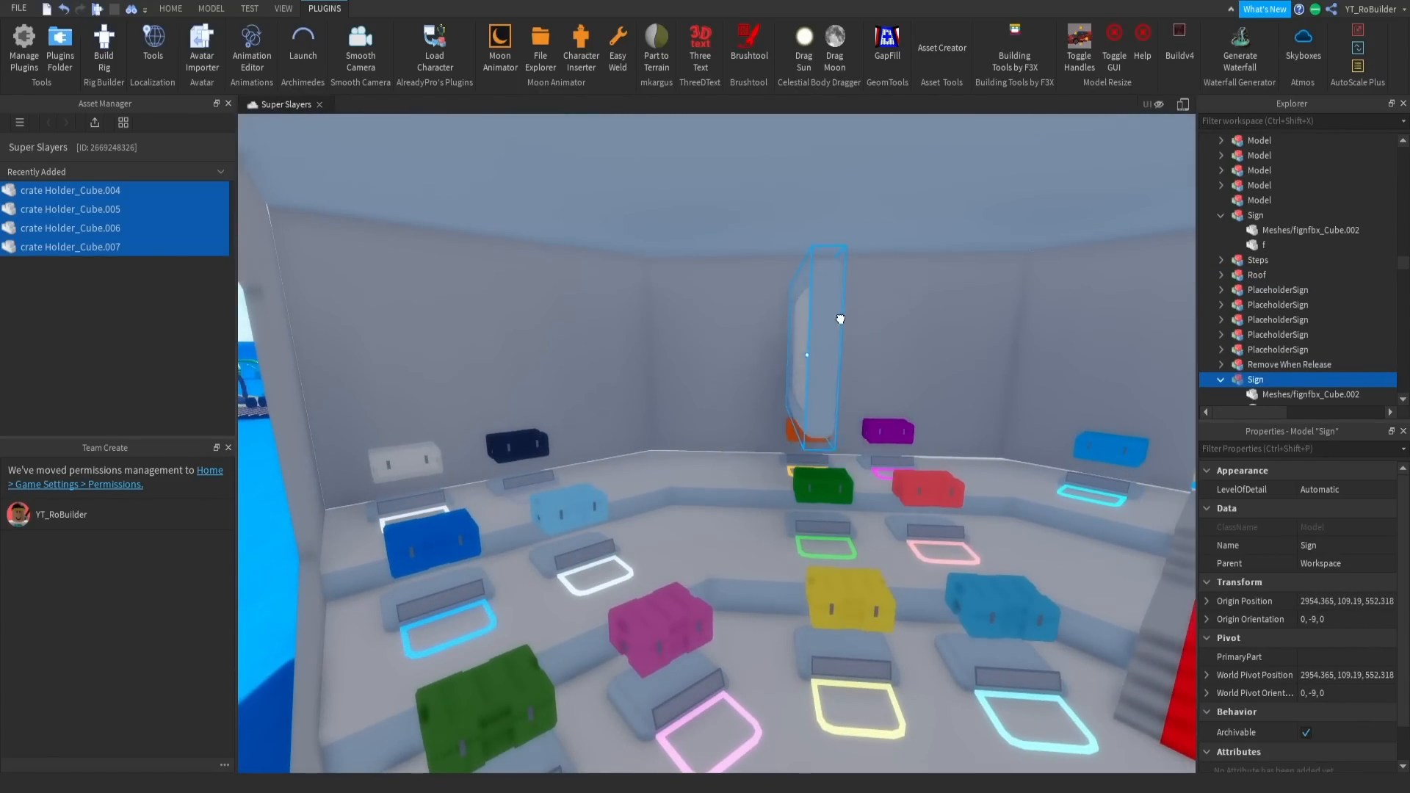
key(ctrl+r)
drag(813, 317, 858, 315)
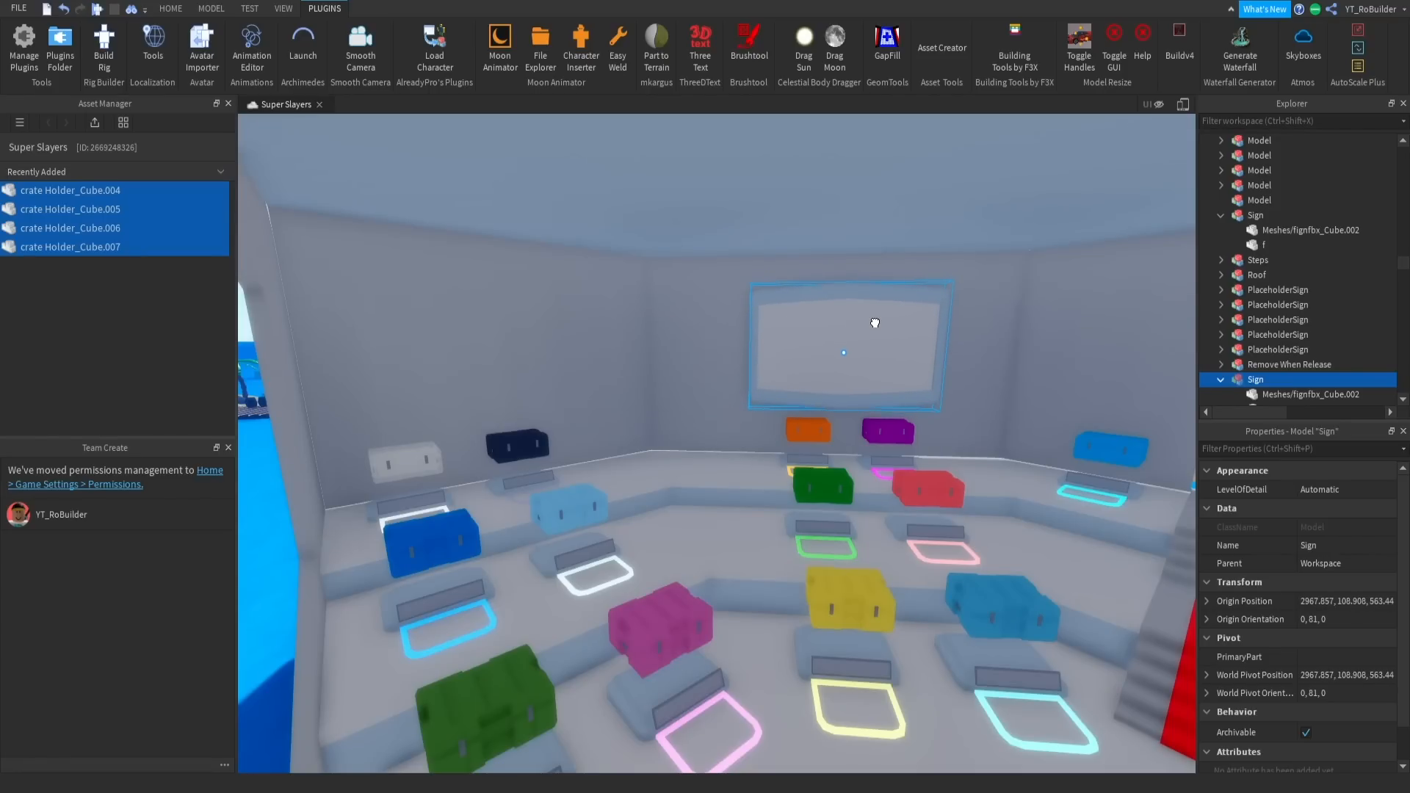
drag(875, 322, 860, 332)
key(d)
key(s)
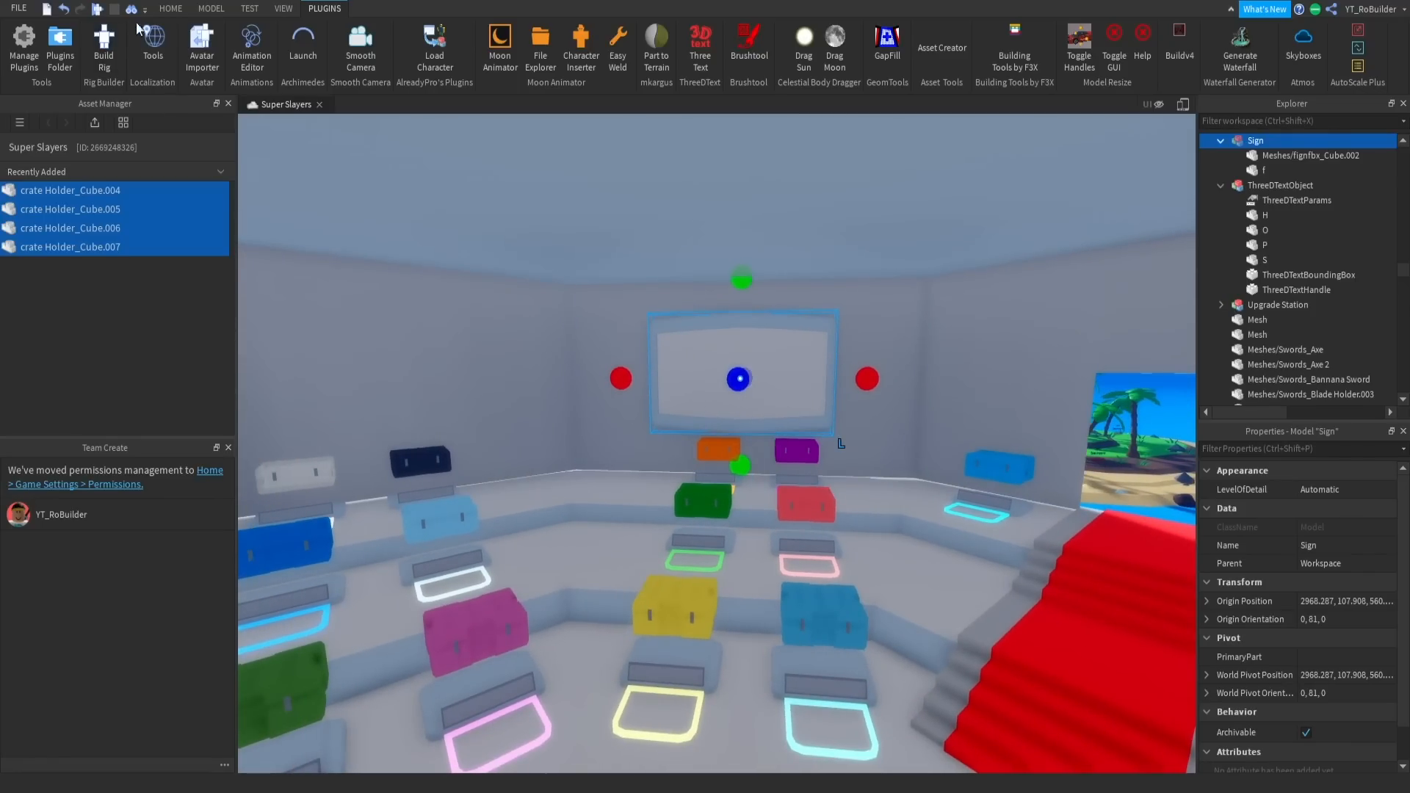
Raise the blank sign, slide it along to the corner between the dark blue and orange crates, and pull it away from the wall.
click(167, 9)
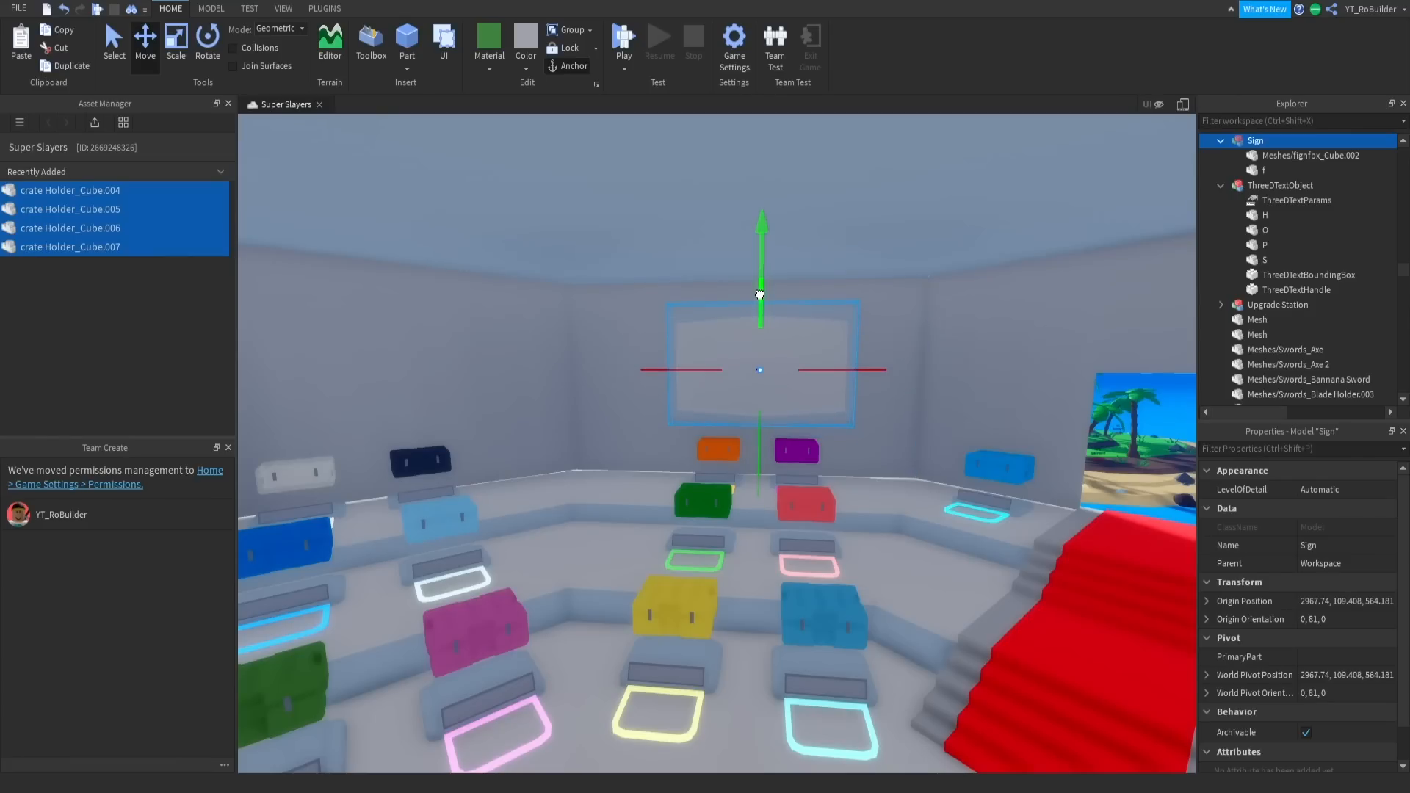
drag(687, 362, 586, 376)
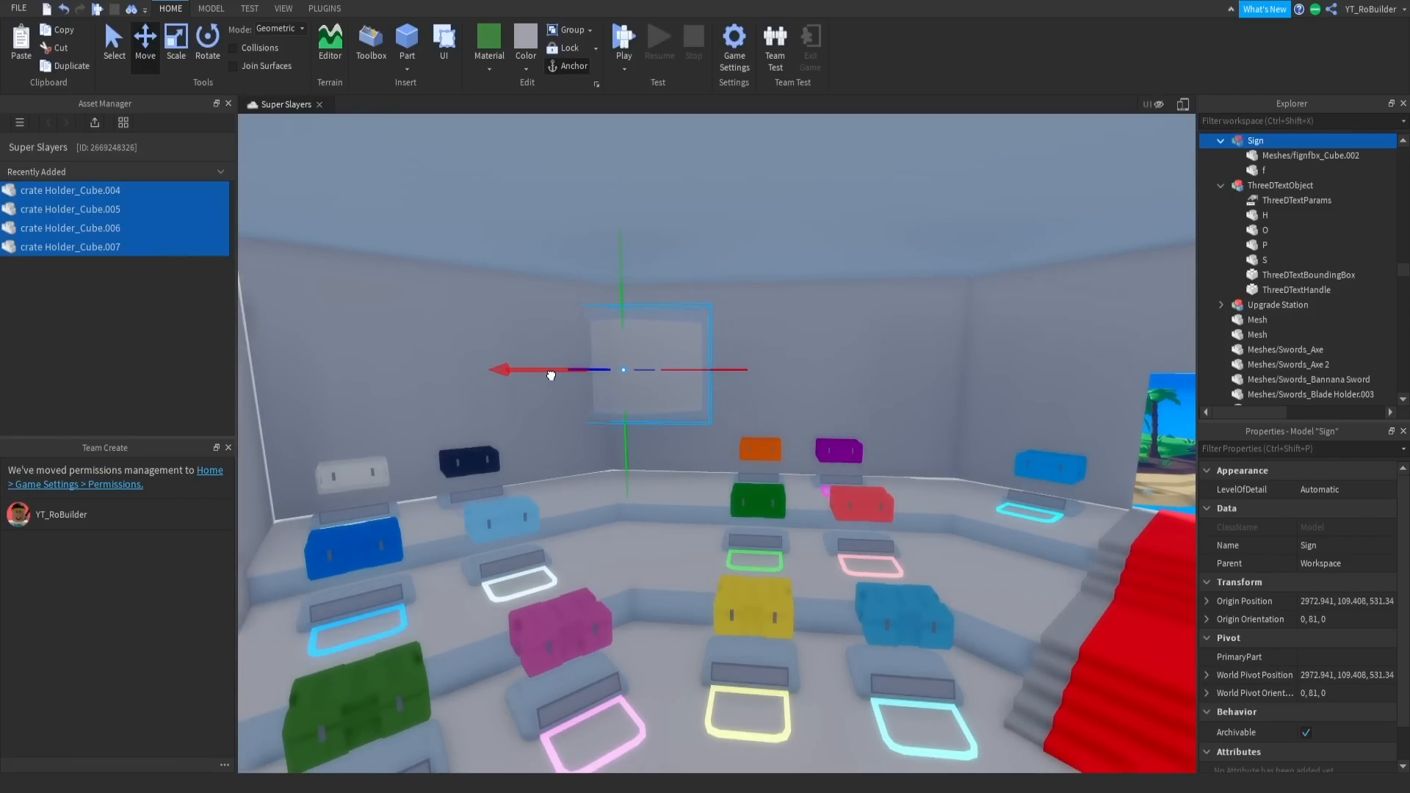
right_drag(639, 360, 685, 387)
scroll(652, 351, up, 4)
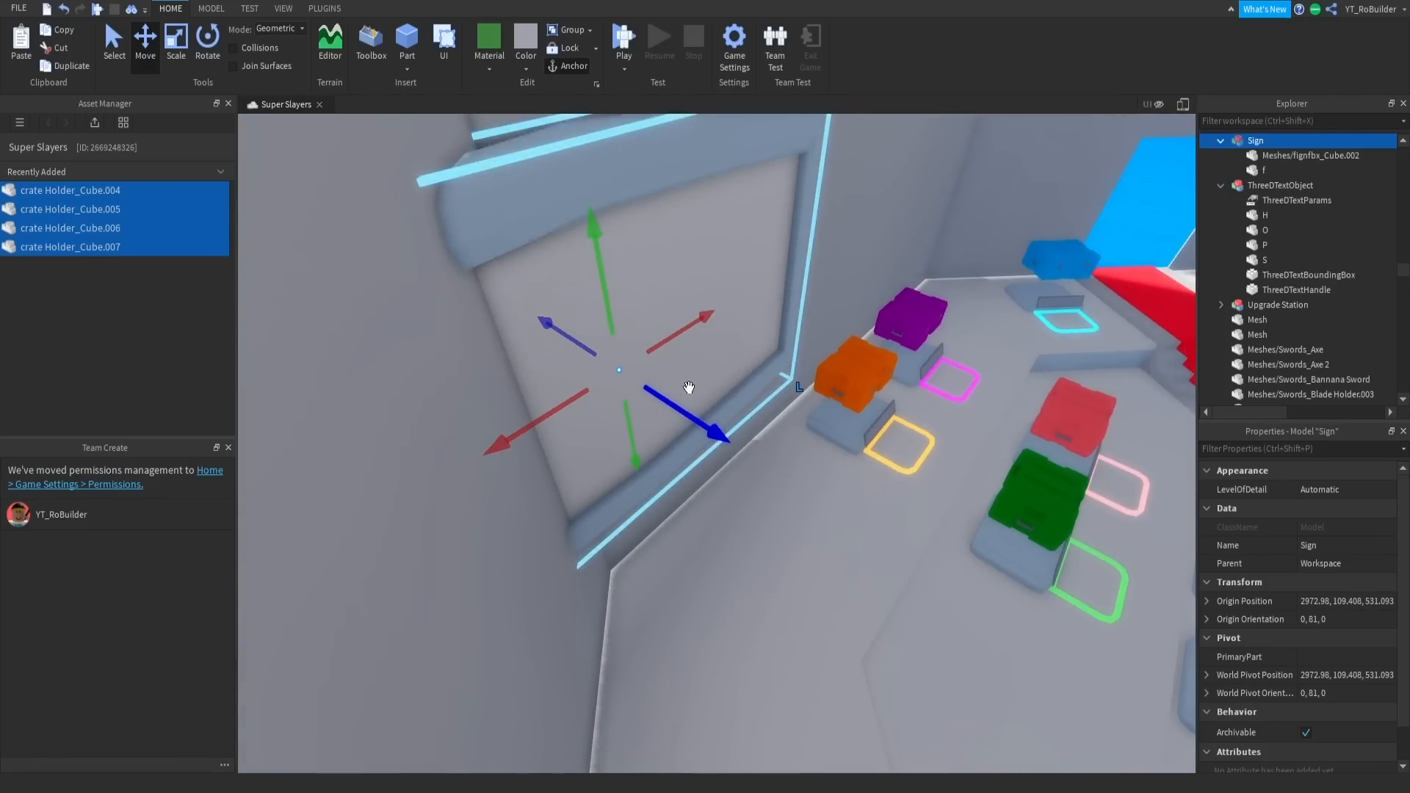
drag(698, 406, 828, 491)
Set the rotation snap to 5° and turn the blank sign about its vertical axis to face diagonally out of the corner.
click(211, 8)
double_click(350, 37)
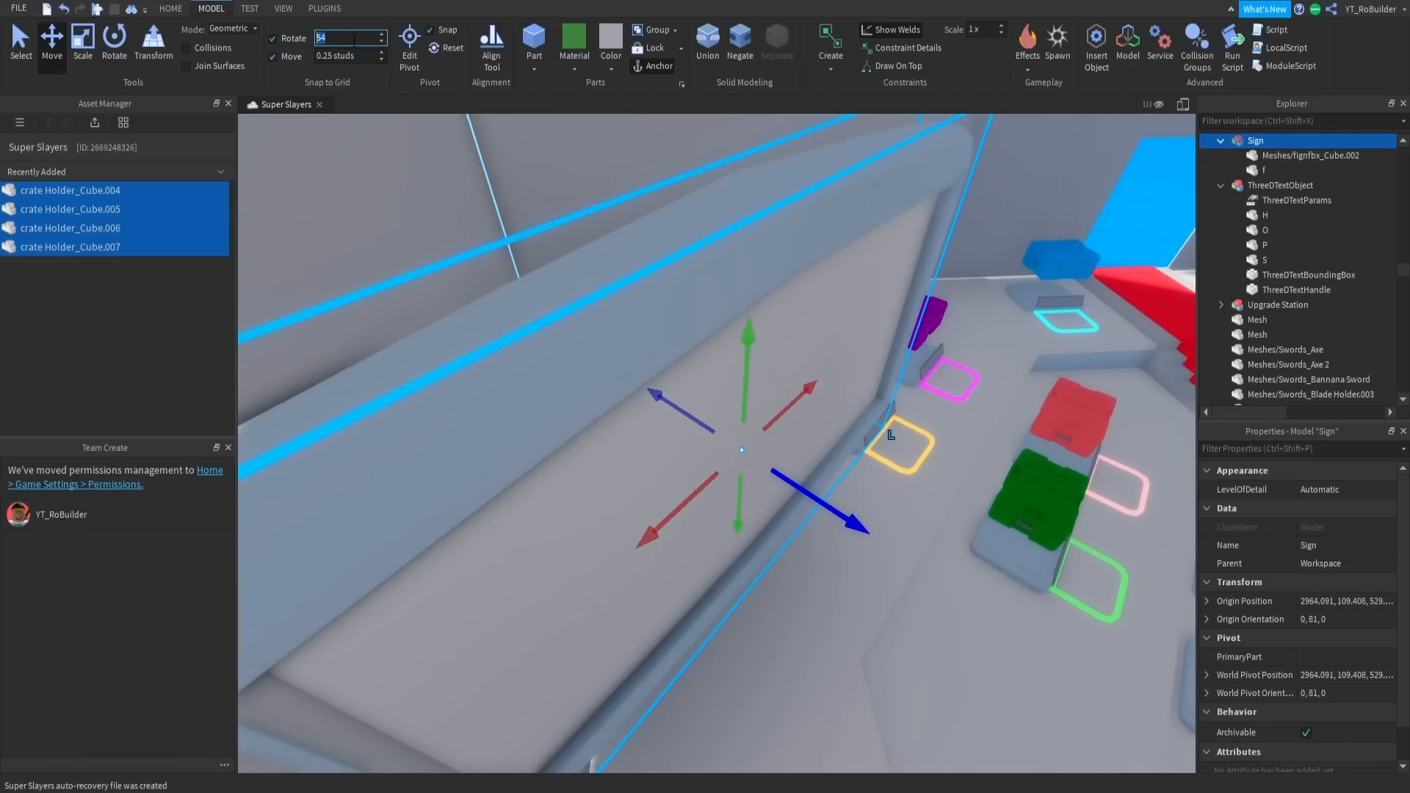
drag(731, 536, 636, 493)
double_click(334, 37)
key(d)
right_drag(809, 506, 820, 485)
key(s)
key(w)
key(d)
key(d)
key(w)
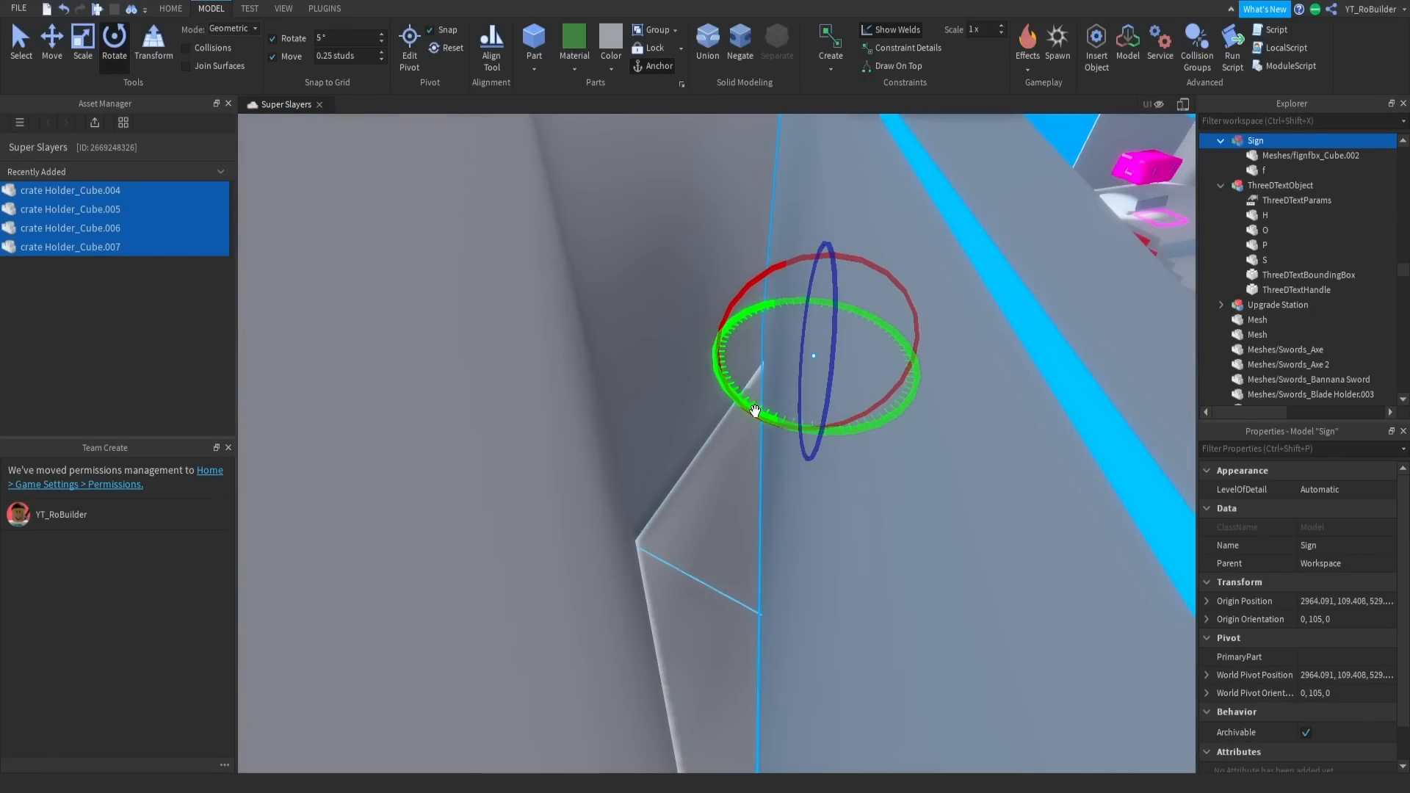
Fine-tune the blank sign's vertical-axis orientation to 100° and centre it across the corner.
drag(752, 409, 745, 408)
key(w)
mouse_move(761, 293)
right_down()
mouse_move(778, 295)
mouse_move(674, 293)
mouse_move(761, 293)
right_up()
key(w)
drag(718, 377, 725, 374)
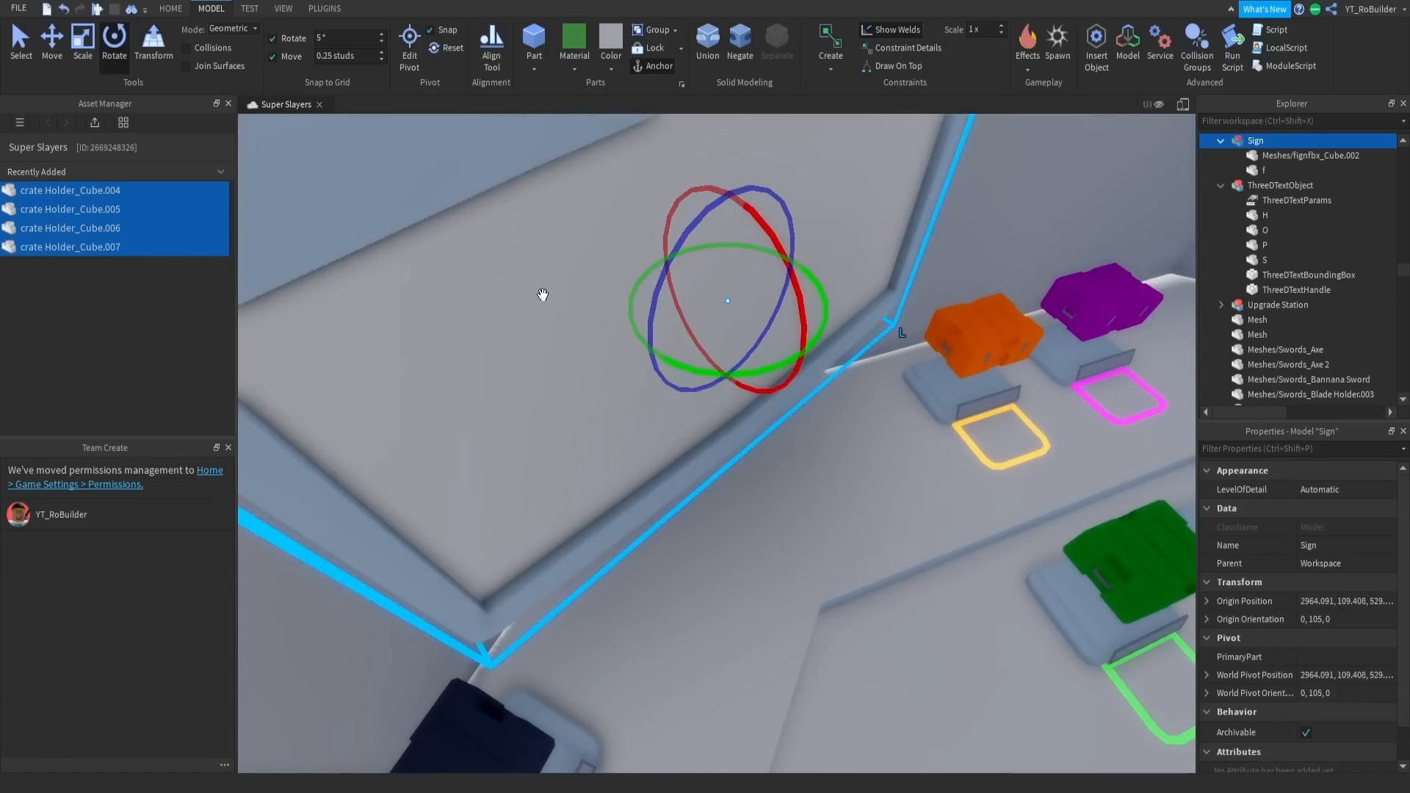
right_drag(874, 425, 874, 430)
key(s)
drag(903, 342, 951, 342)
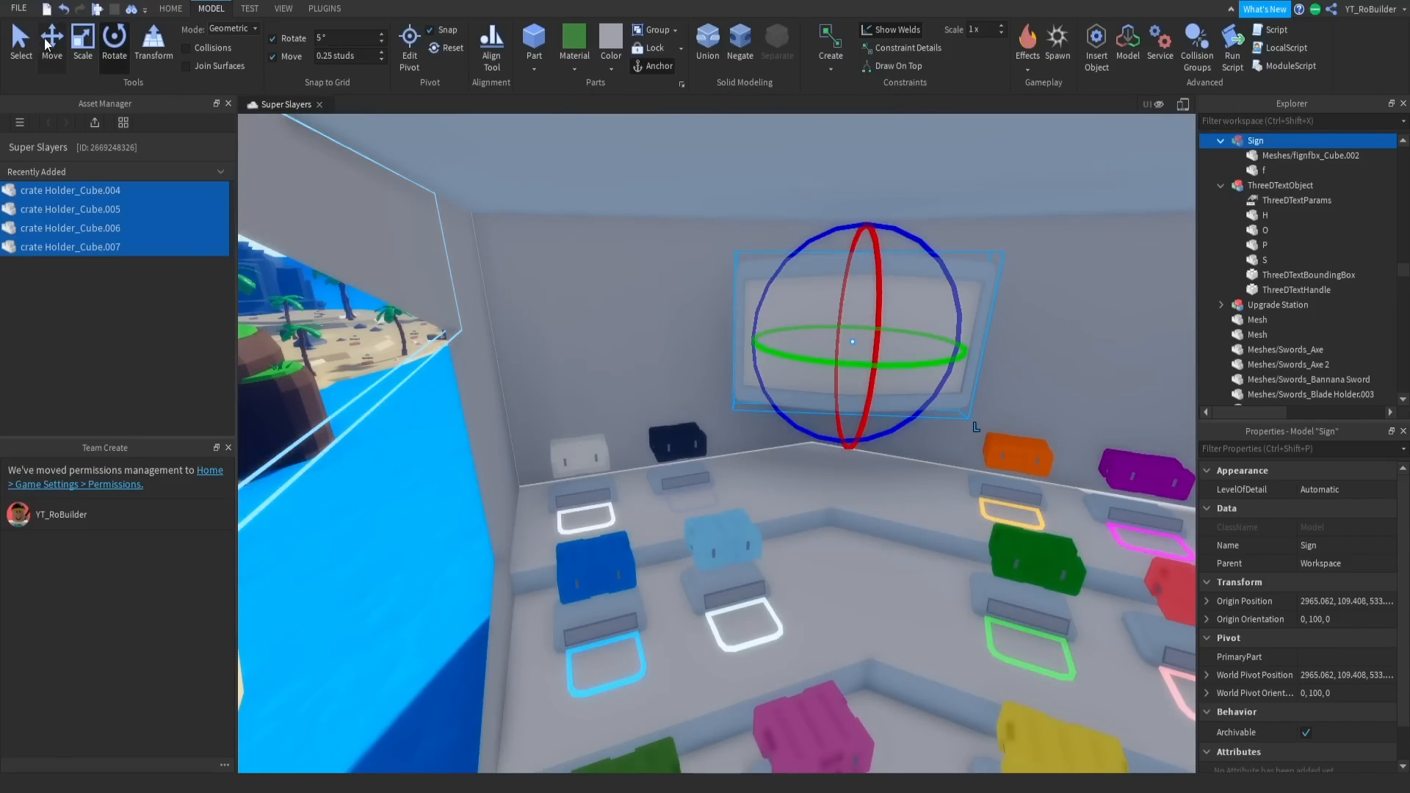
Duplicate the corner sign and turn the copy around by 180°.
right_drag(812, 403, 793, 399)
key(s)
key(w)
key(w)
right_drag(646, 372, 558, 385)
key(ctrl+d)
key(s)
right_click(557, 385)
click(475, 324)
key(ctrl+r)
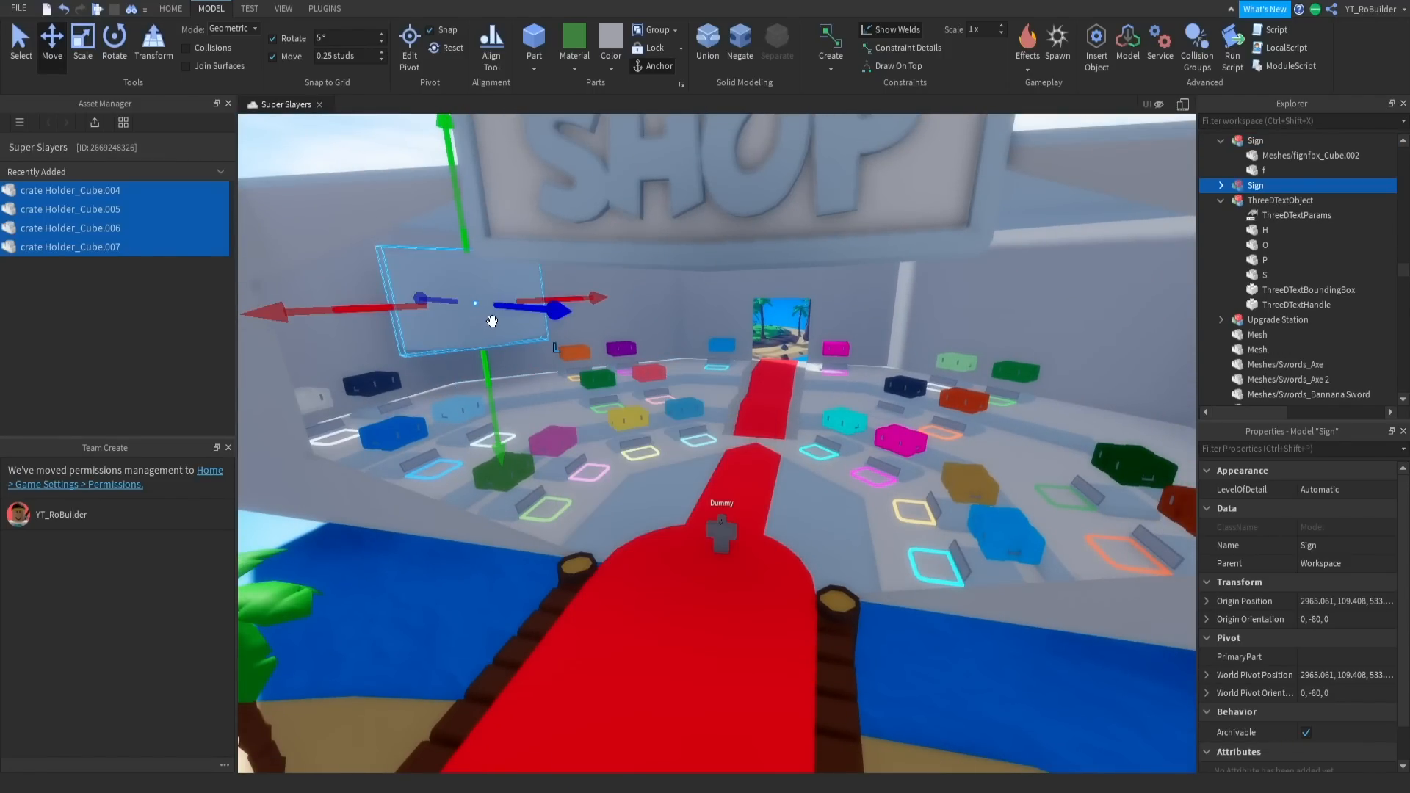
Move the copied sign to the opposite corner of the shop and orient it to -30° about the vertical axis.
drag(558, 310, 749, 359)
right_drag(749, 359, 749, 359)
drag(749, 359, 766, 359)
right_drag(749, 359, 767, 359)
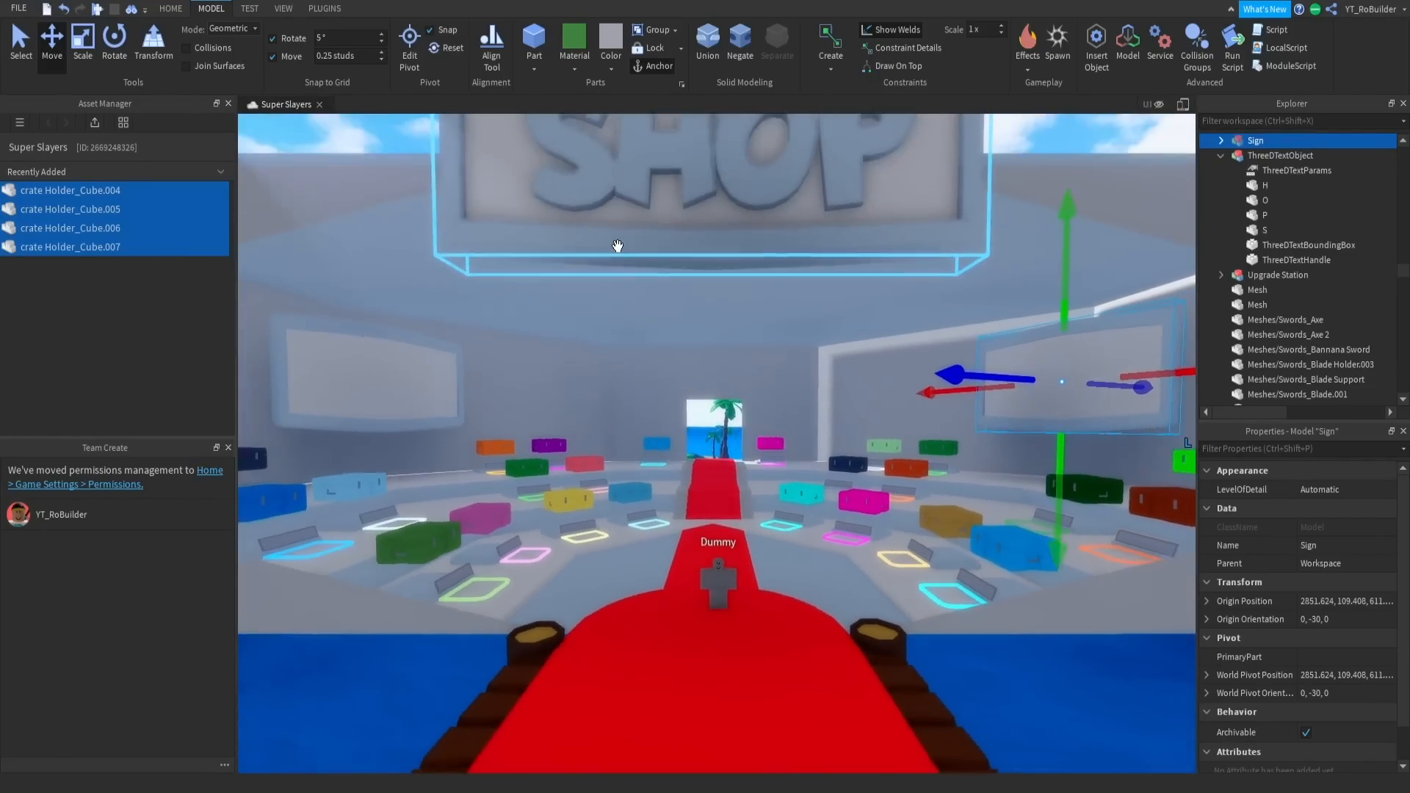
Slide the copied sign farther into the corner above the green crates.
scroll(618, 246, down, 2)
click(871, 408)
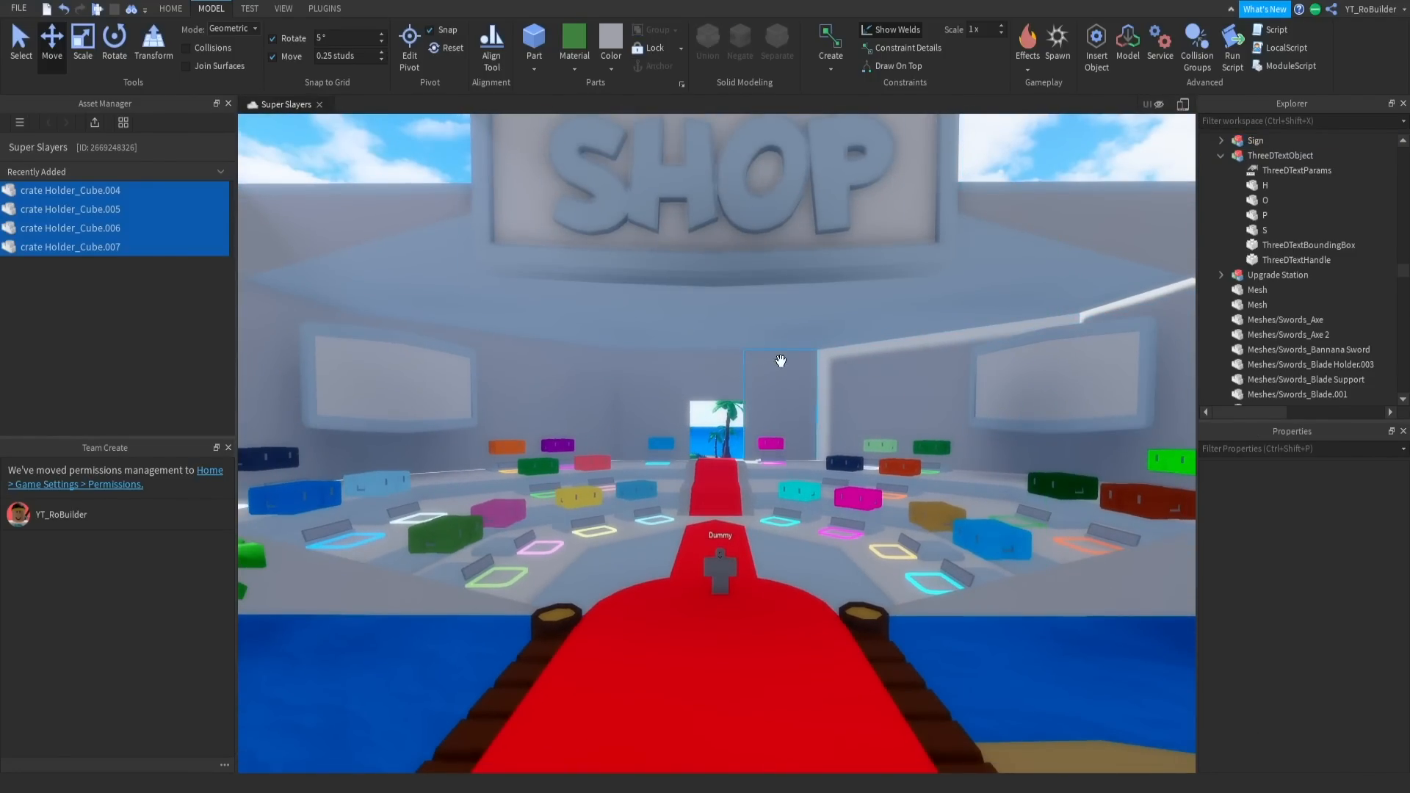
scroll(851, 379, up, 10)
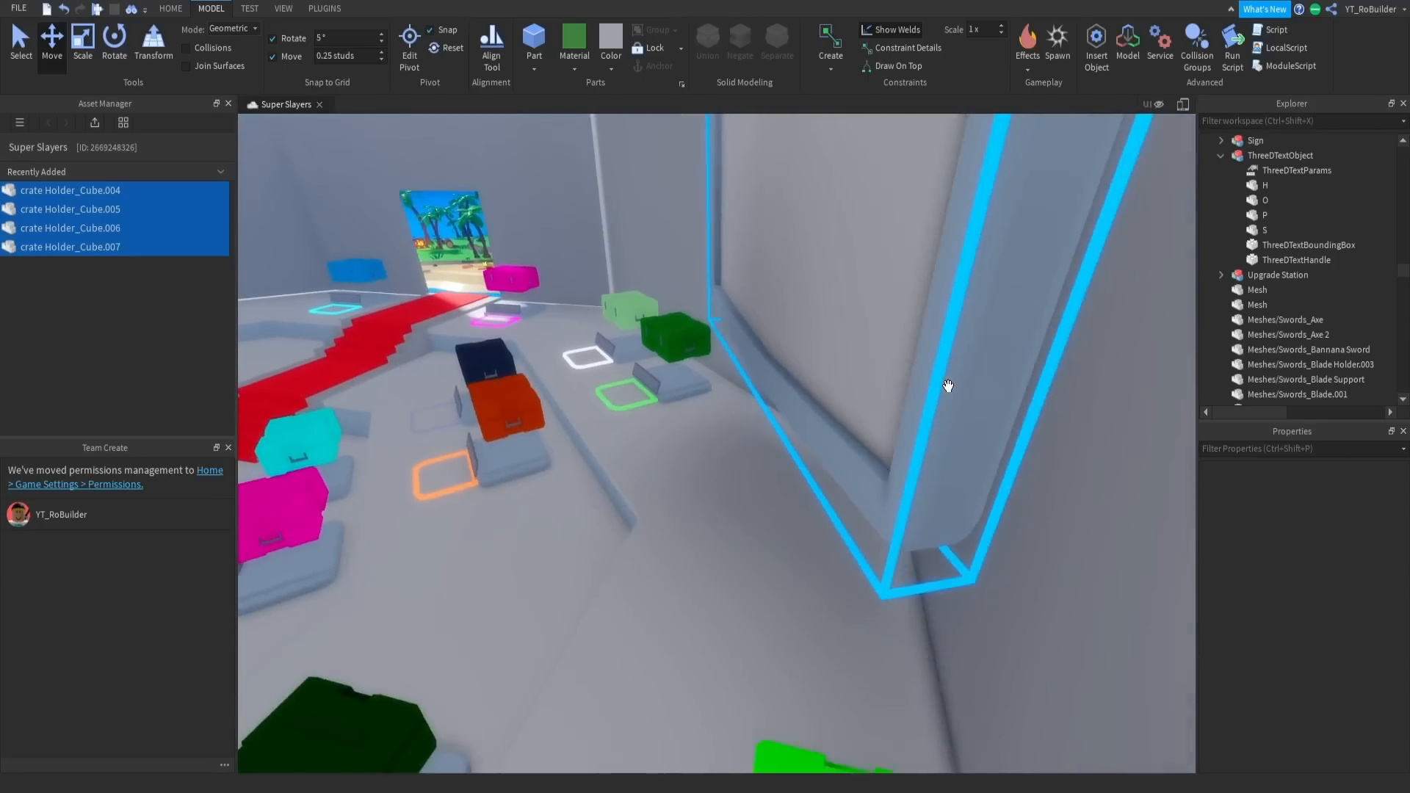
click(879, 312)
drag(848, 271, 926, 269)
key(w)
Set the rotation snap to 3° and rotate the copied sign to -33° about the vertical axis.
right_drag(1010, 535, 841, 375)
key(a)
key(d)
key(s)
key(a)
key(d)
key(w)
key(d)
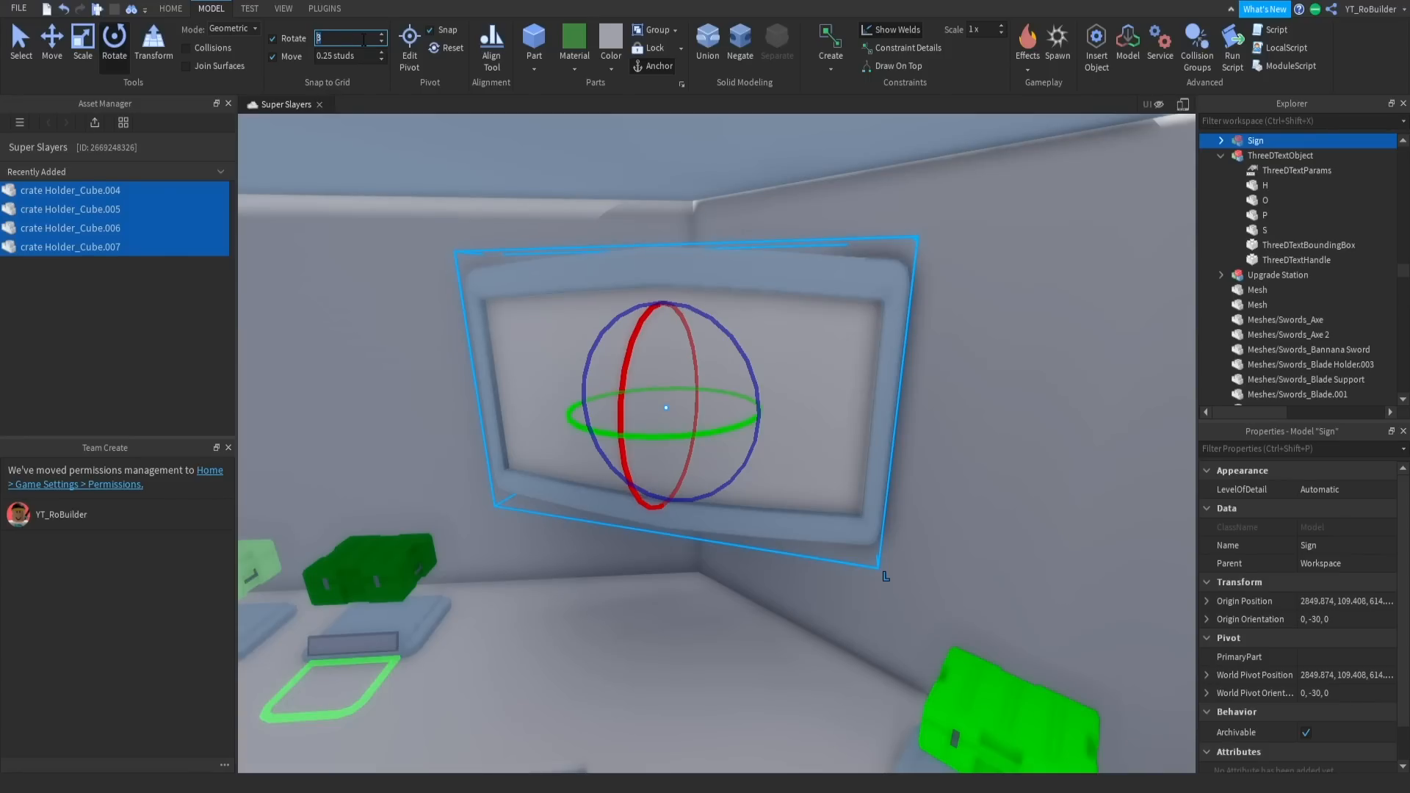
right_drag(643, 291, 643, 292)
key(w)
drag(720, 355, 714, 362)
key(d)
right_drag(768, 320, 768, 318)
key(a)
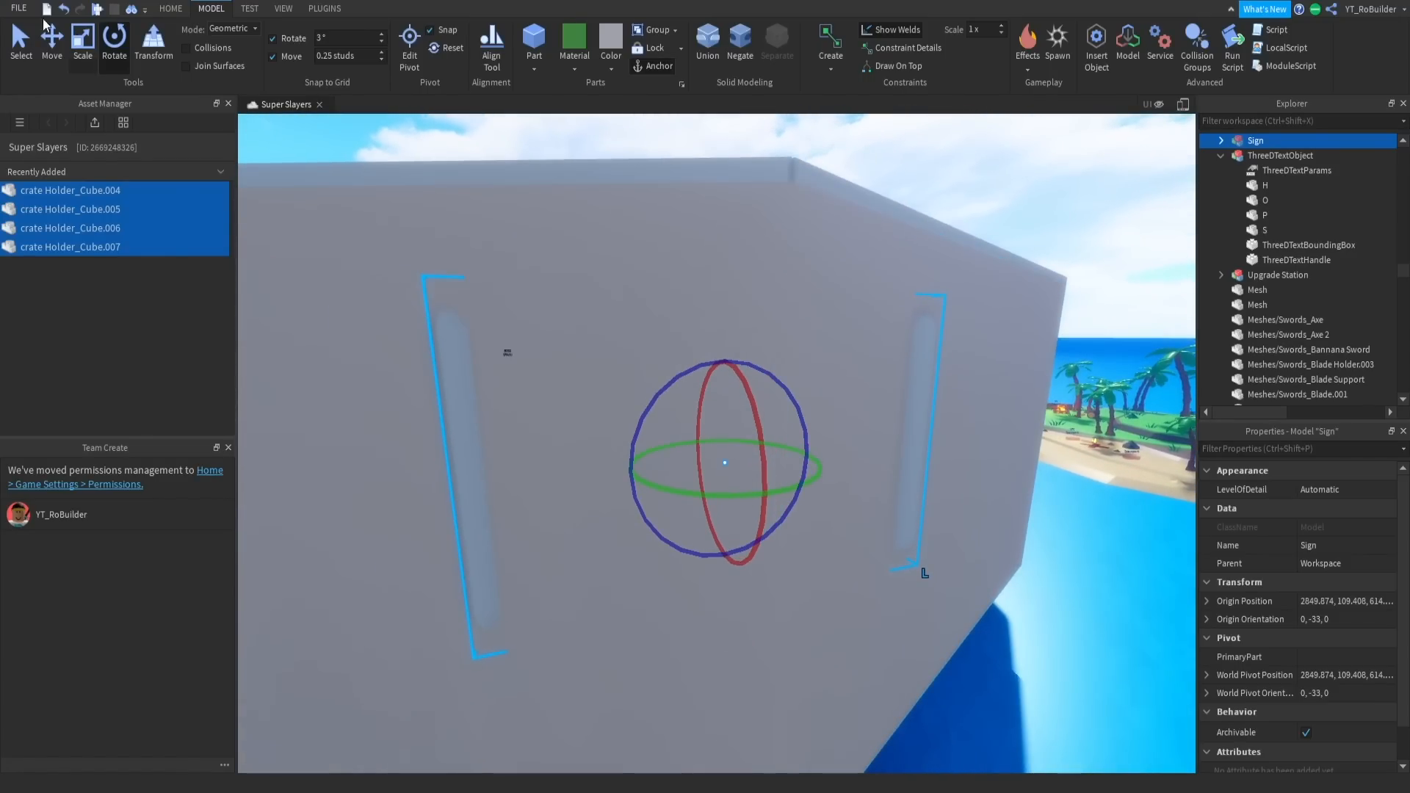
Check how far the copied sign pokes through the outer wall and adjust its depth in the corner with the Move tool.
click(52, 40)
key(a)
right_drag(522, 242, 522, 242)
right_drag(617, 390, 617, 390)
key(d)
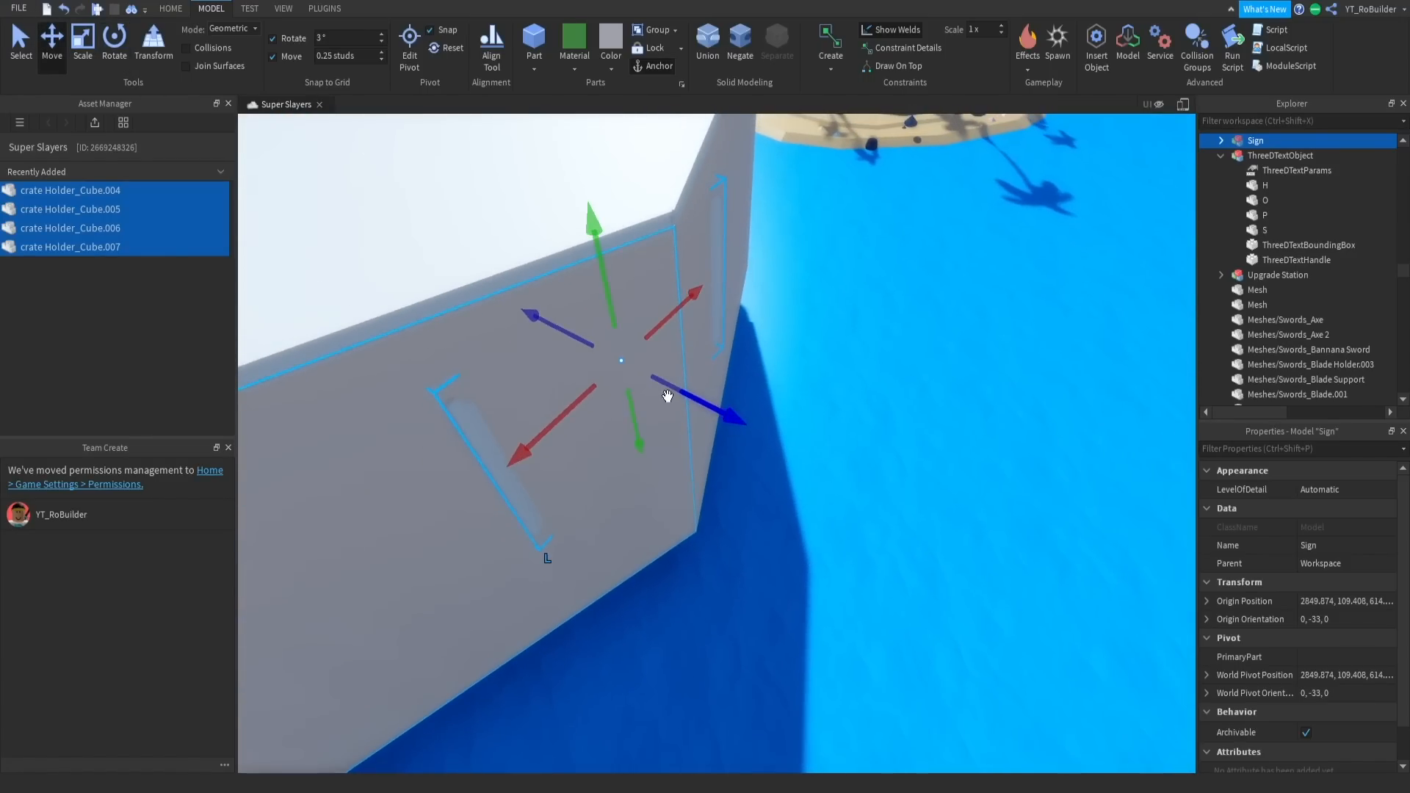
right_drag(724, 349, 807, 417)
Push the first blank sign farther back into its corner so its side edges meet the walls.
key(w)
click(767, 365)
key(w)
mouse_move(808, 418)
mouse_down()
mouse_move(848, 418)
mouse_move(815, 413)
mouse_up()
right_drag(853, 373, 784, 337)
key(d)
key(s)
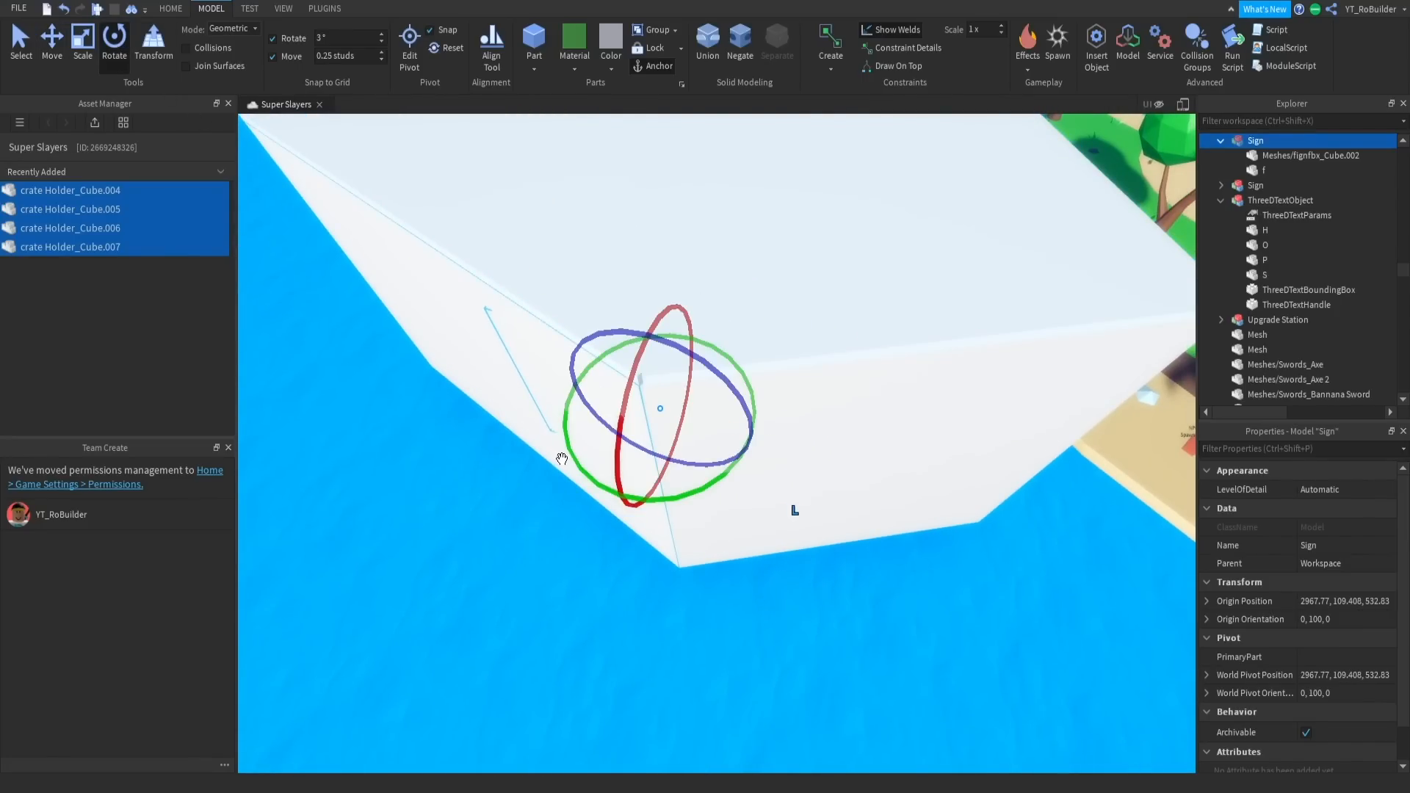
Compare the placement of the two blank corner signs from in front of the shop.
click(742, 398)
key(w)
right_drag(742, 398, 745, 398)
key(s)
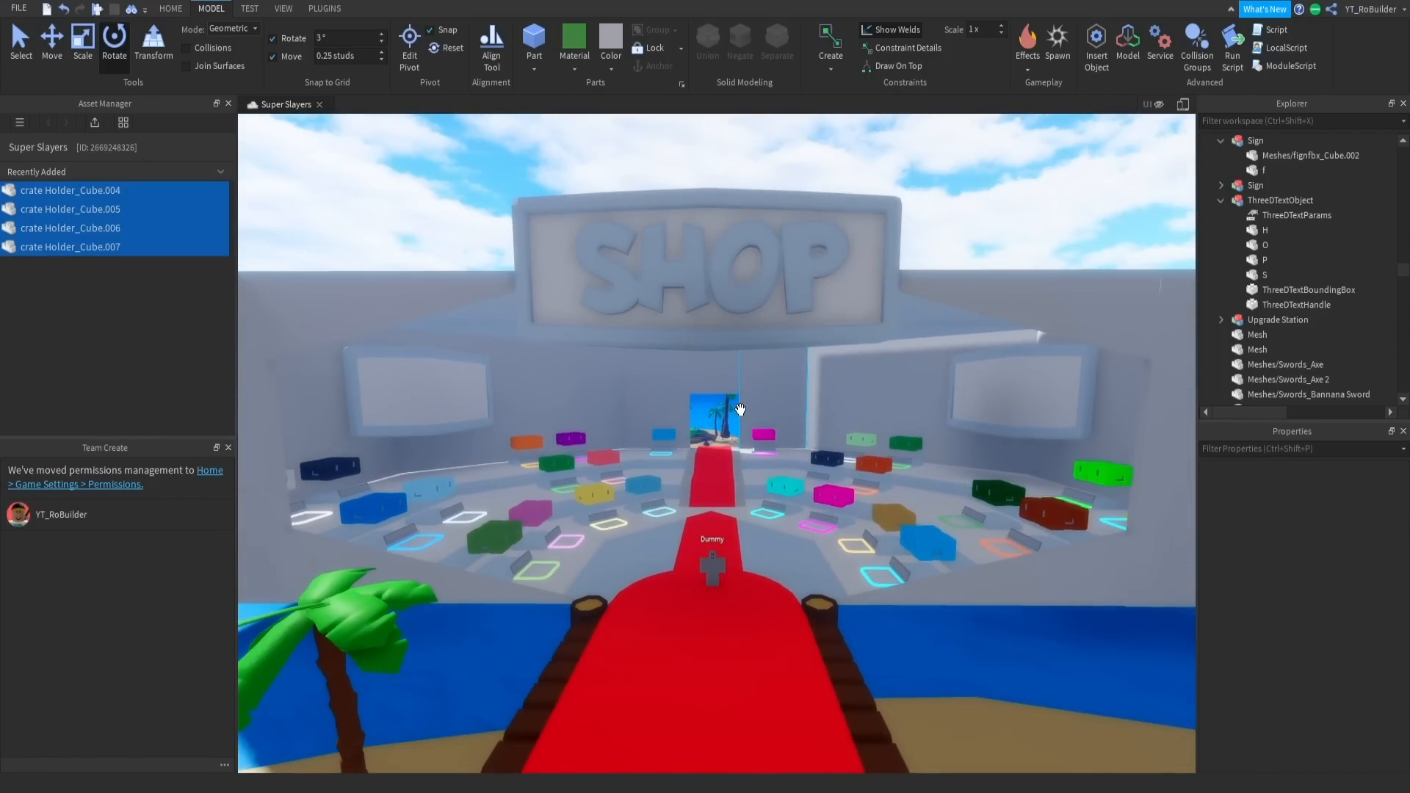
key(w)
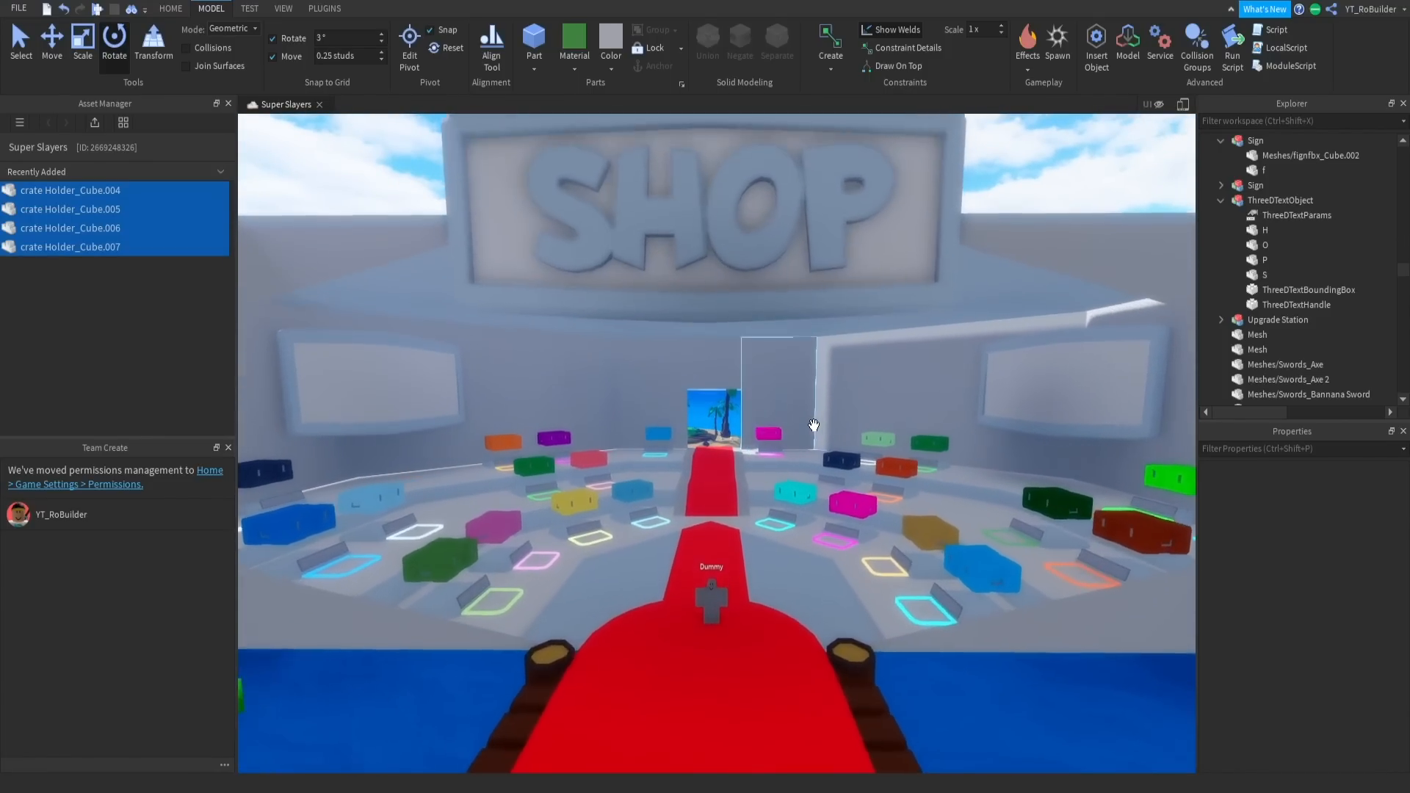
click(368, 375)
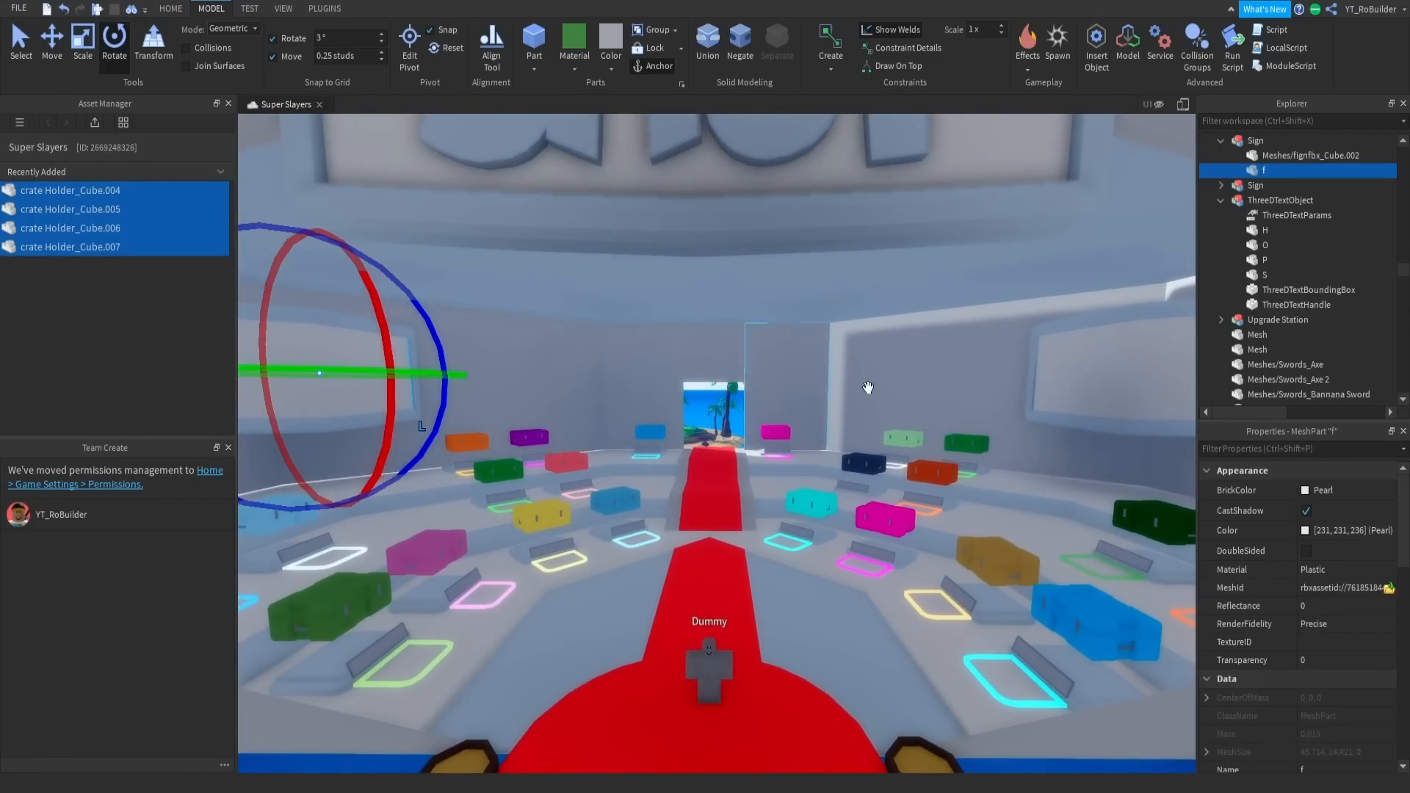
ctrl+click(1094, 373)
key(s)
right_drag(1033, 365, 1035, 365)
click(1034, 365)
key(w)
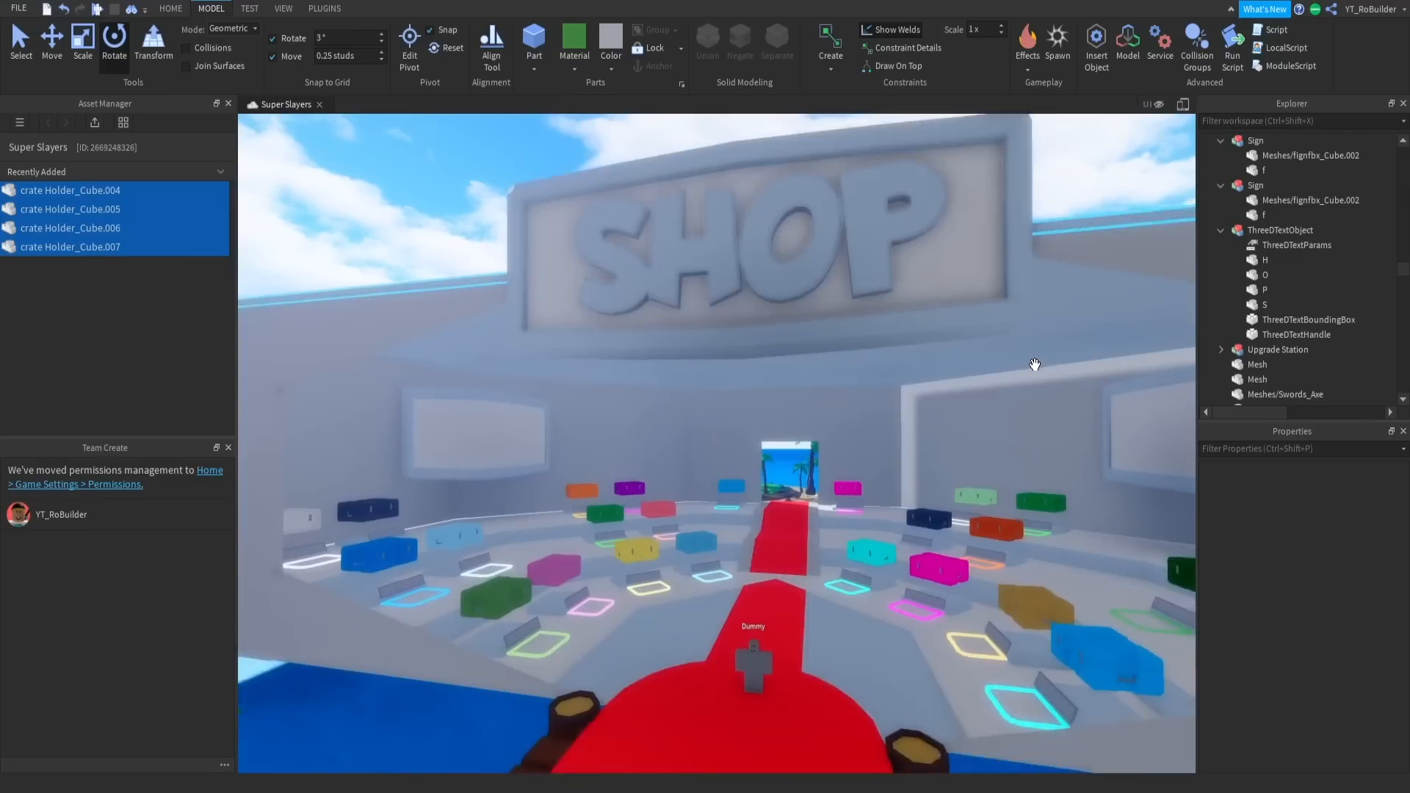
key(s)
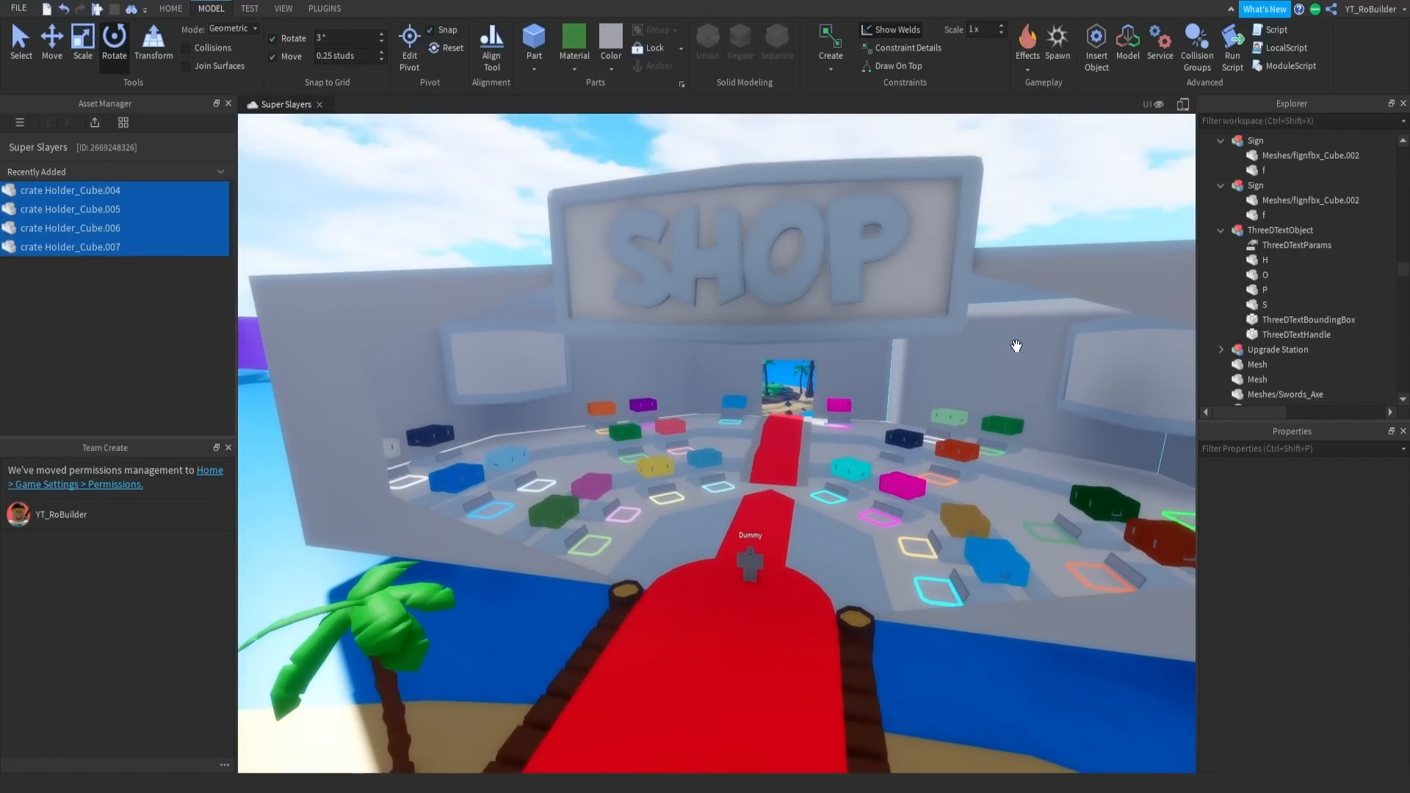
Examine the SHOP sign and the whole building from the dock and from high above the island.
click(964, 296)
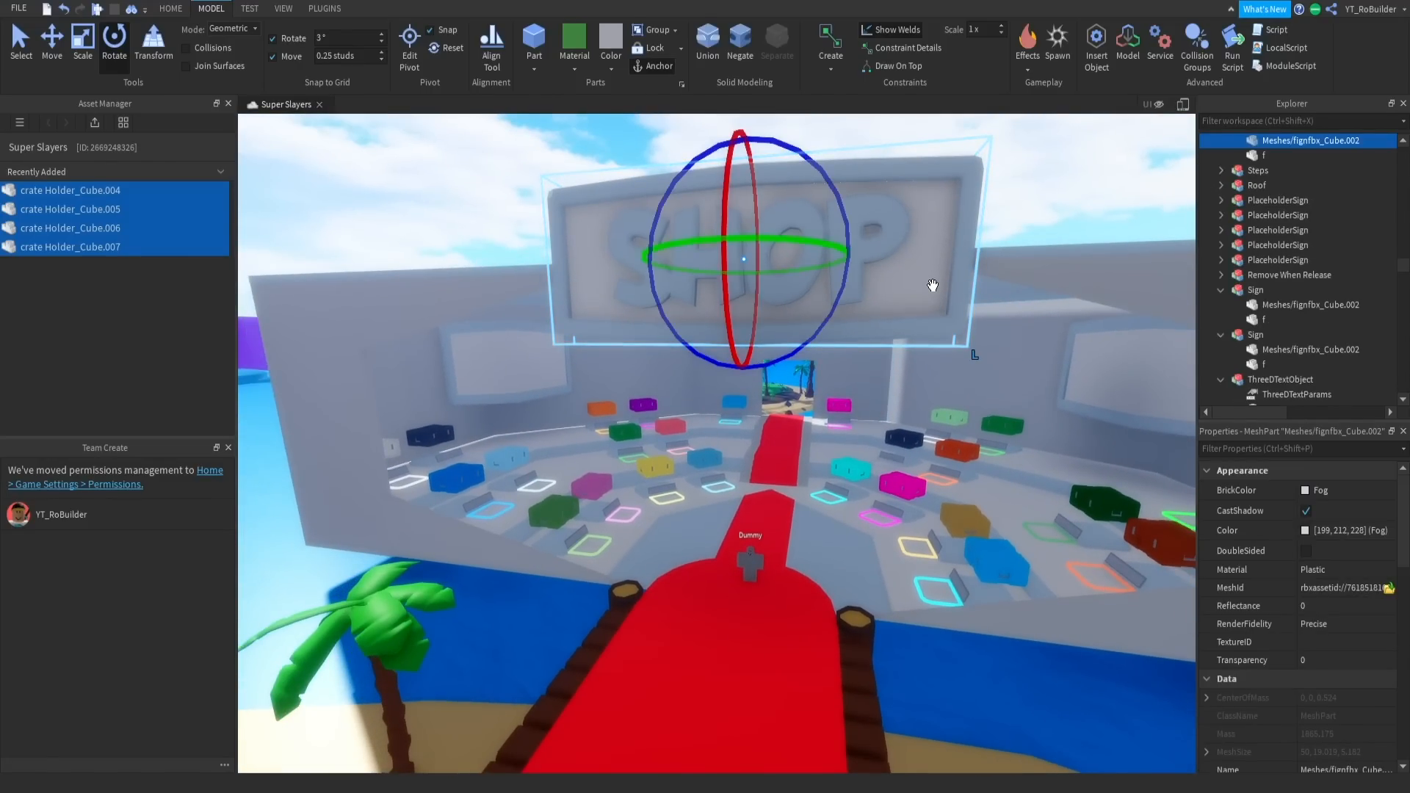
click(1066, 209)
key(e)
key(s)
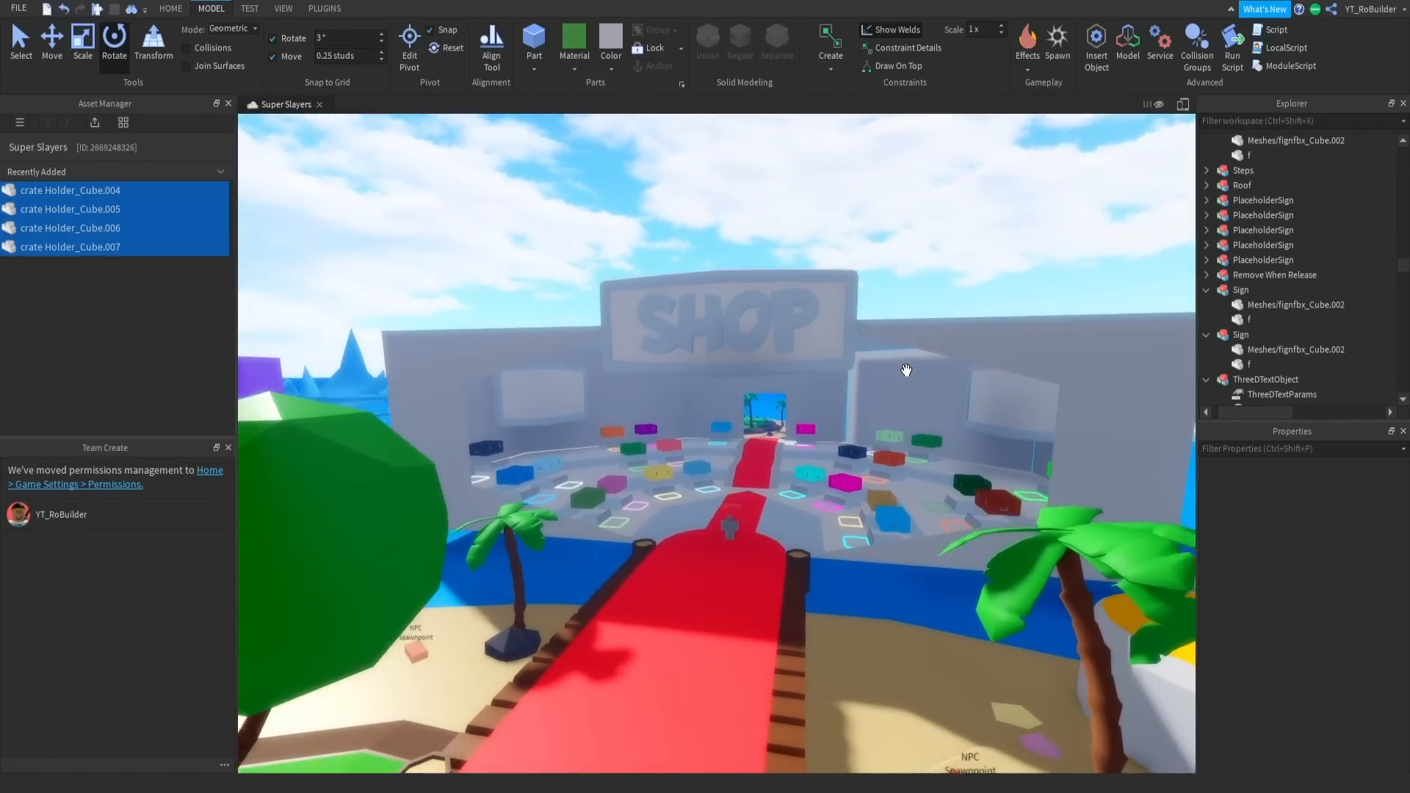
key(q)
key(w)
key(w)
key(q)
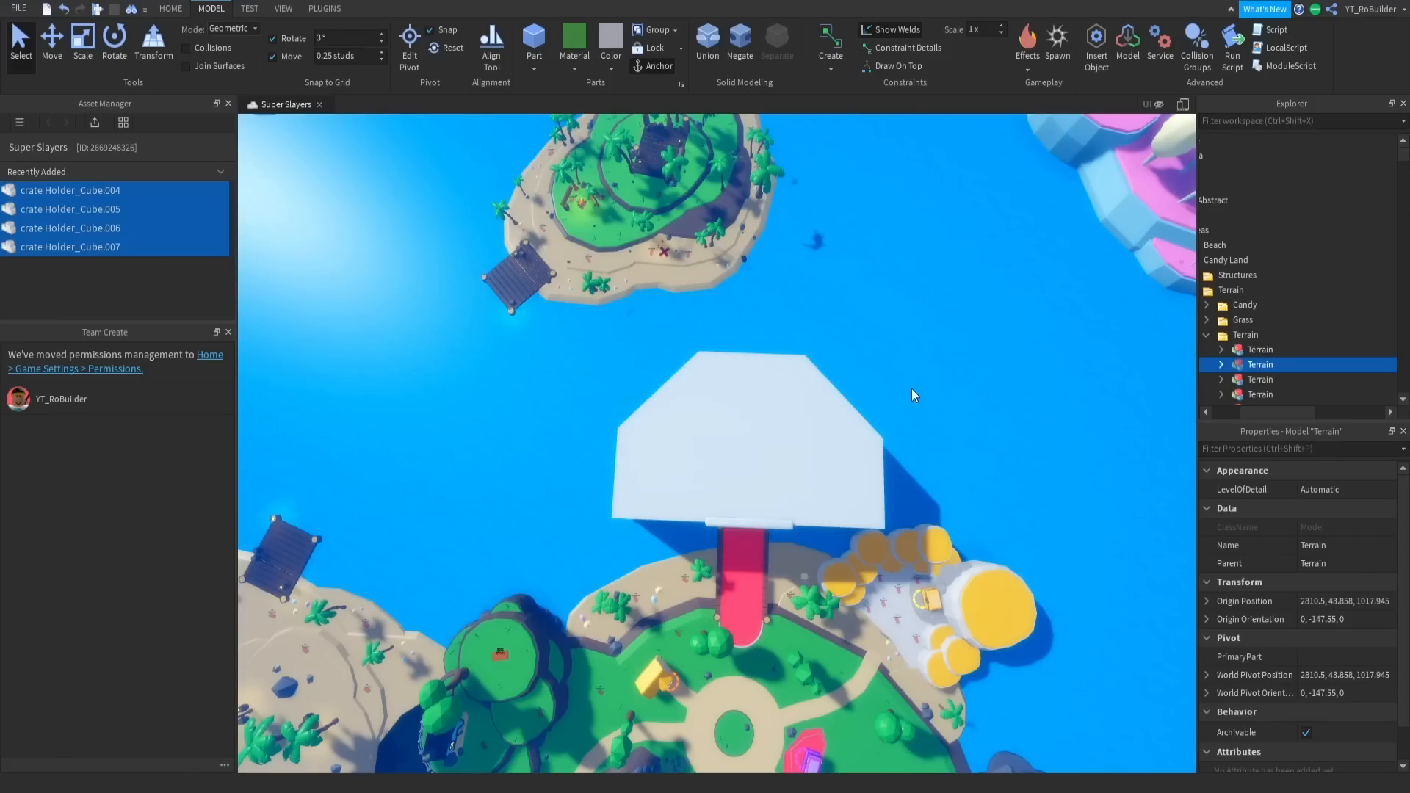
Inspect the building's outer walls, base and rear window opening by circling it back to the dock.
scroll(904, 393, up, 3)
scroll(596, 422, up, 3)
right_drag(658, 402, 629, 401)
key(w)
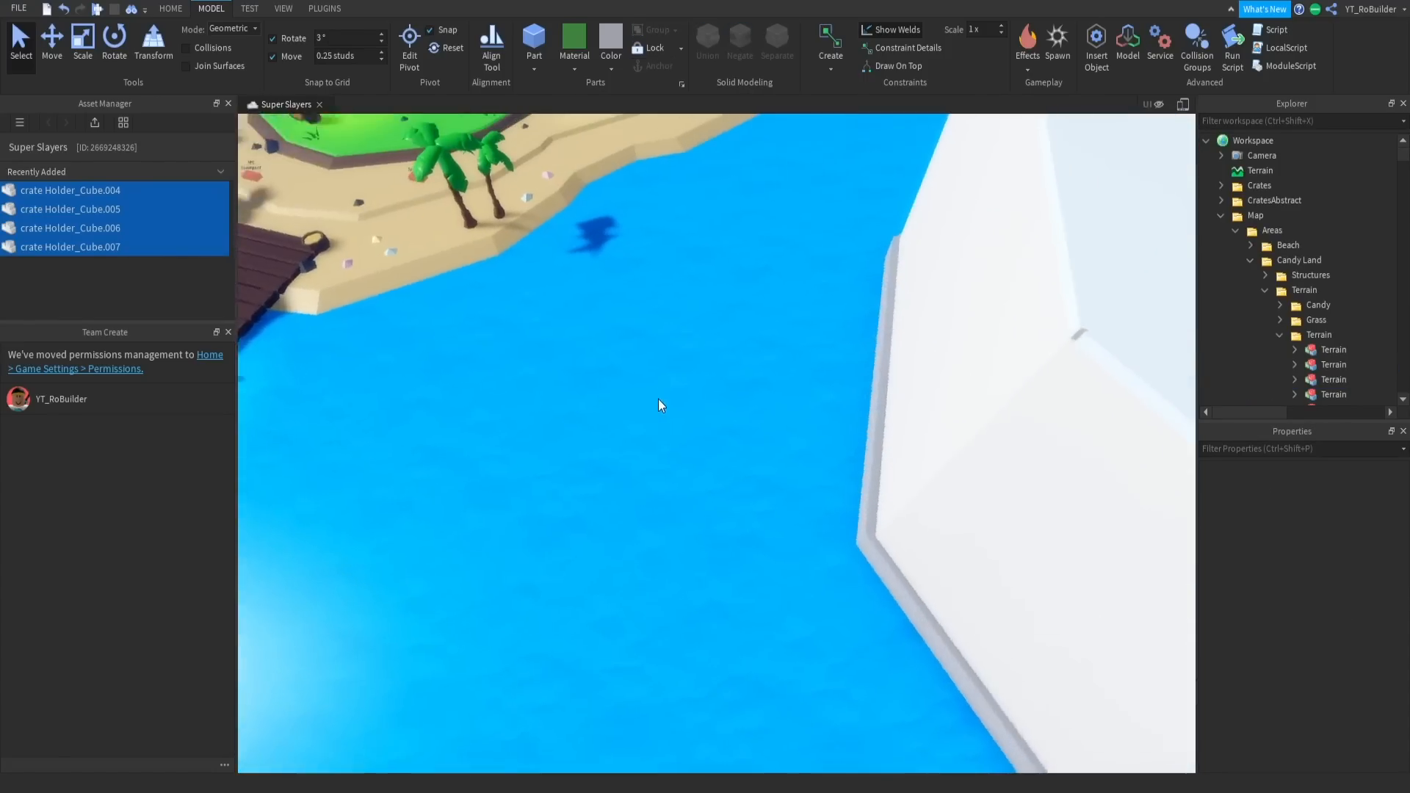
key(w)
key(a)
key(s)
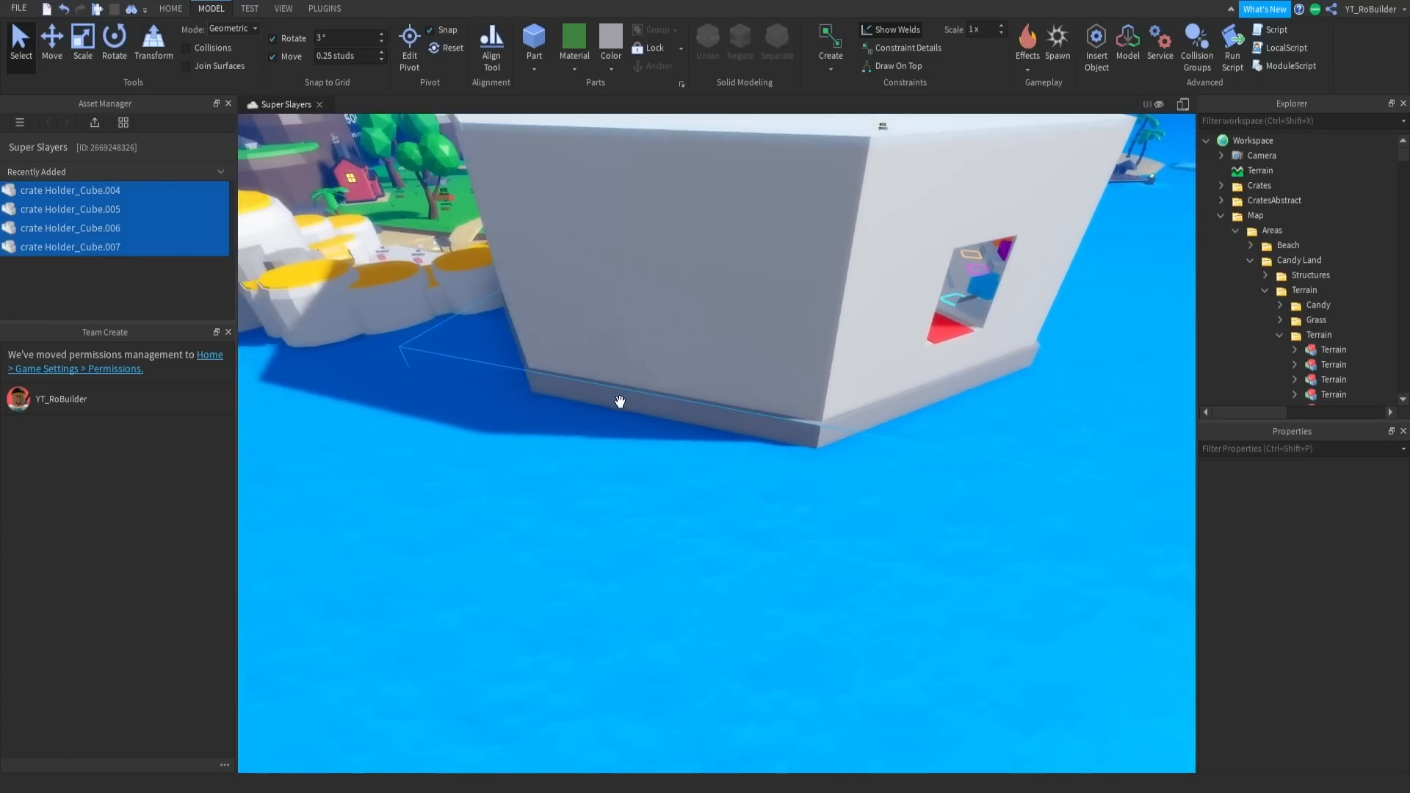
key(d)
right_drag(896, 421, 881, 450)
key(w)
key(w)
key(s)
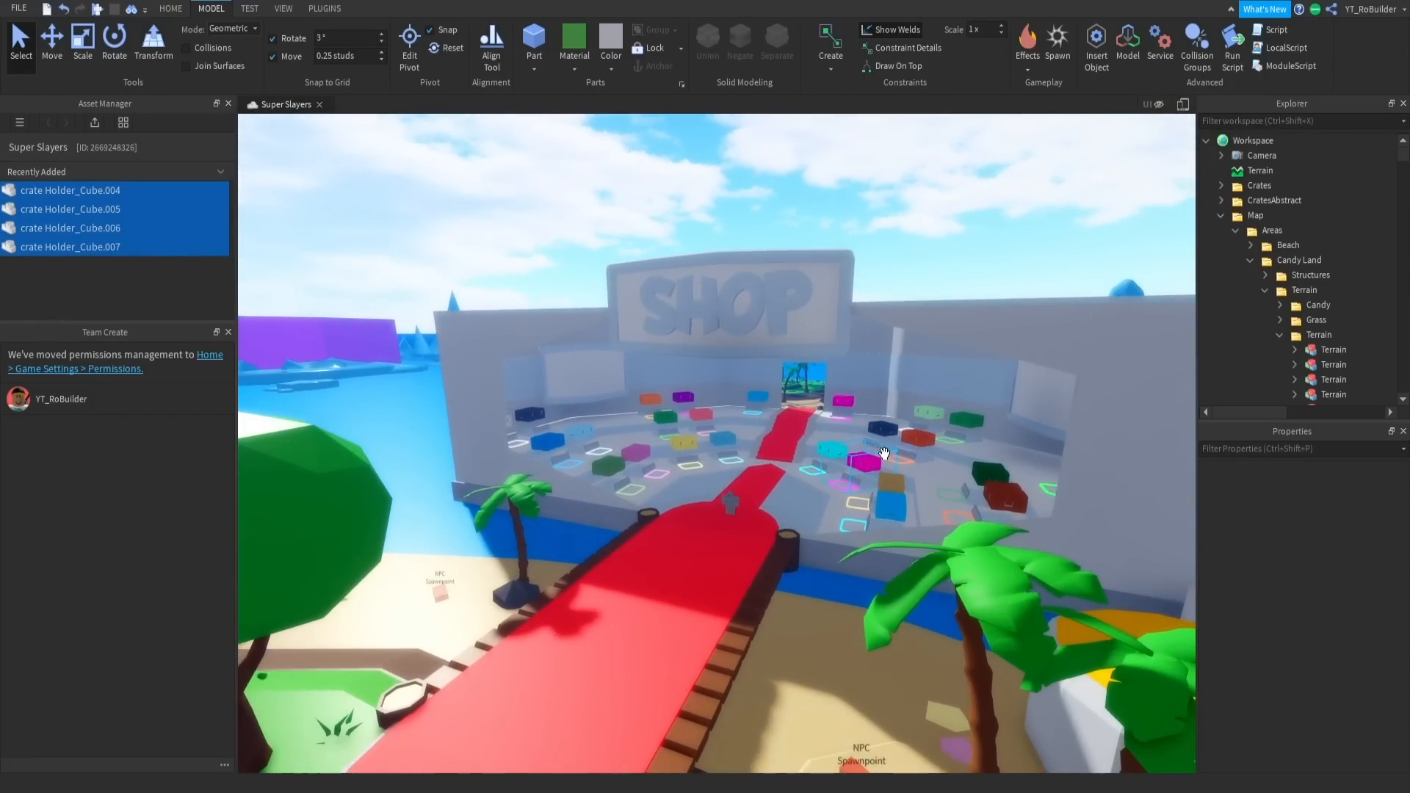
Examine the interior corner with its blank sign and the crates on the three tiers below it.
key(w)
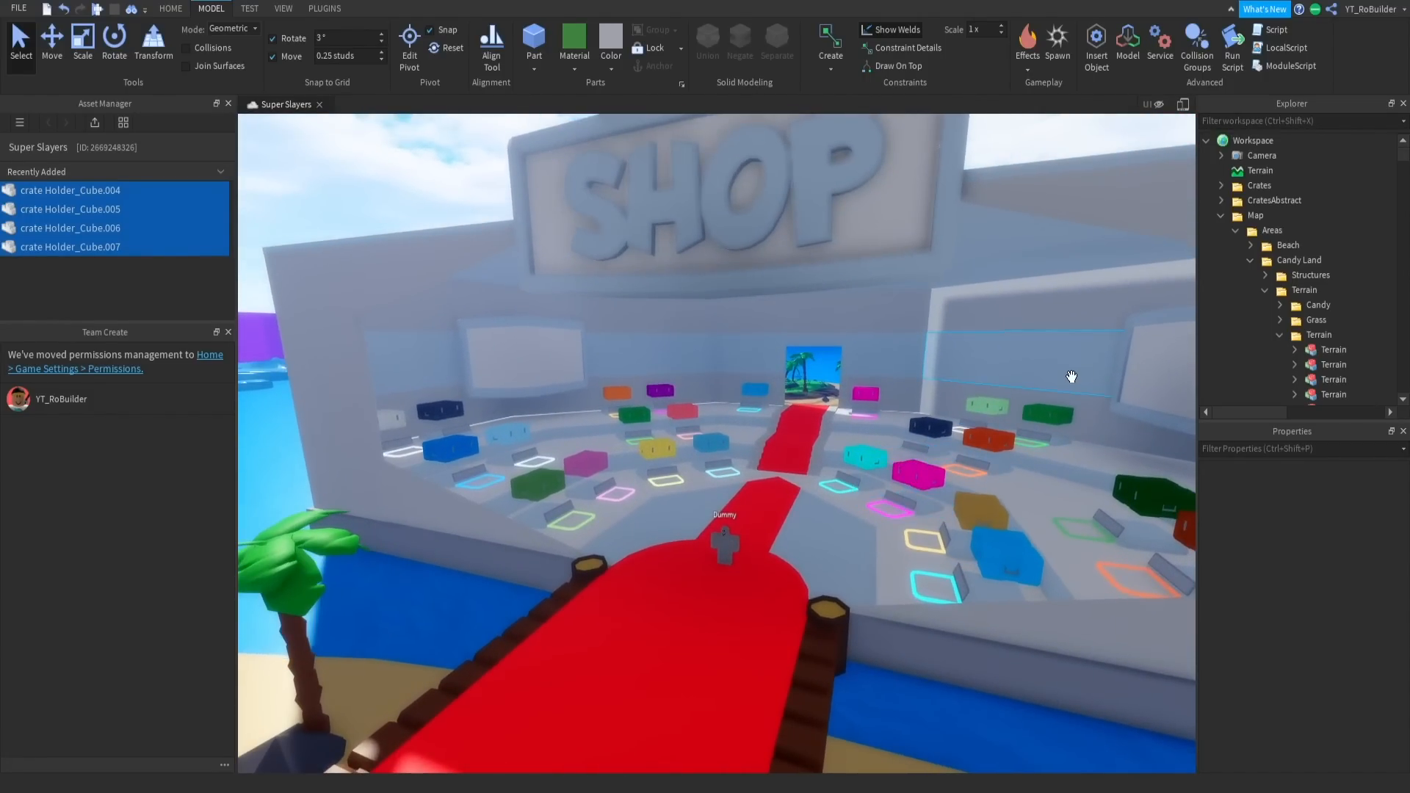
key(w)
key(a)
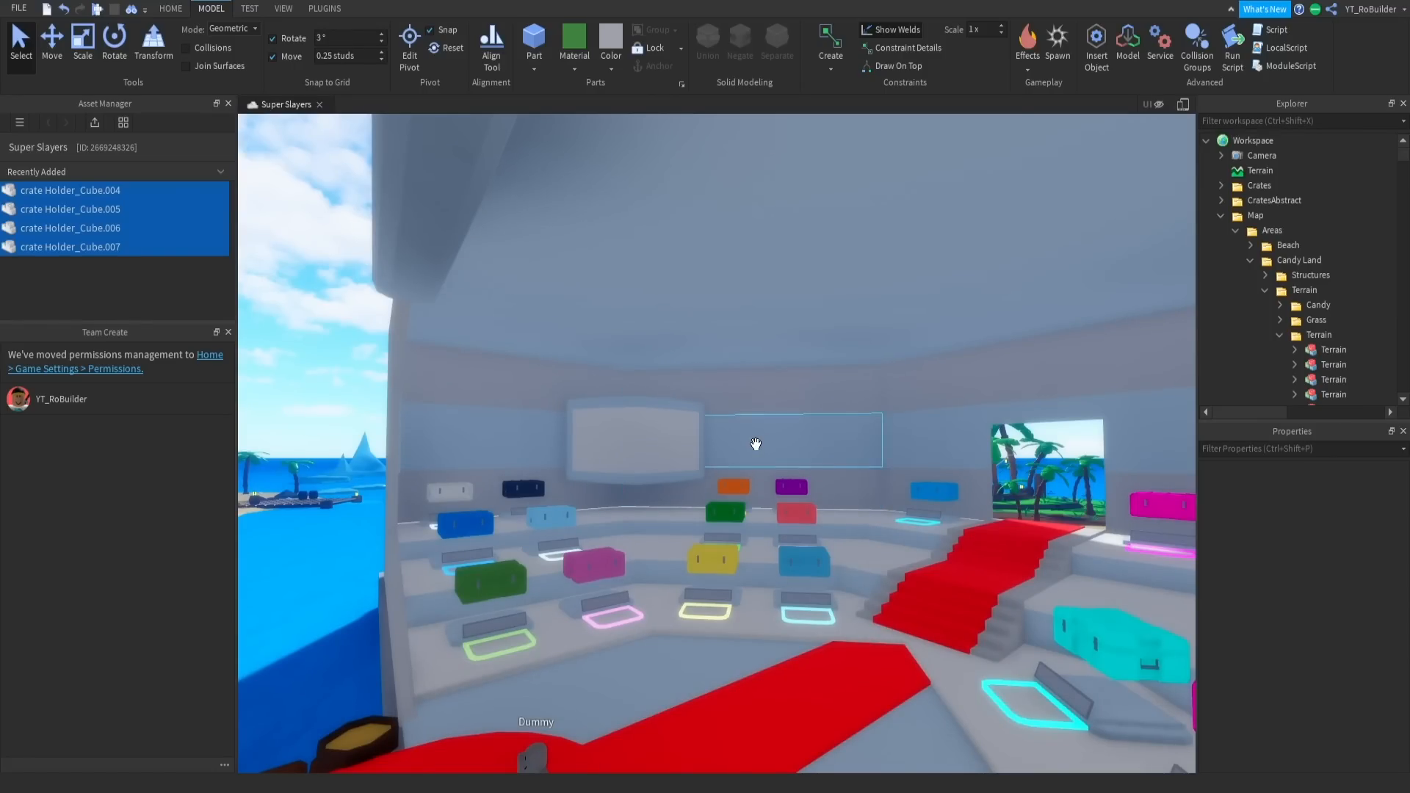
key(w)
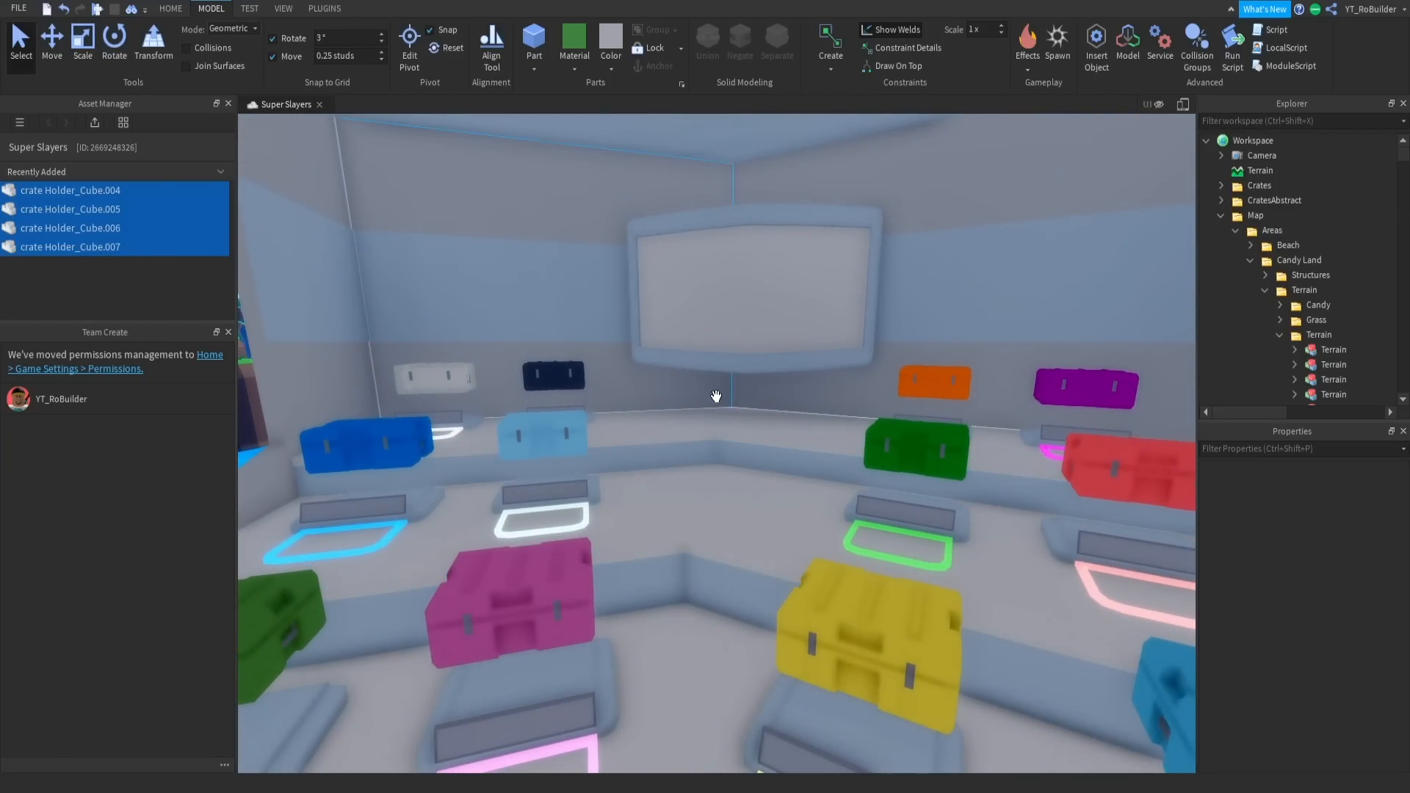
right_drag(718, 393, 714, 542)
key(s)
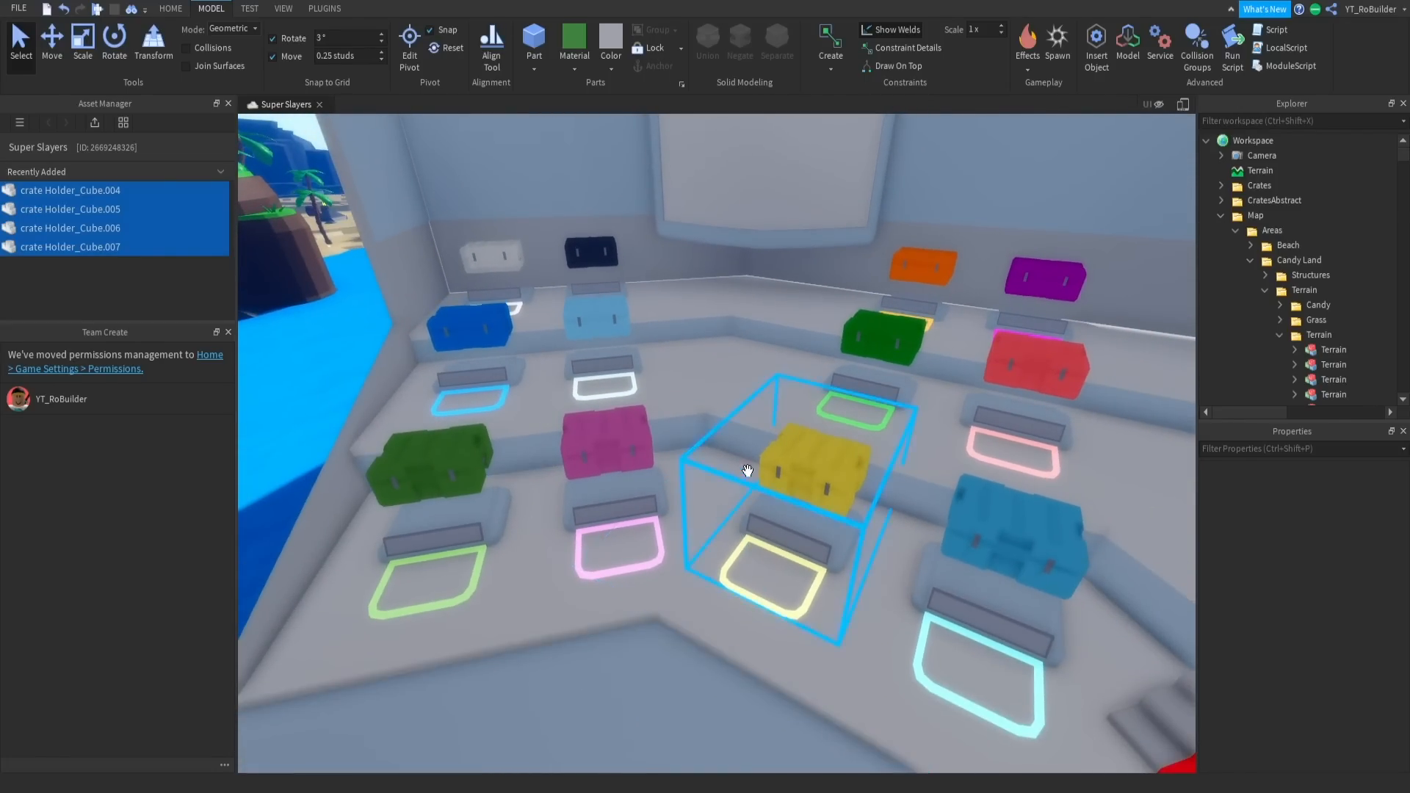
Select the six crates in the two columns nearest the beach across all three tiers for moving, and clear the selection.
right_drag(761, 497, 768, 450)
click(767, 450)
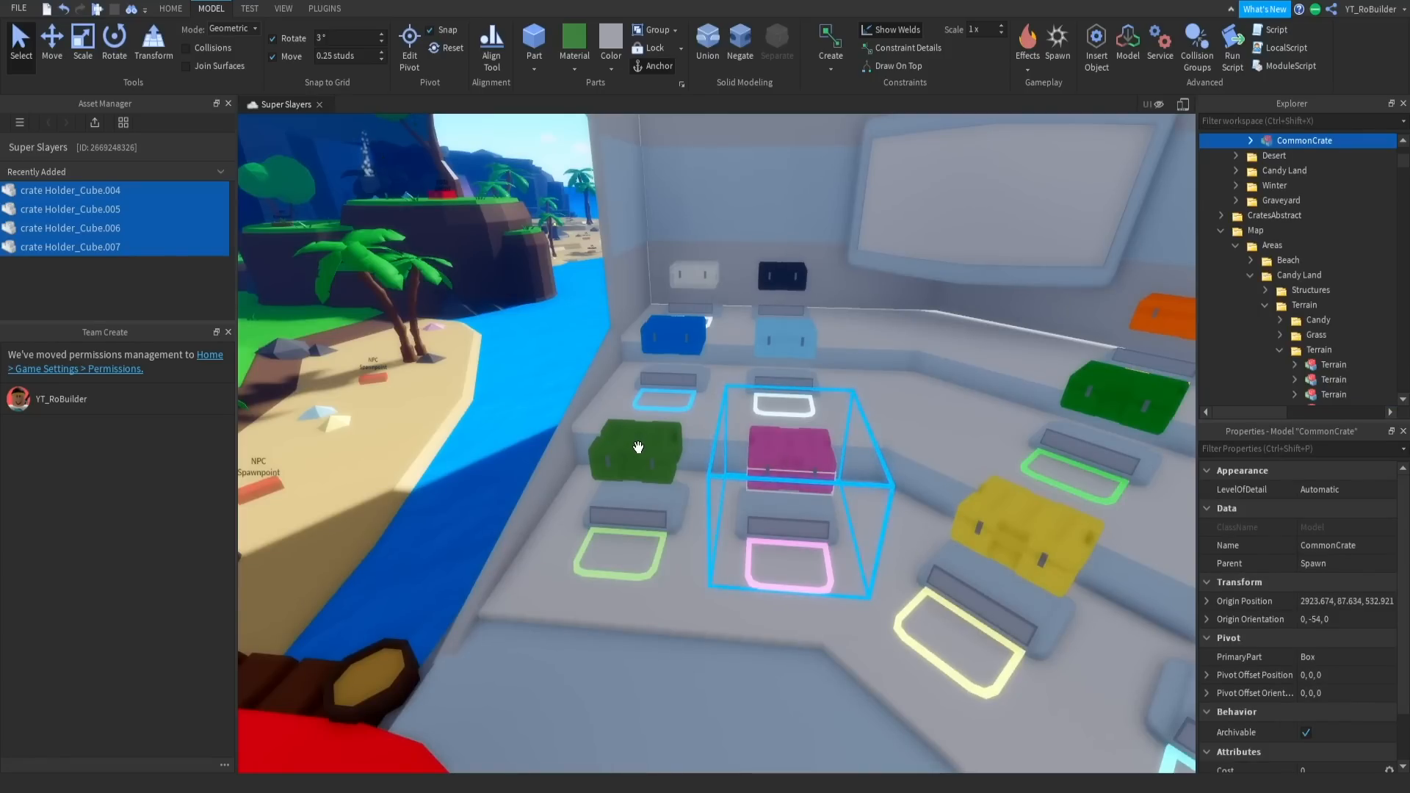
ctrl+click(671, 467)
scroll(691, 440, up, 3)
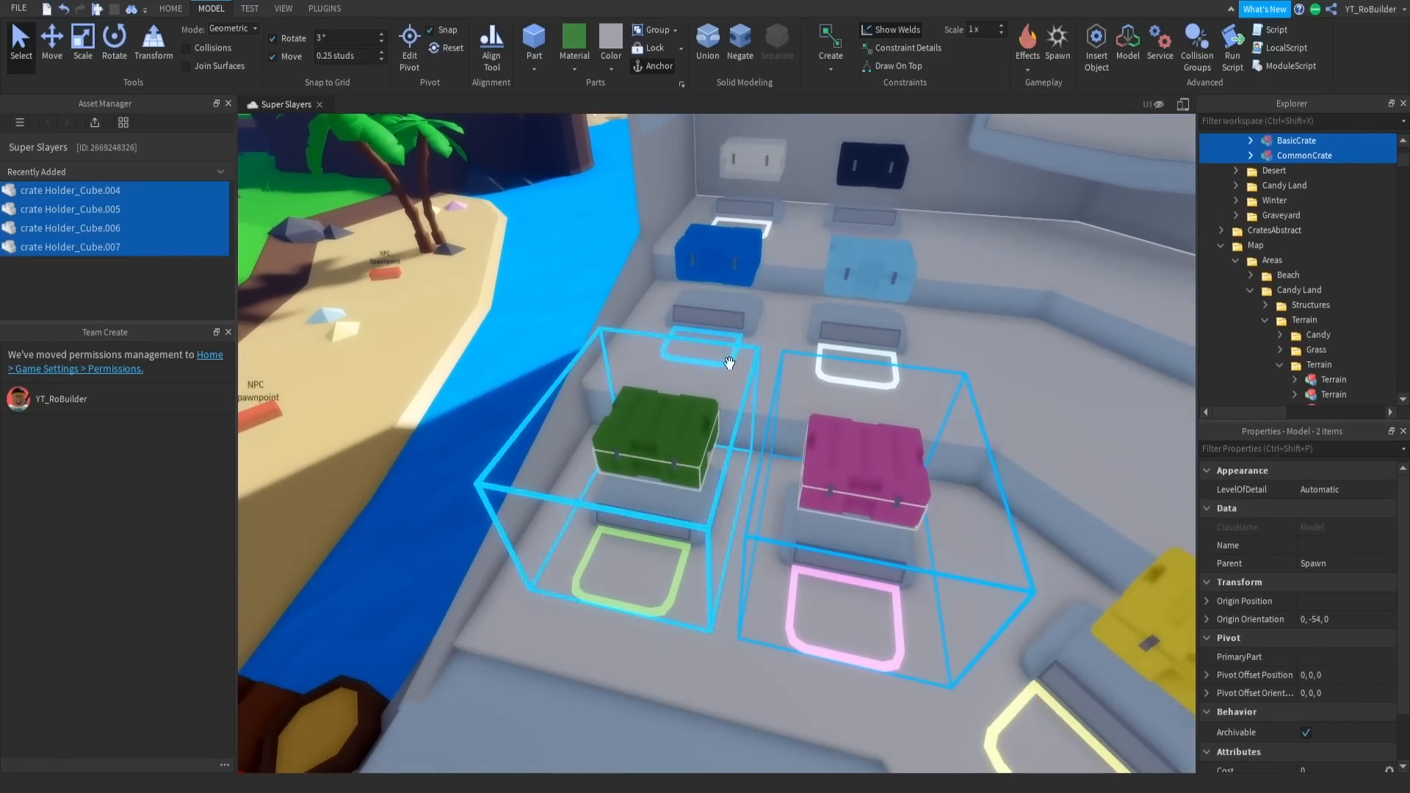
scroll(736, 257, up, 3)
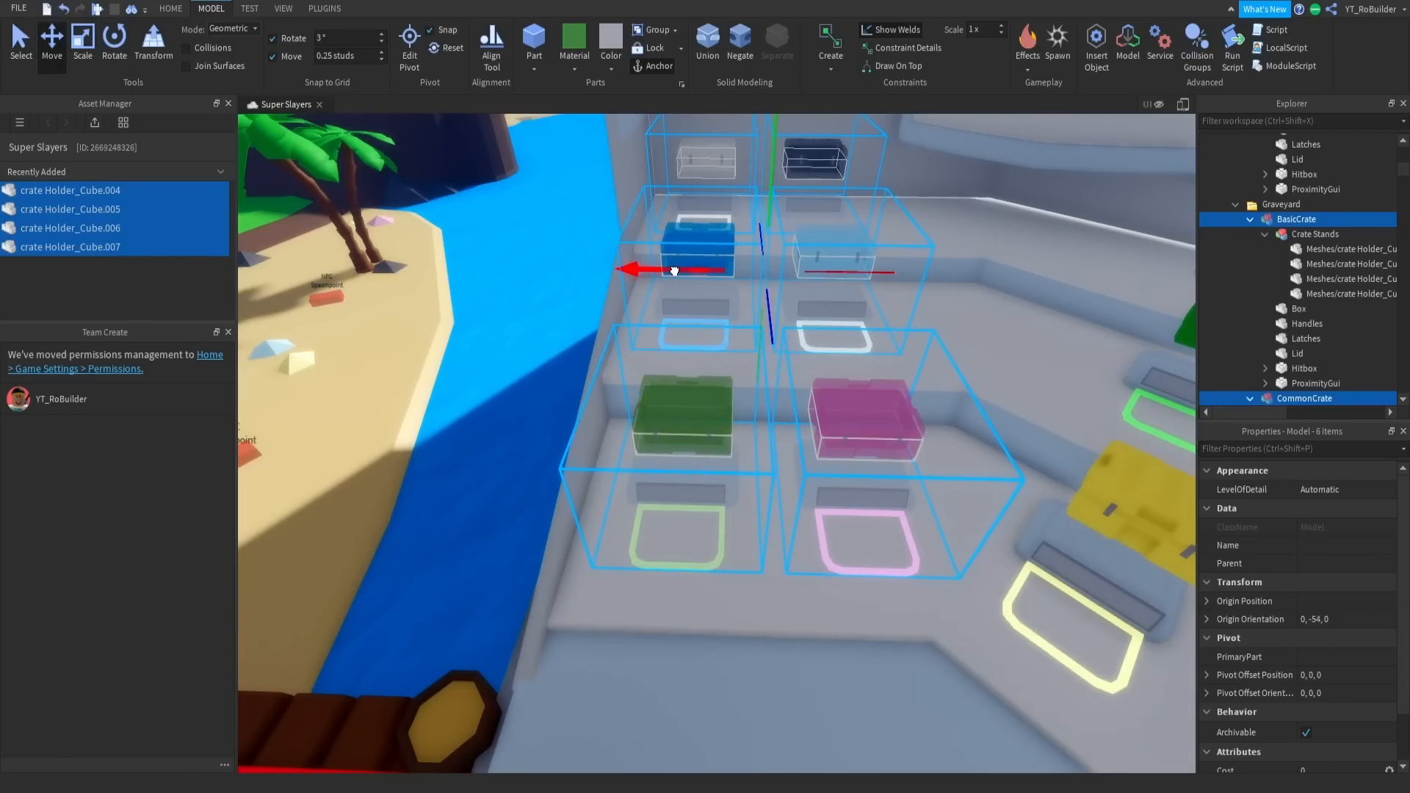
right_drag(580, 357, 629, 335)
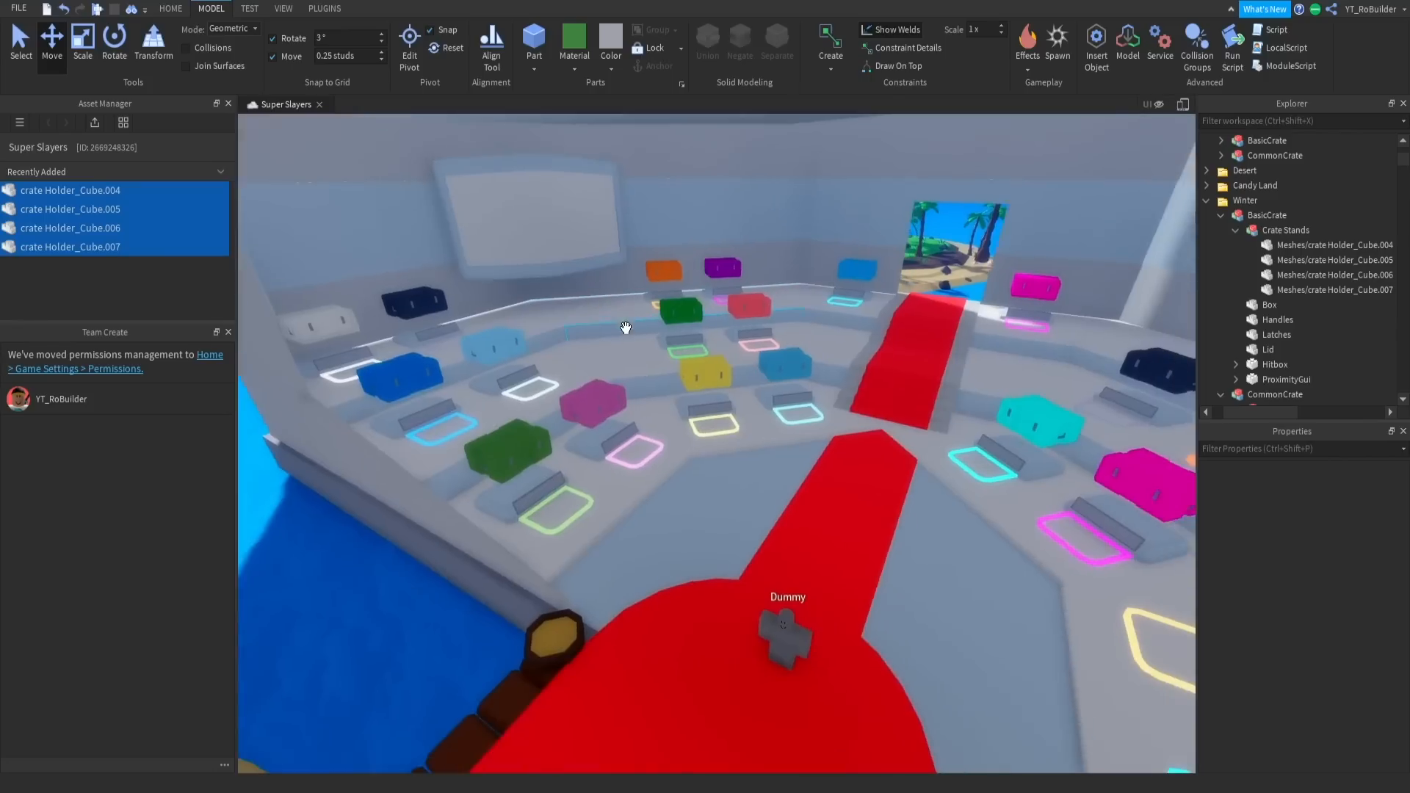
Examine the crate tiers, red carpet and SHOP sign from close up and from above the dock.
scroll(690, 433, down, 3)
right_drag(688, 436, 690, 433)
scroll(689, 432, down, 5)
scroll(690, 432, up, 4)
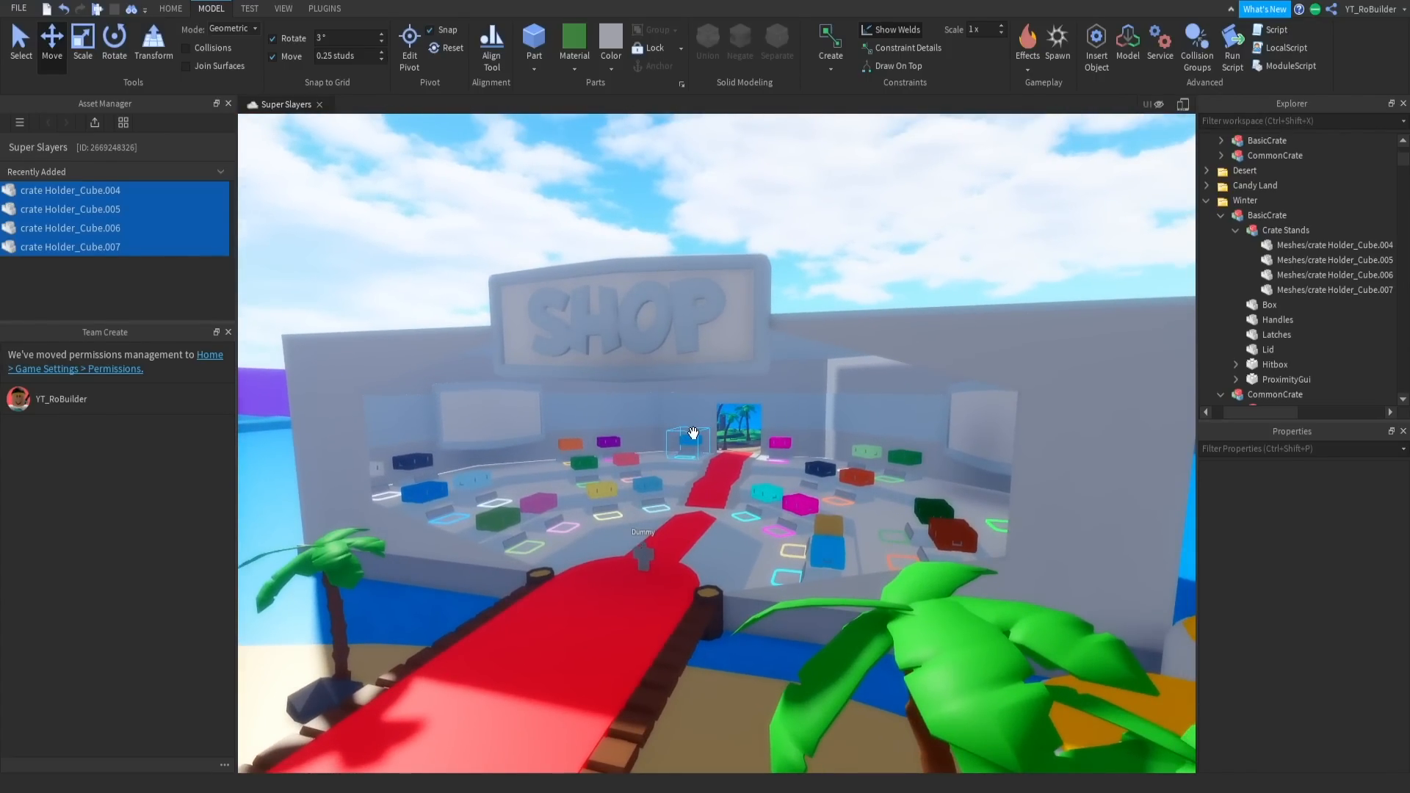
scroll(693, 433, up, 6)
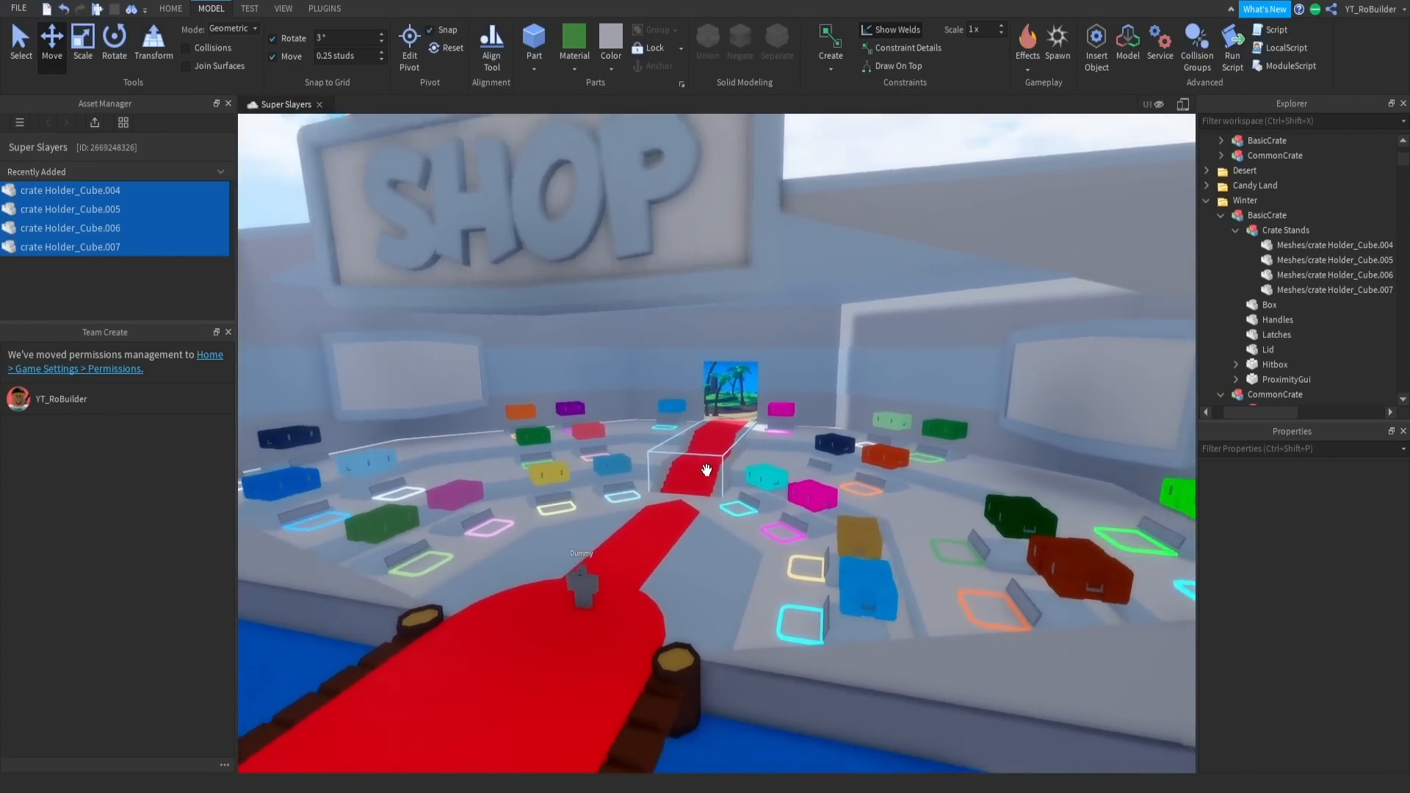
scroll(706, 470, down, 8)
right_click(707, 470)
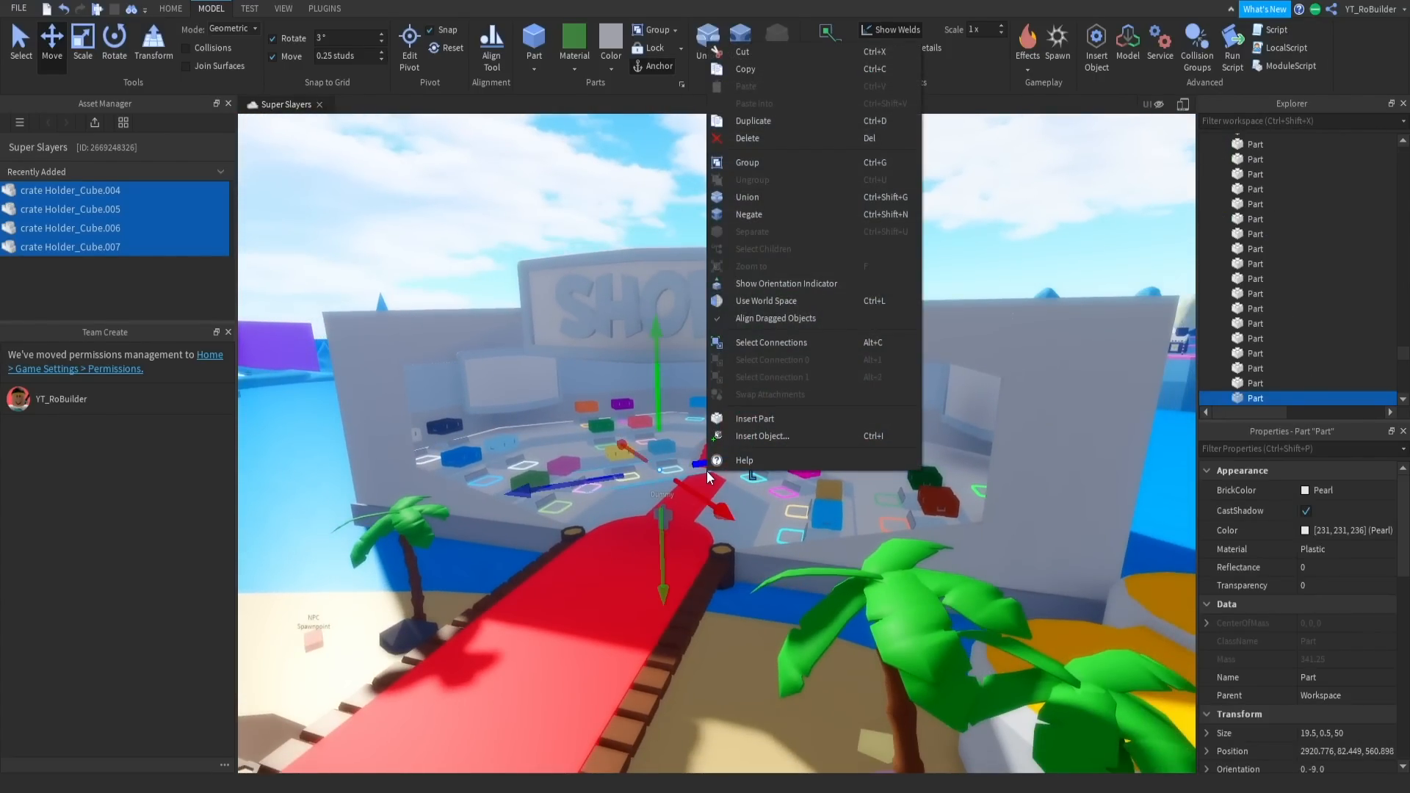
click(620, 196)
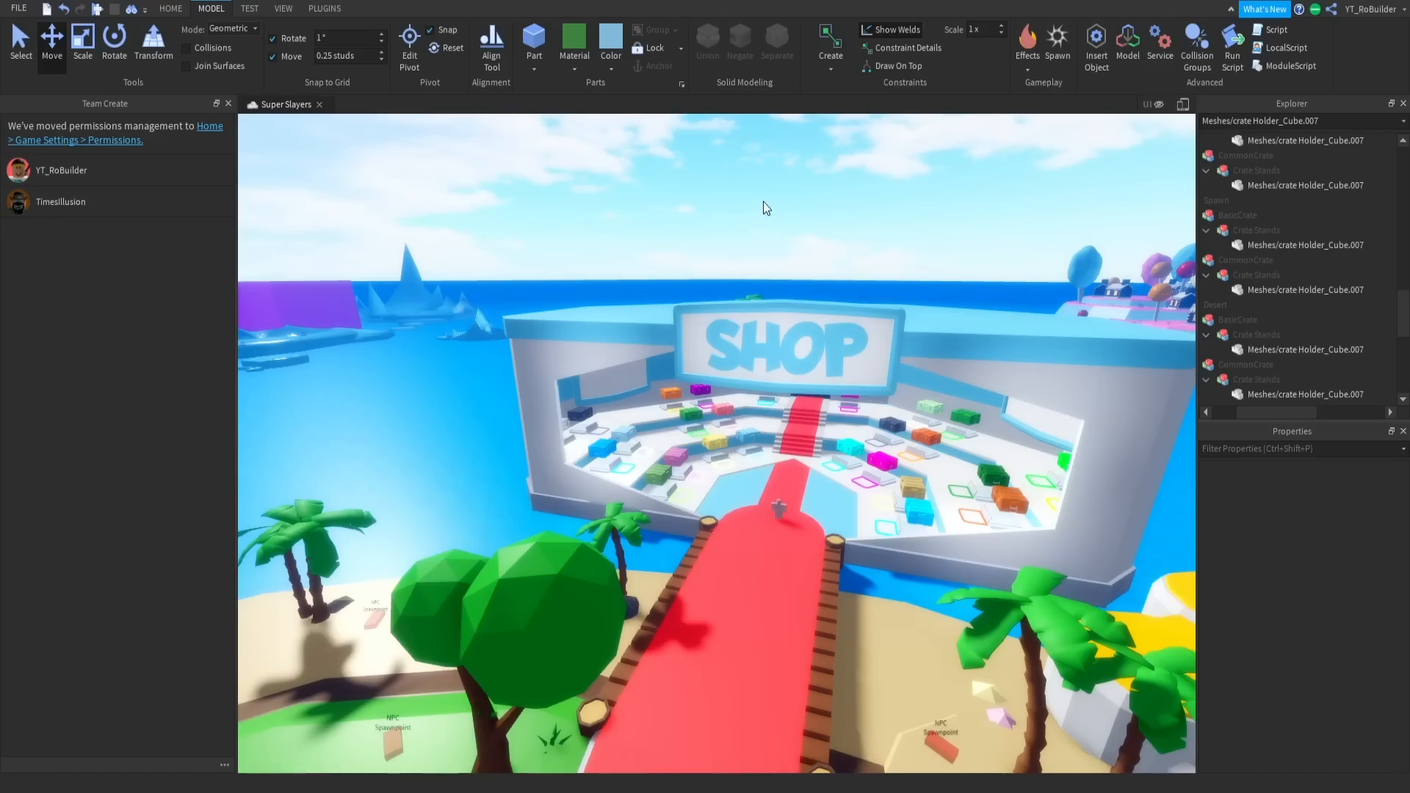
Examine the blue-and-white shop from the dock and the island, and inspect its outer corner wall and grey base up close.
key(w)
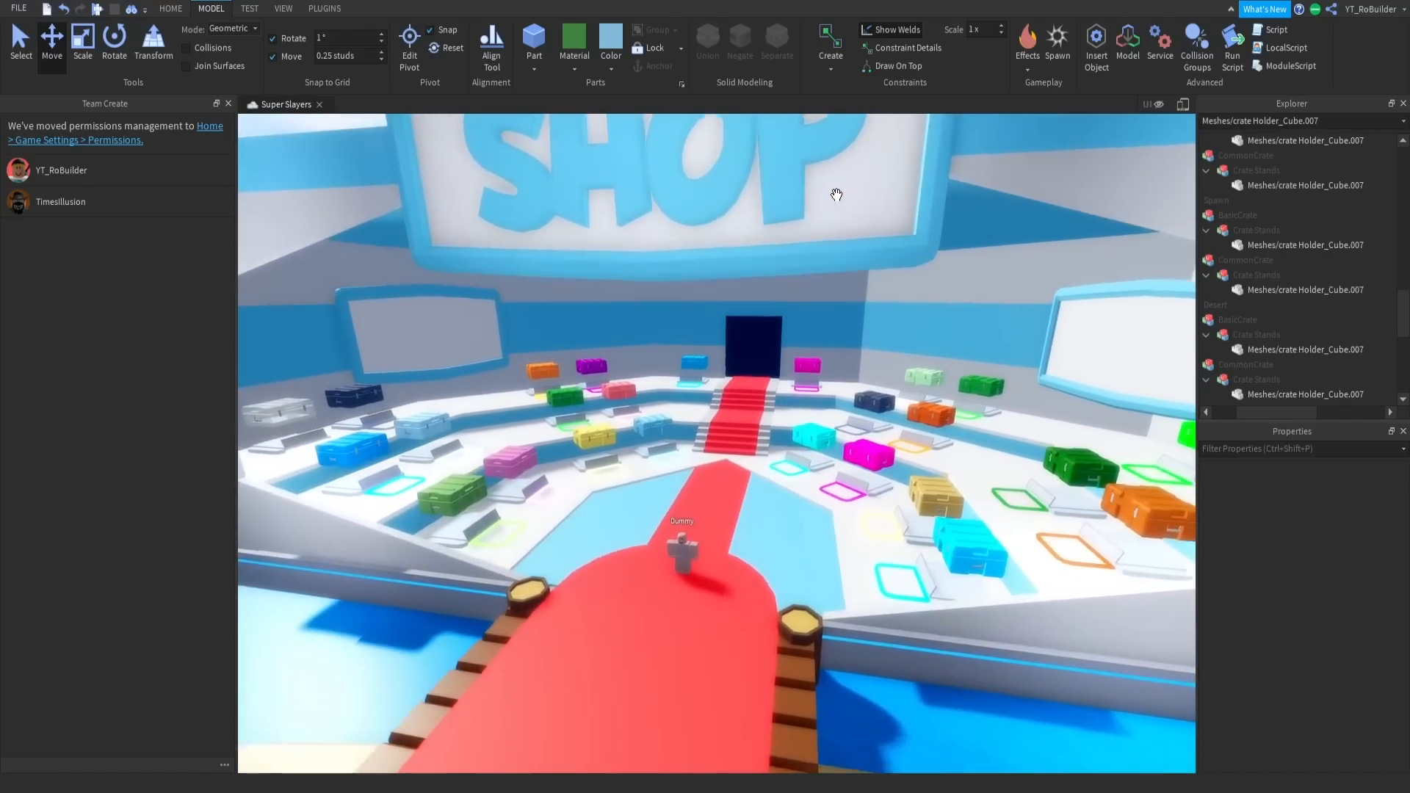
right_click(831, 199)
right_click(819, 201)
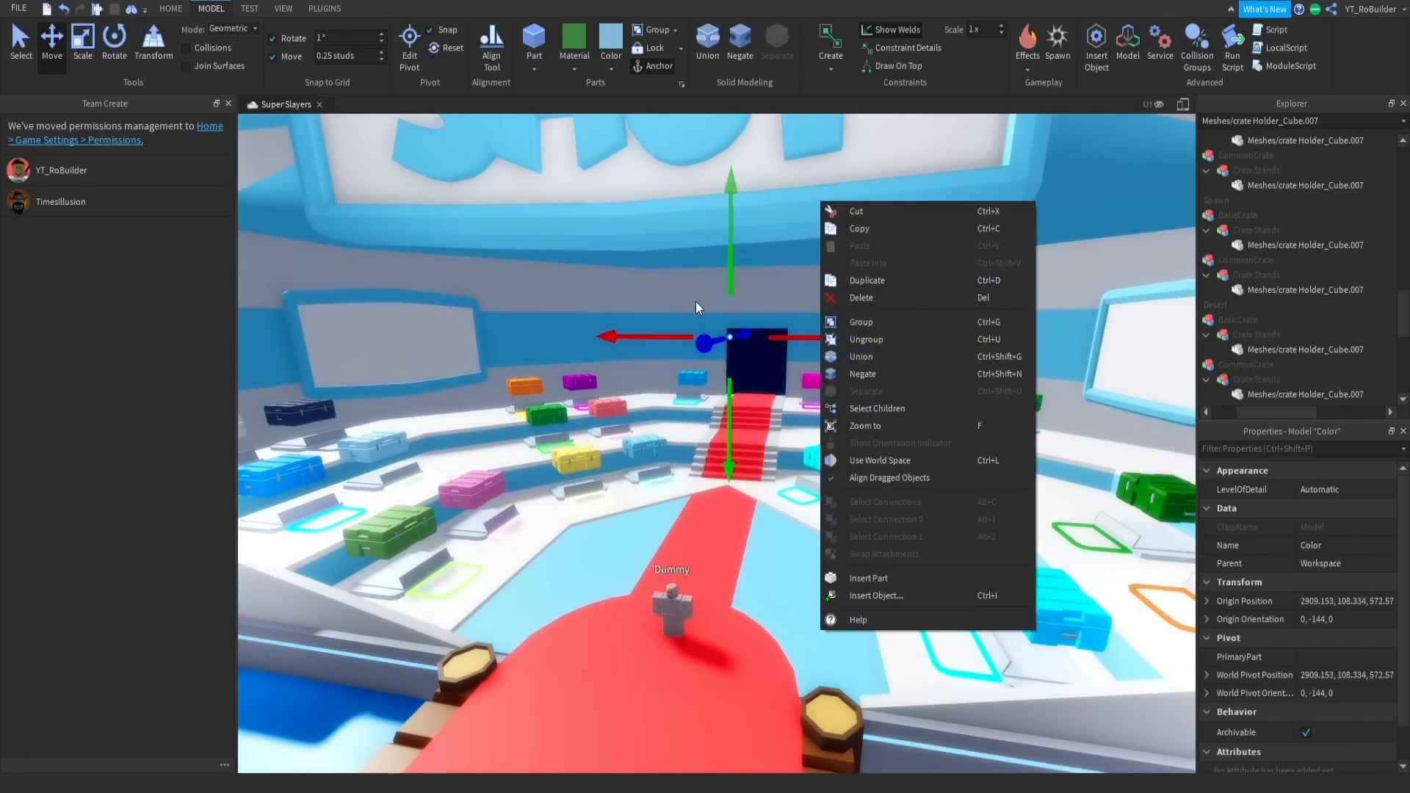
click(586, 268)
scroll(588, 268, down, 5)
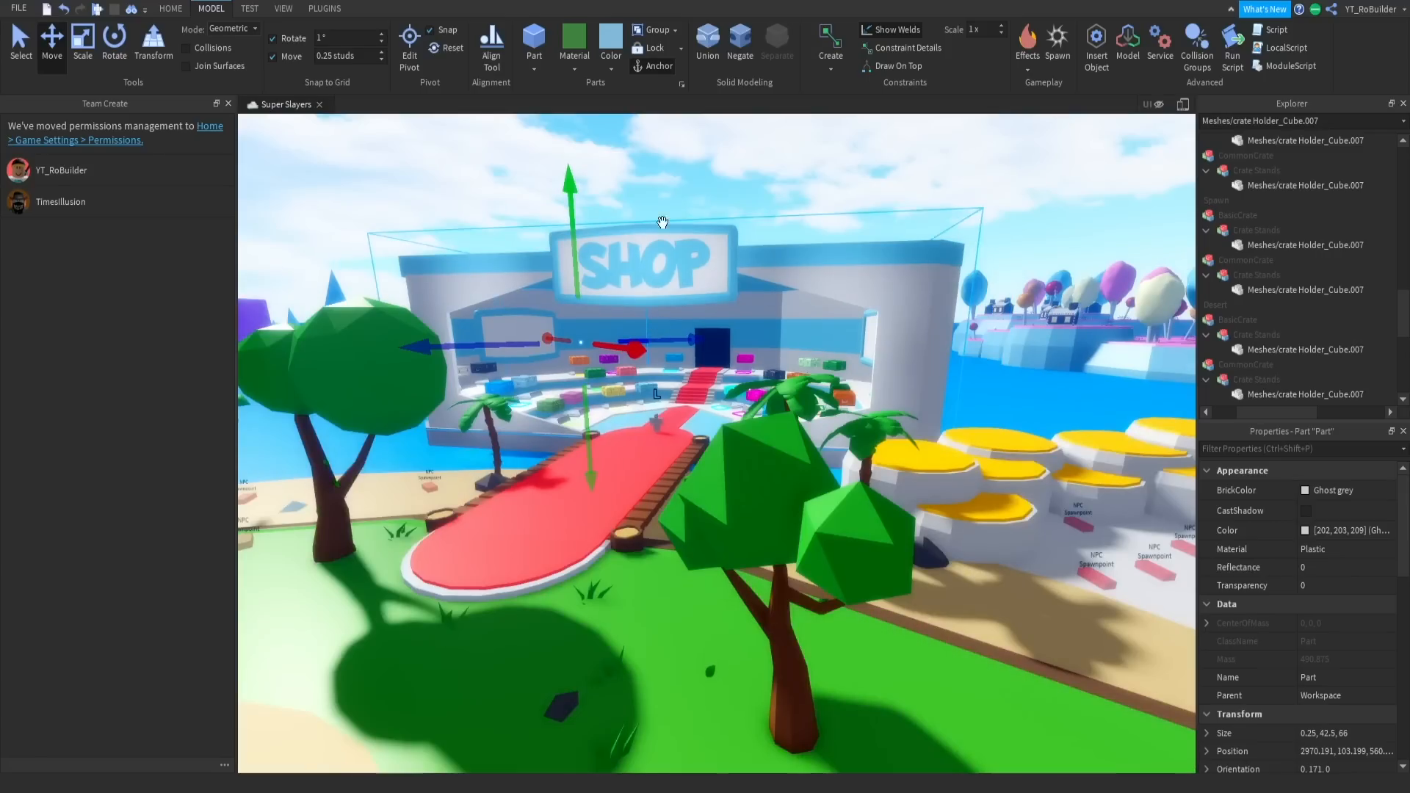
click(699, 141)
scroll(787, 298, up, 8)
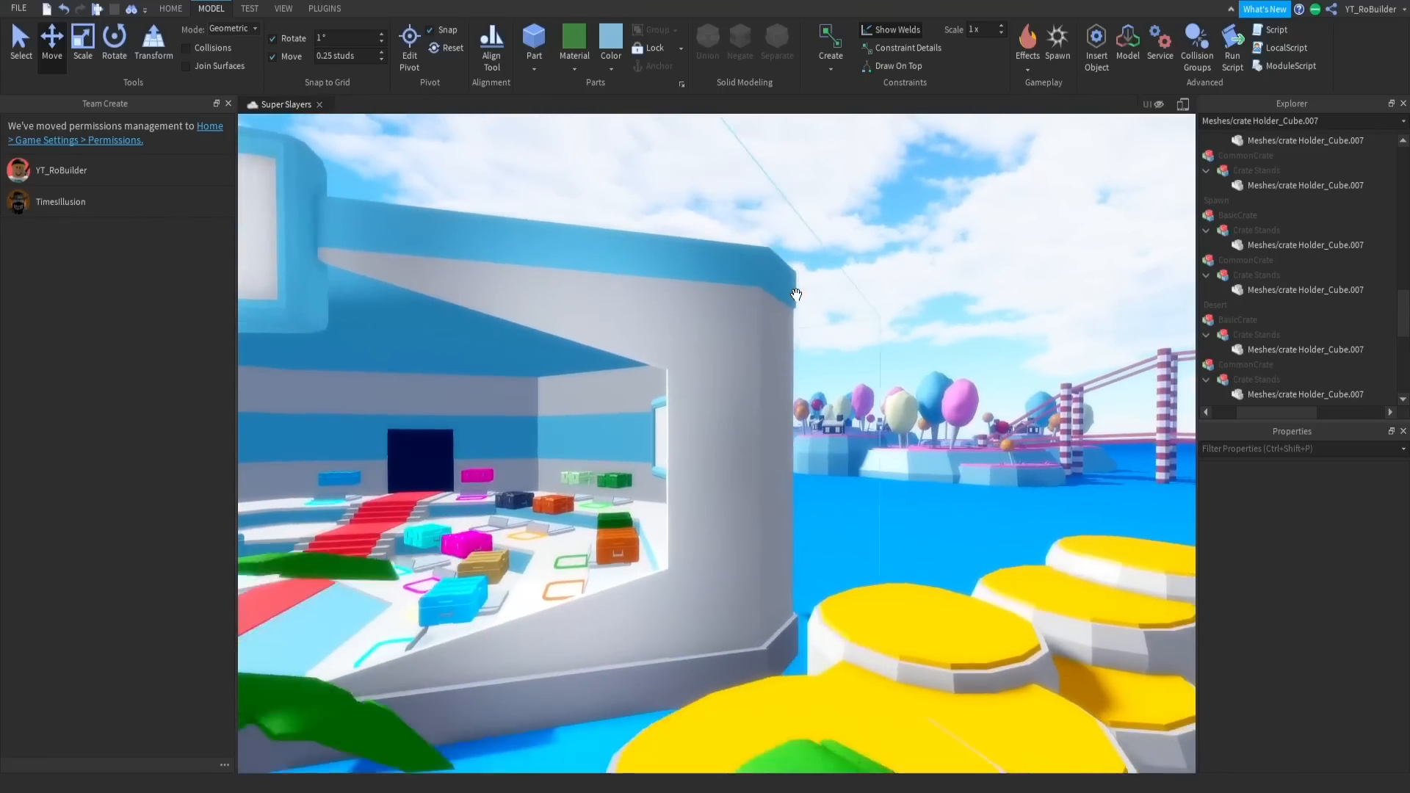
scroll(796, 294, up, 3)
right_drag(796, 294, 793, 319)
click(792, 319)
right_click(792, 321)
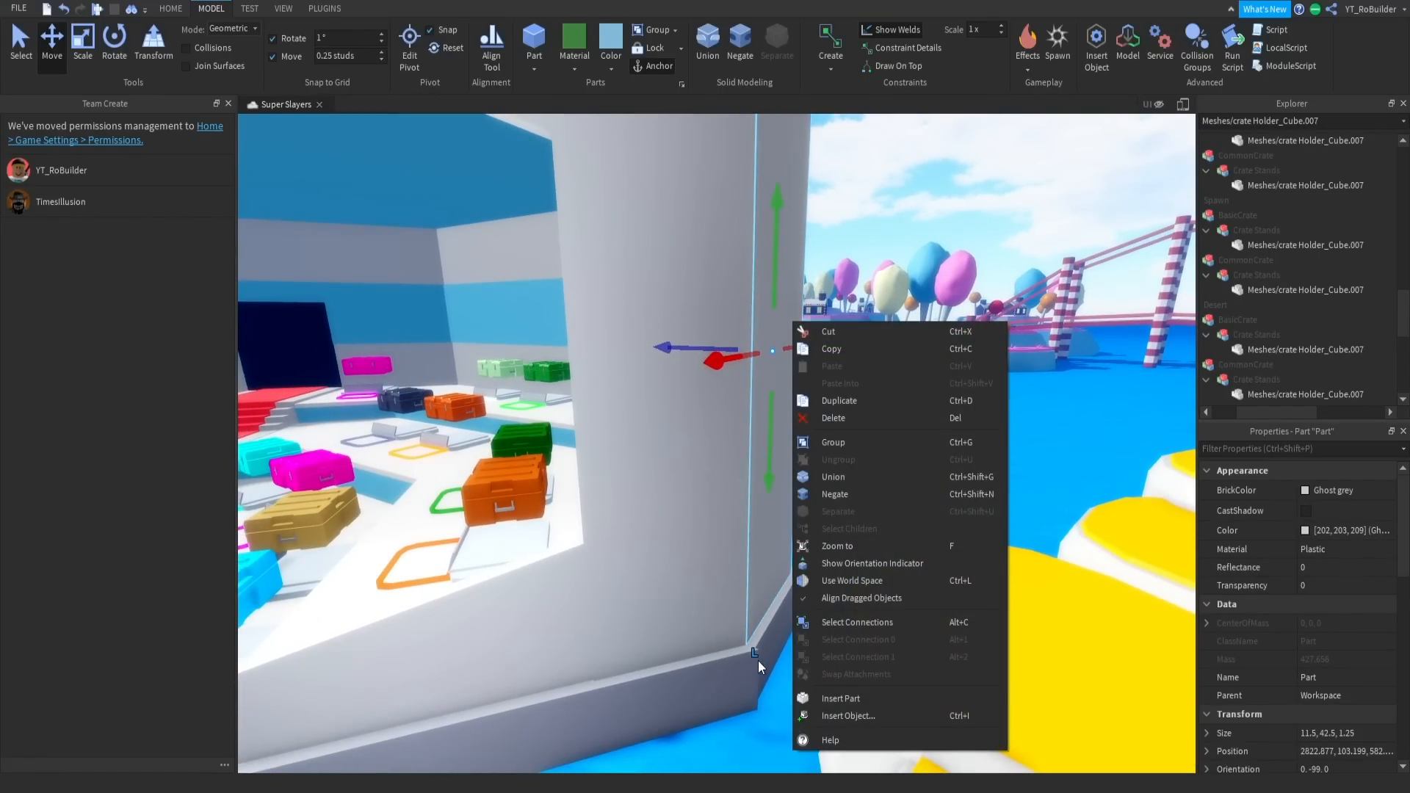
key(ctrl+shift+g)
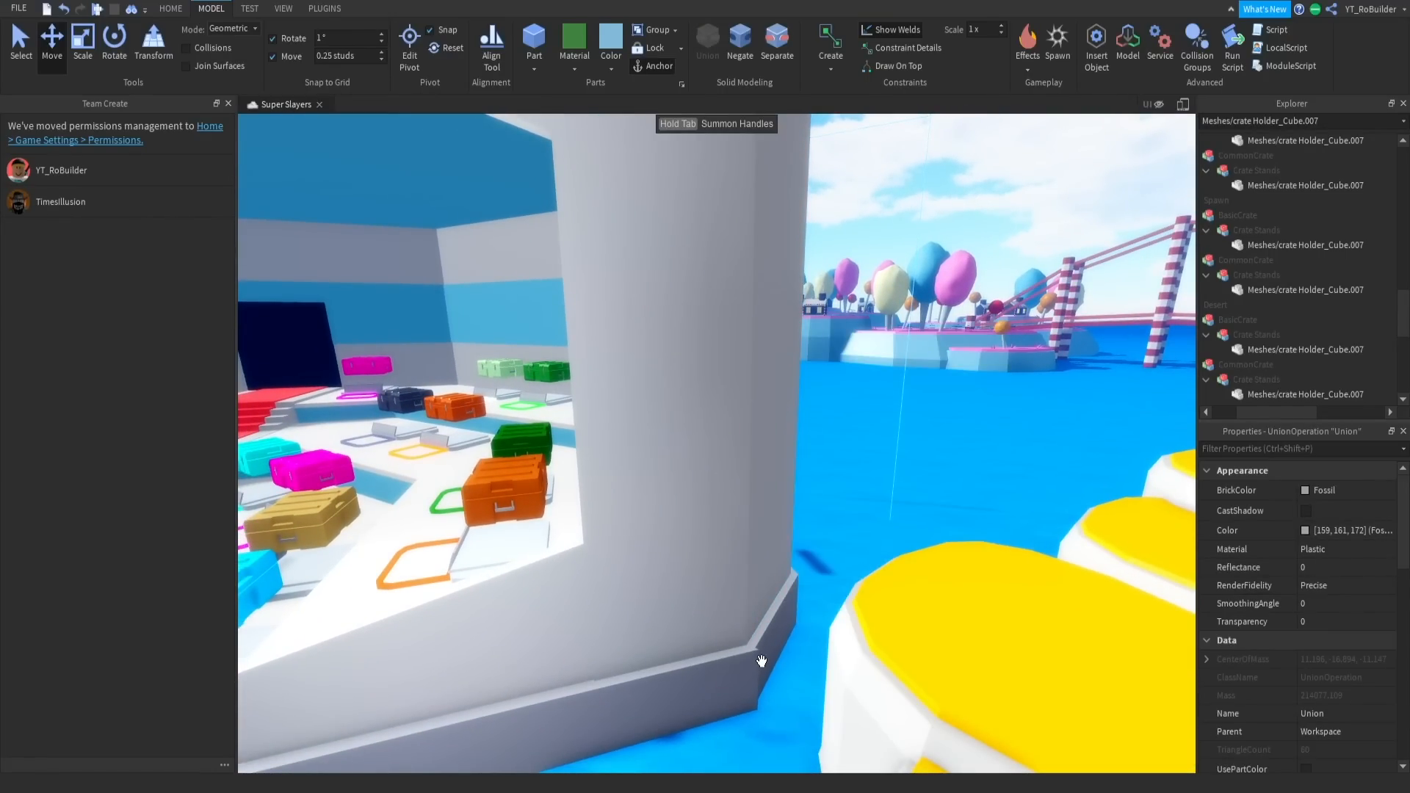
Review the coloured shop front, SHOP sign, blank corner signs and crate tiers from several distances above the dock.
scroll(812, 658, down, 10)
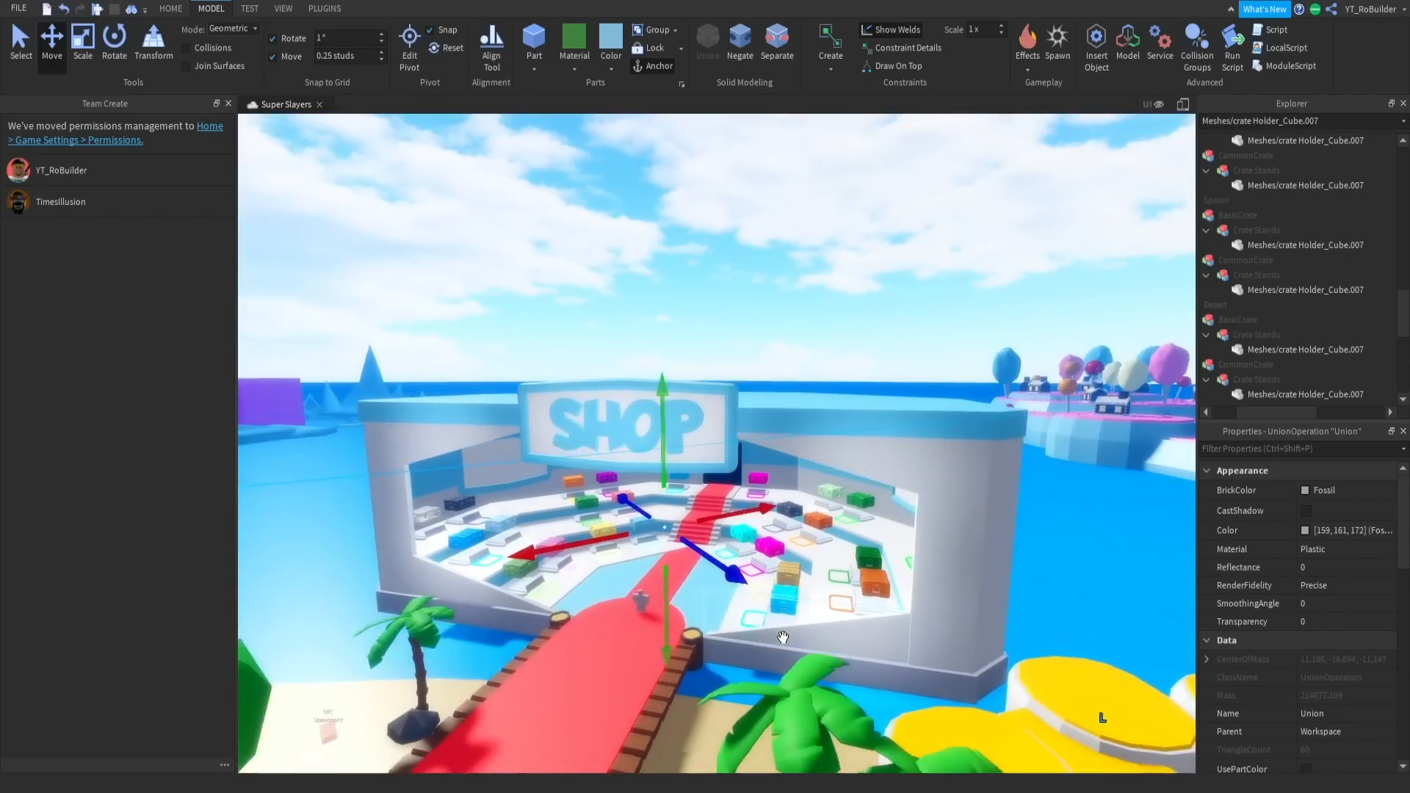
right_drag(844, 540, 910, 548)
scroll(815, 307, up, 5)
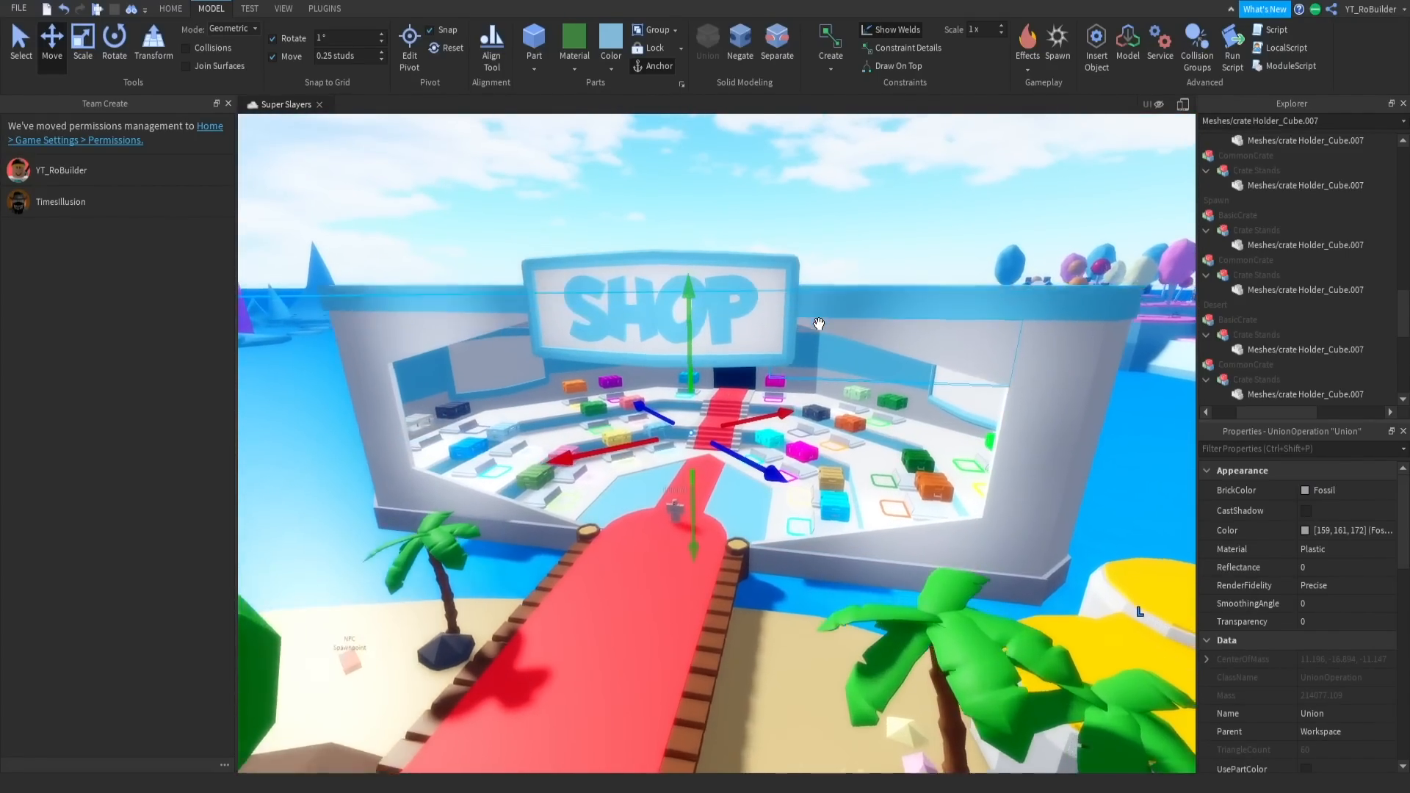
right_click(830, 303)
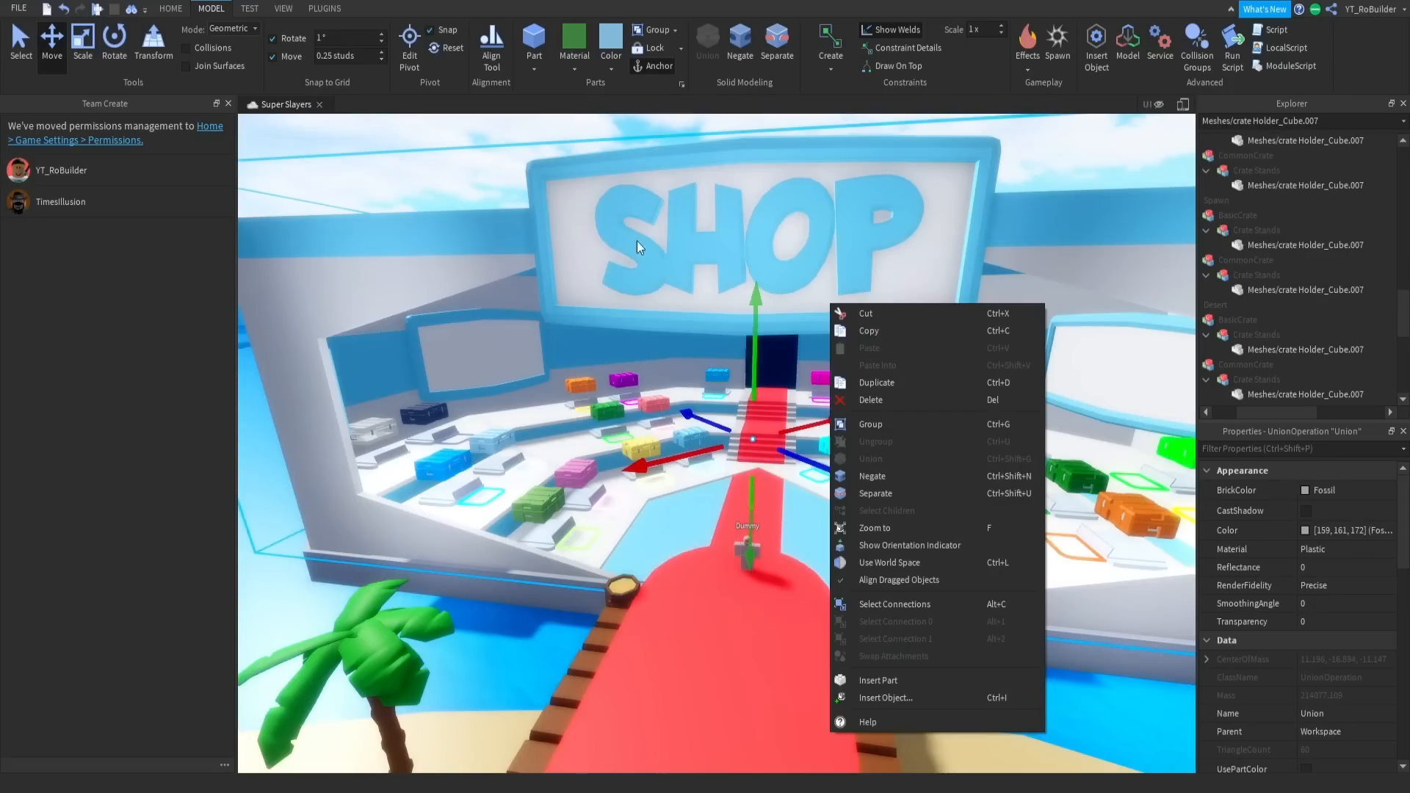
right_drag(708, 288, 708, 287)
click(708, 289)
right_drag(756, 418, 764, 426)
scroll(768, 428, up, 2)
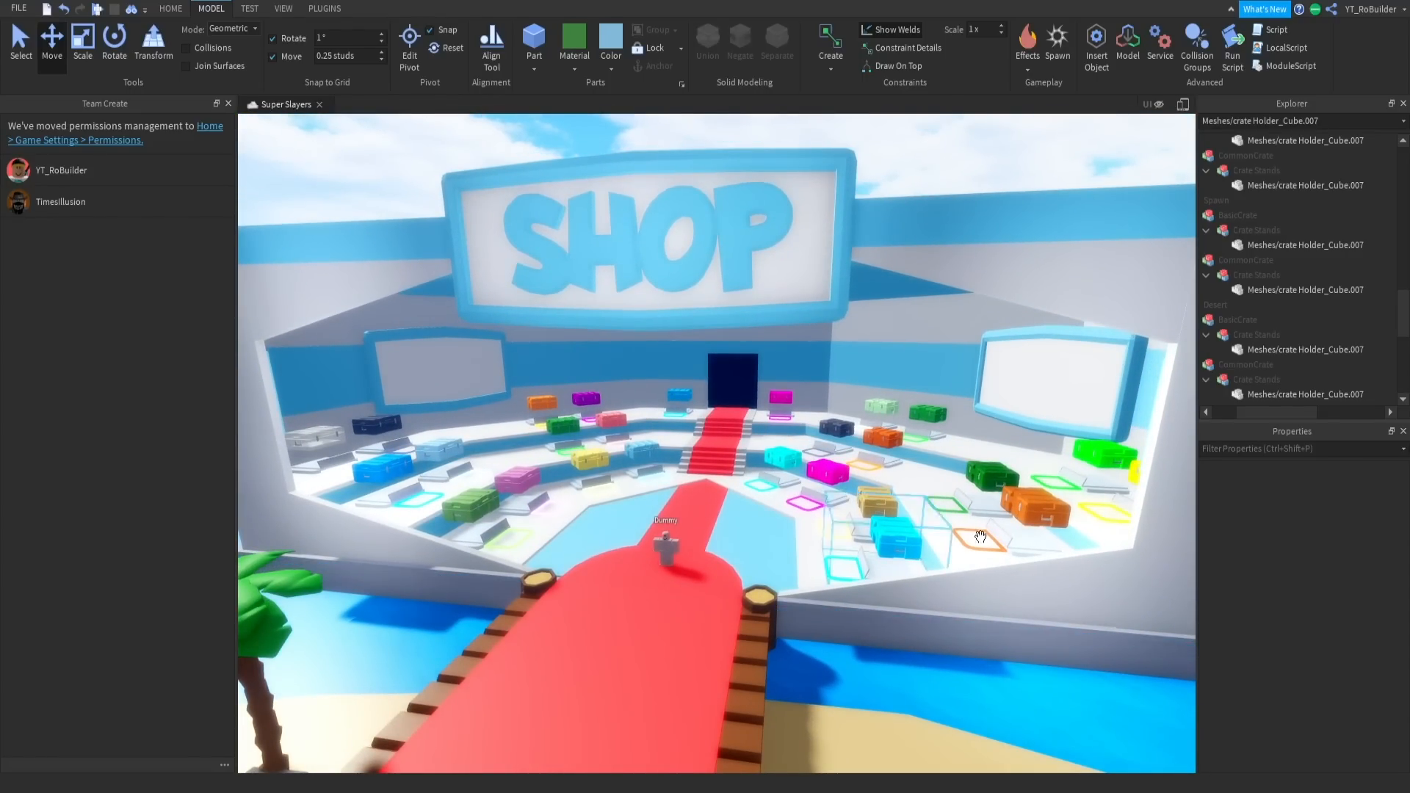
key(a)
right_drag(944, 473, 944, 474)
key(d)
key(s)
key(w)
key(s)
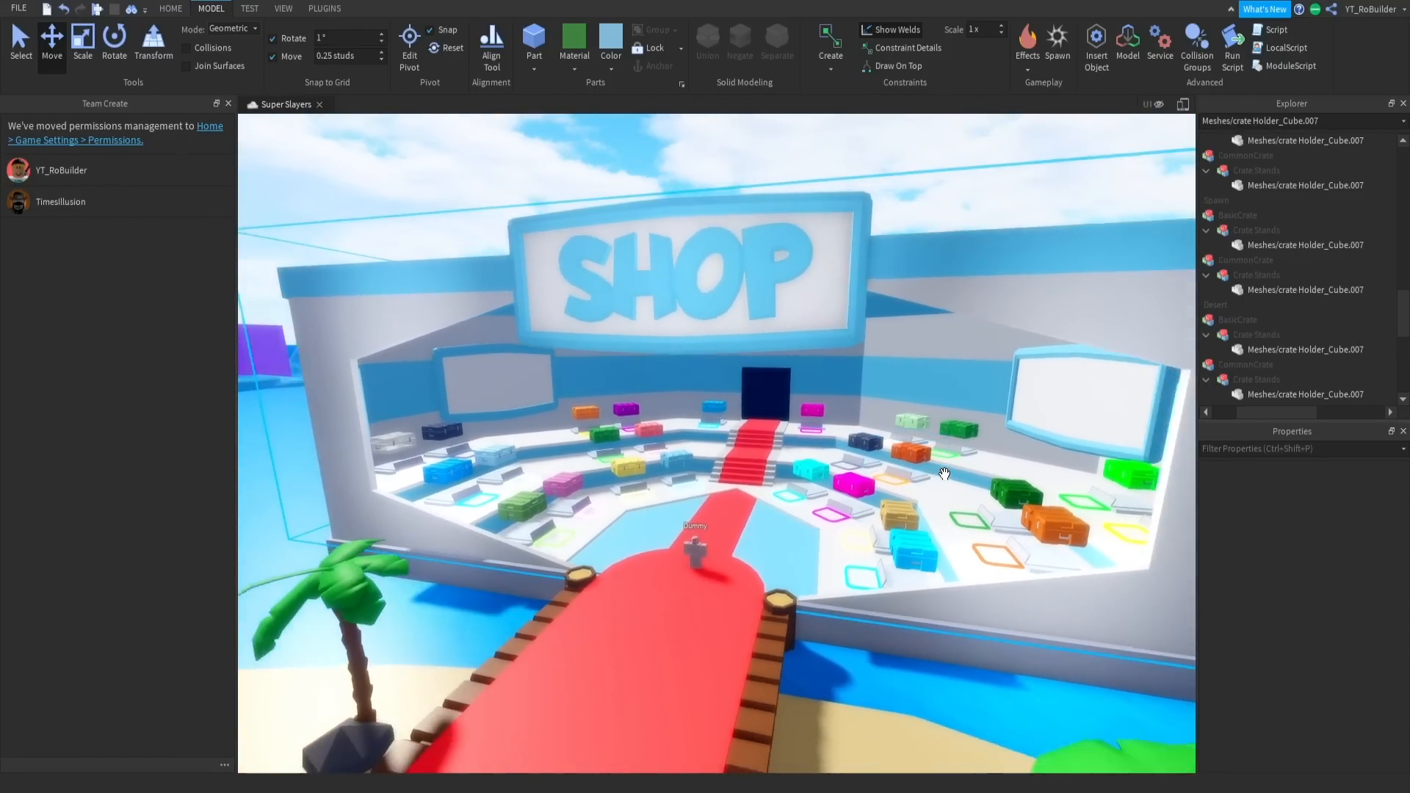